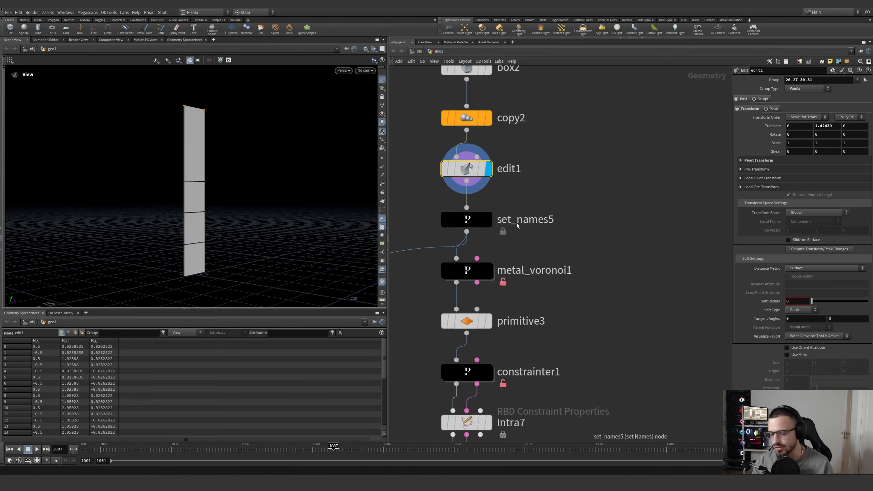
Display the set_names5 node's output and list its primitive attributes sorted by name in the geometry spreadsheet
click(488, 219)
click(456, 223)
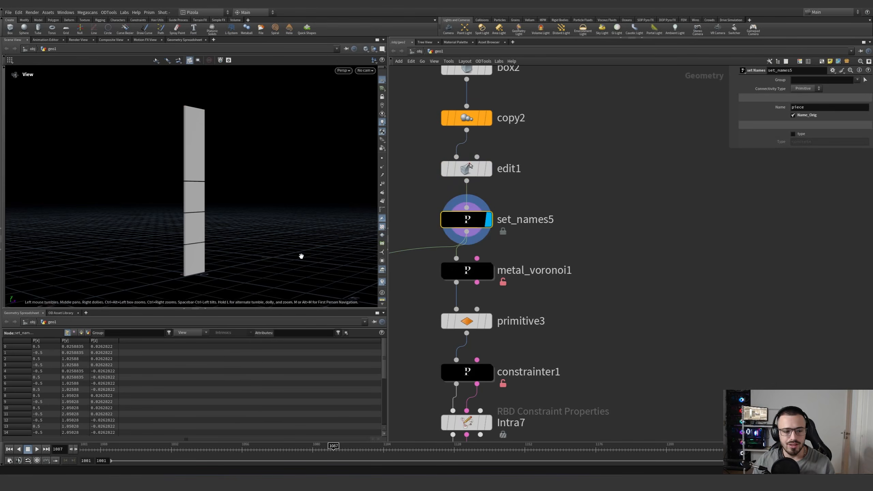
middle_click(457, 225)
click(306, 236)
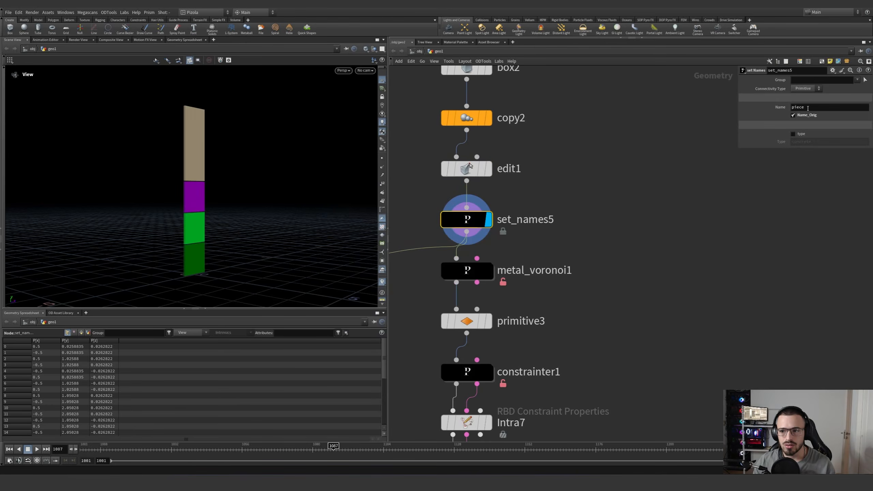
click(81, 332)
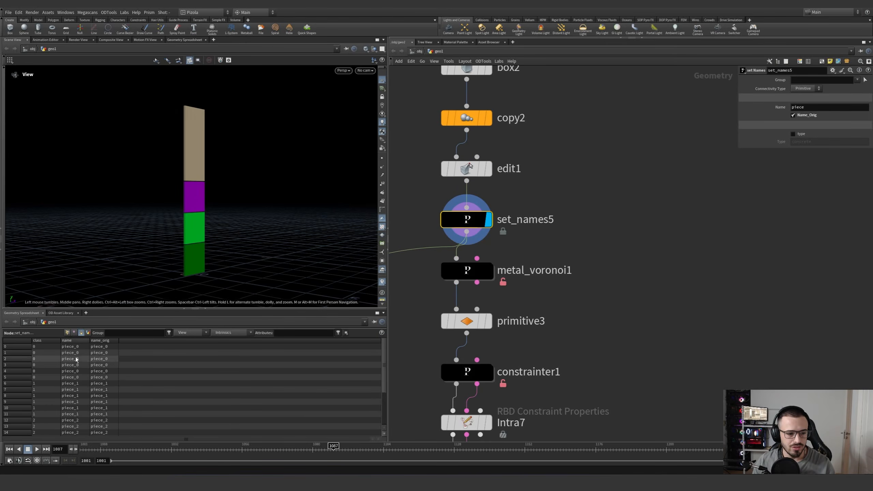
click(73, 340)
click(77, 340)
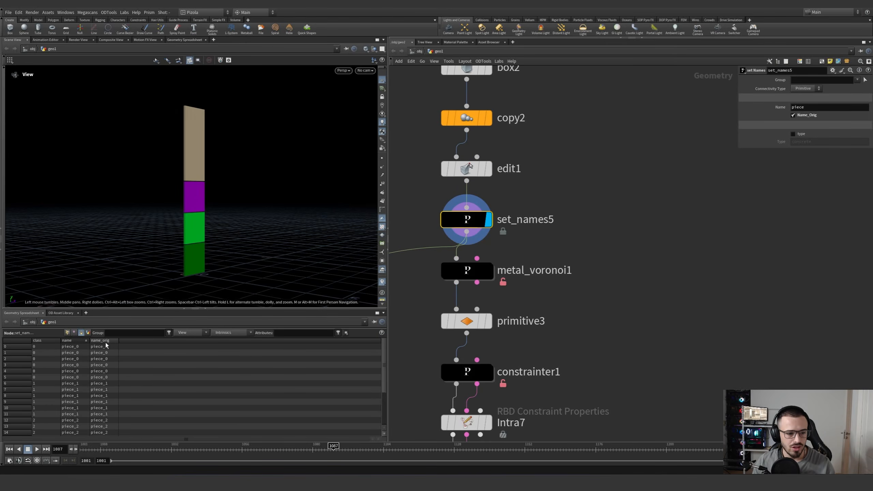
Examine the class, set_name and set_name1 nodes inside set_names5, and return to the geo1 network
double_click(475, 221)
scroll(599, 237, up, 4)
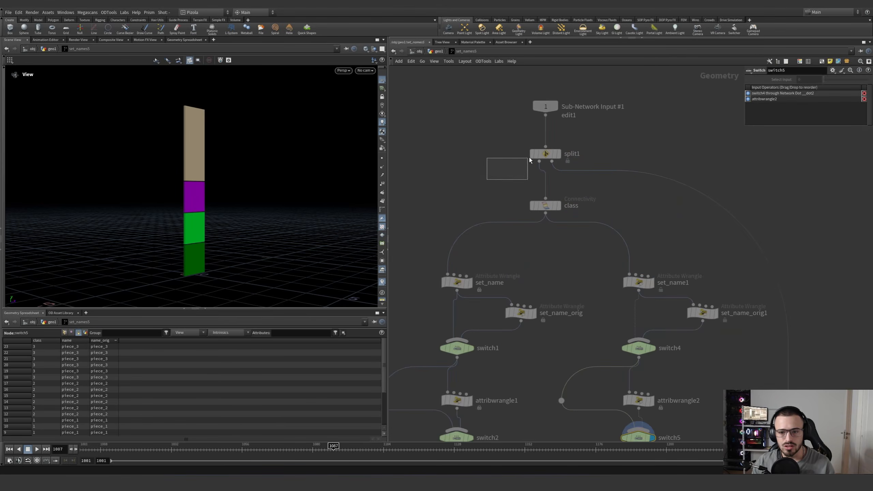
click(545, 205)
drag(511, 272, 429, 309)
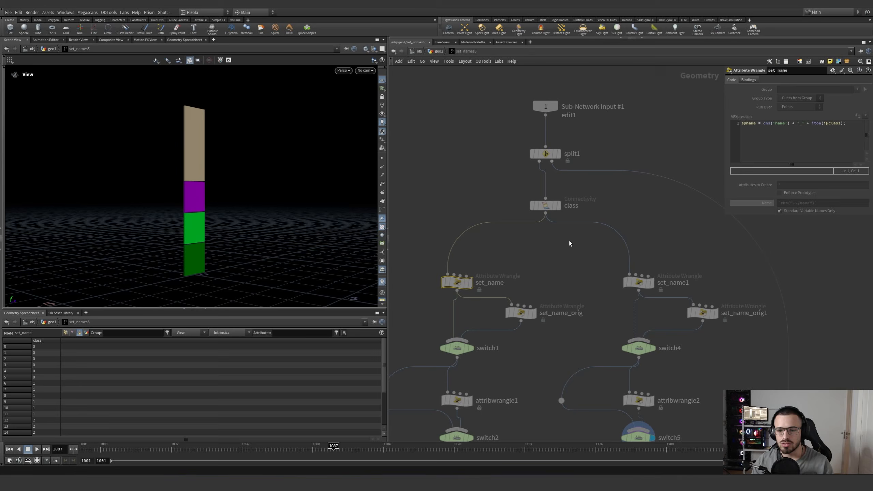
drag(664, 261, 618, 296)
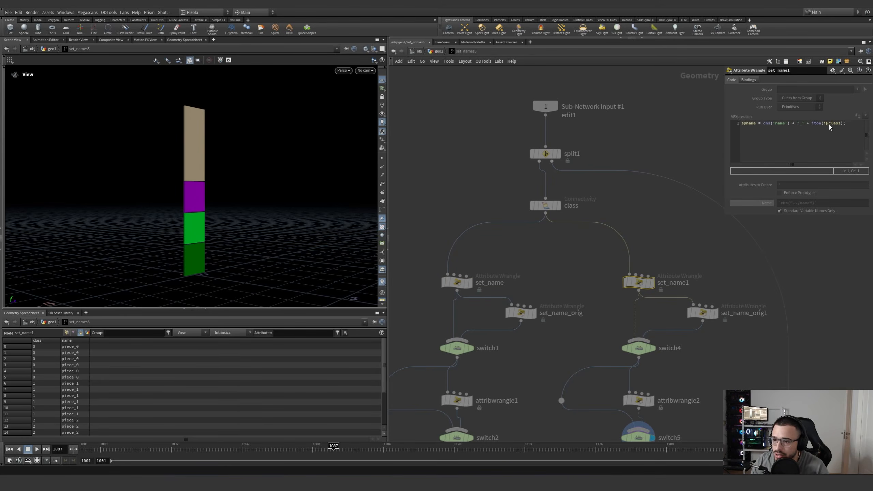
click(546, 205)
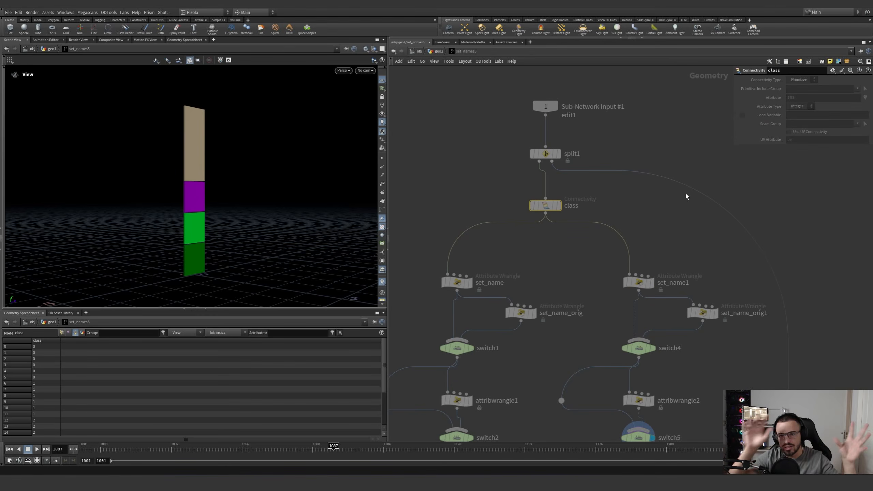
key(u)
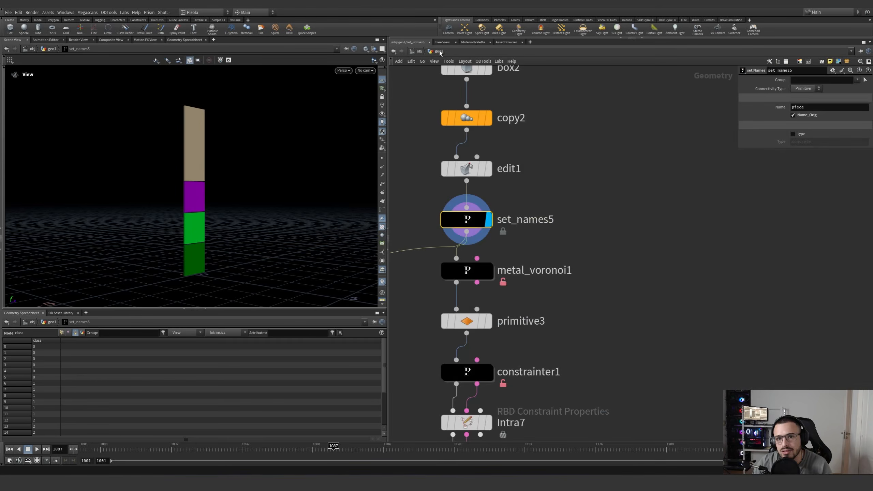
drag(198, 209, 282, 212)
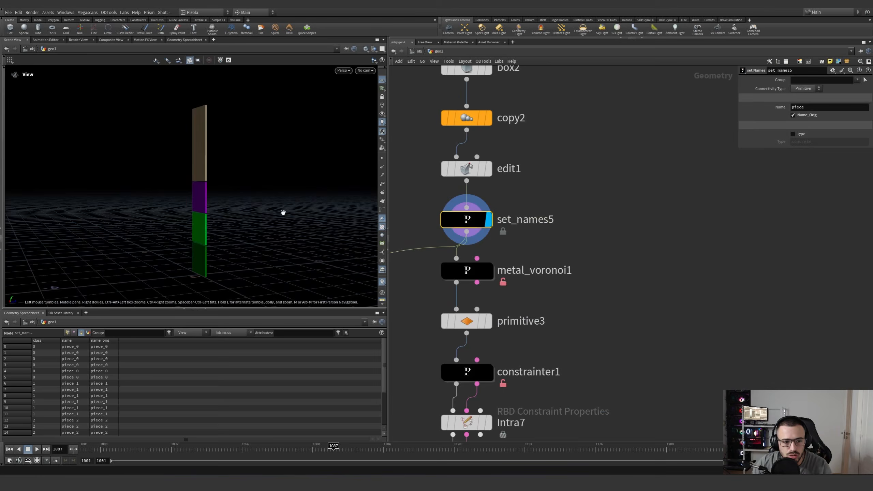
click(793, 115)
click(792, 116)
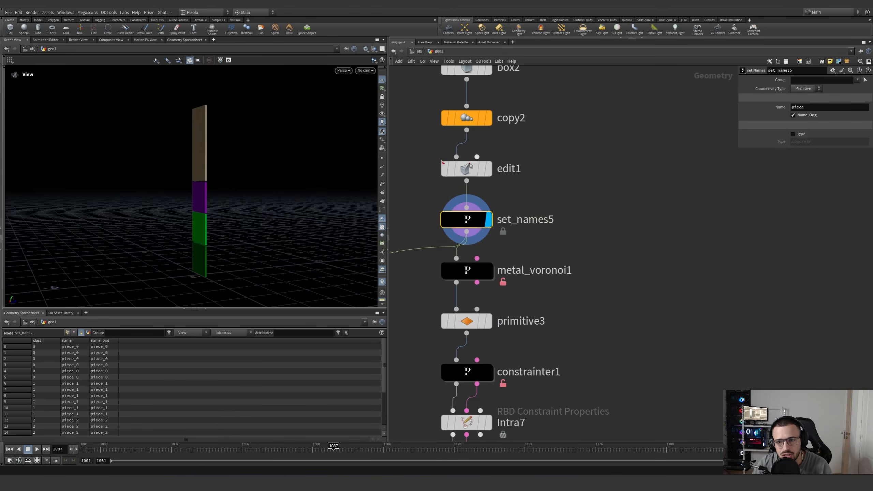
drag(162, 159, 235, 167)
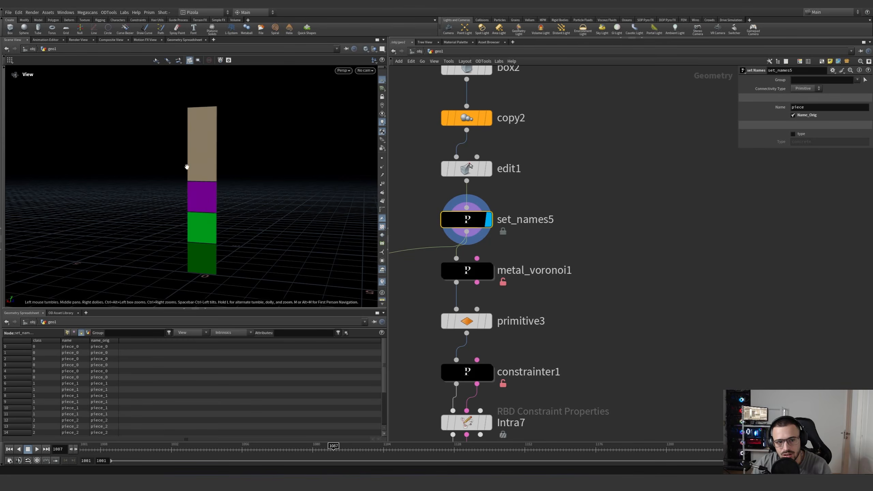
Display the metal_voronoi1 node and adjust the start point of its Remap ramp, undoing the trial change to the end point
scroll(538, 232, down, 4)
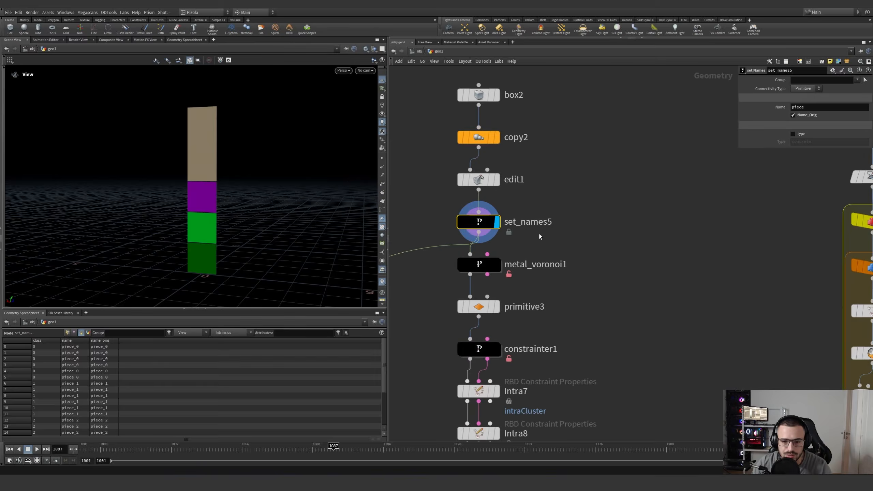
click(532, 228)
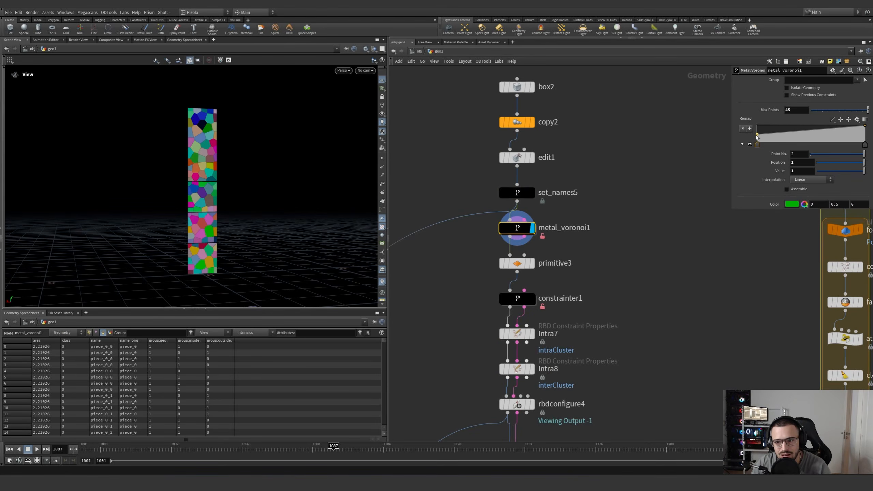
drag(757, 134, 756, 136)
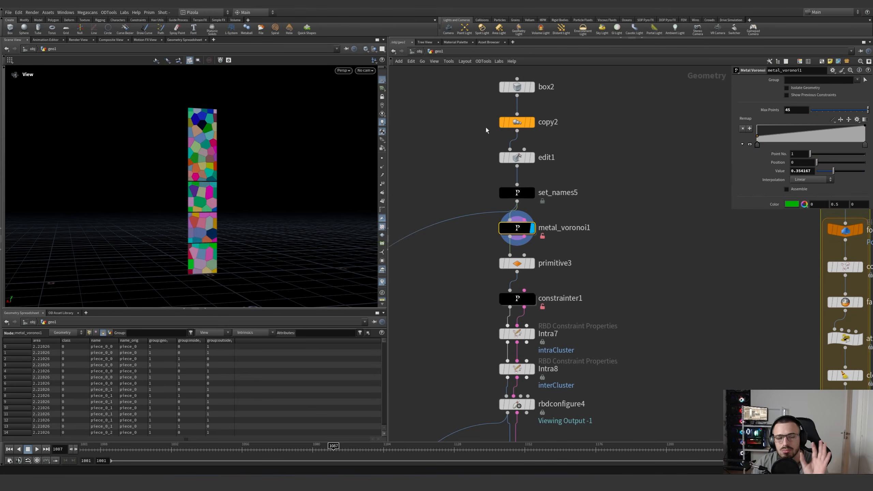
drag(756, 137, 757, 135)
drag(865, 126, 864, 129)
key(ctrl+z)
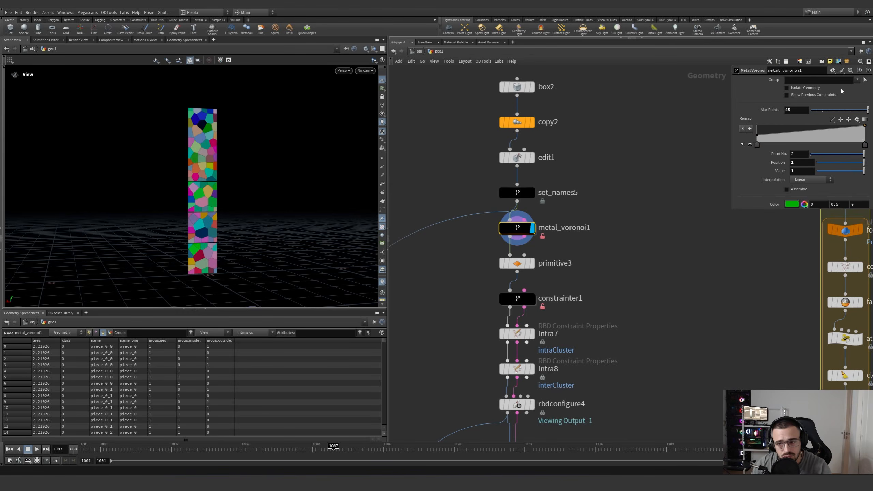
click(857, 79)
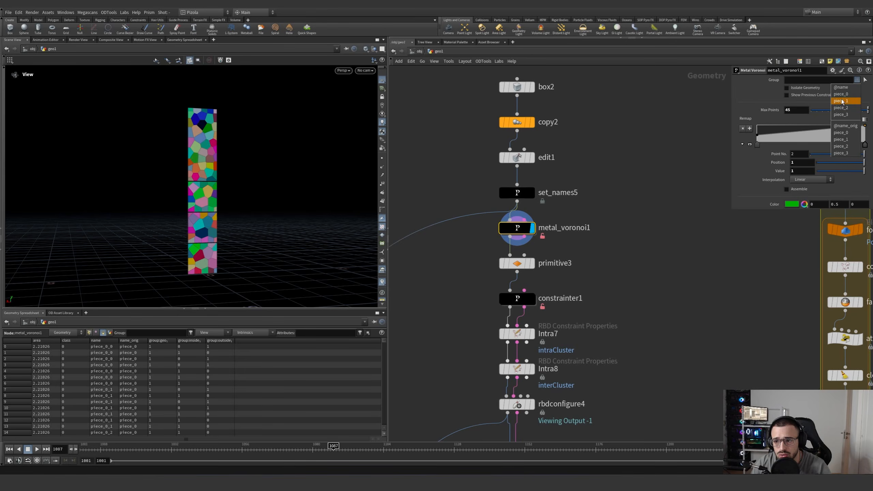
click(840, 107)
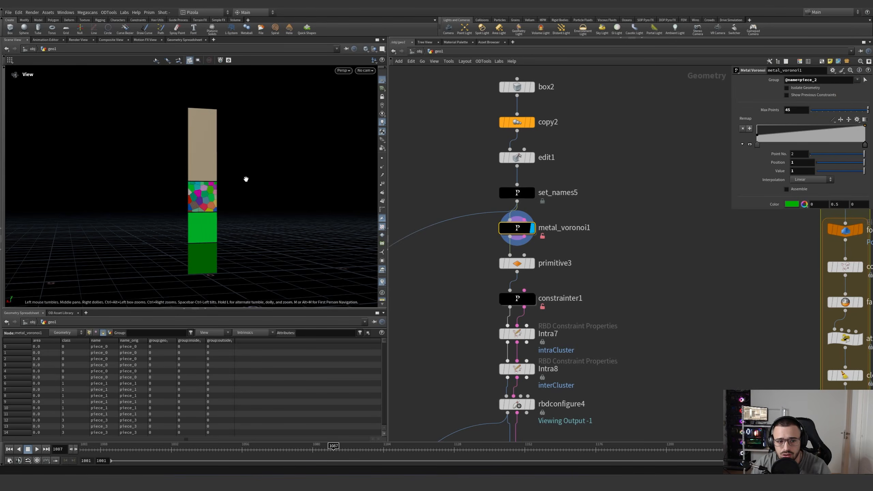
key(ctrl+z)
Check the parameters of the set_names5 node against those of metal_voronoi1
middle_drag(627, 240, 606, 250)
scroll(608, 189, down, 1)
click(514, 200)
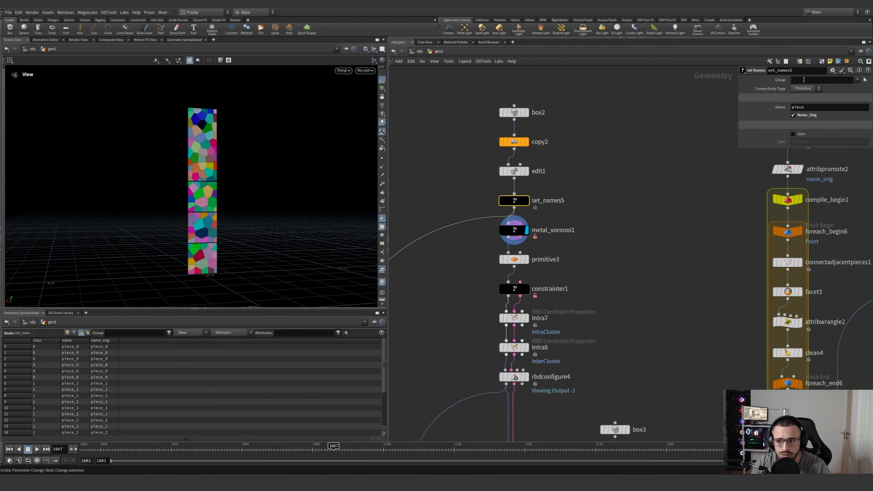
click(552, 230)
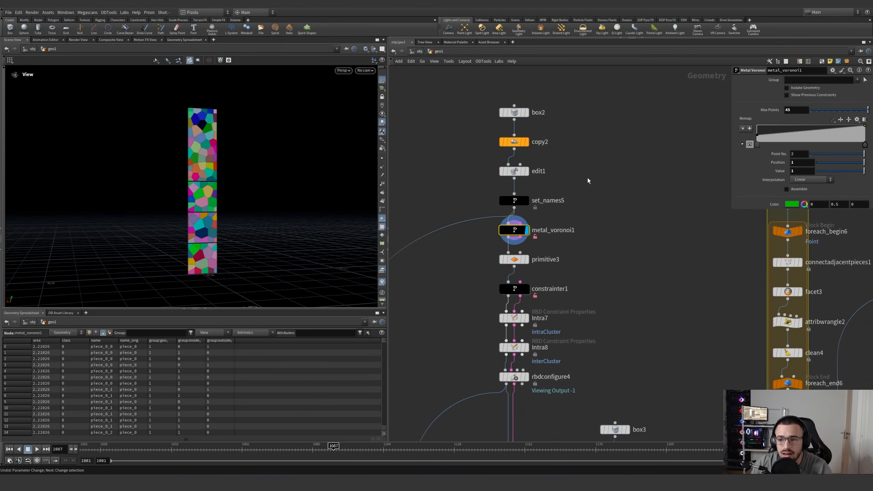
Go inside metal_voronoi1 and examine the measure2, attribpromote2 and attribpromote3 nodes ahead of the loop
middle_drag(545, 214, 555, 197)
scroll(541, 249, up, 5)
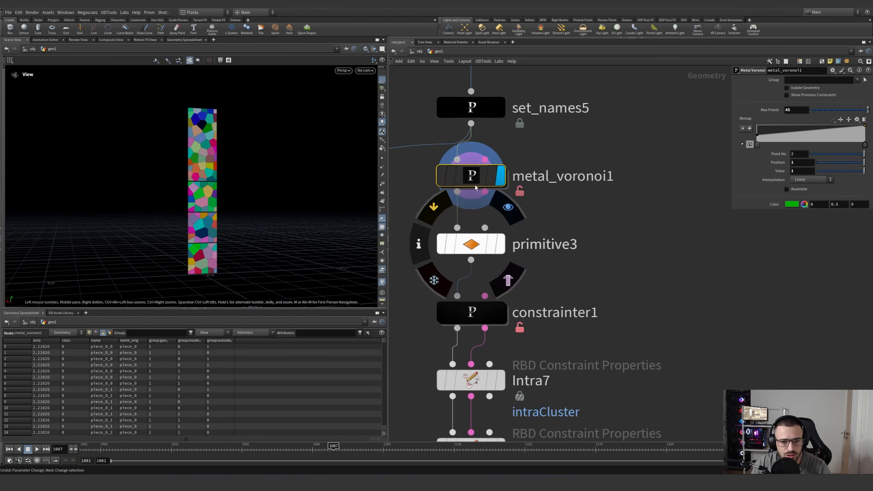
double_click(473, 176)
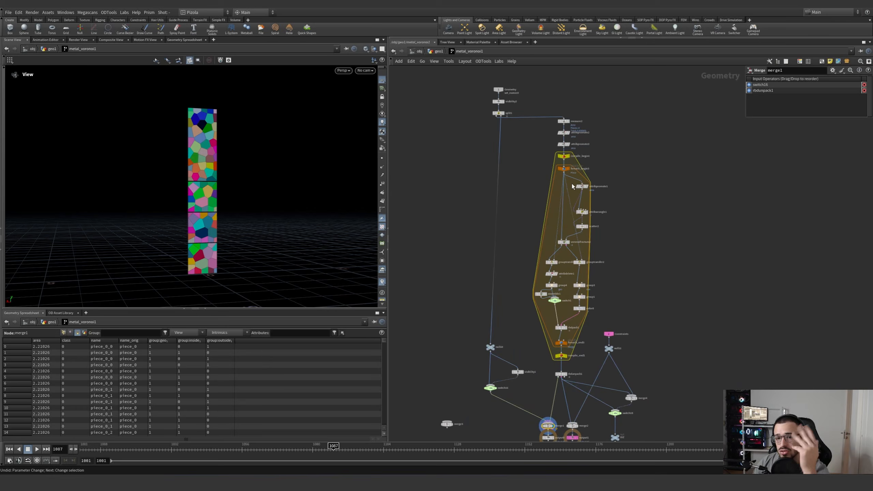
scroll(596, 131, up, 3)
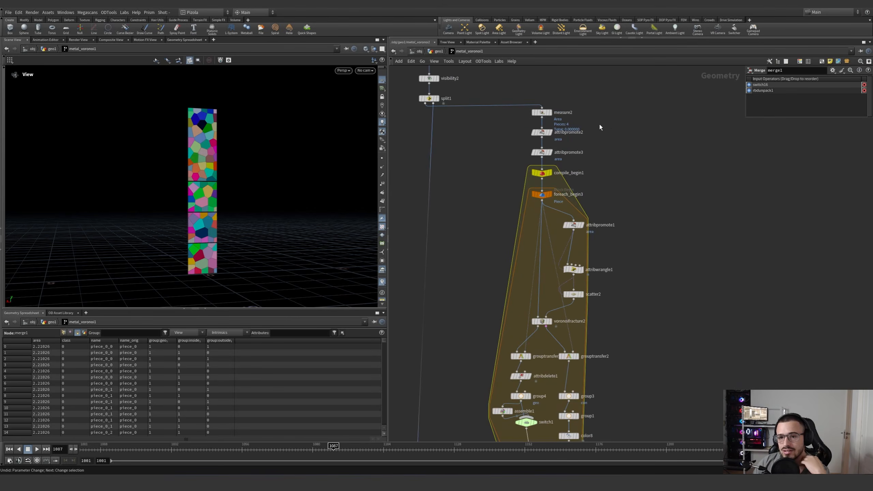
click(542, 111)
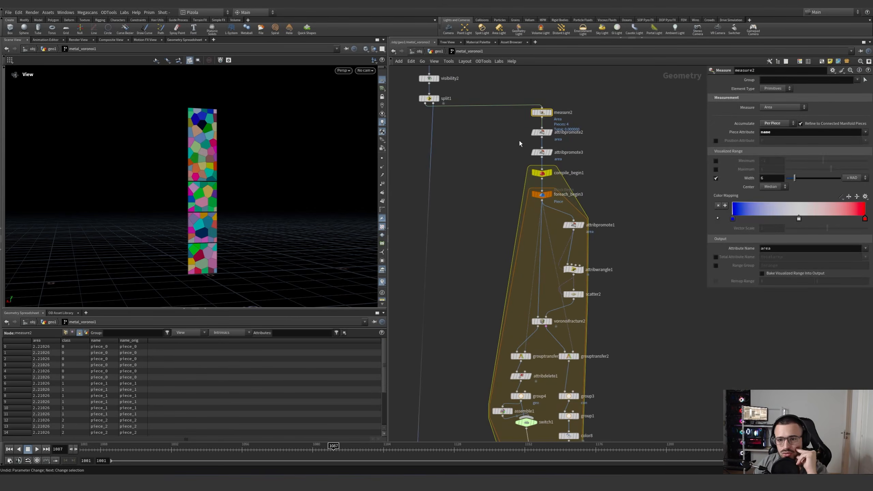
click(542, 131)
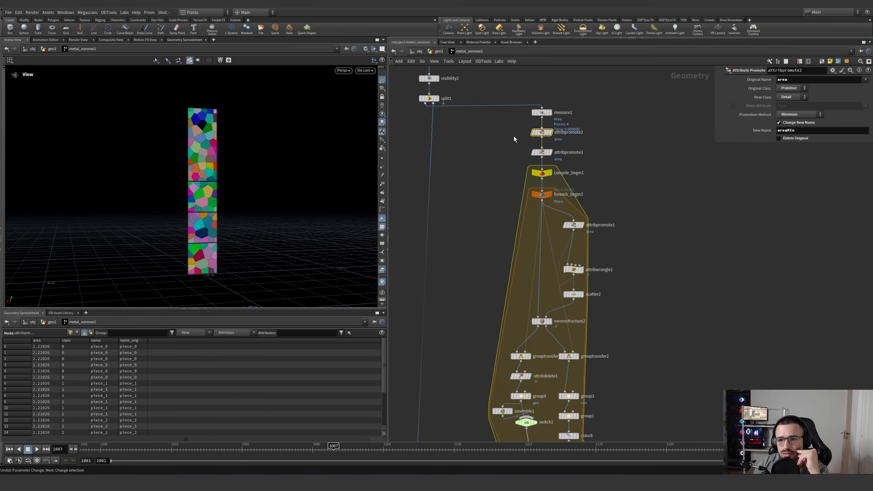
drag(603, 158, 503, 153)
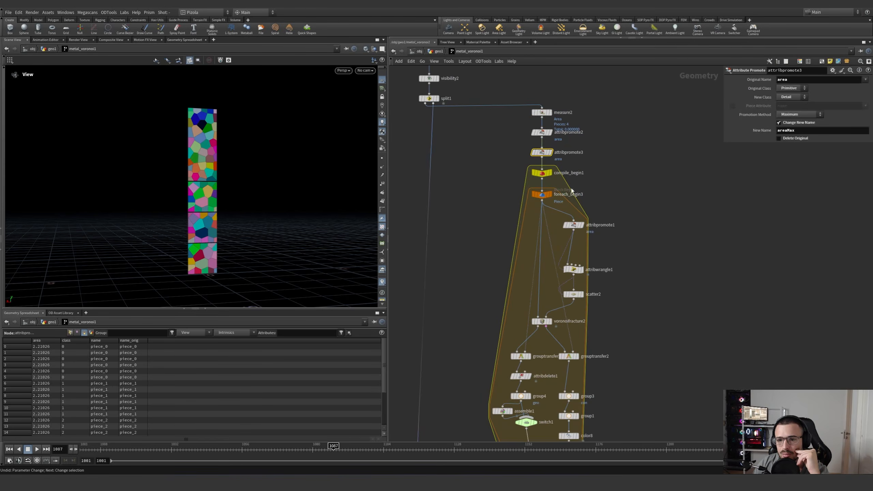
Select attribpromote1 inside the for-each loop and set the network's dependency links to show for selected nodes
middle_drag(622, 241, 606, 216)
click(557, 200)
click(434, 61)
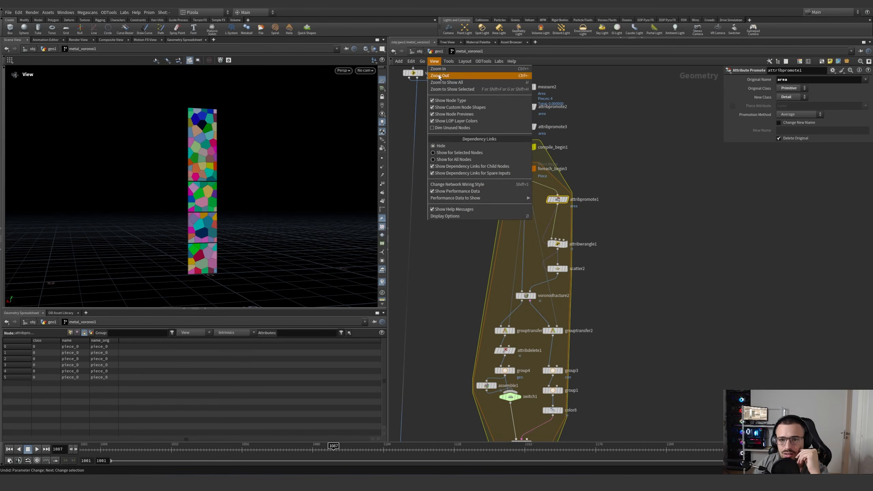
click(466, 155)
drag(484, 211, 550, 200)
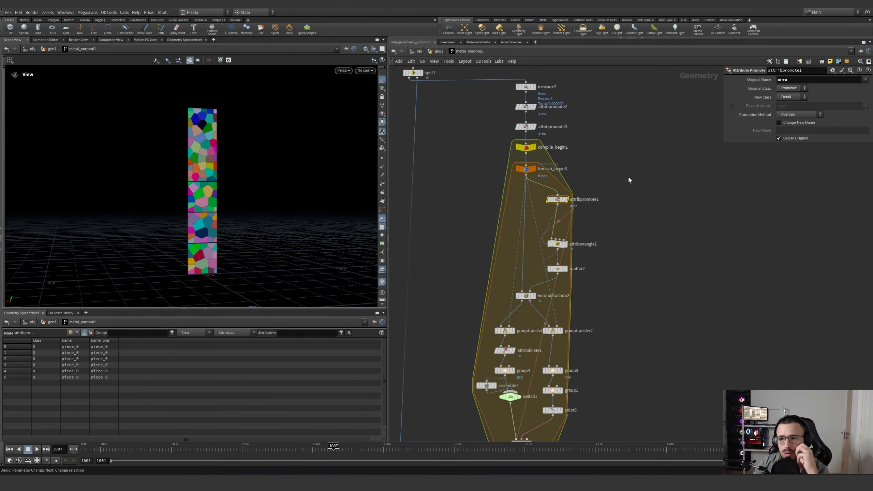
drag(619, 210, 563, 195)
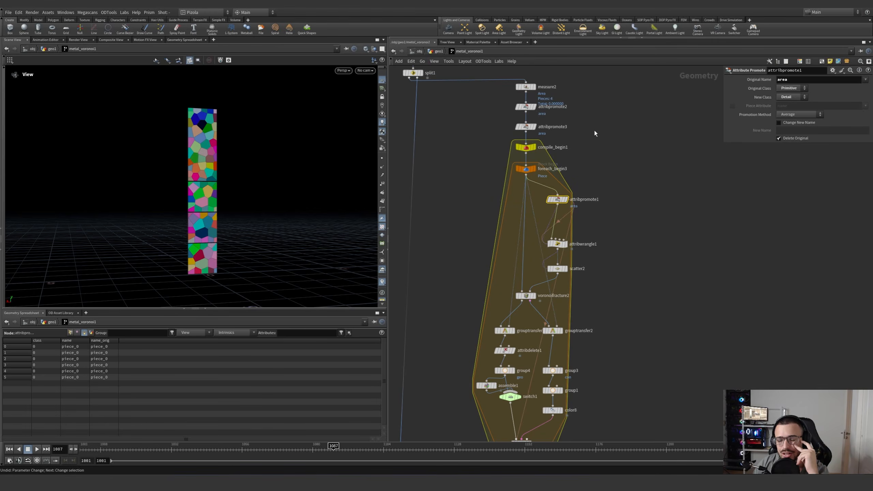
Examine attribwrangle1's detail attributes and its full VEX point-count expression, widening the parameter area to read it
click(557, 244)
click(90, 332)
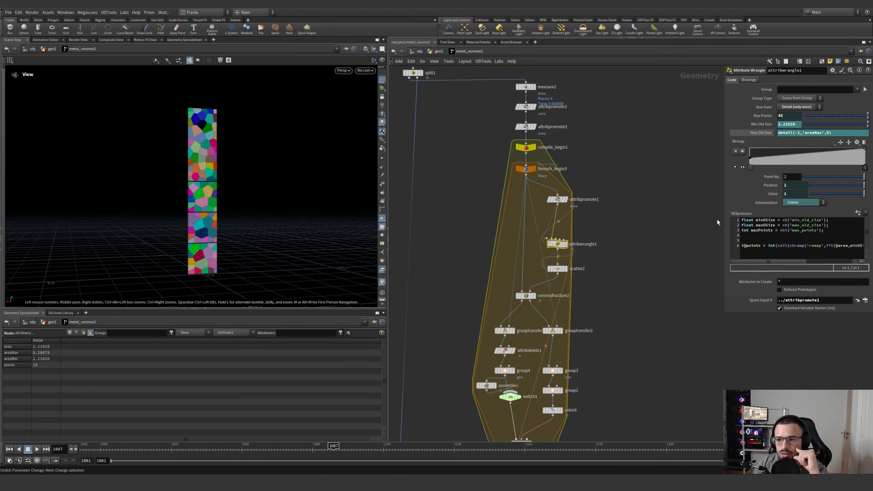
drag(722, 197, 605, 197)
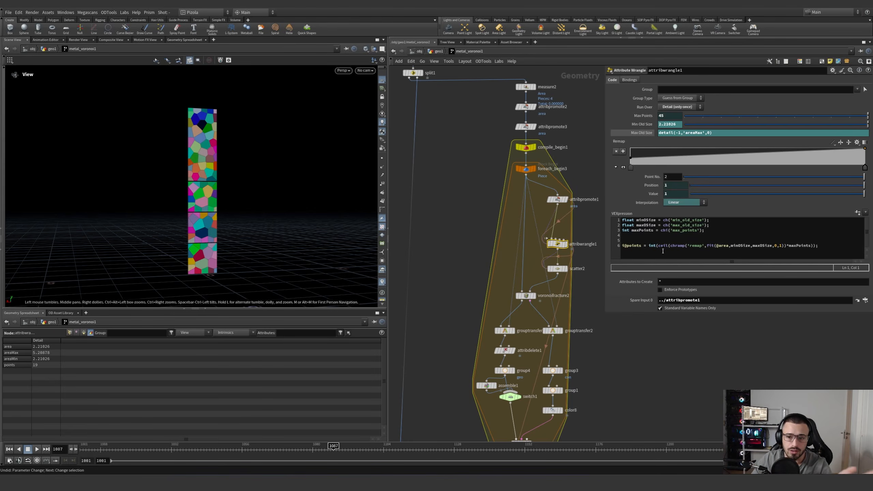
double_click(643, 118)
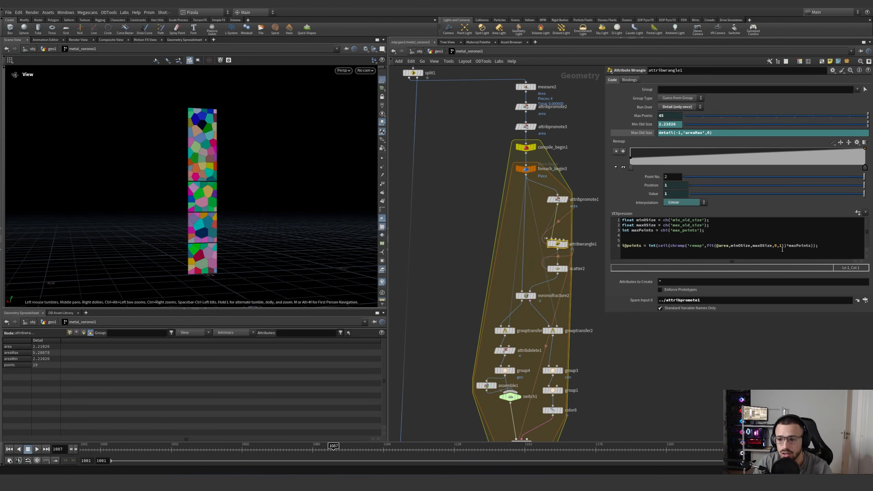
drag(786, 246, 812, 245)
Review the parameters of the scatter2, voronoifracture2 and grouptransfer2 nodes in the loop
click(557, 269)
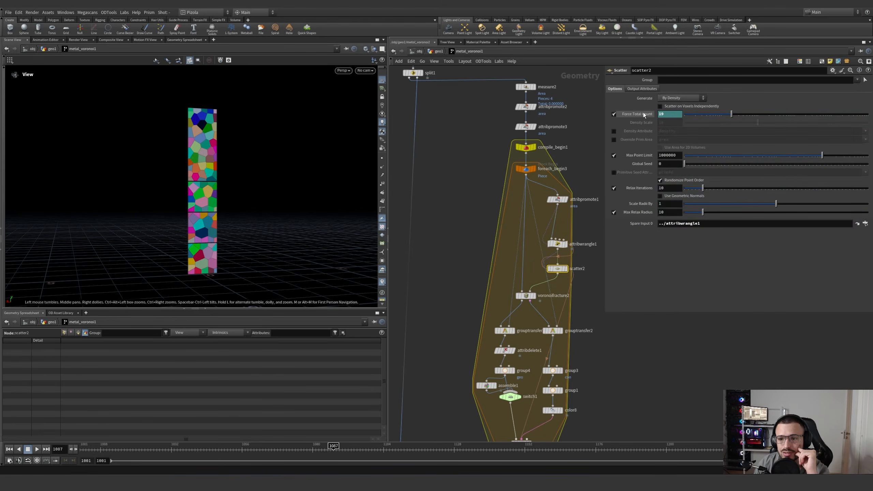
click(525, 295)
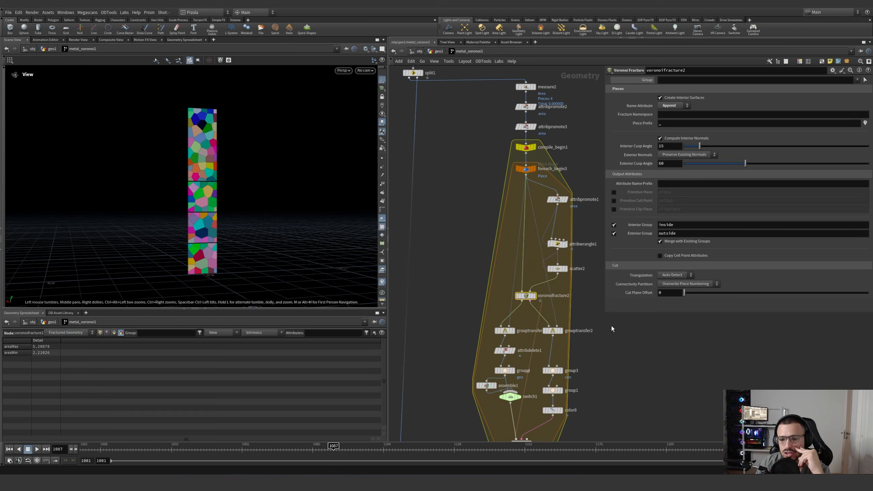
middle_drag(590, 324, 572, 280)
click(534, 286)
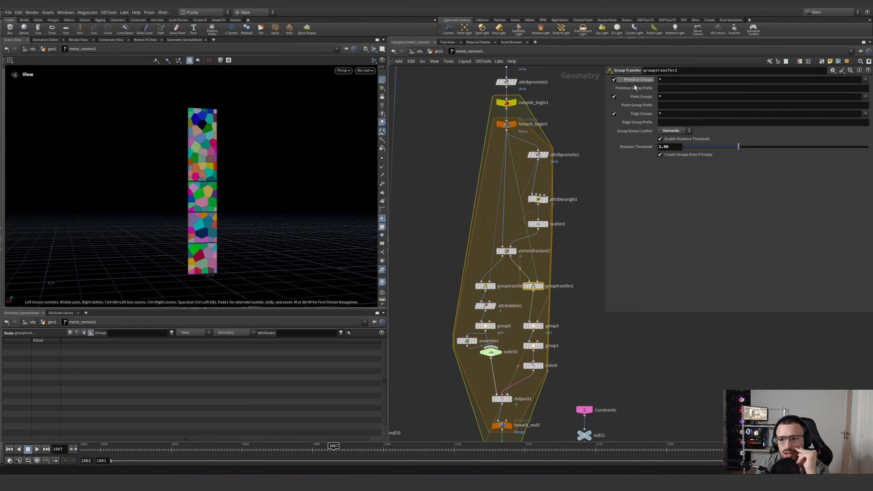
Compare the grouptransfer1, grouptransfer2 and voronoifracture2 parameters, and check which detail attributes attribdelete1 removes
click(486, 286)
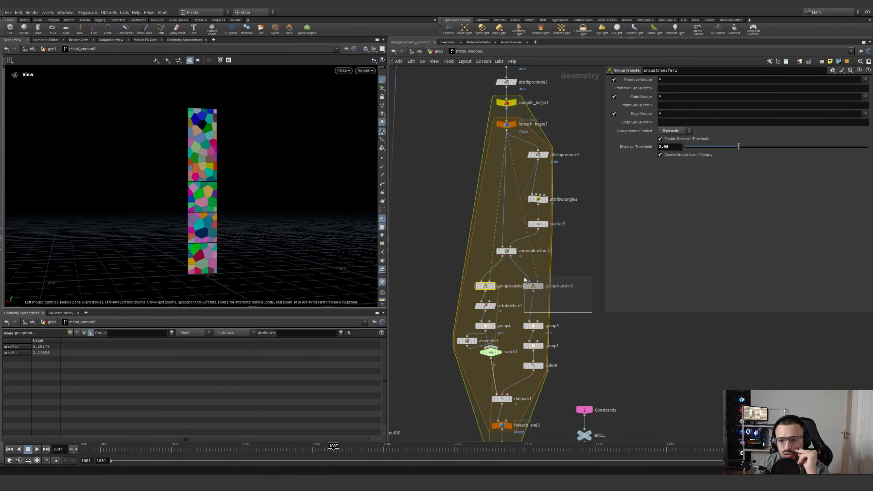
click(533, 285)
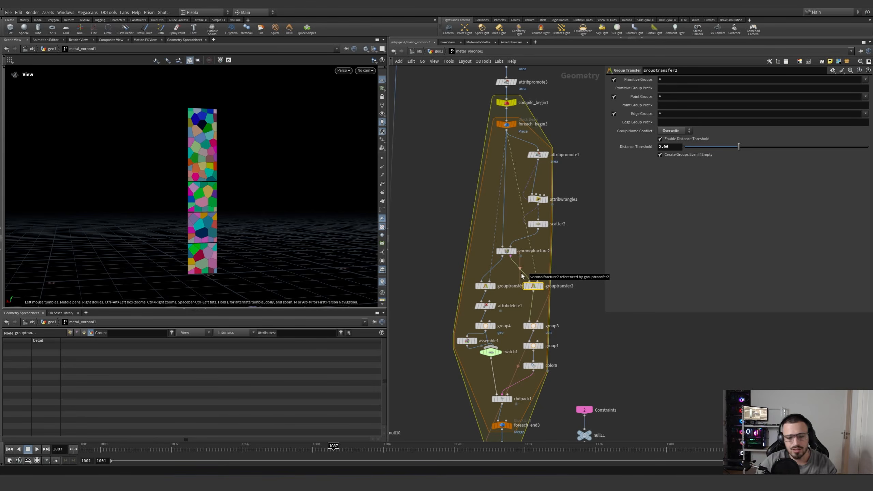
click(506, 250)
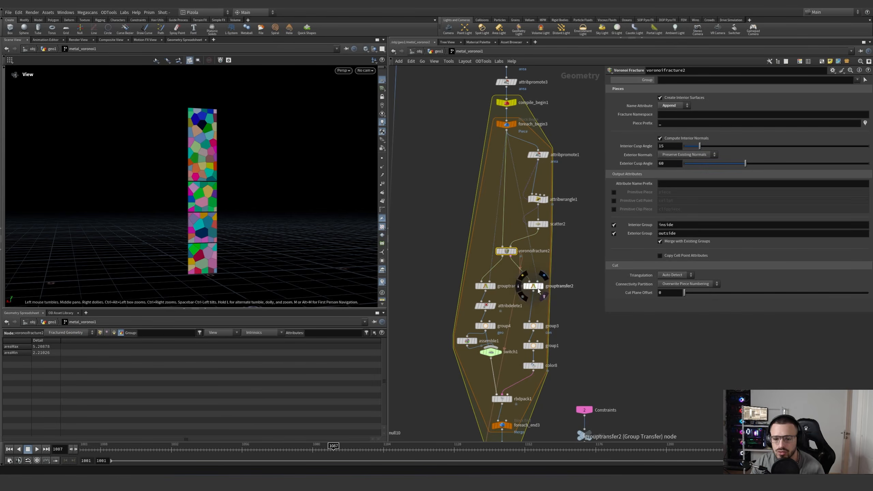
click(472, 307)
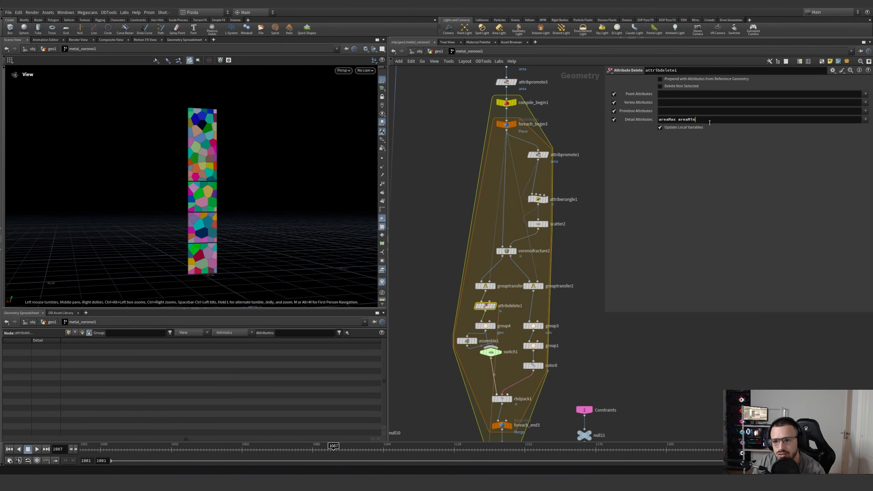
triple_click(664, 121)
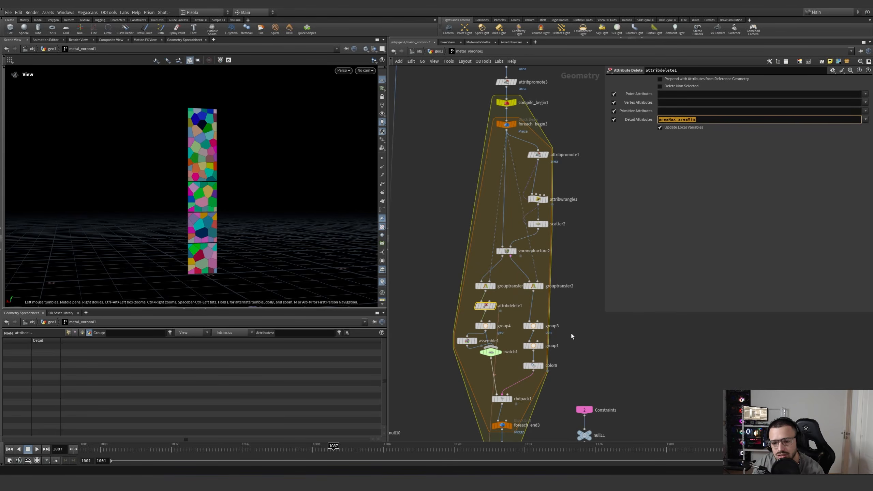
Check the group names set on group1 and group3, and the group parameter of the split1 node ahead of the loop
click(533, 346)
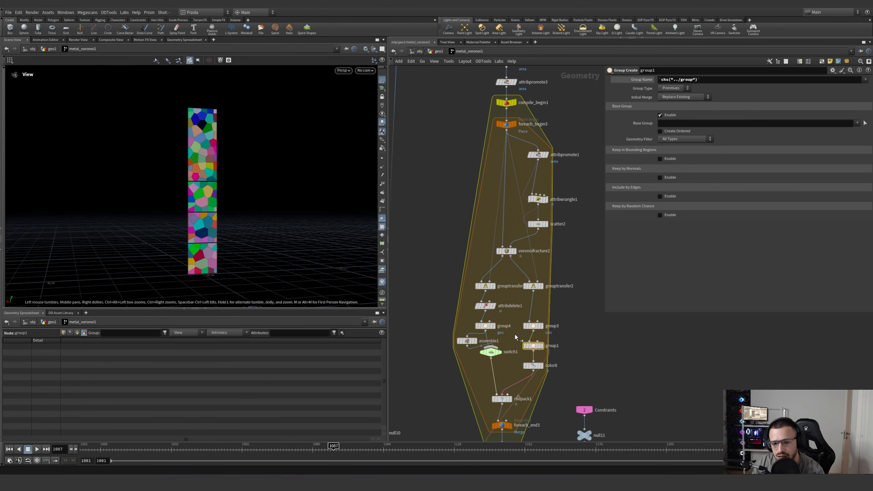
click(648, 81)
scroll(573, 156, down, 3)
middle_drag(574, 157, 563, 255)
drag(480, 206, 452, 177)
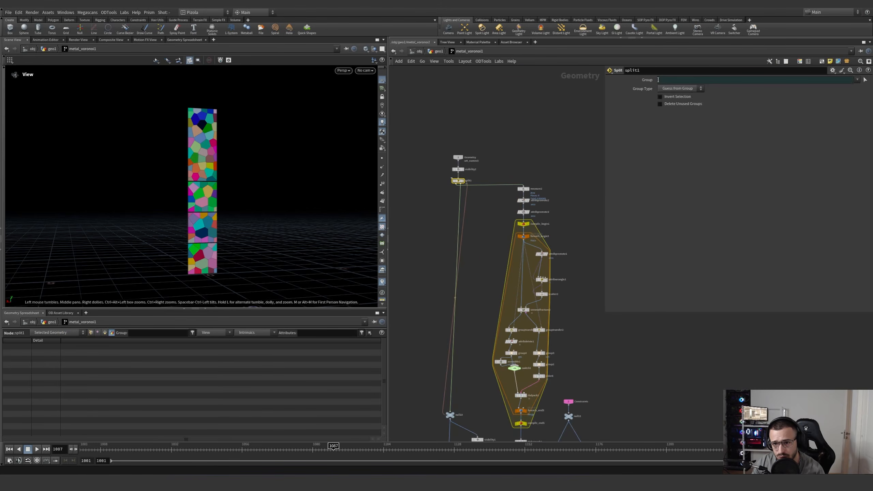
middle_drag(561, 300, 553, 239)
scroll(545, 309, up, 4)
drag(528, 287, 504, 265)
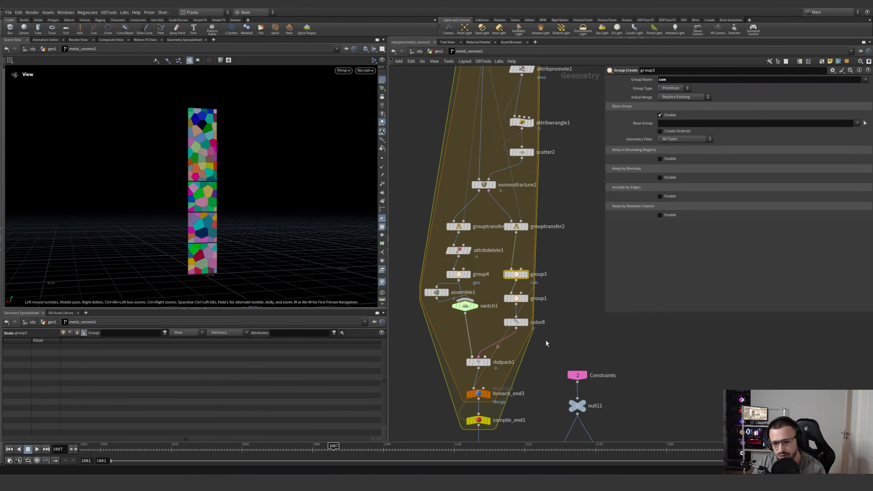
Review the rbdpack1 node, then examine the merge, switch and output nodes below the loop
scroll(492, 364, down, 2)
click(491, 364)
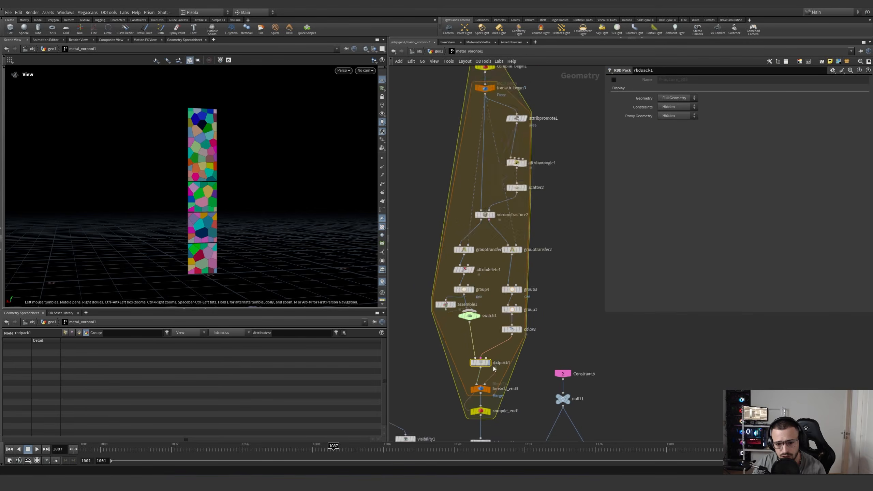
key(h)
drag(588, 306, 526, 412)
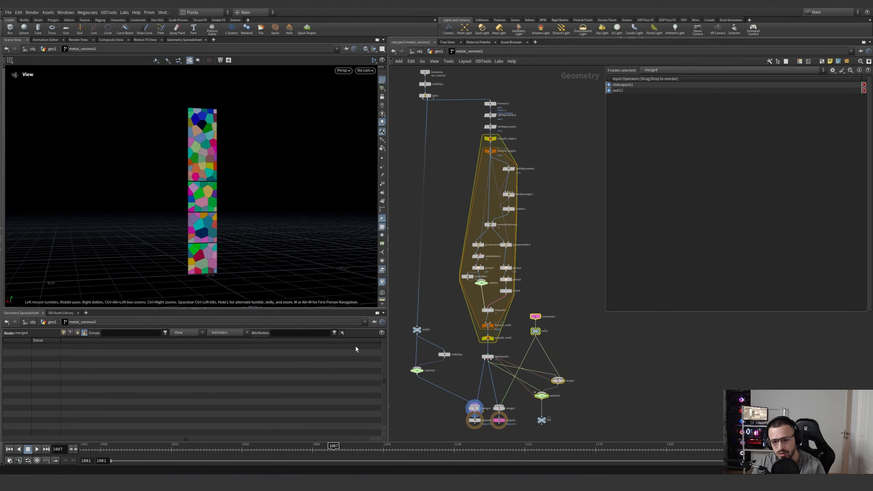
drag(392, 309, 441, 389)
Return to the geo1 network and add a Voronoi Fracture node branching off the set_names5 output
click(439, 51)
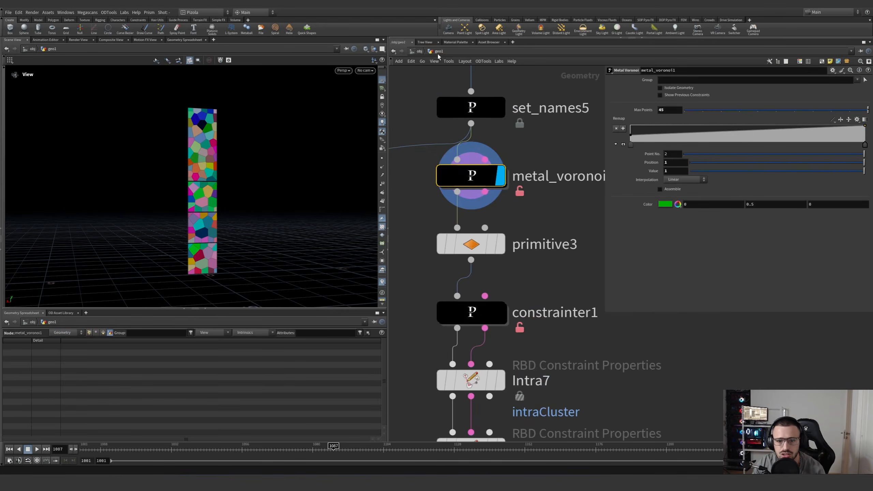
scroll(515, 207, down, 5)
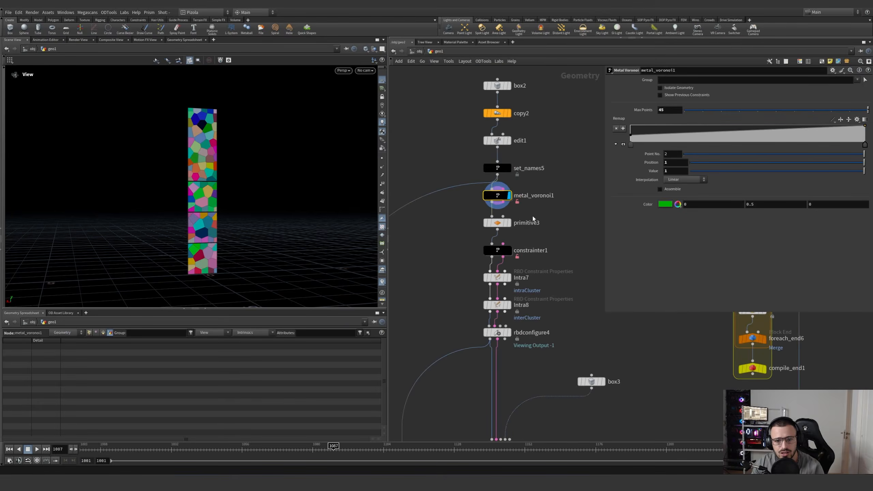
mouse_move(584, 211)
middle_down()
mouse_move(481, 220)
mouse_move(590, 220)
middle_up()
middle_drag(515, 190, 469, 189)
click(454, 184)
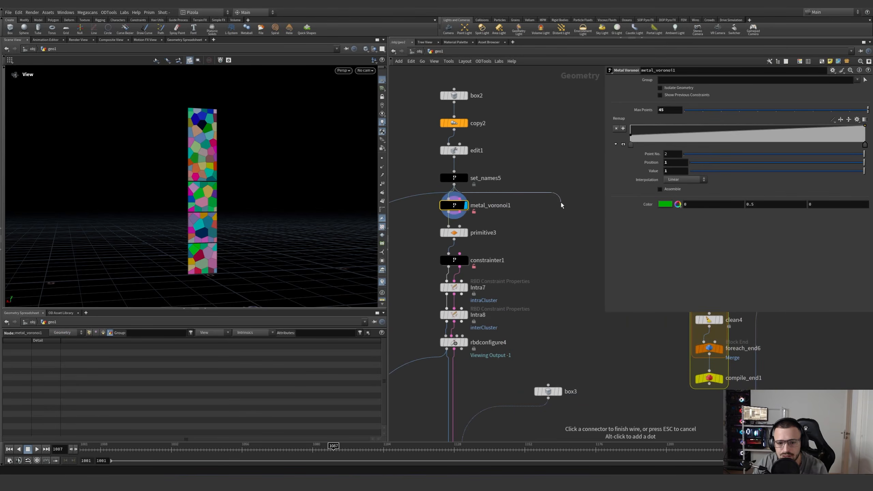
key(Tab)
text(voro)
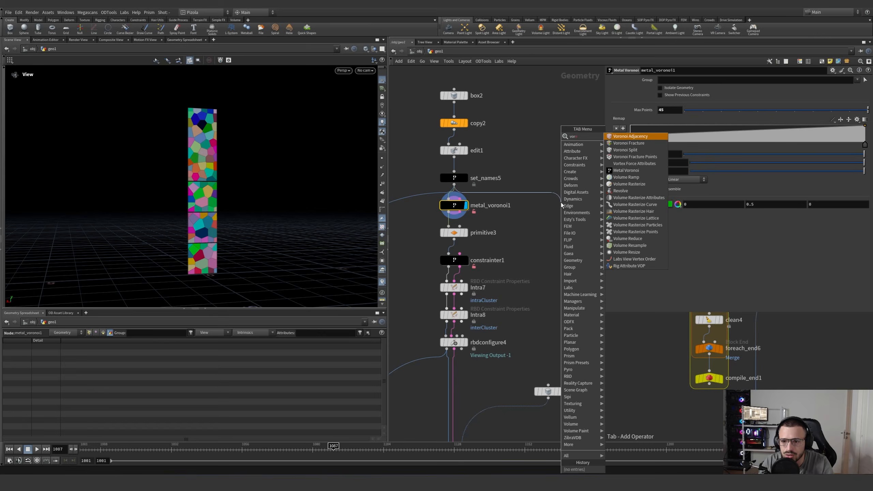
text(ono)
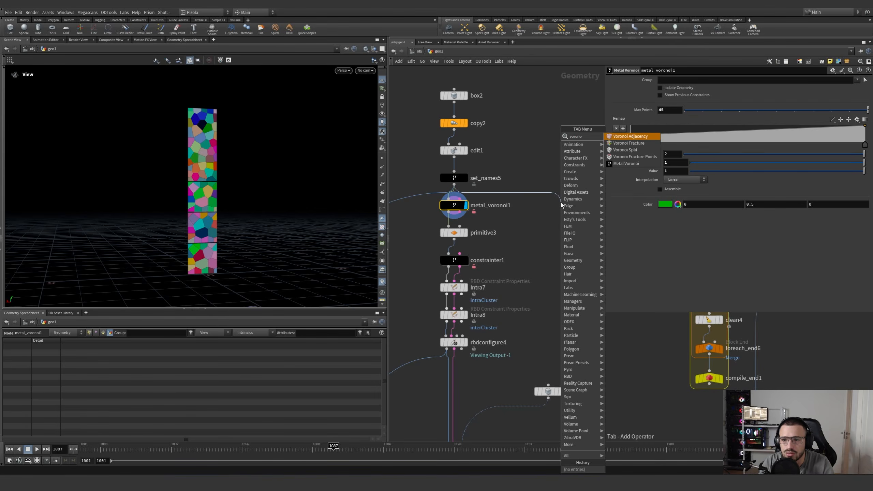
key(Down)
key(Return)
click(561, 202)
Add a Scatter node above voronoifracture1 and set its Force Total Count to 60
key(Tab)
text(sca)
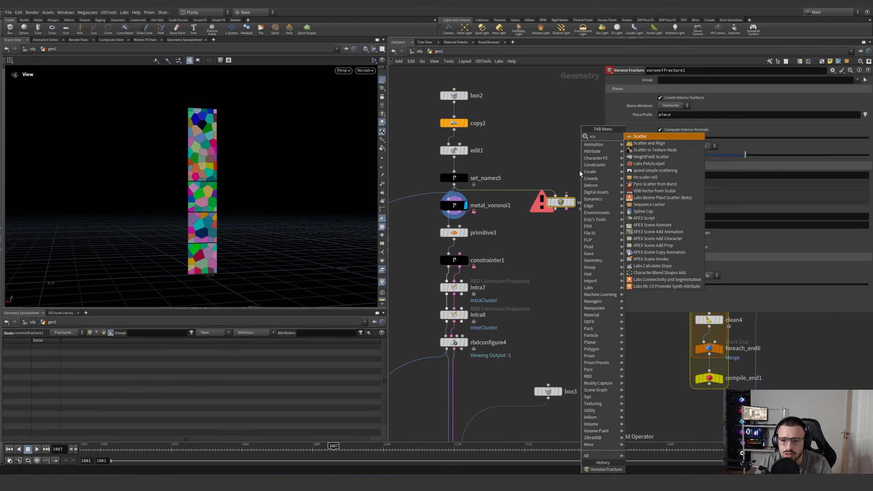
key(Escape)
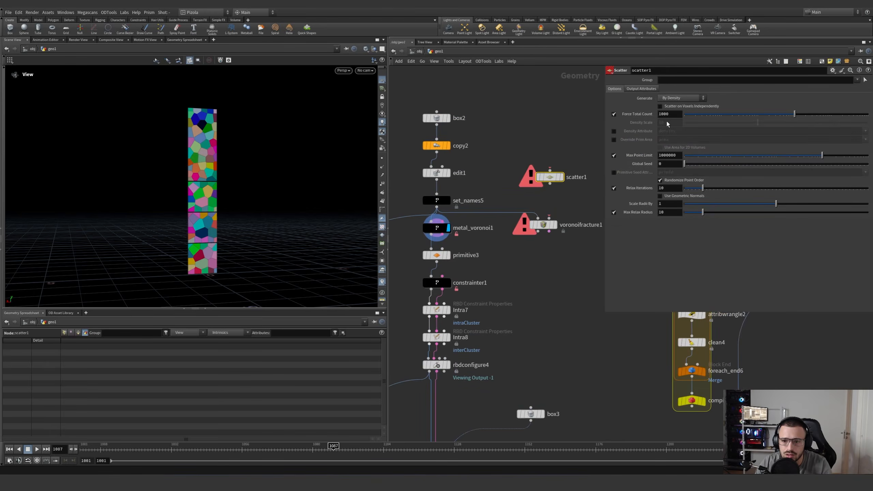
click(670, 116)
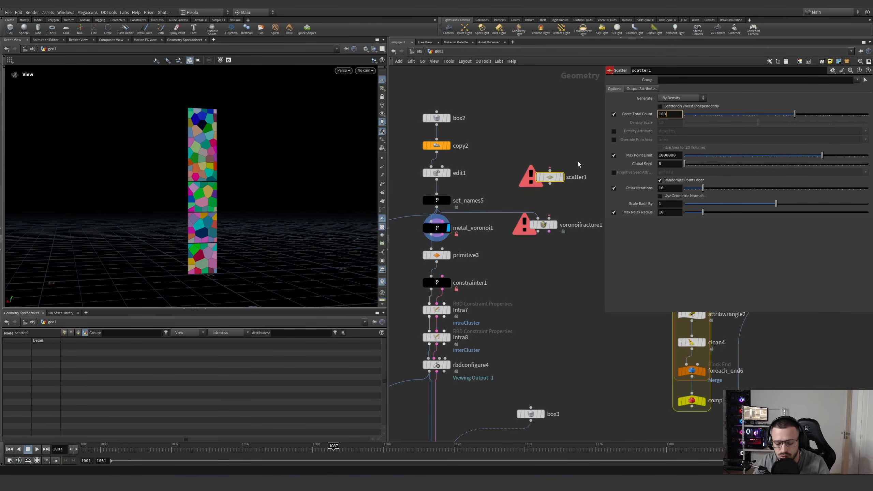
key(BackSpace)
key(BackSpace)
key(BackSpace)
text(60)
key(Return)
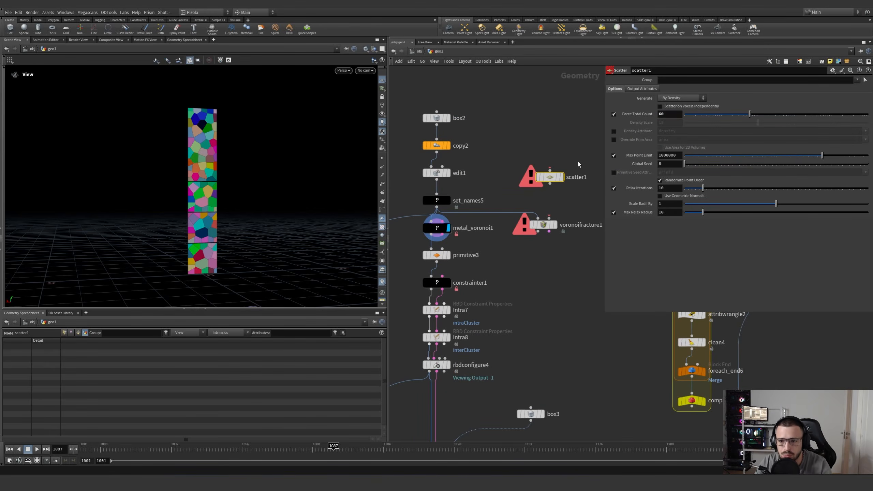
Wire set_names5 through scatter1 into voronoifracture1's second input, then display the fracture with Name Attribute set to Append
click(436, 207)
click(549, 170)
click(550, 183)
click(549, 218)
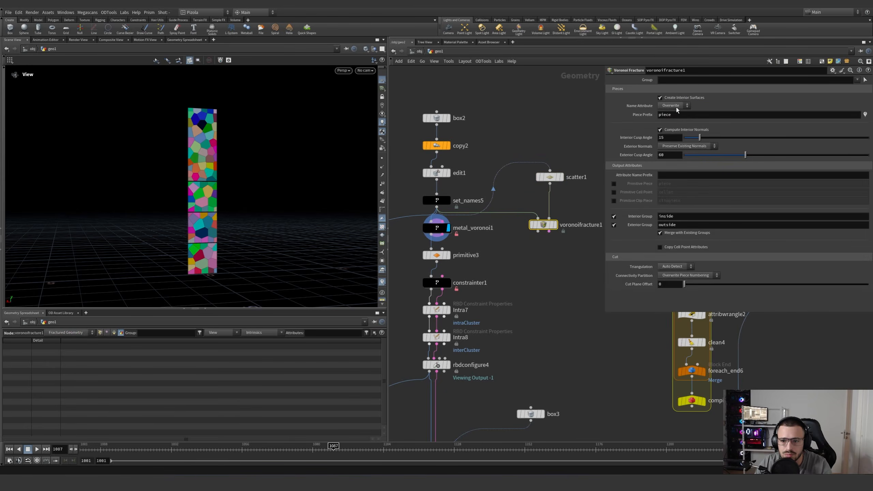
click(542, 224)
click(554, 224)
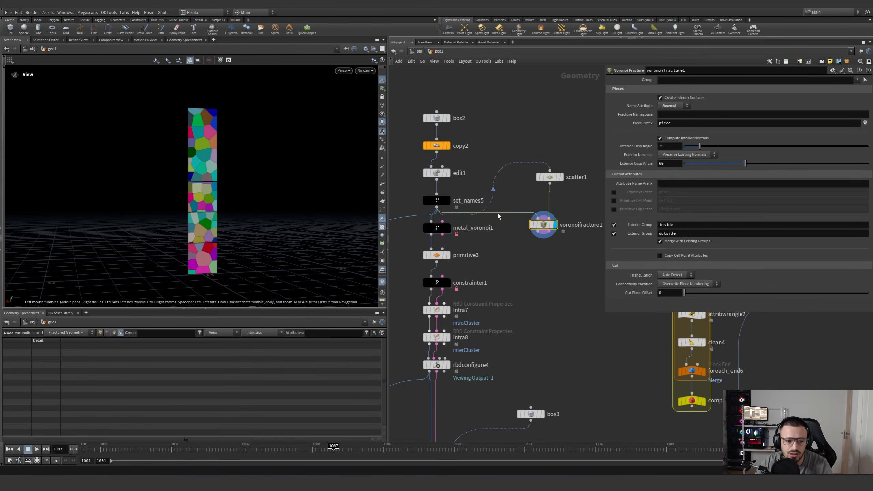
Compare the primitive attributes of voronoifracture1 and metal_voronoi1 in the geometry spreadsheet
click(114, 332)
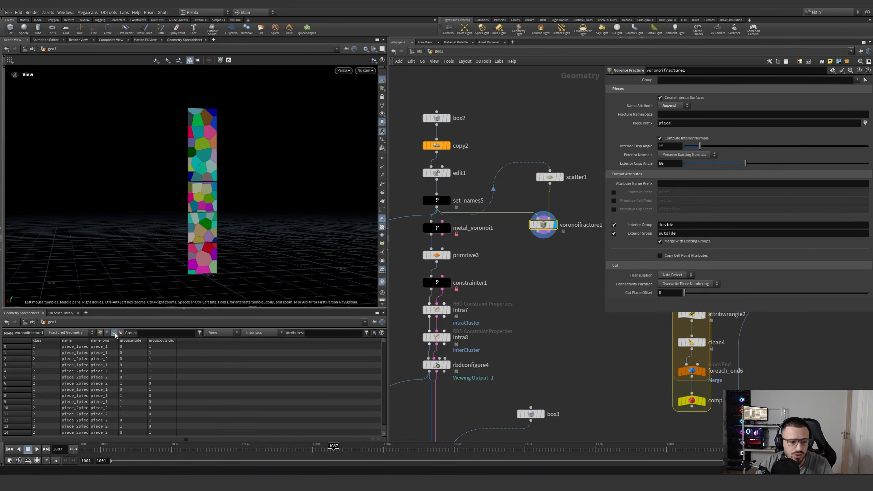
drag(568, 273, 533, 173)
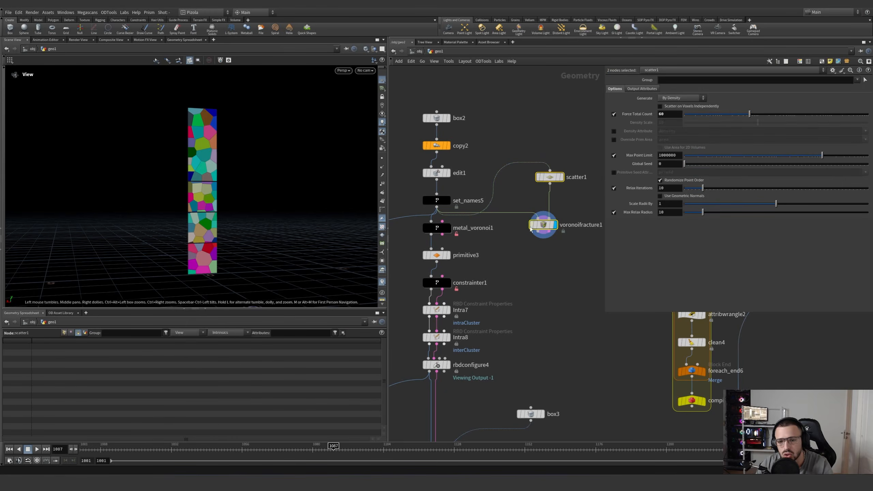
click(437, 227)
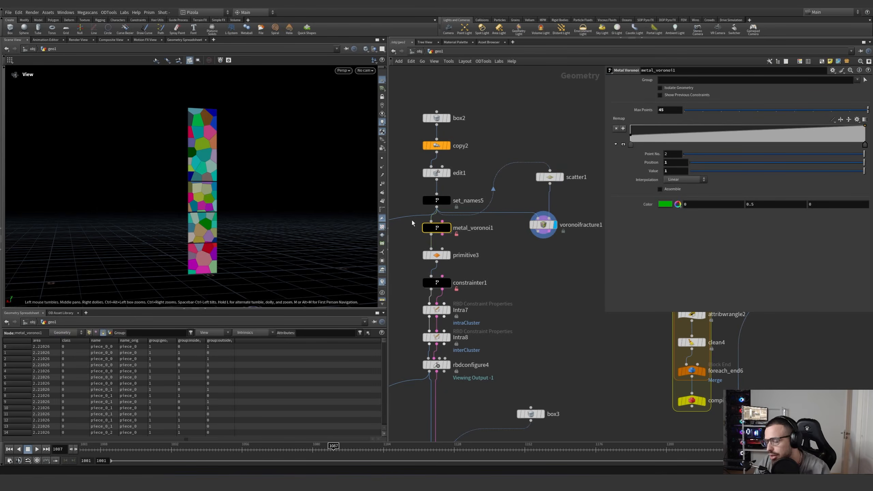
Display primitive3 and inspect the gaps its scaling creates between the fractured pieces up close
click(447, 255)
drag(488, 267, 417, 248)
right_drag(205, 210, 363, 177)
scroll(327, 179, up, 10)
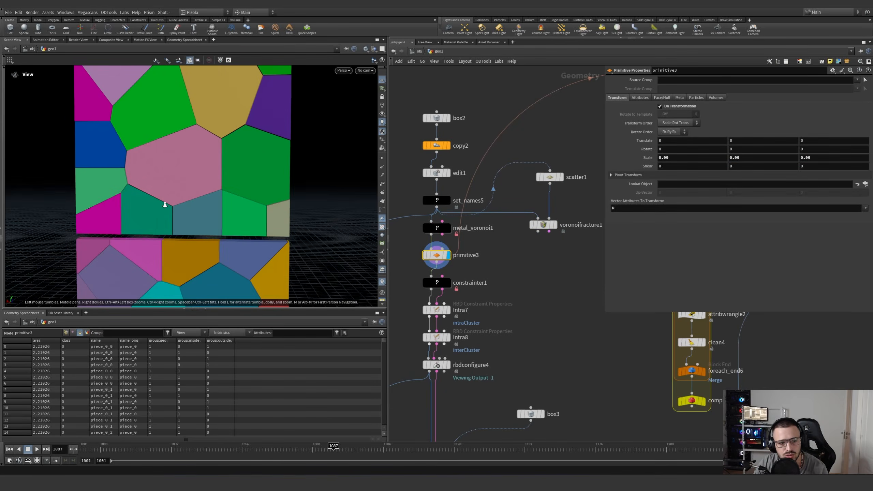
right_drag(183, 212, 255, 198)
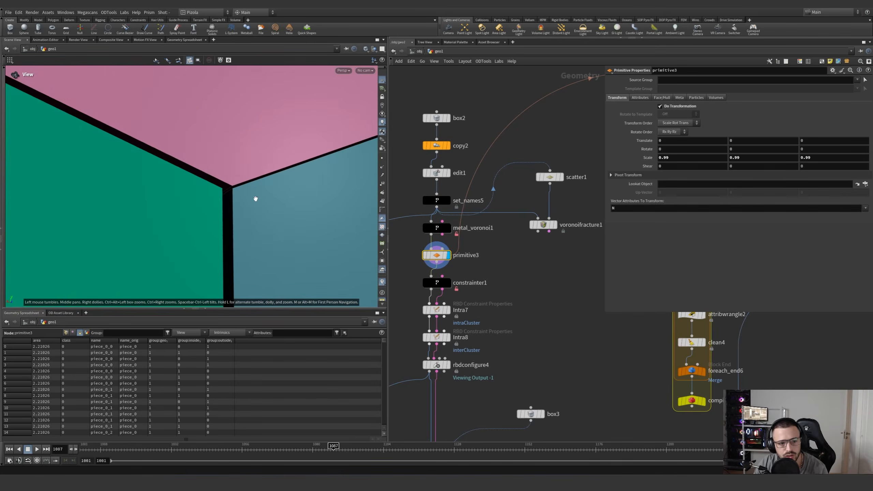
drag(255, 199, 237, 212)
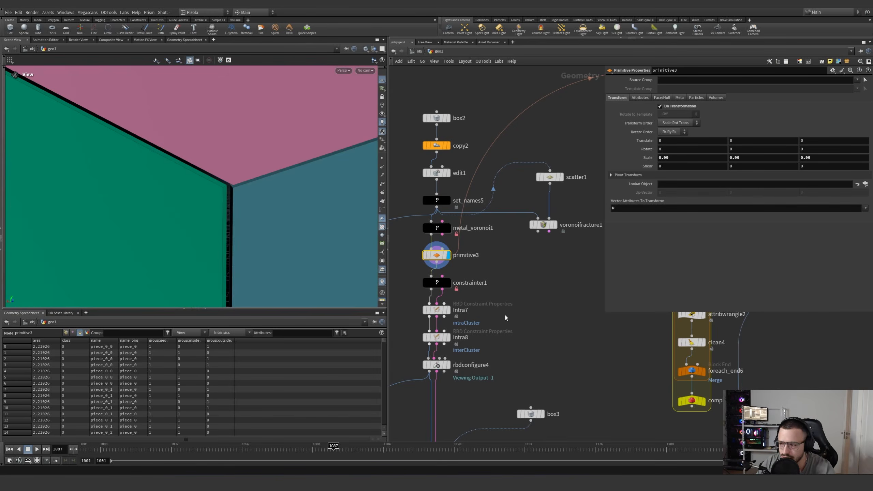
right_drag(270, 223, 14, 275)
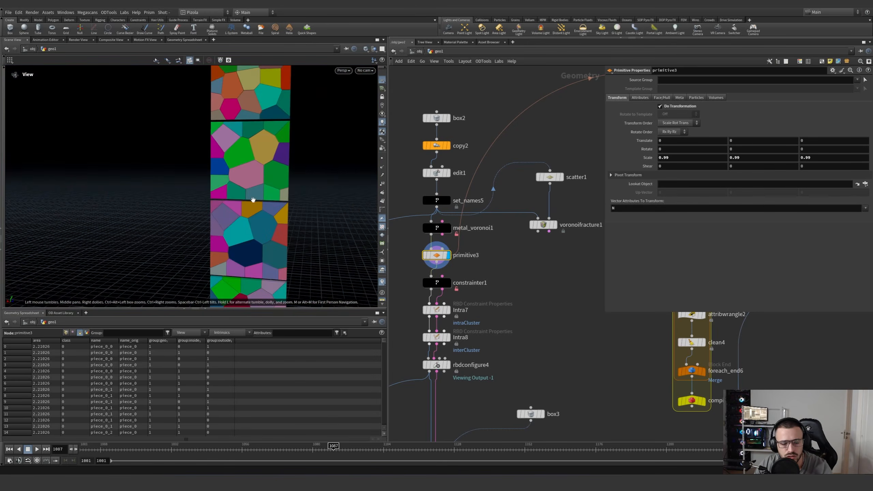
Display constrainter1 in wireframe and inspect the constraints along the column
mouse_move(449, 283)
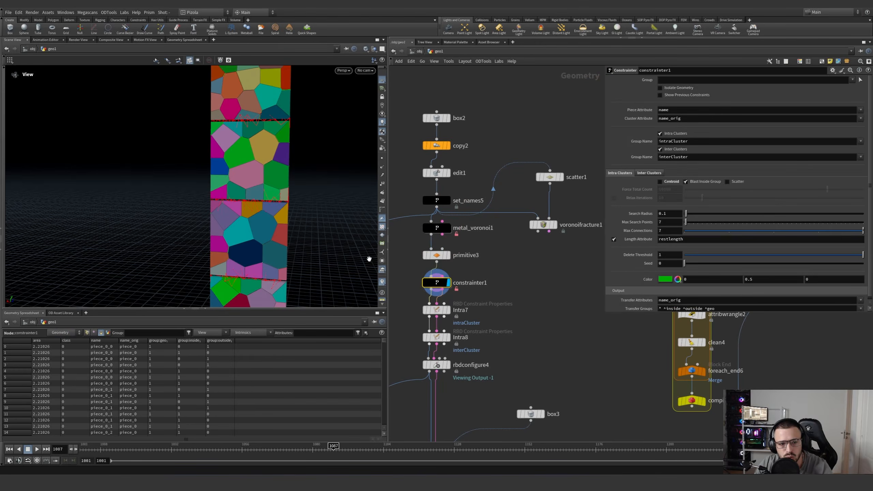
key(w)
right_drag(295, 207, 256, 216)
drag(257, 215, 273, 183)
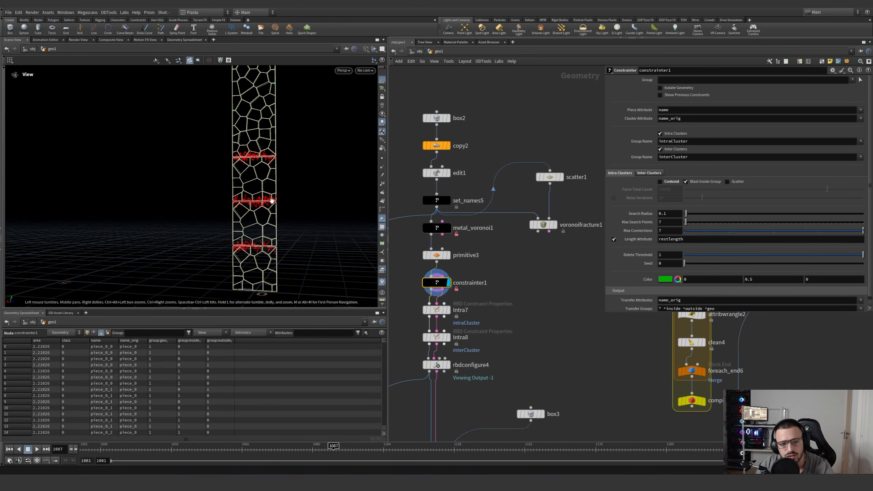
On constrainter1's intra clusters, enable Scatter, set the Search Radius to 1.18 and disable Blast Inside Group
click(728, 181)
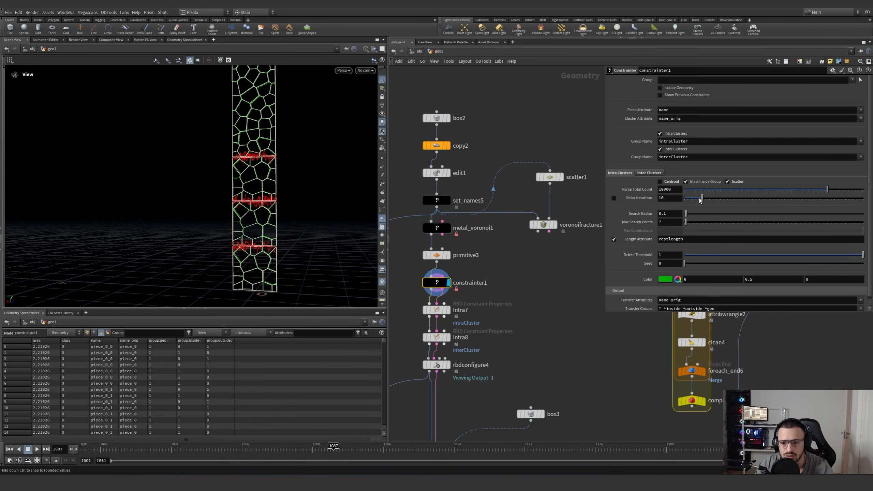
drag(686, 213, 705, 214)
click(686, 182)
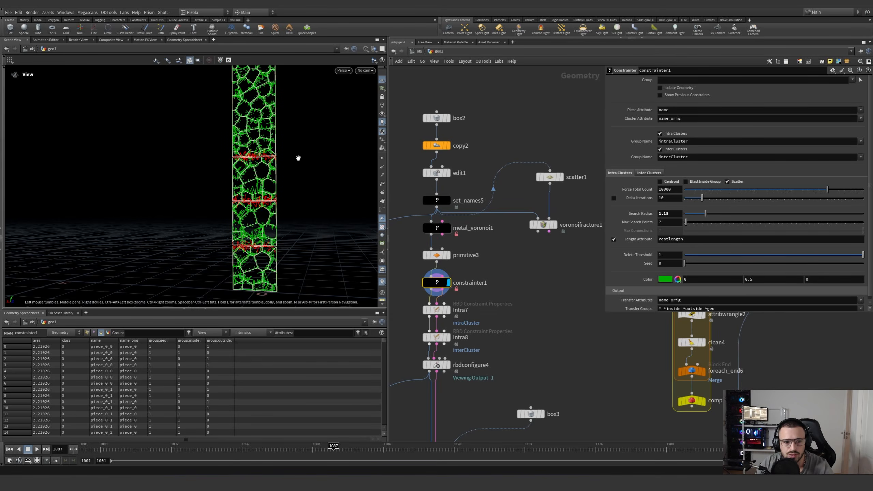
middle_drag(269, 155, 258, 230)
right_drag(253, 174, 341, 157)
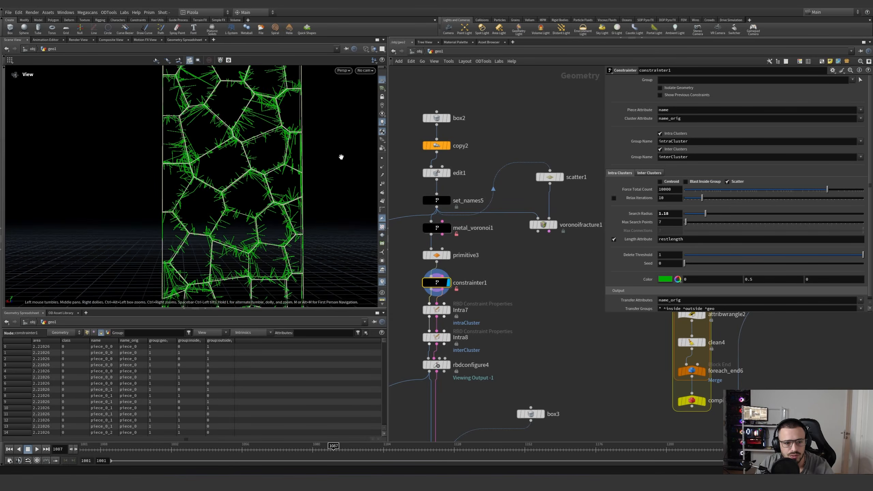
drag(341, 157, 207, 187)
right_drag(206, 187, 230, 174)
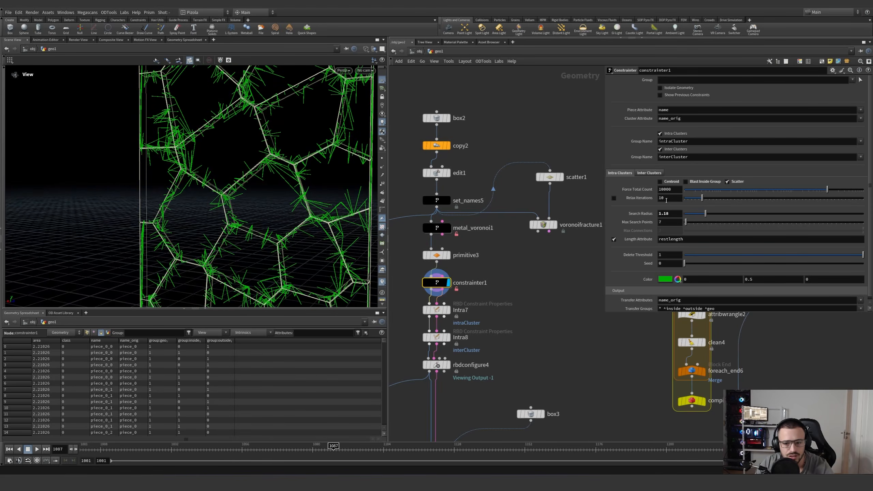
Turn off Scatter for constrainter1's intra clusters and inspect the constraint lines between the pieces
click(728, 182)
drag(262, 166, 288, 161)
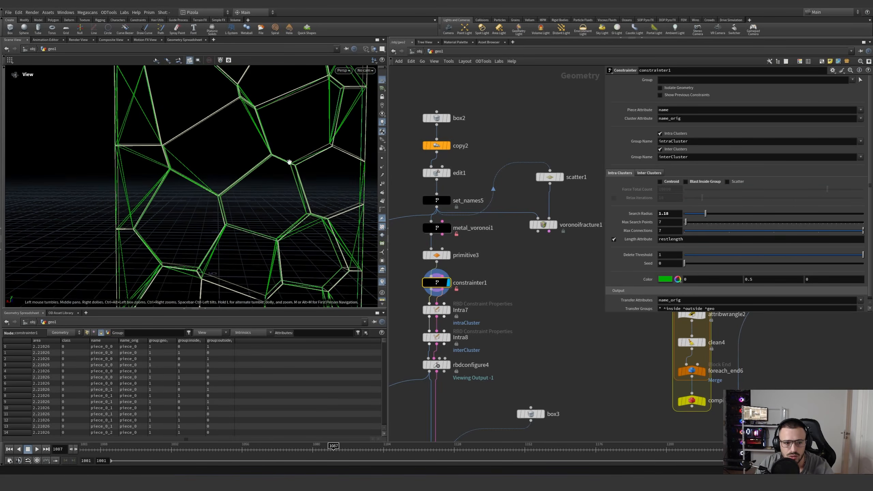
Enable Blast Inside Group for constrainter1's intra clusters and check the constrained pieces in wireframe and shaded display
click(685, 182)
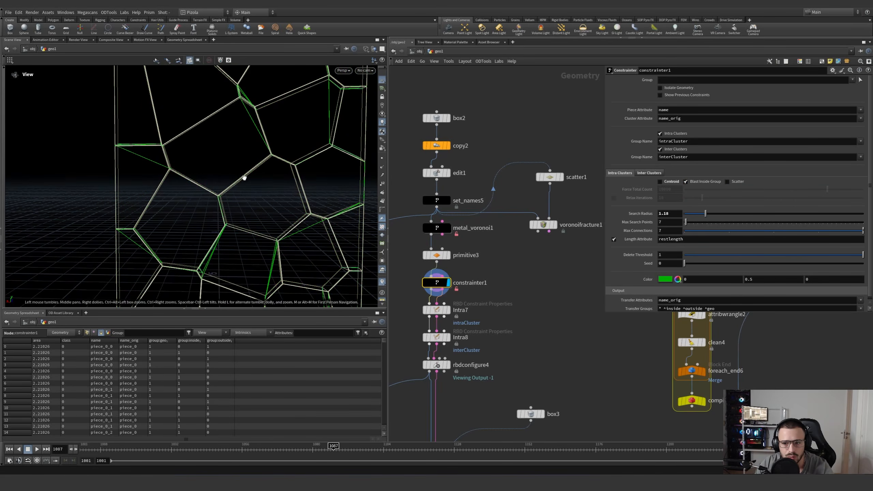
mouse_move(243, 177)
mouse_down()
mouse_move(228, 208)
mouse_move(218, 156)
mouse_move(210, 203)
mouse_up()
key(w)
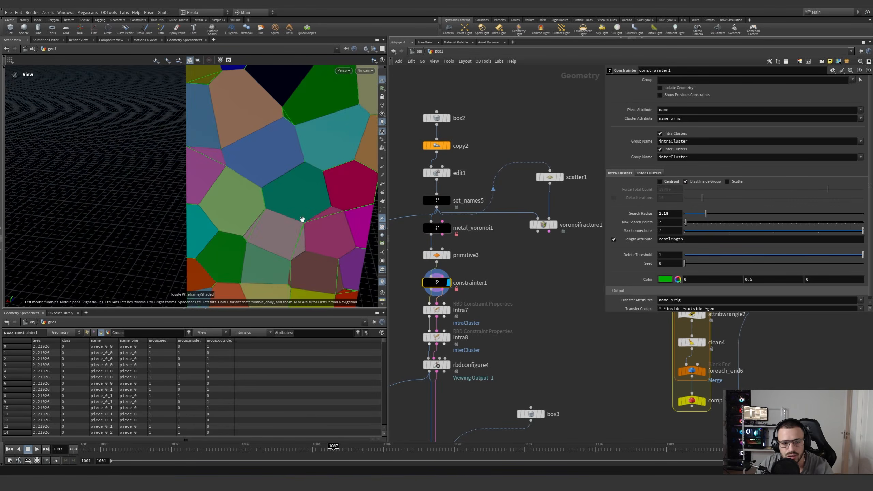
right_drag(302, 219, 172, 248)
drag(287, 223, 286, 206)
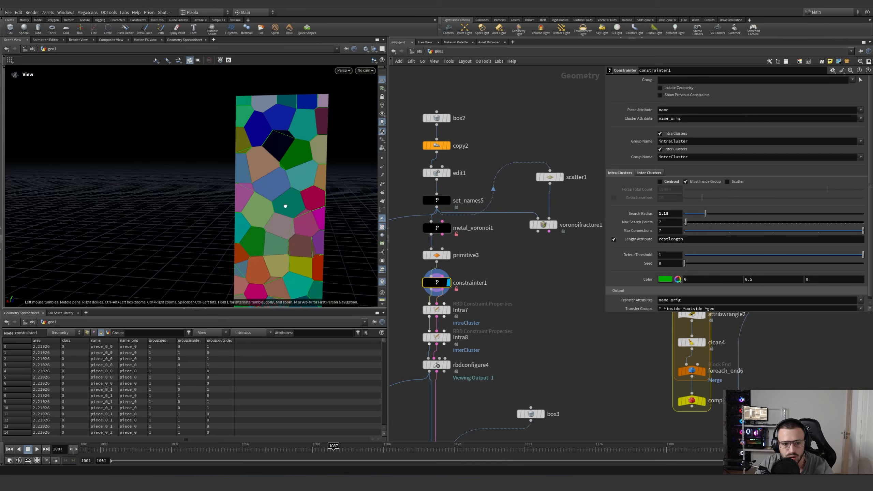
In wireframe, enable Scatter without Blast Inside Group for constrainter1's intra clusters and set their constraint color to yellow
middle_drag(506, 291, 344, 282)
scroll(499, 290, down, 5)
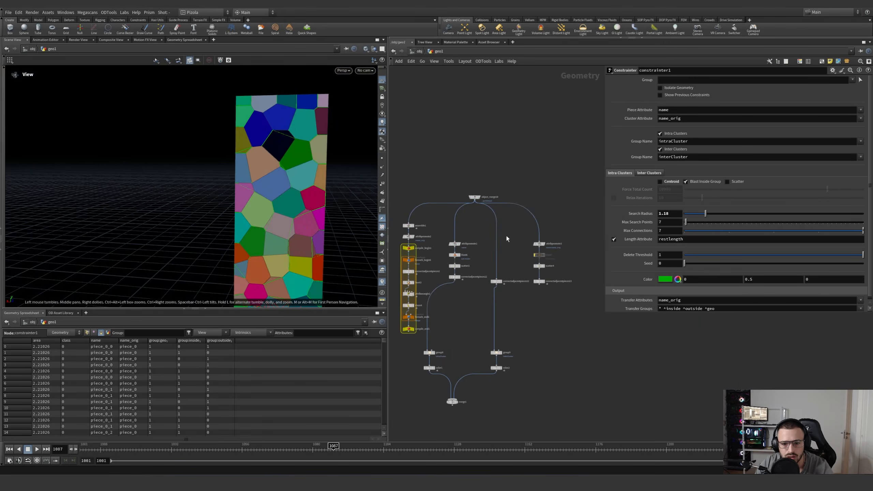
key(f)
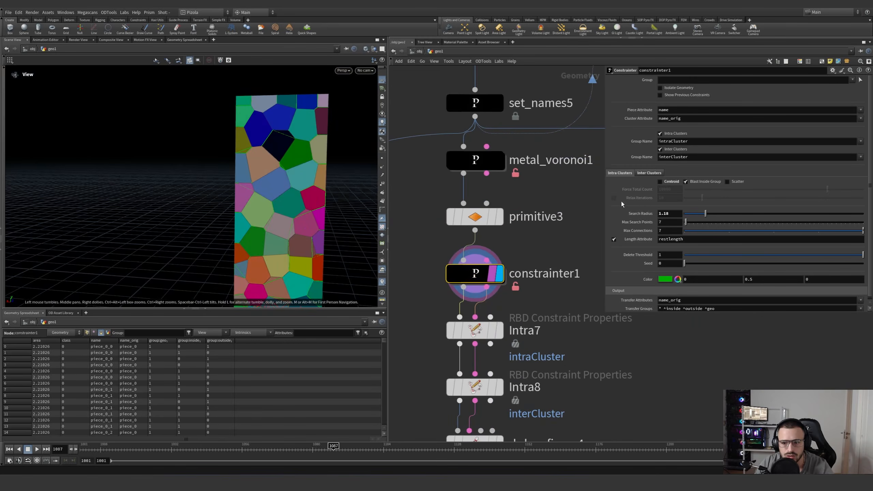
right_drag(282, 234, 230, 248)
middle_drag(230, 247, 217, 150)
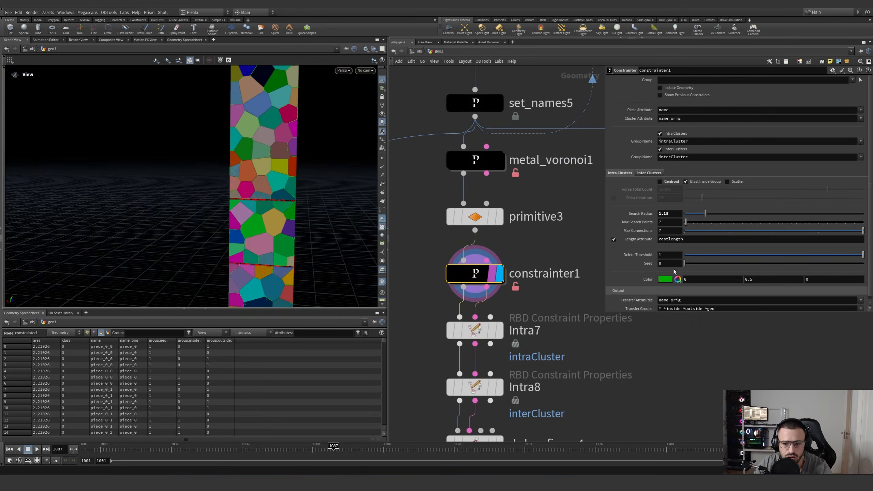
key(shift+w)
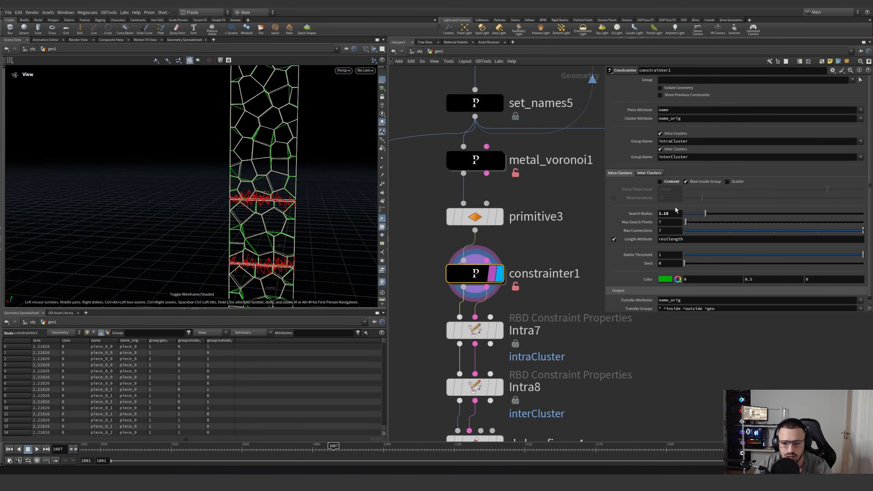
click(727, 181)
click(670, 279)
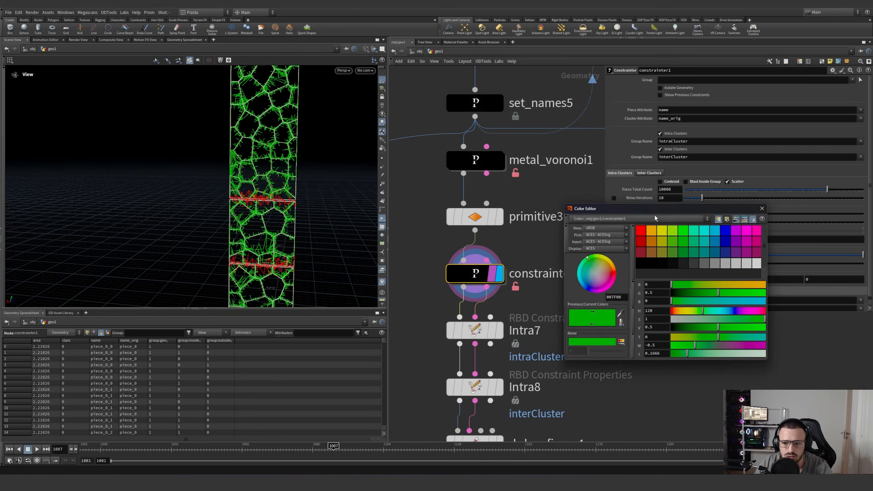
click(666, 231)
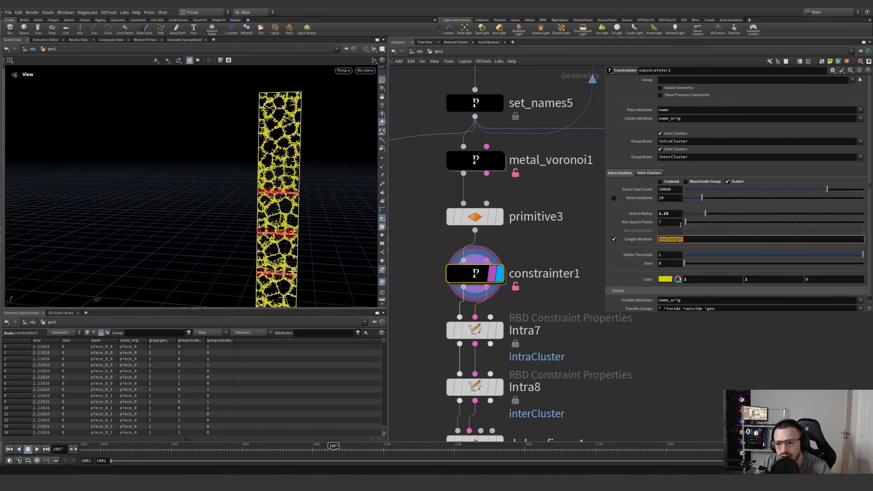
Review constrainter1's Search Radius and Cluster Attribute and inspect the red constraints crossing the gap between two clusters
click(669, 213)
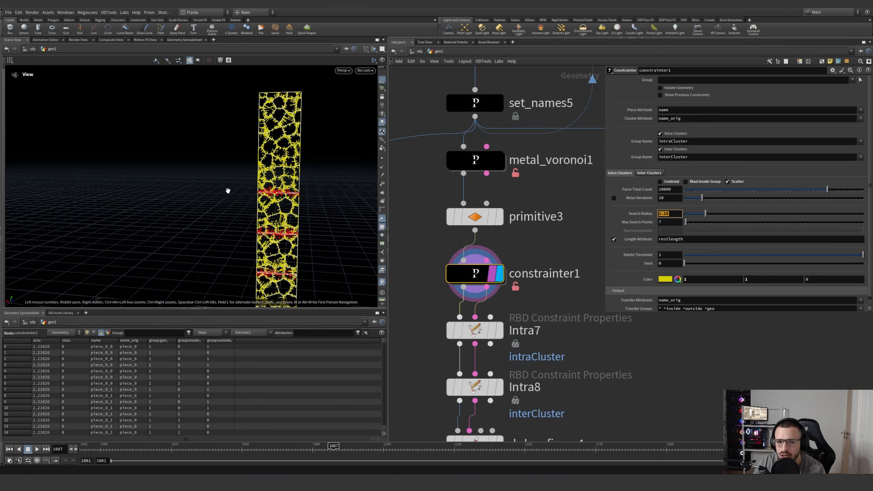
click(685, 119)
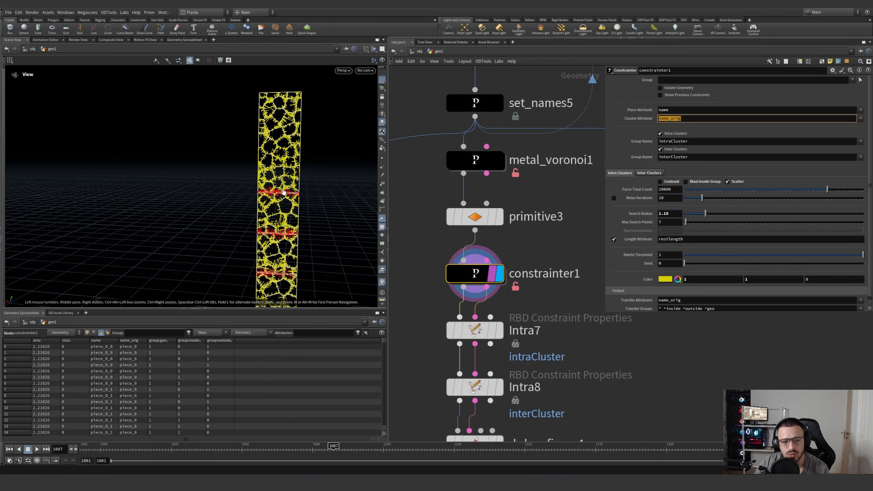
scroll(284, 193, up, 10)
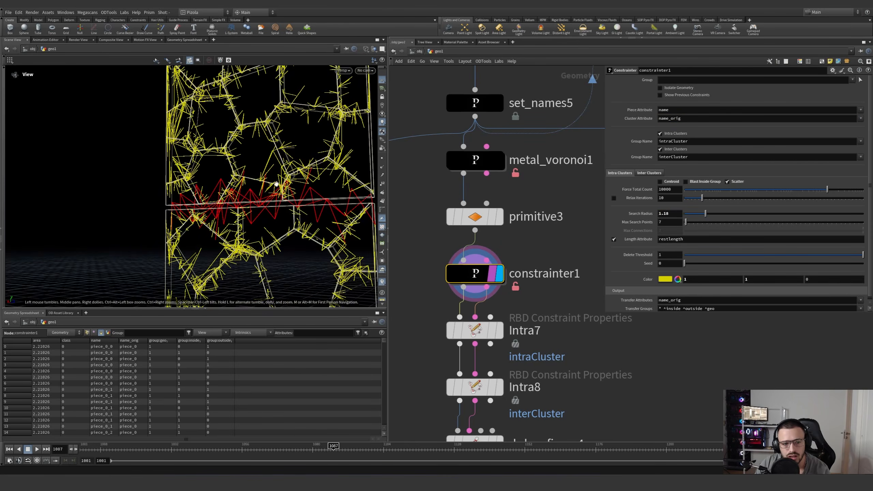
drag(231, 207, 329, 203)
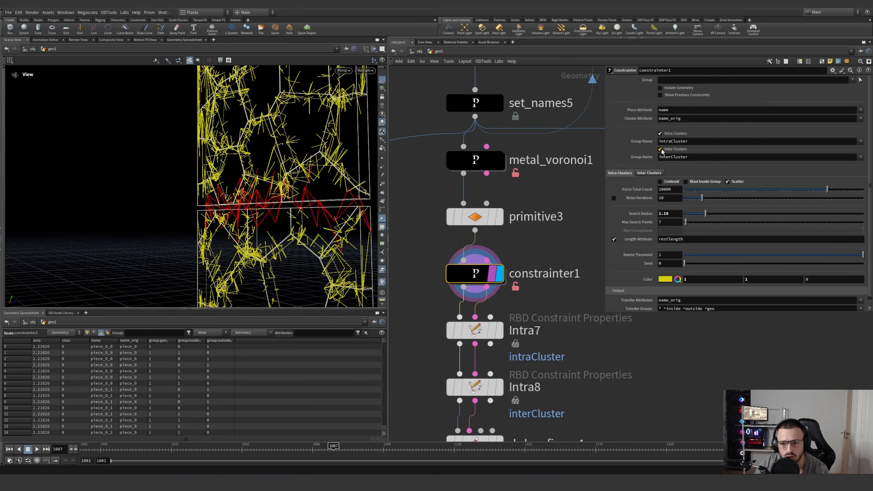
Switch constrainter1's Inter Clusters and Intra Clusters off and back on to compare the two constraint sets
click(661, 149)
click(661, 150)
click(660, 150)
click(660, 150)
click(661, 150)
click(660, 150)
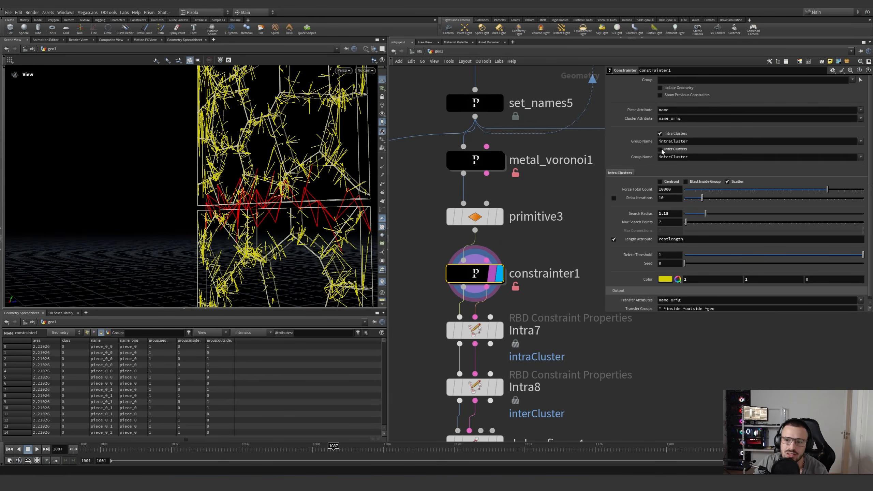
click(660, 150)
click(661, 150)
click(664, 134)
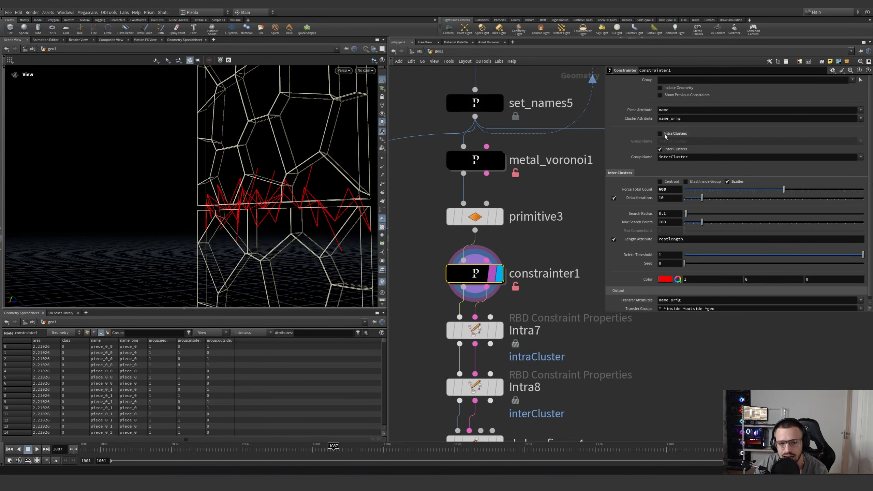
click(660, 133)
Compare primitive3's output with constrainter1's constraints over the whole column, finishing with constrainter1 displayed
scroll(173, 265, down, 10)
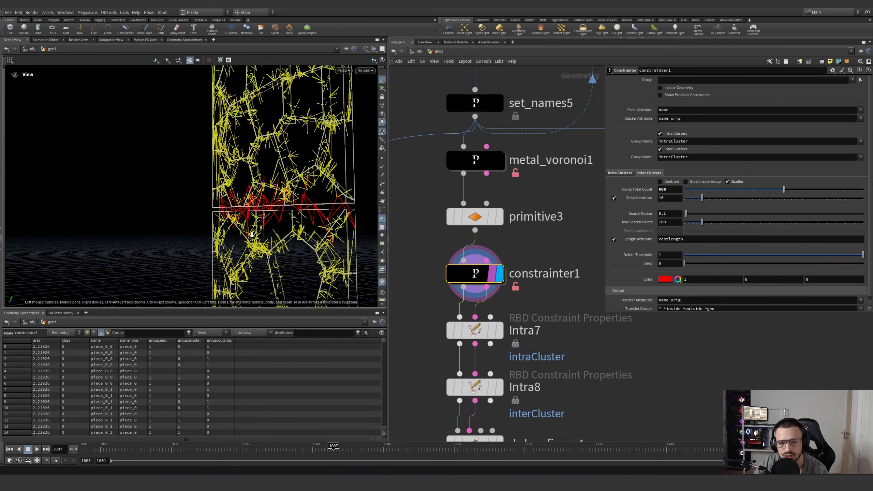
drag(174, 266, 271, 207)
scroll(271, 208, up, 3)
middle_drag(312, 186, 284, 216)
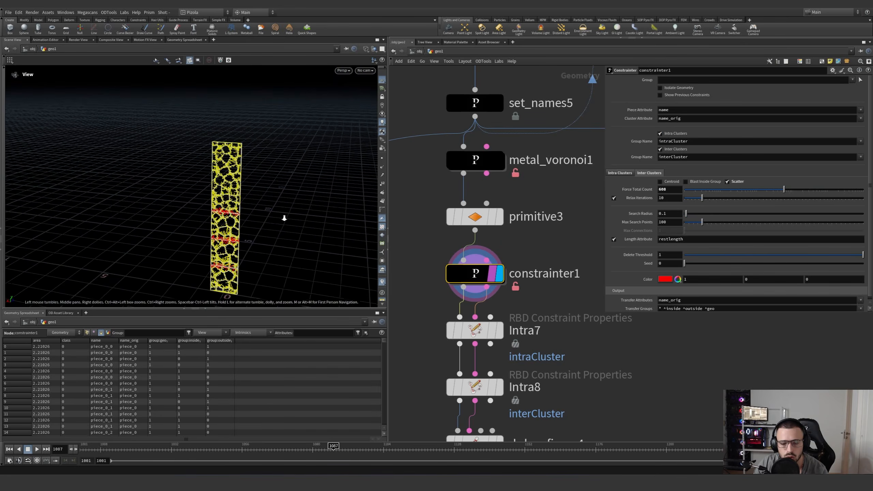
click(500, 218)
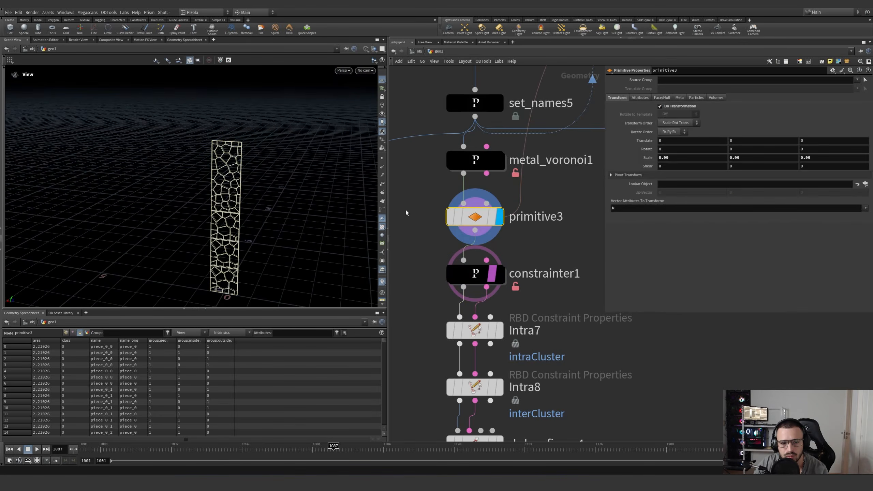
click(502, 274)
drag(242, 247, 255, 220)
Review the Transfer Attributes and Transfer Groups in constrainter1's output settings
scroll(636, 276, down, 1)
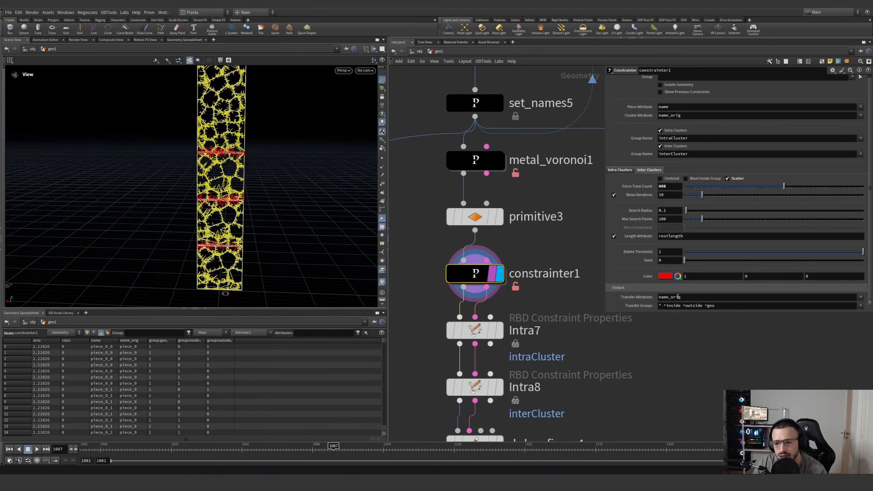
key(Tab)
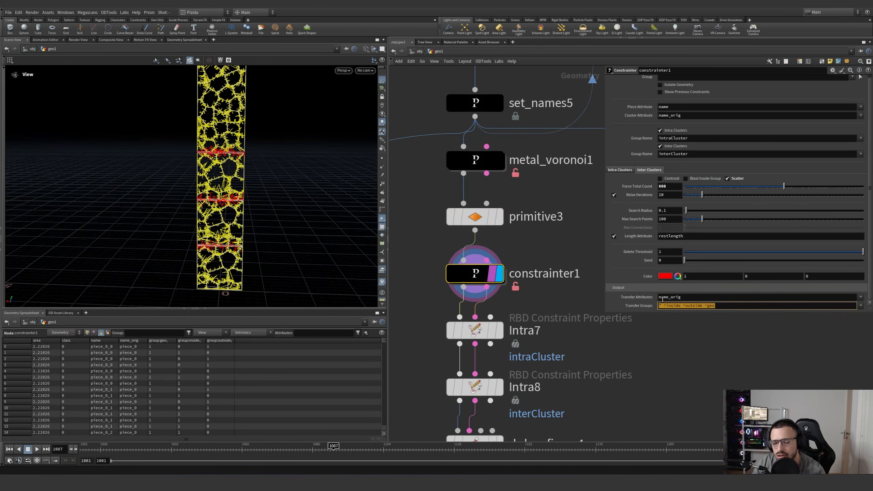
scroll(591, 320, down, 3)
middle_drag(593, 321, 562, 331)
scroll(623, 197, up, 1)
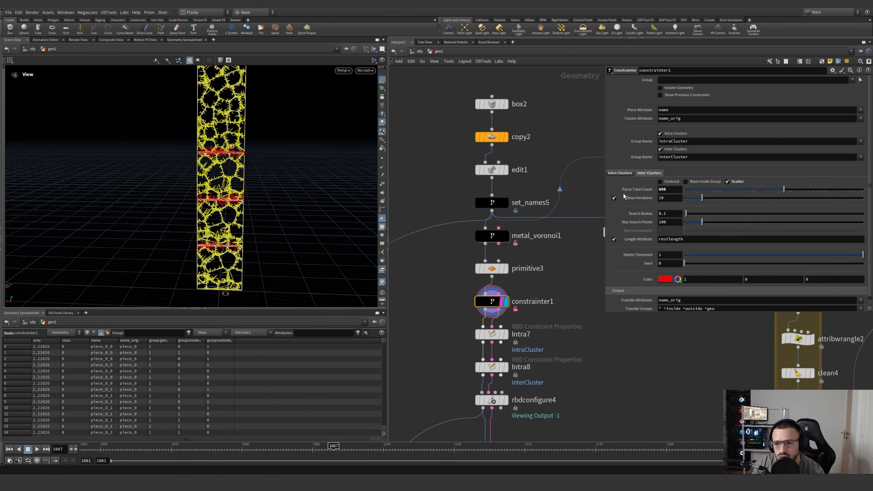
Try Isolate Geometry on constrainter1 without a group and switch the column to shaded display
click(666, 96)
click(664, 89)
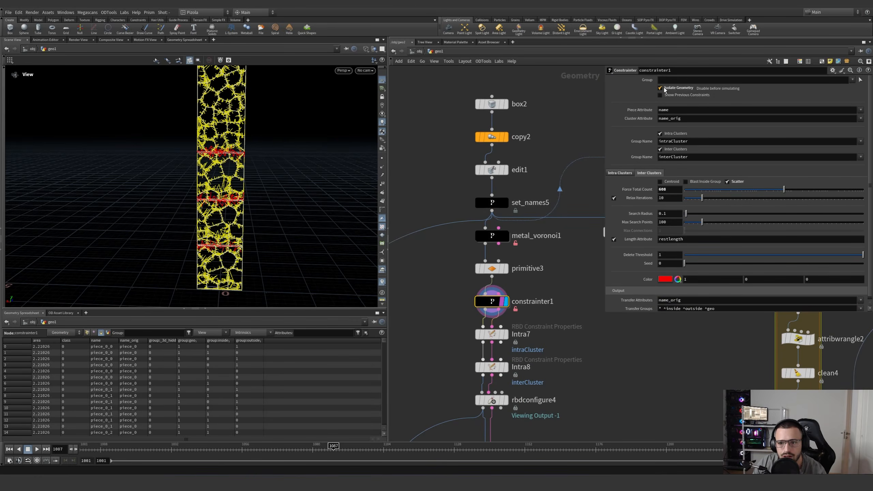
click(665, 89)
key(w)
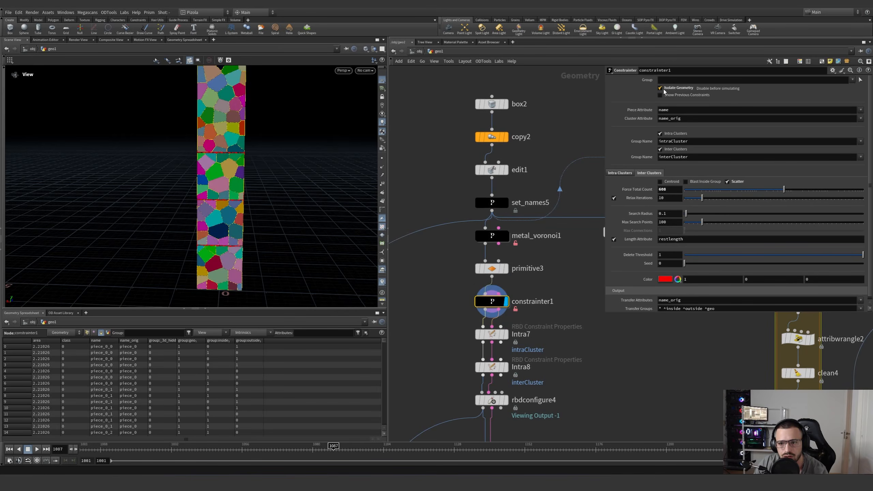
click(852, 80)
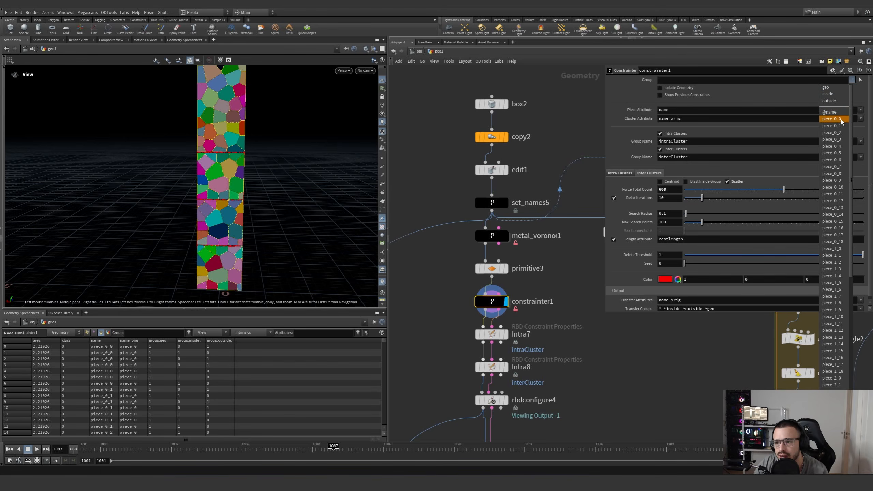
click(771, 80)
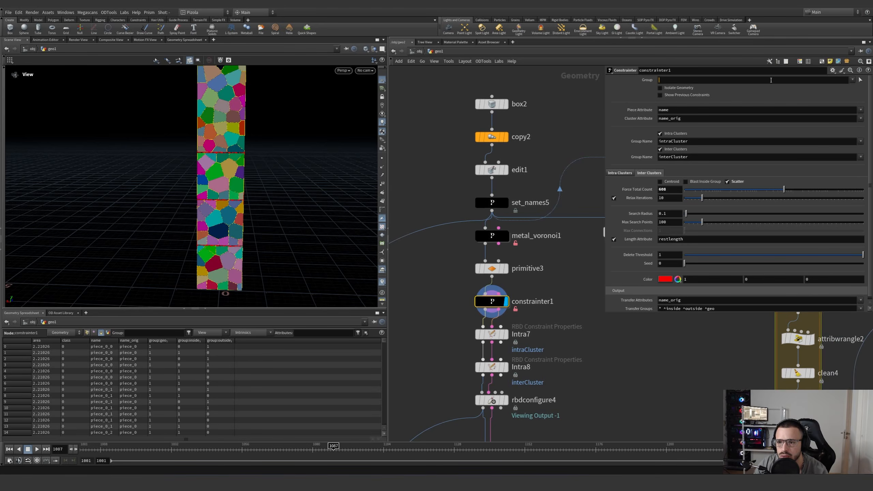
click(853, 79)
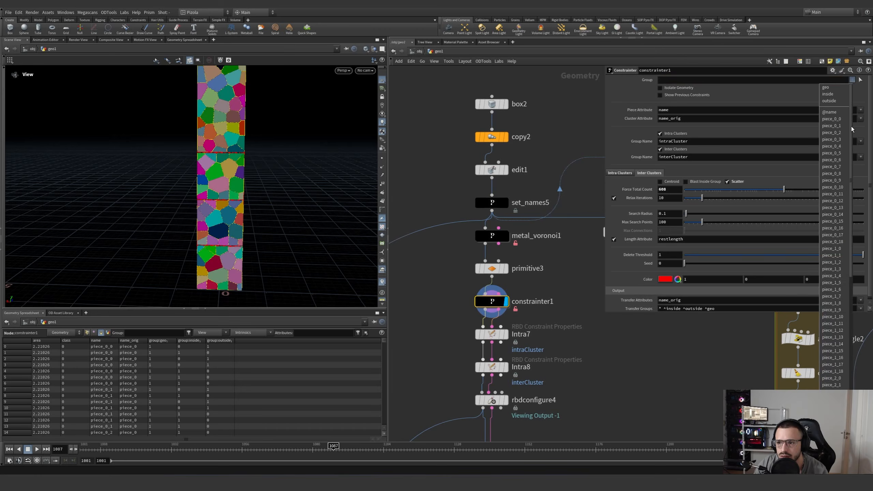
drag(852, 128, 852, 367)
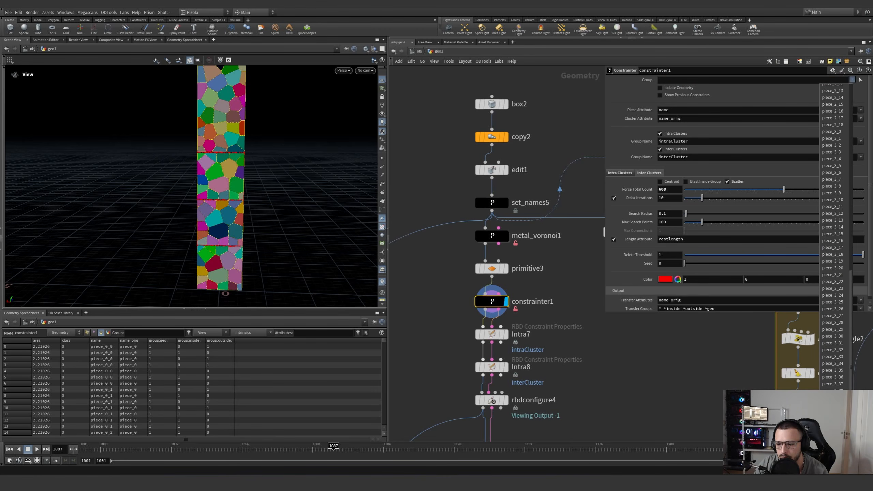
click(832, 446)
drag(248, 232, 214, 231)
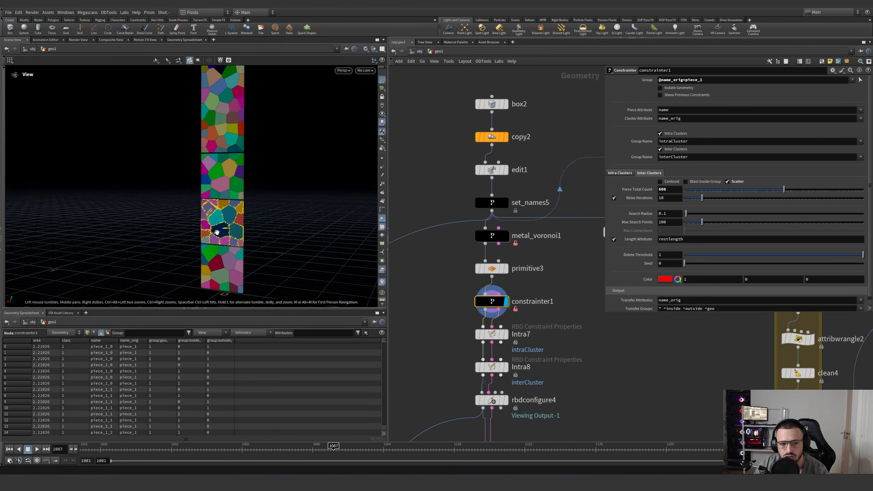
right_drag(215, 231, 267, 228)
key(shift+w)
drag(254, 232, 234, 201)
key(shift+w)
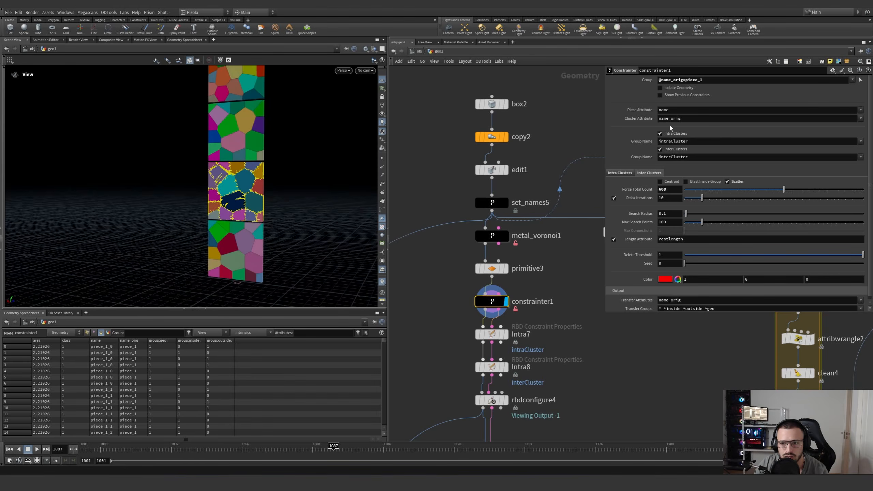
Check the piece_1 cluster alone using Isolate Geometry, turn isolation off again and enable Show Previous Constraints on constrainter1
click(660, 88)
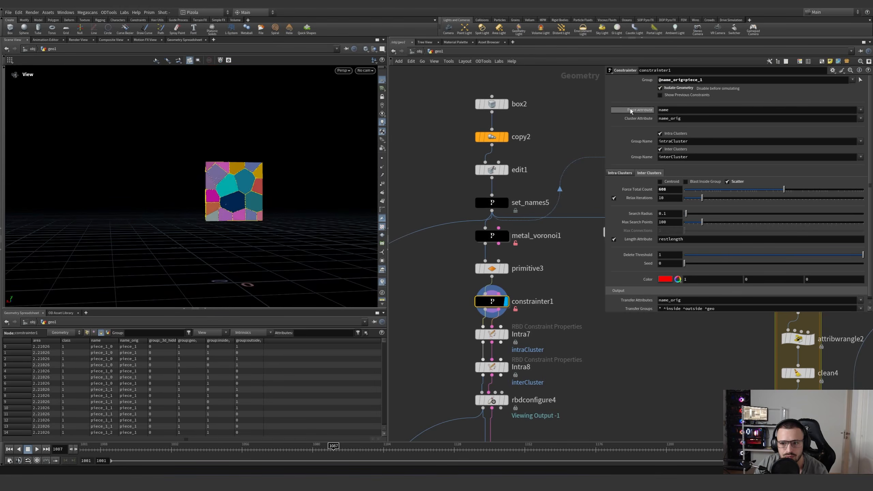
click(660, 89)
click(660, 95)
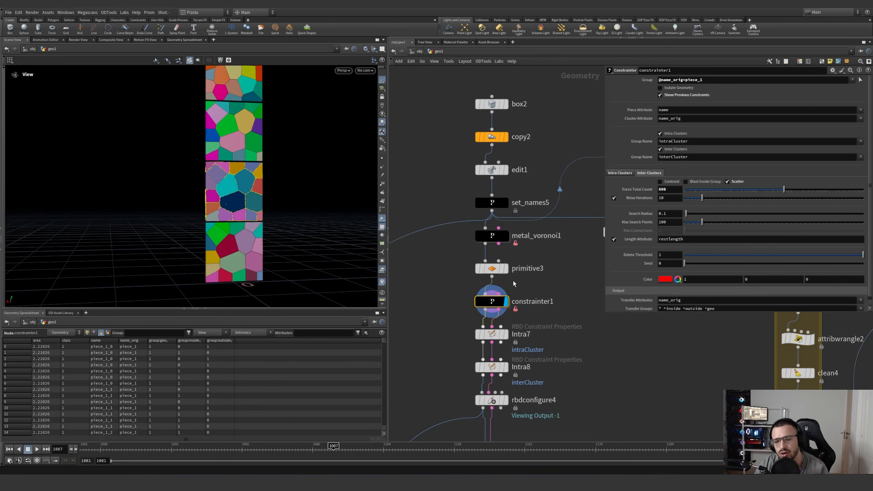
Connect metal_voronoi1's constraint output to constrainter1's second input and view metal_voronoi1's constraints in wireframe
click(498, 293)
click(500, 253)
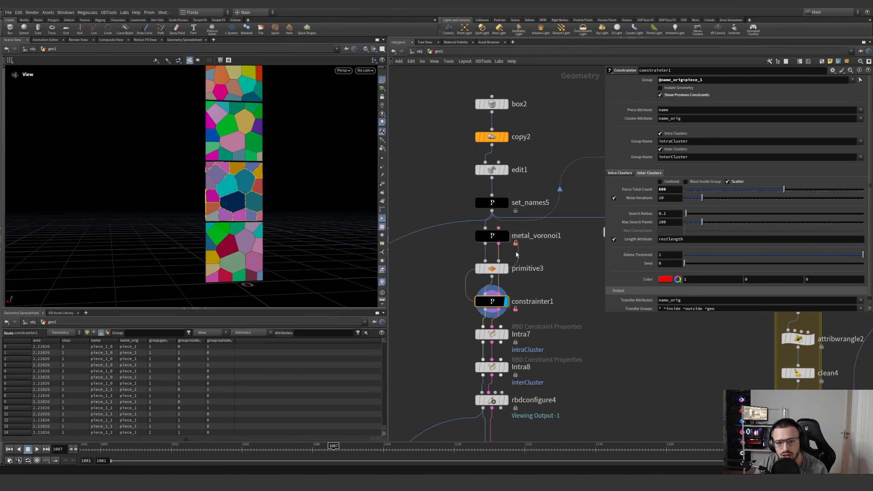
click(505, 236)
key(w)
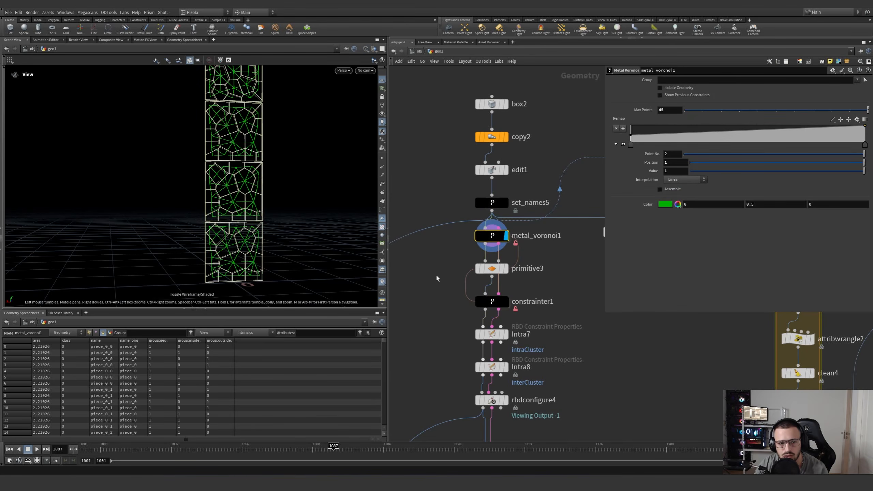
Display constrainter1, check its result in wireframe and shaded display, and enable Isolate Geometry
click(506, 304)
key(w)
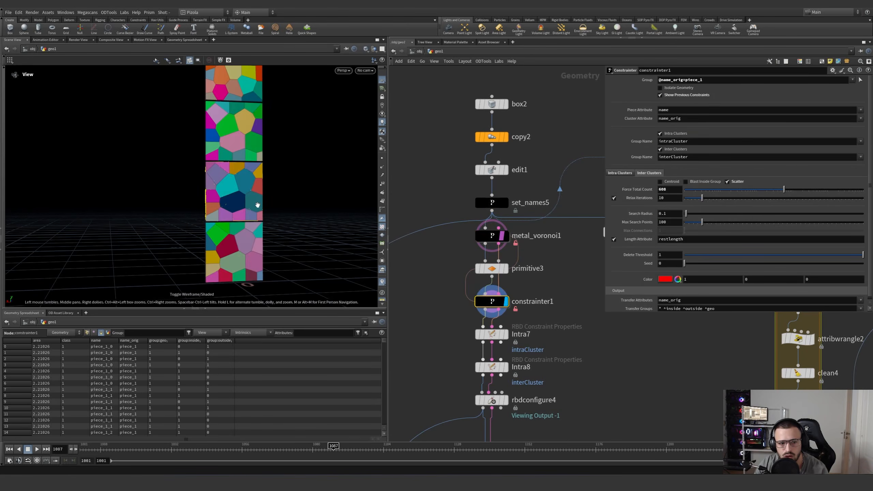
key(w)
key(w)
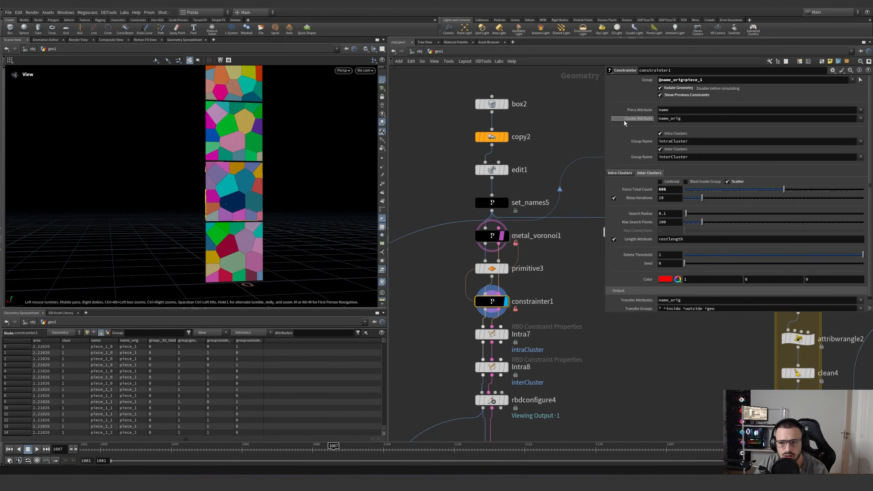
Compare the piece_1 cluster with Isolate Geometry and Show Previous Constraints on and off, leaving both off, and remove metal_voronoi1's template display
click(660, 94)
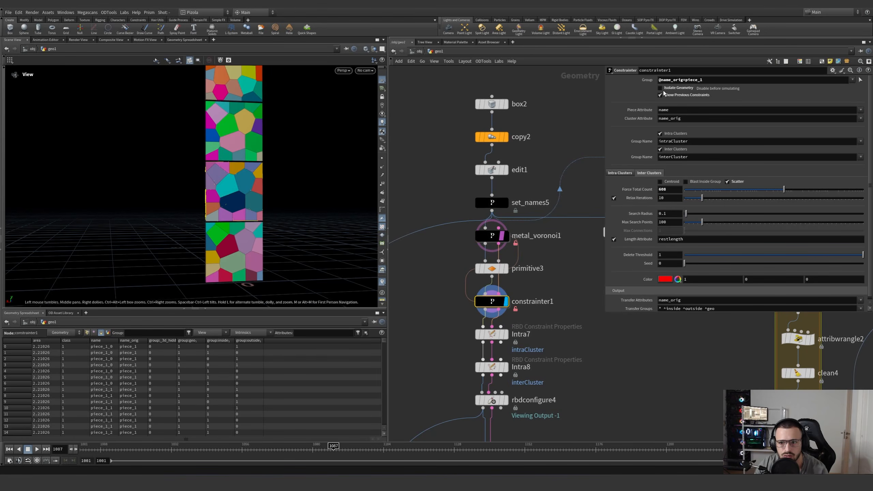
click(501, 236)
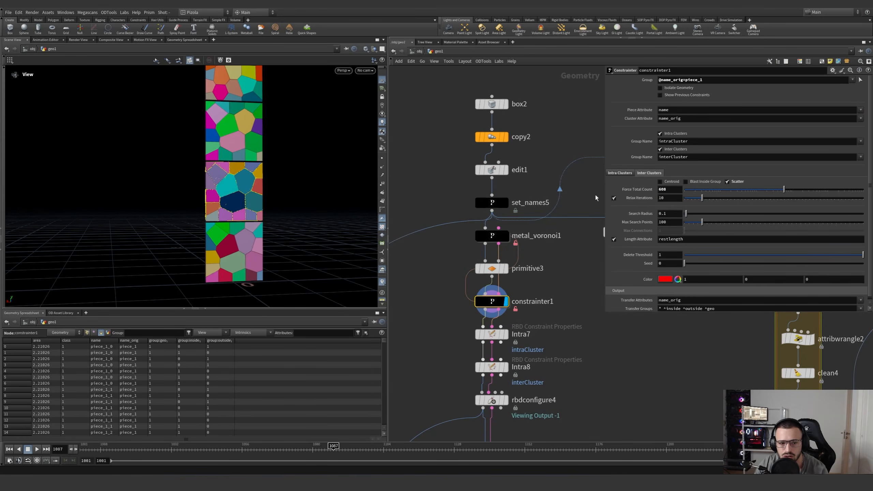
click(668, 88)
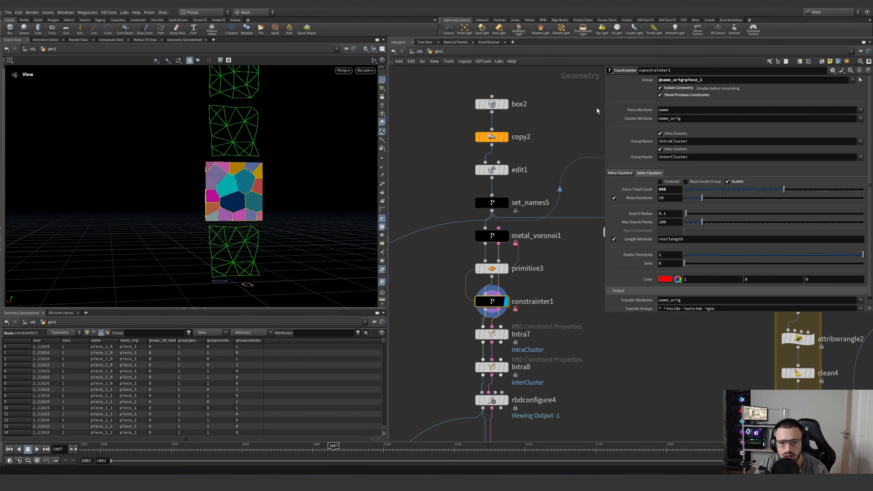
drag(162, 190, 261, 203)
click(671, 95)
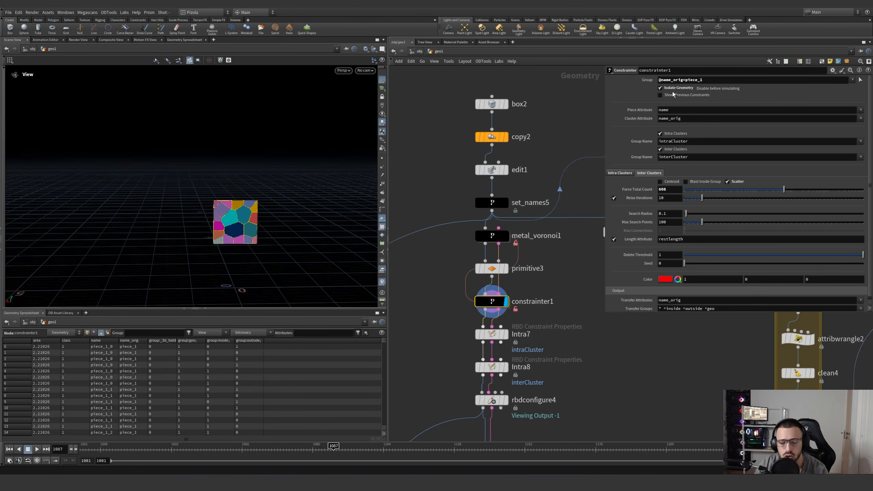
click(673, 88)
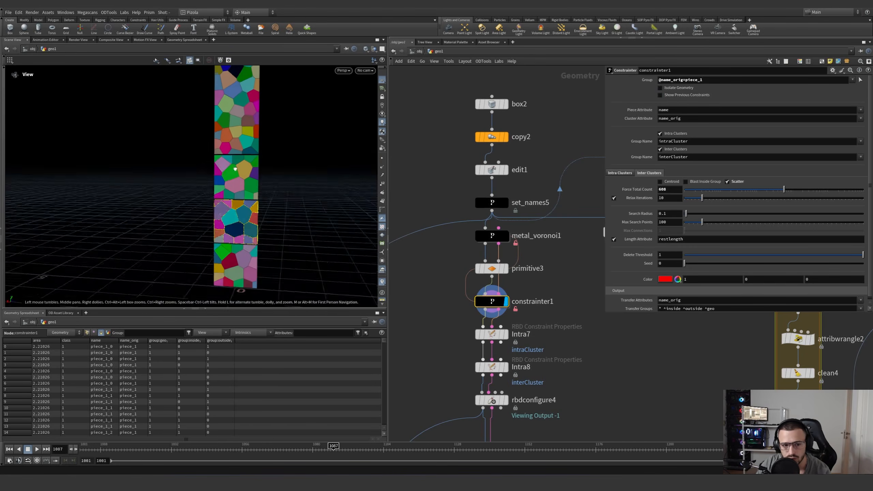
Inspect the piece_1 cluster up close, add a Null on constrainter1's constraint output and display it to view the combined constraints
scroll(328, 189, up, 5)
middle_drag(328, 188, 236, 176)
drag(235, 175, 270, 174)
right_drag(236, 199, 289, 175)
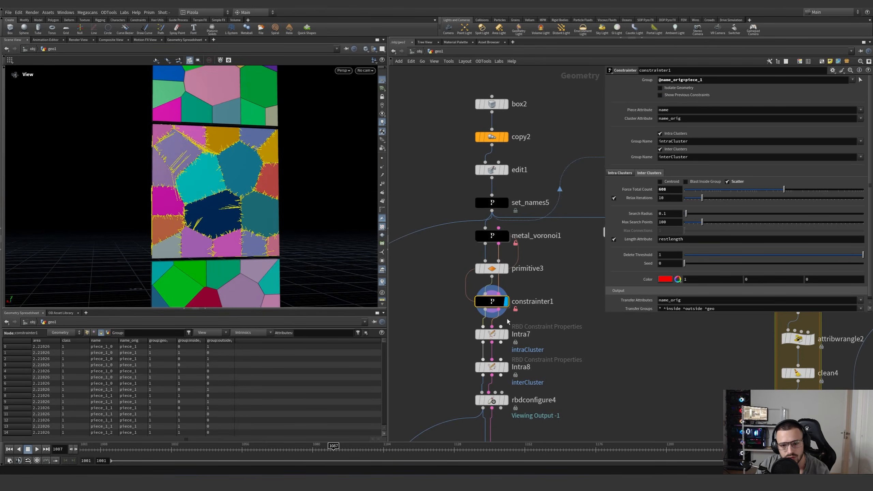
key(Tab)
text(null)
key(Return)
click(589, 334)
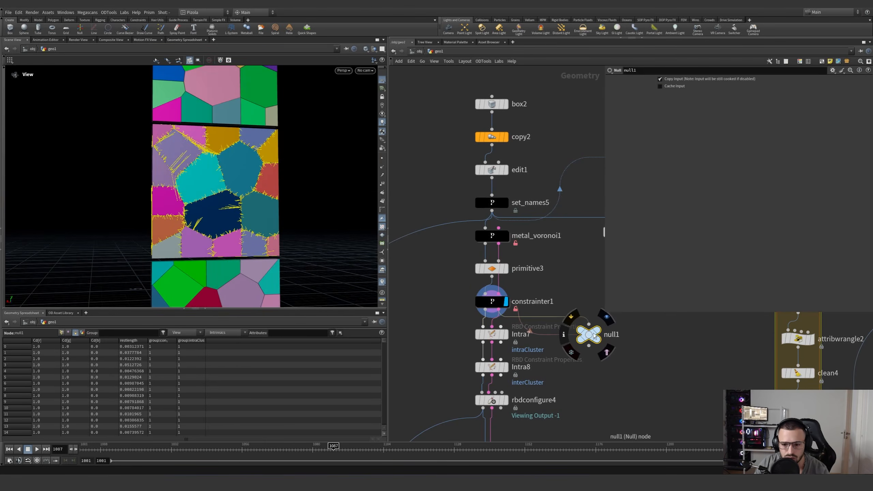
click(596, 332)
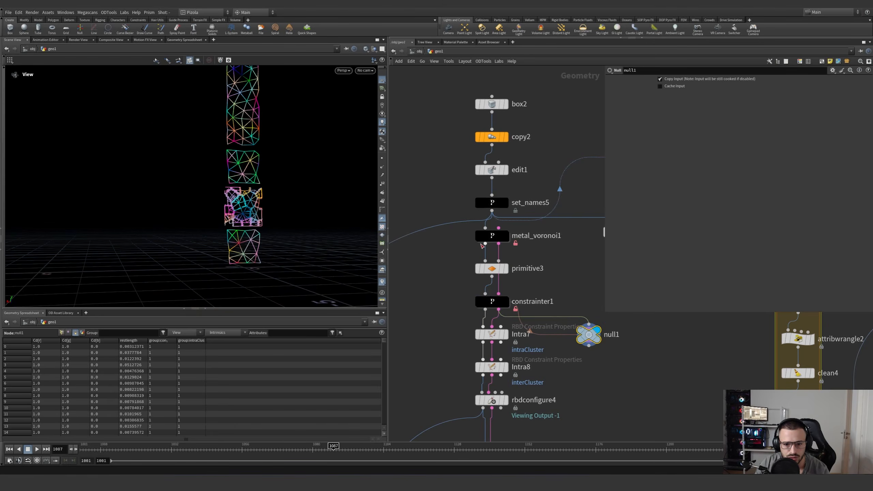
Display constrainter1 with its Group cleared and metal_voronoi1's constraint wire disconnected from its second input
click(494, 301)
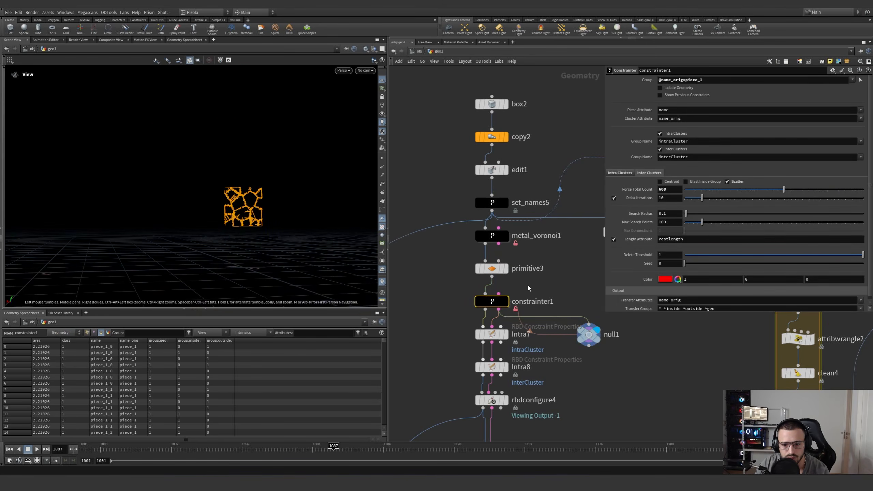
ctrl+middle_click(719, 81)
click(525, 312)
click(509, 298)
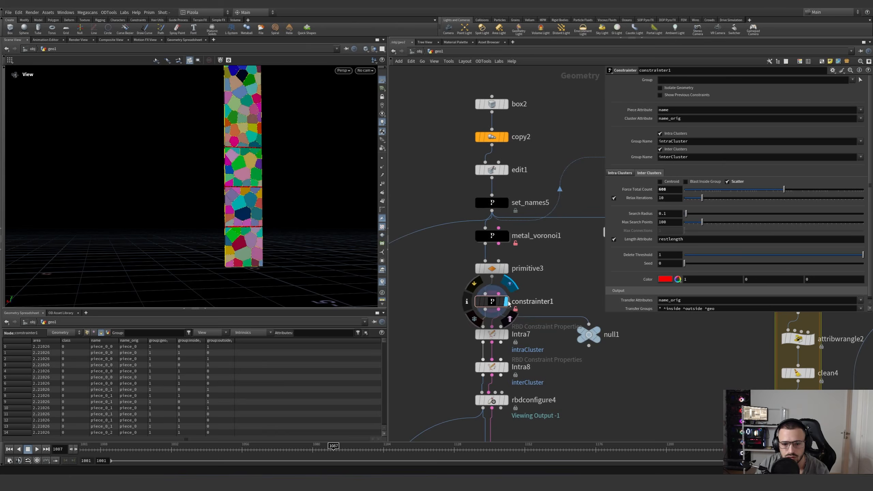
click(497, 301)
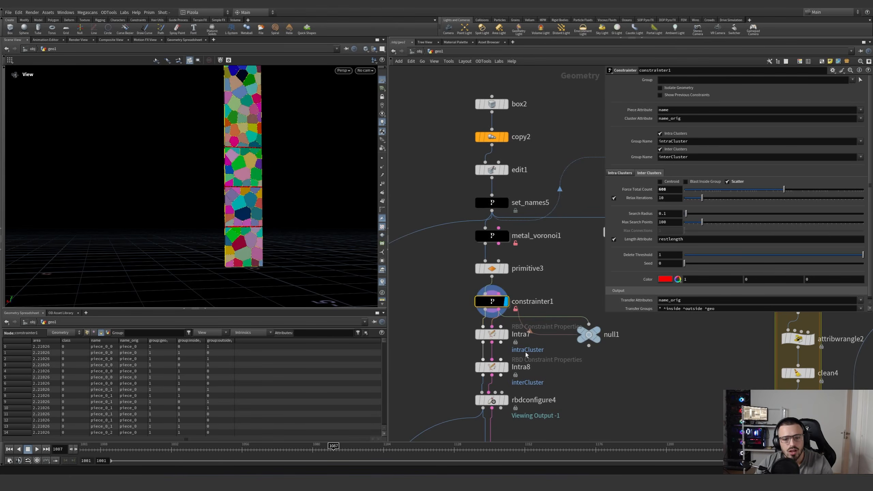
Review the glue and soft constraint settings on Intra7 for intraCluster and Intra8 for interCluster, including Strength and Stiffness
middle_drag(502, 337, 477, 285)
scroll(506, 235, down, 3)
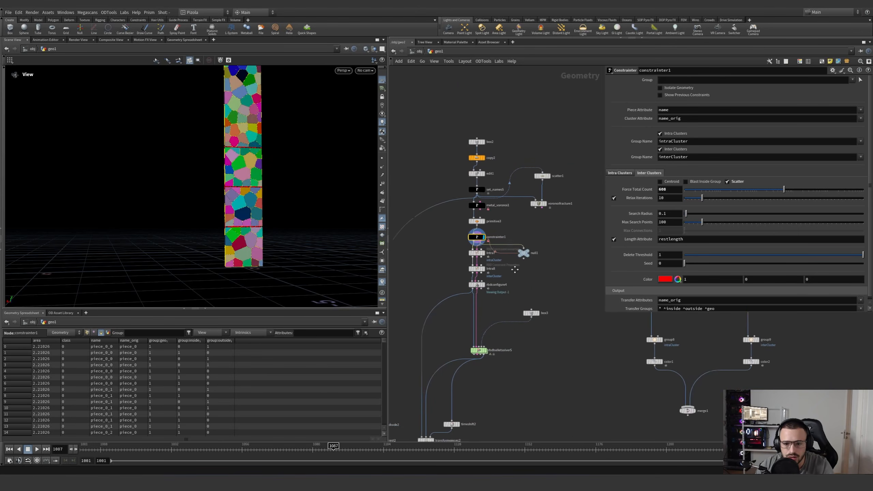
scroll(488, 242, up, 4)
click(482, 240)
click(447, 234)
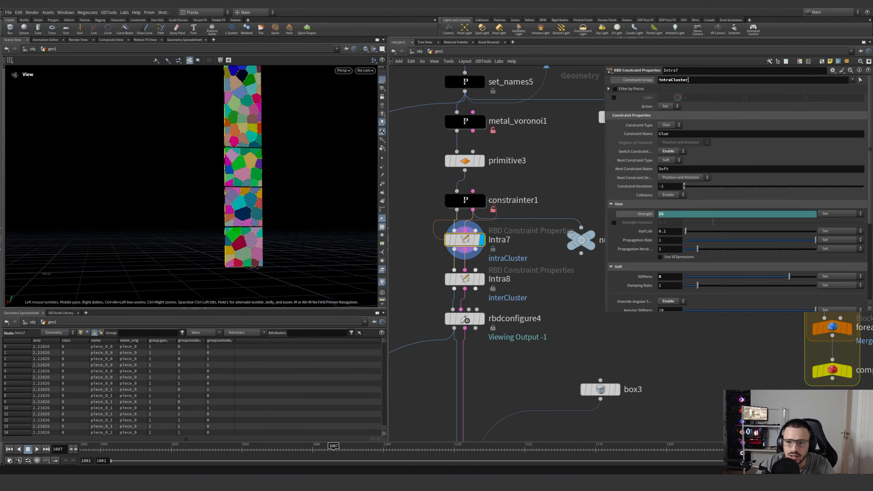
drag(676, 82, 665, 81)
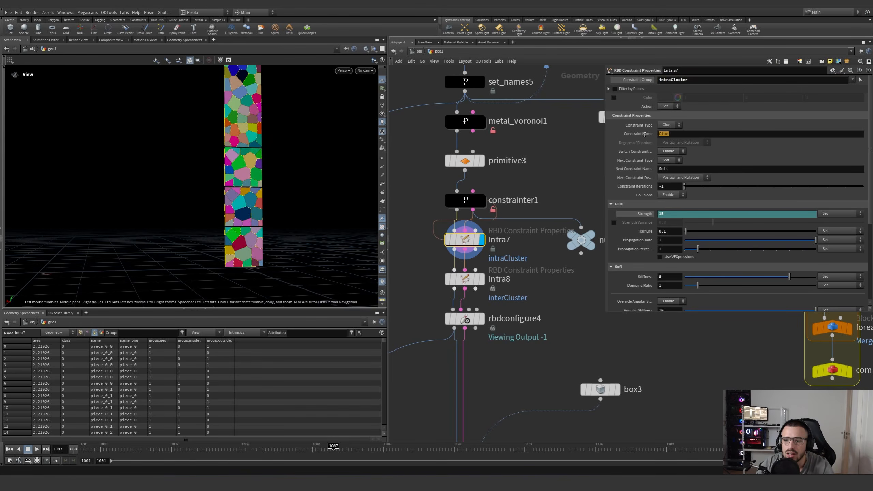
click(668, 151)
click(670, 154)
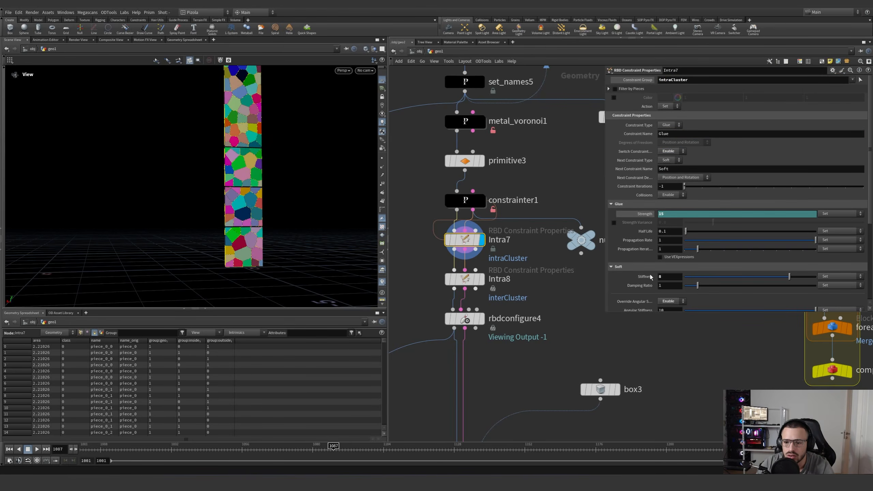
click(670, 276)
scroll(654, 299, down, 1)
scroll(654, 299, down, 2)
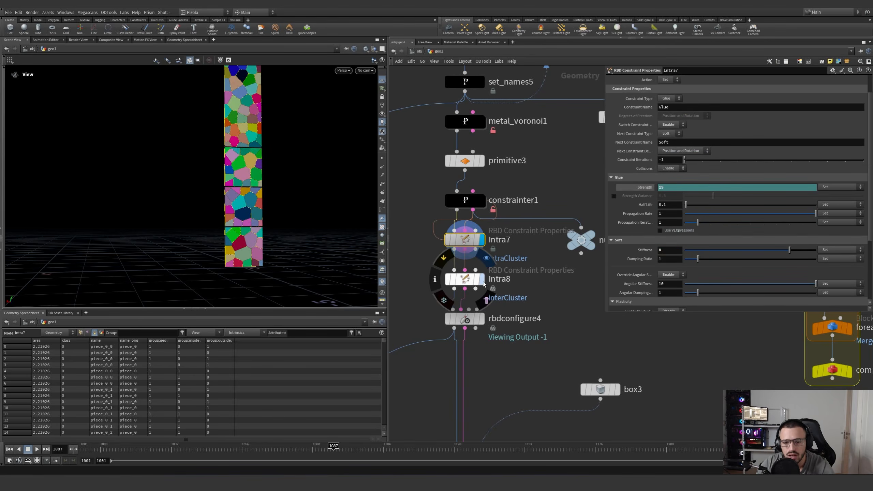
click(465, 279)
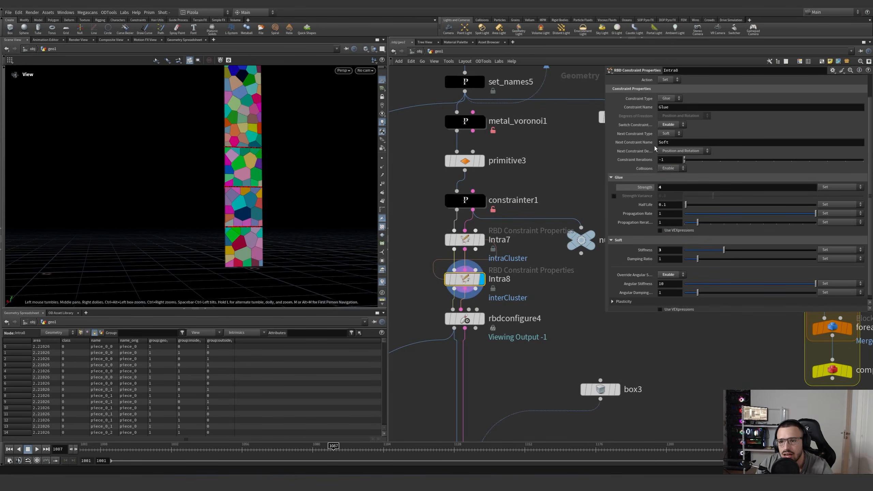
click(664, 189)
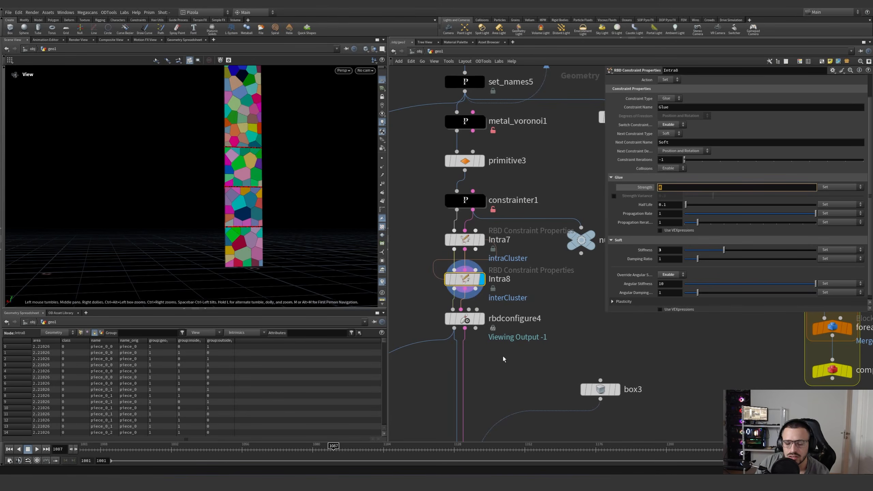
Display rbdconfigure4 and look through its packed fragment, Bullet data, collision shape and physical attribute settings
click(482, 318)
scroll(638, 229, down, 10)
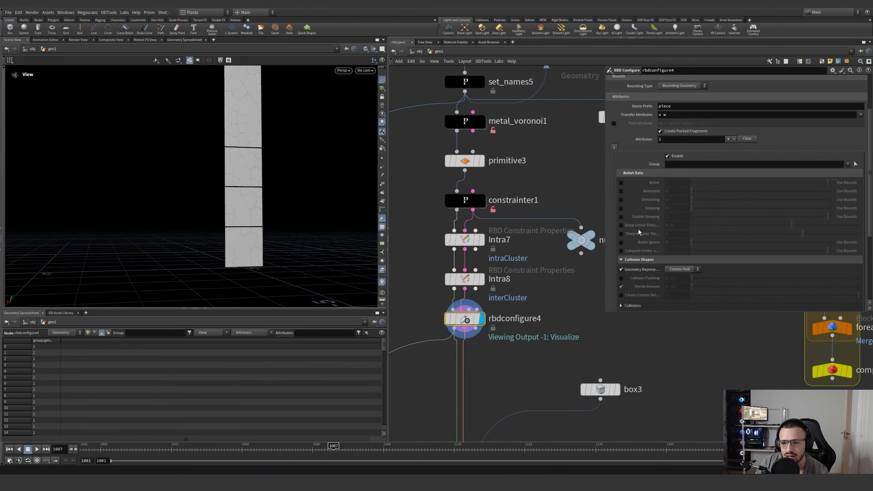
click(757, 255)
scroll(621, 188, up, 10)
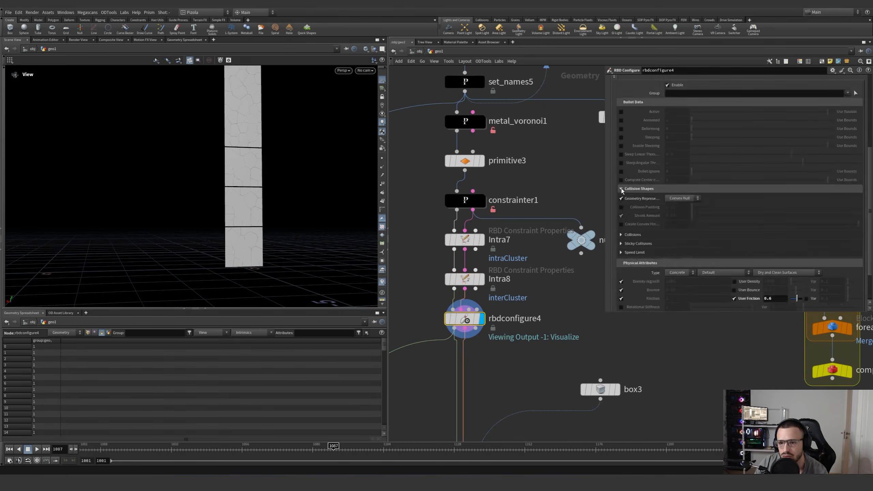
scroll(525, 282, down, 6)
scroll(513, 310, up, 6)
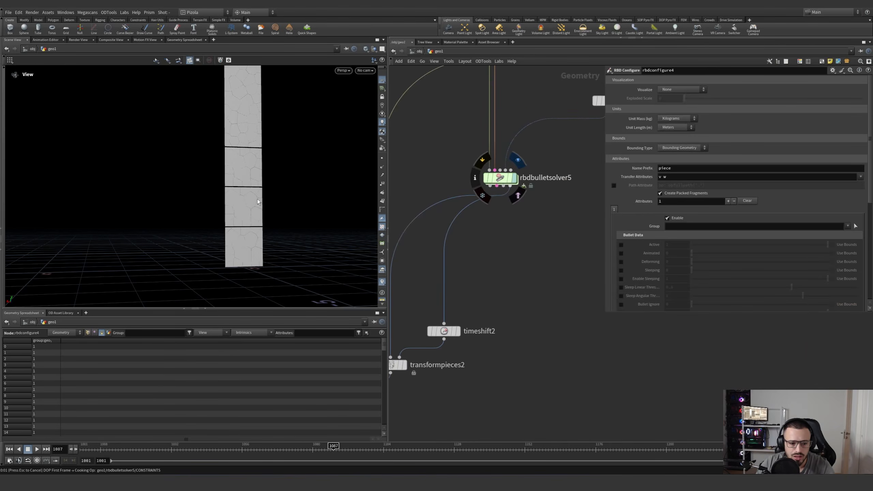
Display rbdbulletsolver5, play its simulation from frame 1003 while orbiting the tower, and stop on frame 1087
click(86, 452)
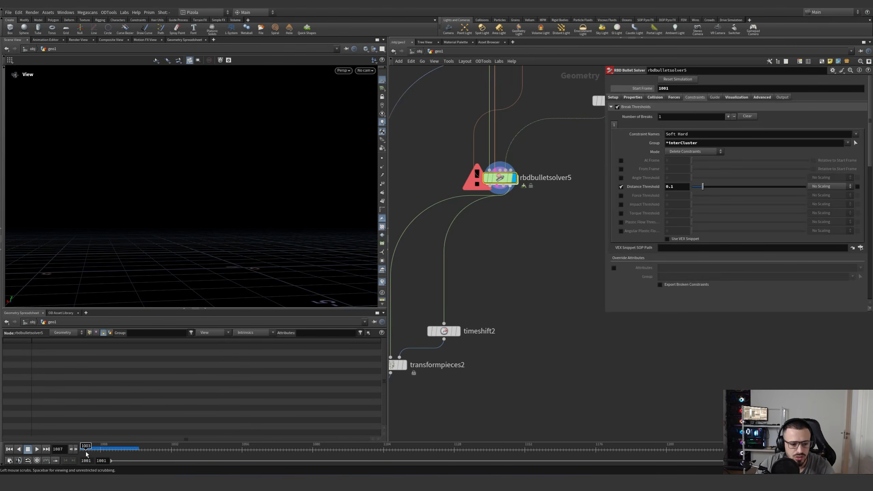
alt+drag(344, 241, 373, 234)
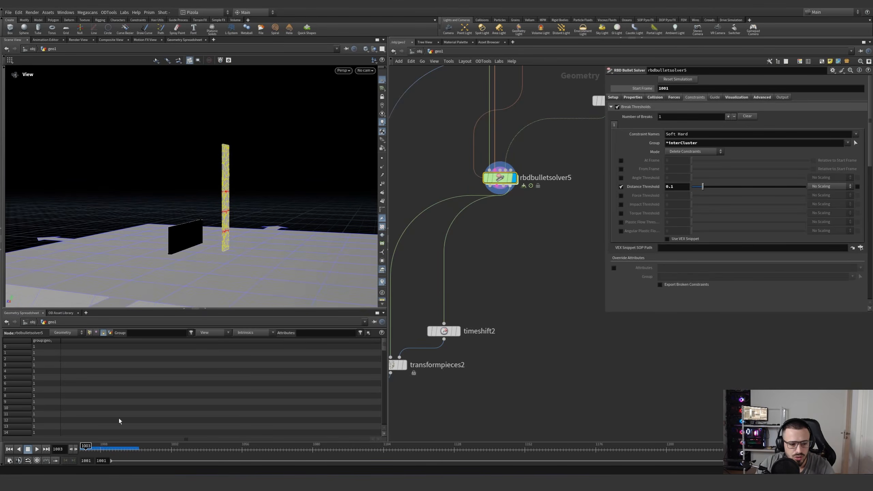
click(37, 449)
alt+drag(186, 241, 252, 224)
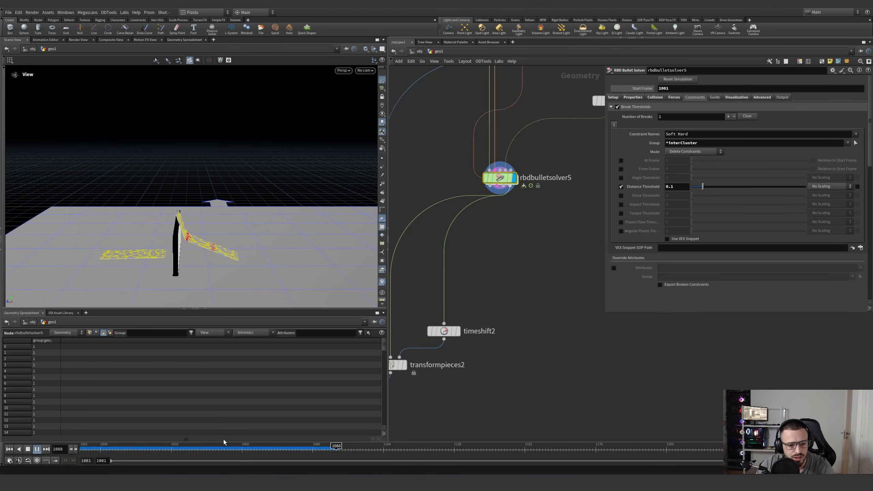
click(228, 450)
click(334, 449)
View transformpieces2 together with the templated timeshift2 points and scrub the timeline to frame 1091
middle_drag(477, 327, 567, 253)
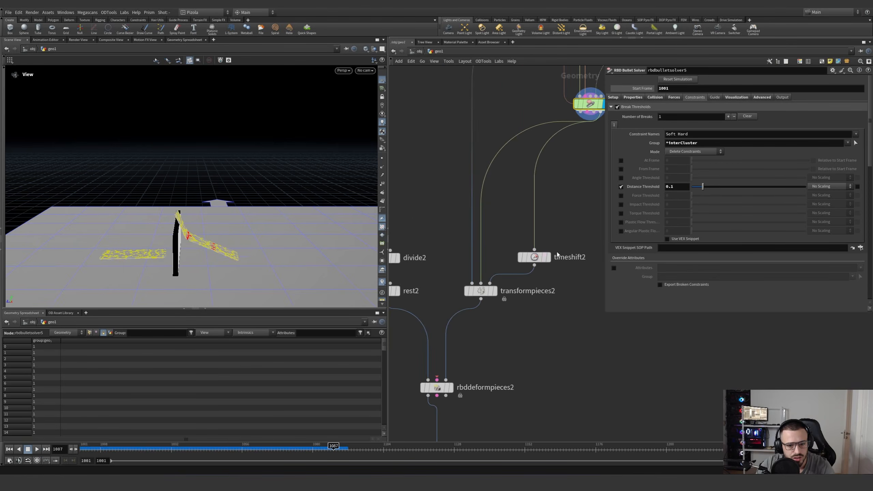
click(490, 293)
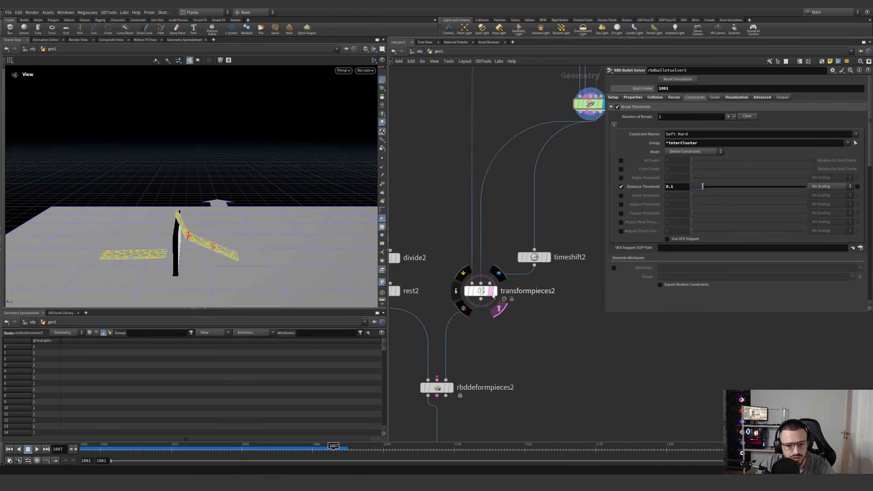
click(495, 292)
click(529, 294)
middle_drag(529, 271, 492, 298)
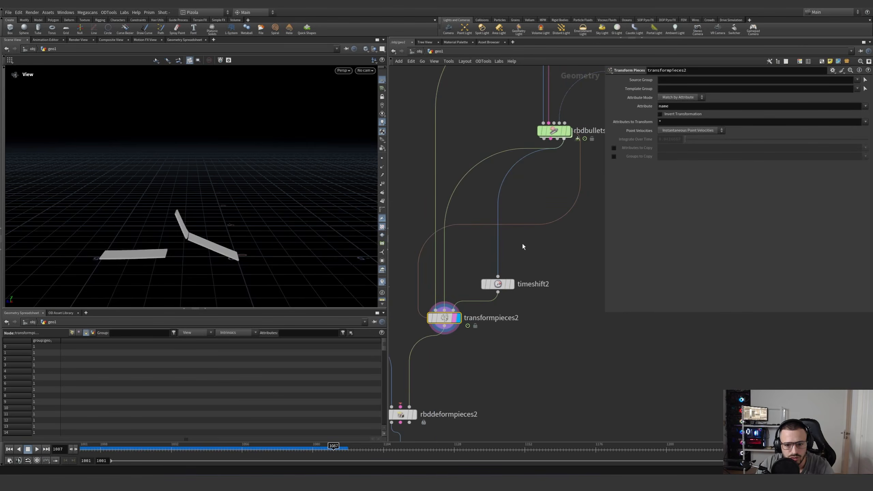
click(512, 283)
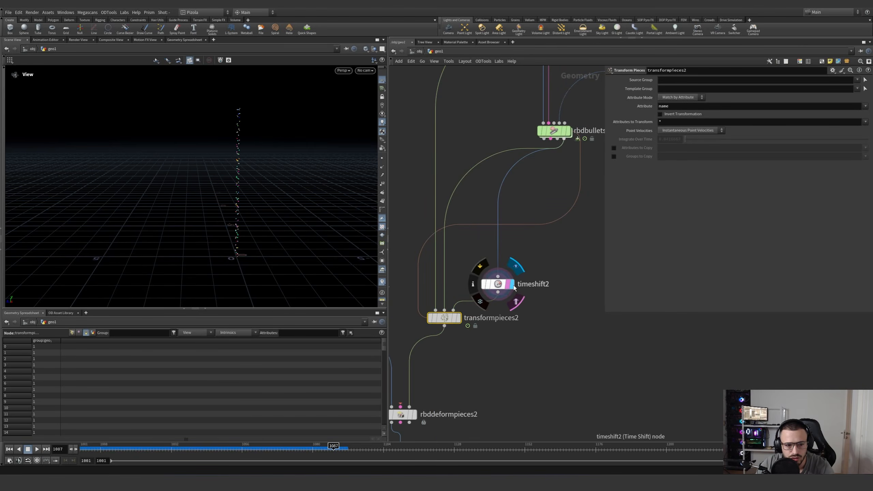
click(457, 318)
drag(206, 449, 344, 449)
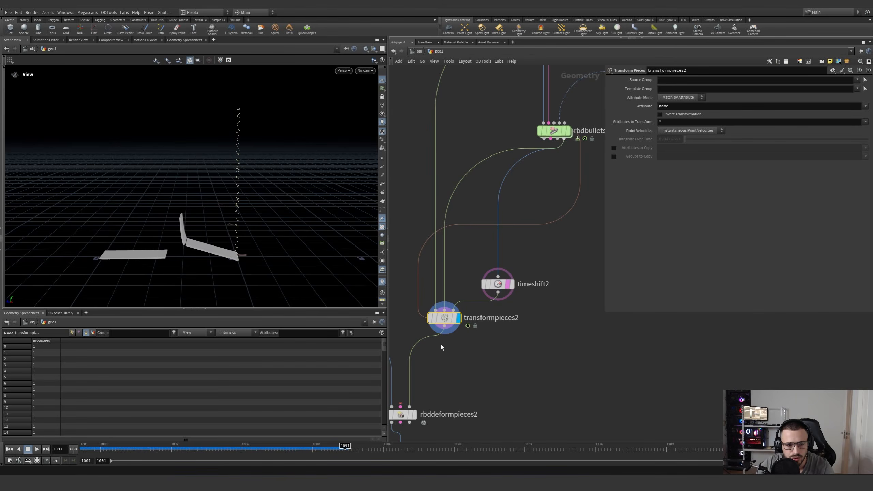
Trace the nodes feeding rbddeformpieces2 and display divide2
scroll(498, 320, down, 5)
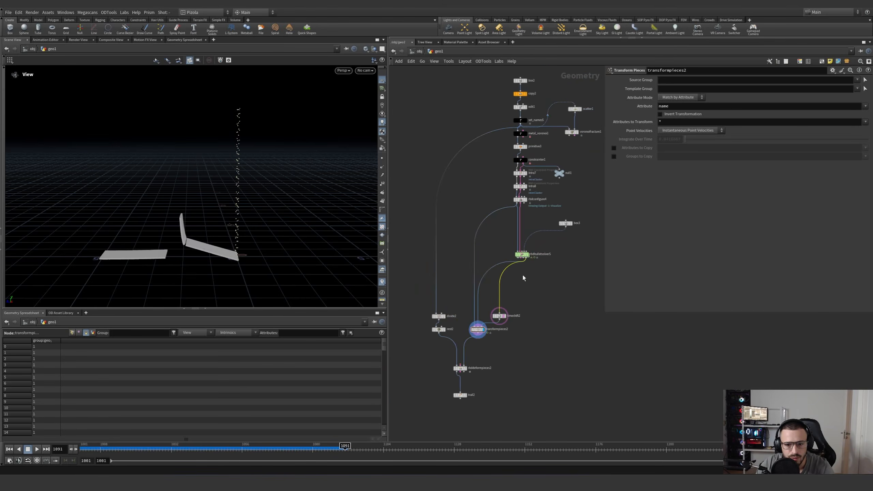
scroll(476, 364, up, 5)
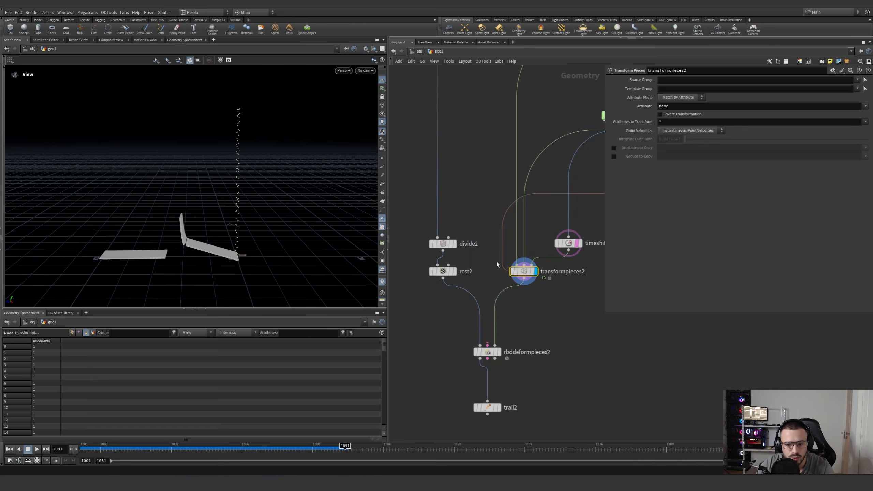
click(454, 245)
scroll(464, 191, down, 5)
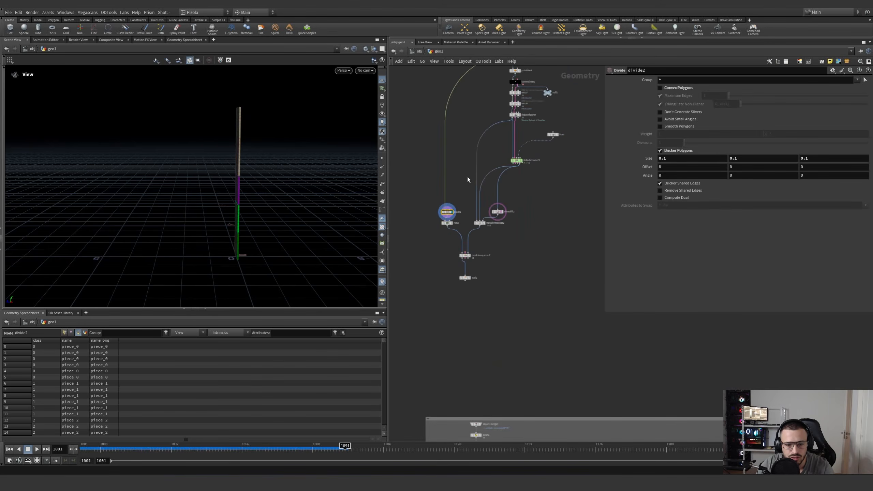
Move set_names5 and its upstream nodes up to expose the branch leading to divide2, and inspect the divided pieces up close
middle_drag(466, 175, 413, 423)
scroll(459, 332, up, 5)
mouse_move(466, 230)
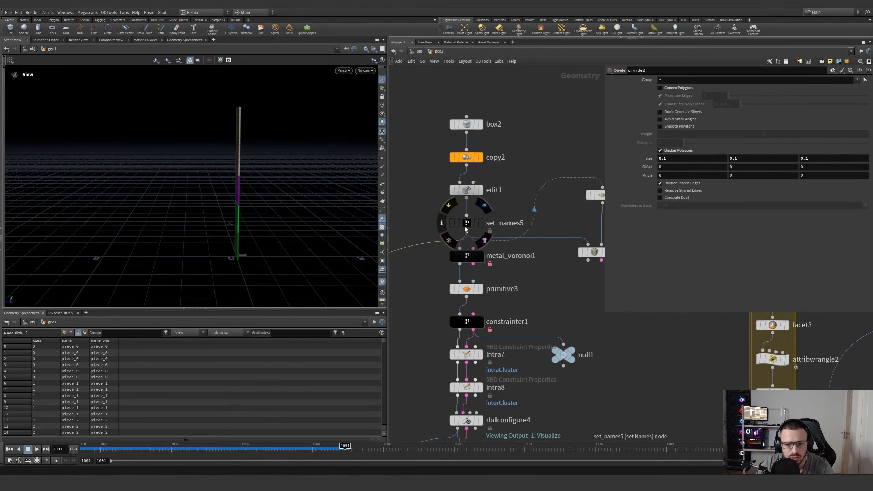
shift+drag(465, 228, 465, 192)
drag(241, 190, 274, 202)
scroll(305, 204, up, 5)
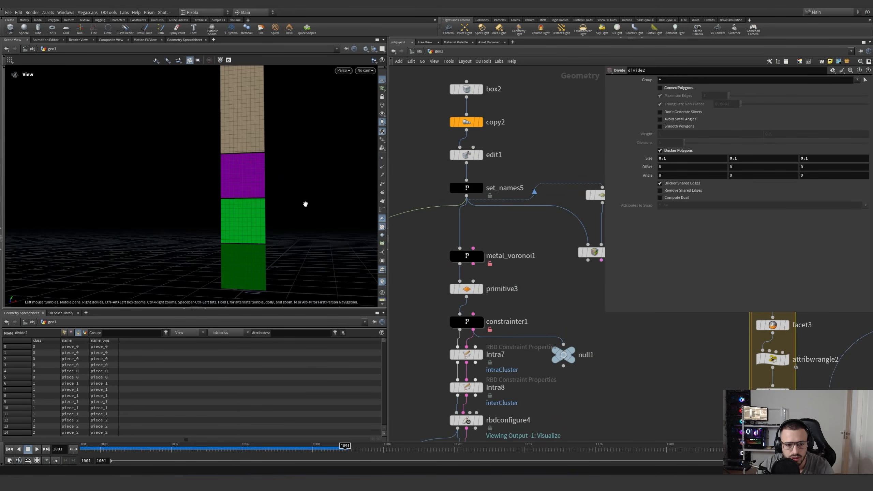
Locate divide2 in the network and display the rest2 node below it
scroll(414, 320, down, 6)
middle_drag(414, 320, 474, 200)
scroll(432, 305, up, 6)
middle_drag(443, 302, 465, 214)
mouse_move(426, 314)
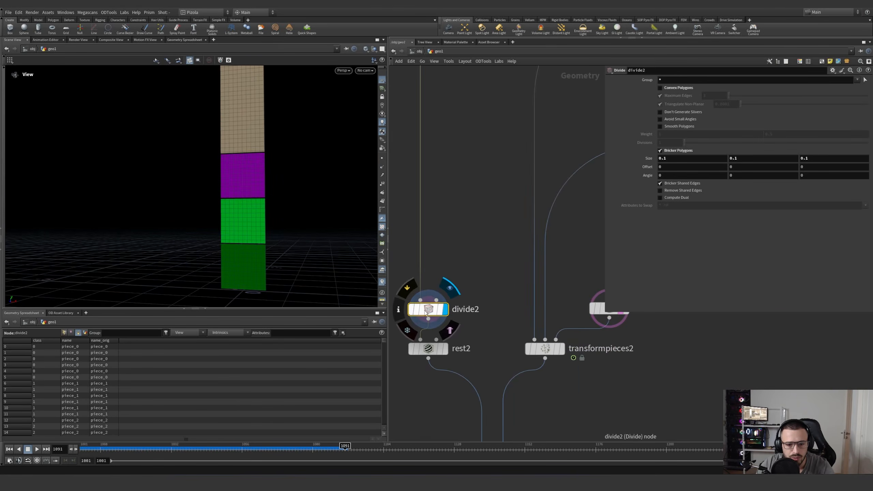
middle_drag(423, 348, 396, 235)
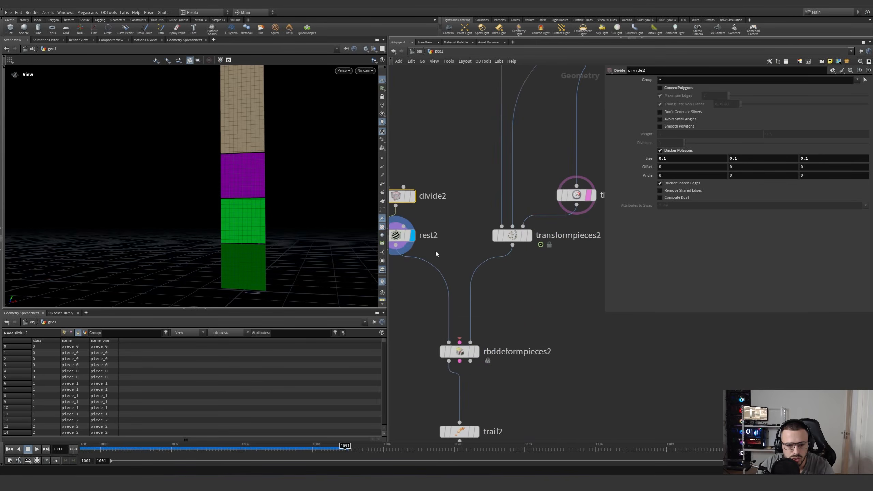
Display rbddeformpieces2, view the deformed pieces from another angle, and scrub the timeline to frame 1128
click(476, 356)
drag(255, 255, 163, 225)
drag(277, 449, 454, 449)
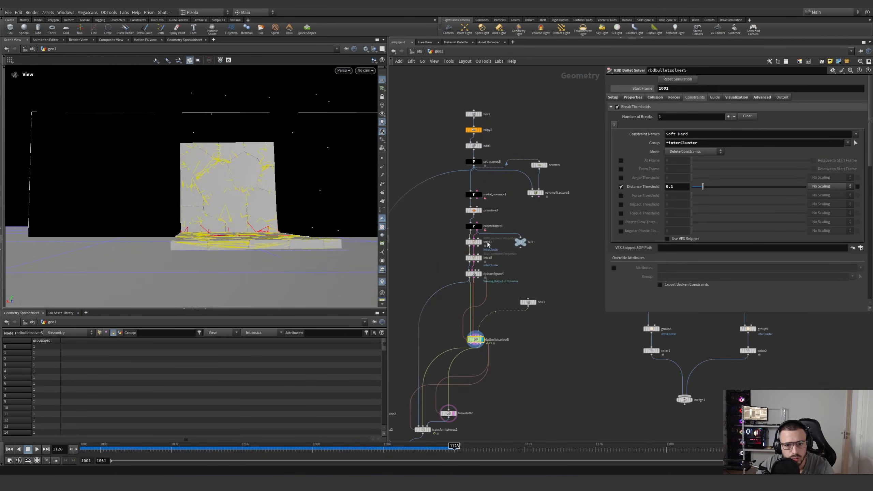
Set Max Points on metal_voronoi1 to 120, interrupt the simulation cook, and return to frame 1001
scroll(487, 206, up, 3)
click(474, 195)
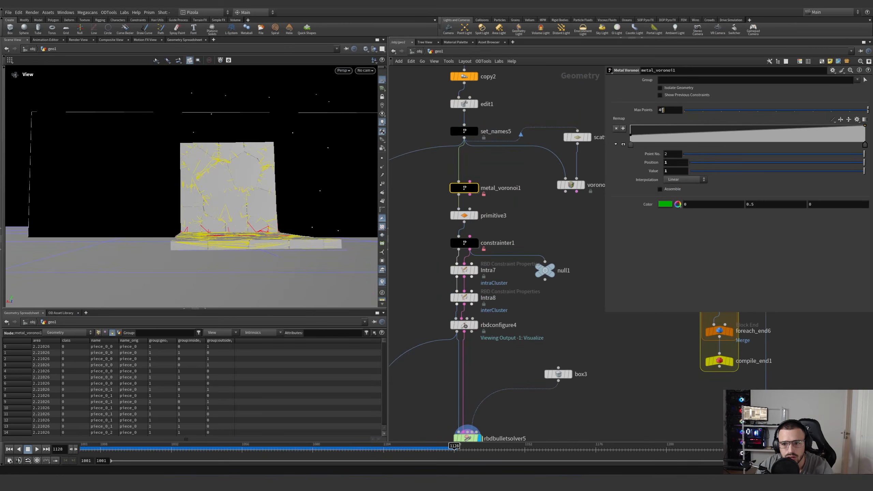
drag(663, 110, 625, 109)
text(120)
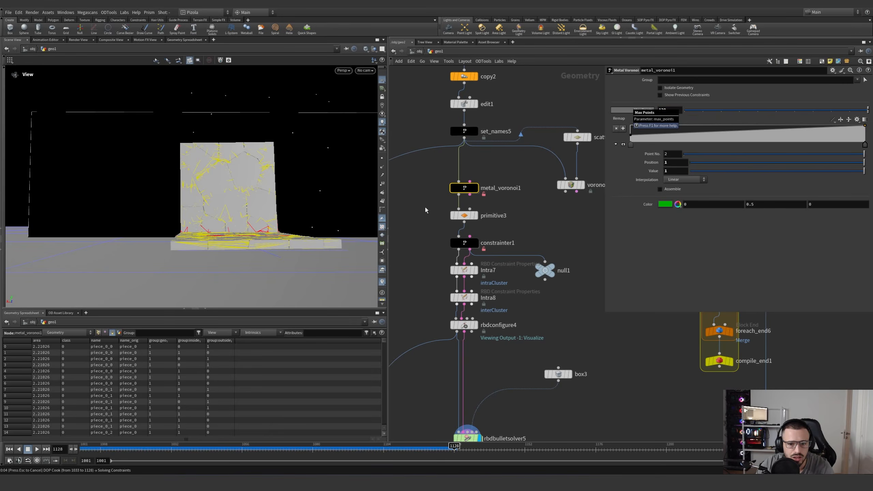
key(Escape)
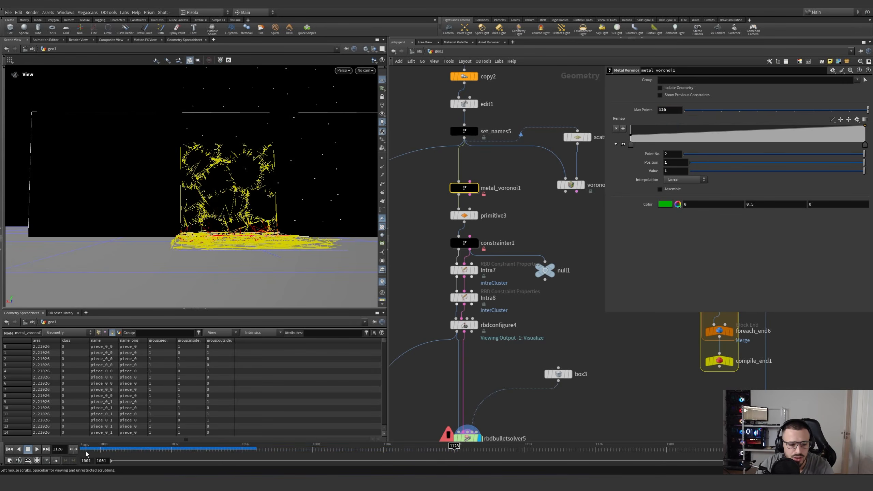
click(85, 448)
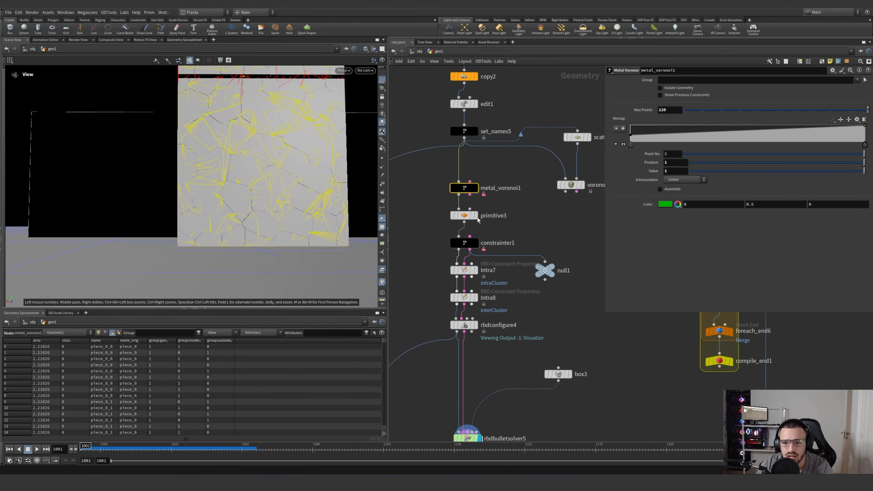
In constrainter1, enable Blast Inside Group for inter and intra clusters, leaving Scatter on for inter clusters and off for intra clusters
click(468, 242)
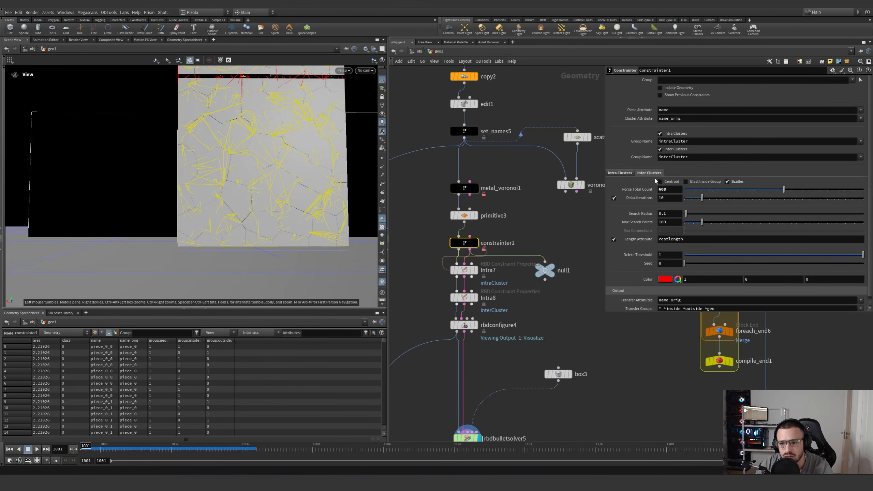
click(727, 182)
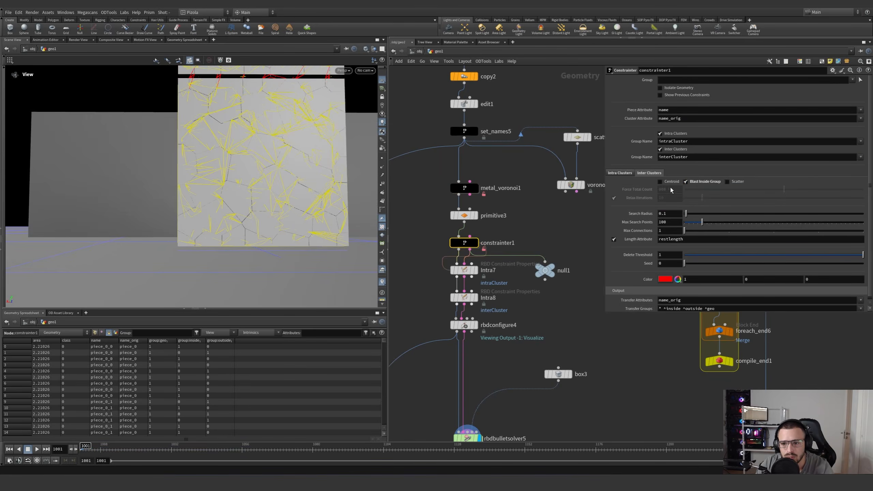
click(729, 182)
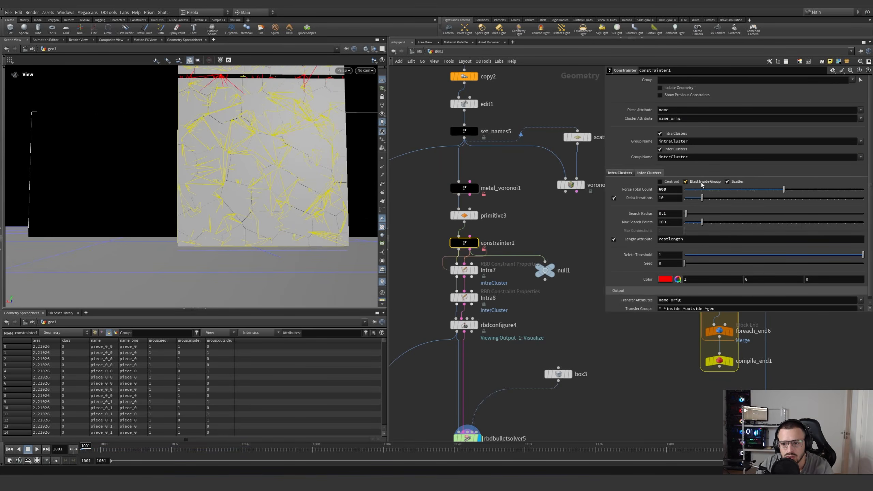
click(627, 173)
click(686, 183)
click(730, 183)
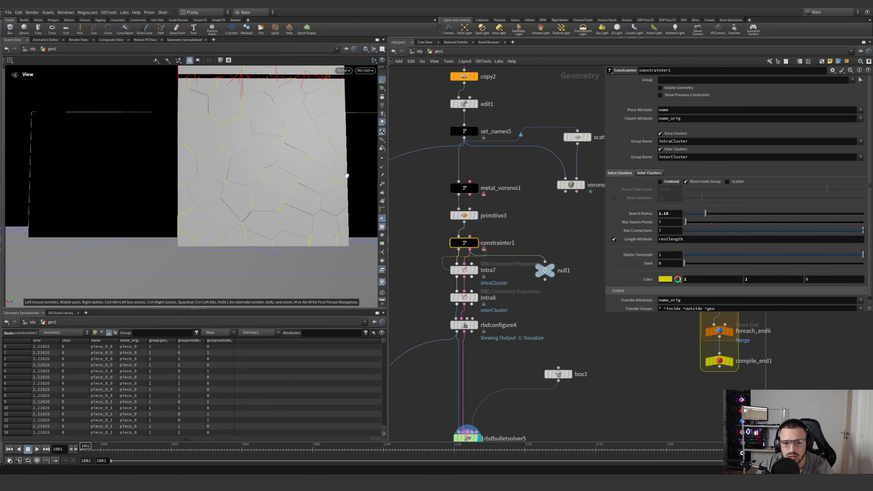
Inspect the rebuilt constraints around the tower, then select rbdbulletsolver5 and play its simulation from frame 1001
drag(299, 168, 237, 196)
middle_drag(292, 93, 273, 175)
drag(273, 175, 302, 169)
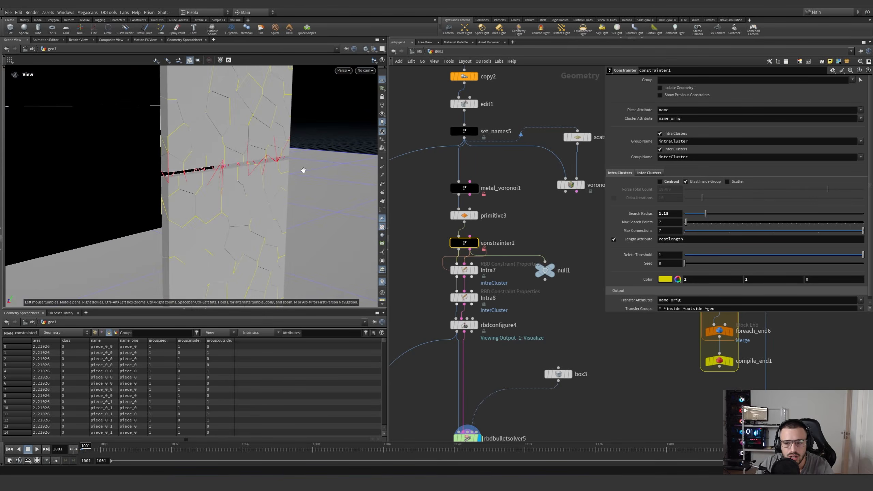
right_drag(303, 169, 177, 214)
drag(177, 214, 330, 193)
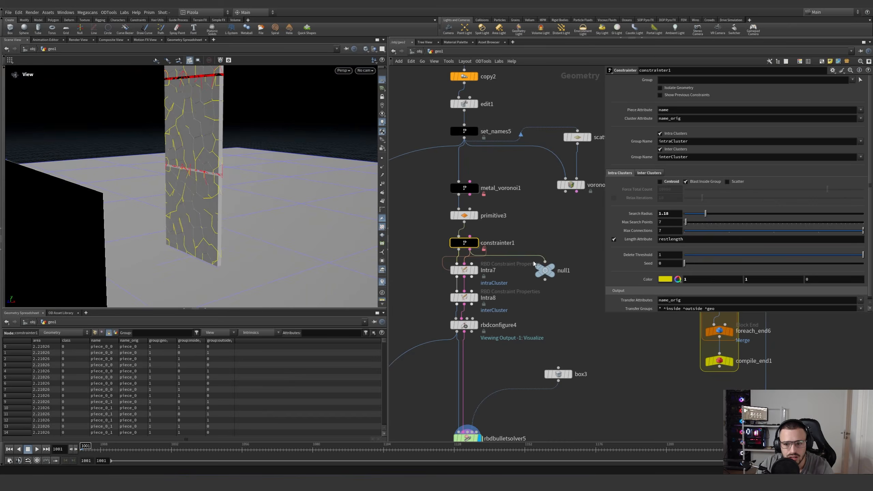
scroll(533, 263, down, 5)
click(485, 242)
drag(196, 228, 268, 209)
scroll(478, 288, down, 2)
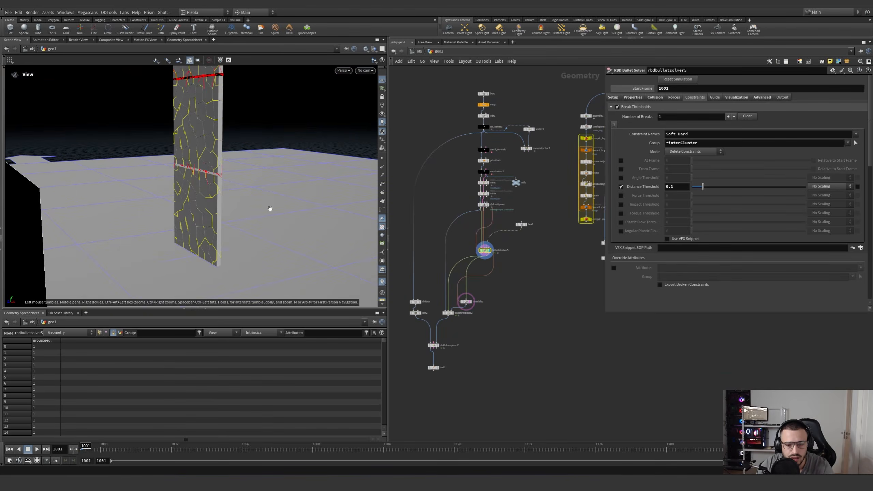
middle_drag(480, 281, 519, 229)
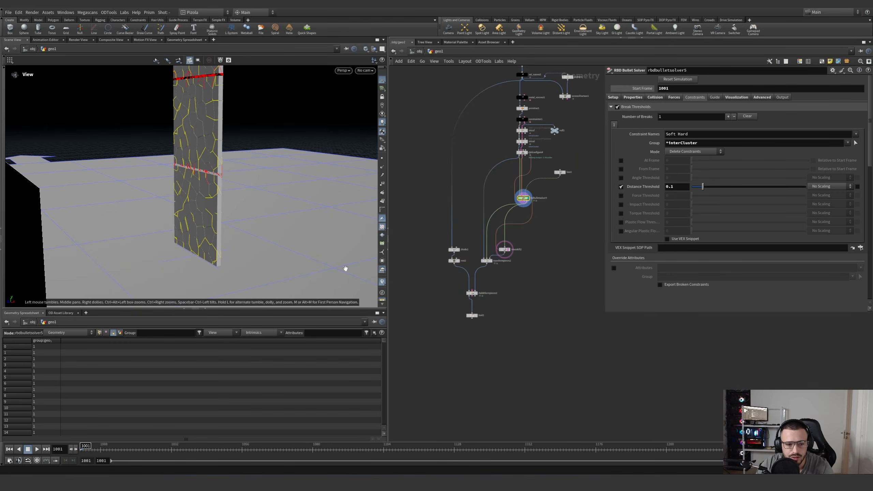
drag(204, 229, 261, 223)
click(37, 449)
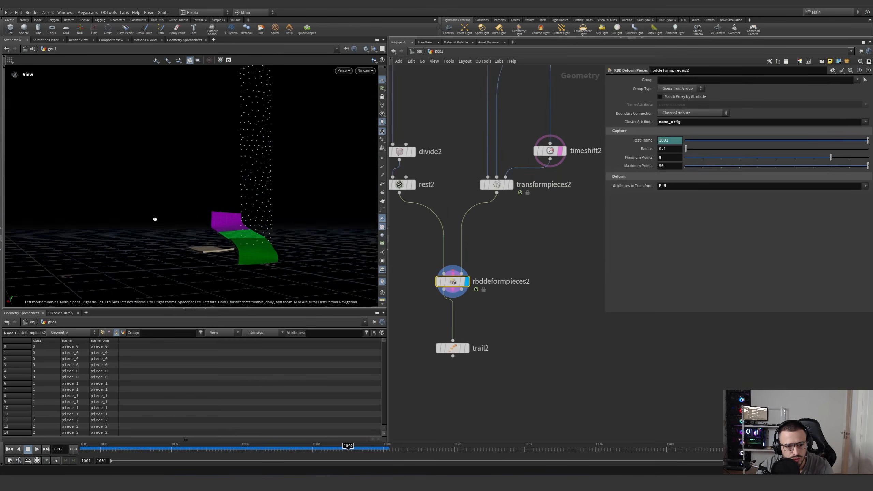
View the deformed pieces of rbddeformpieces2 from the side and show the parameters of trail2
drag(154, 219, 299, 237)
scroll(523, 262, down, 3)
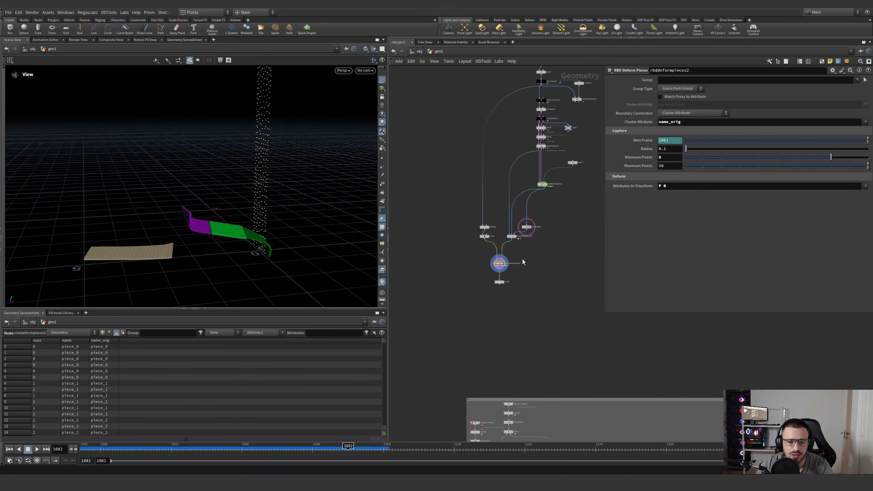
scroll(512, 278, up, 5)
double_click(474, 321)
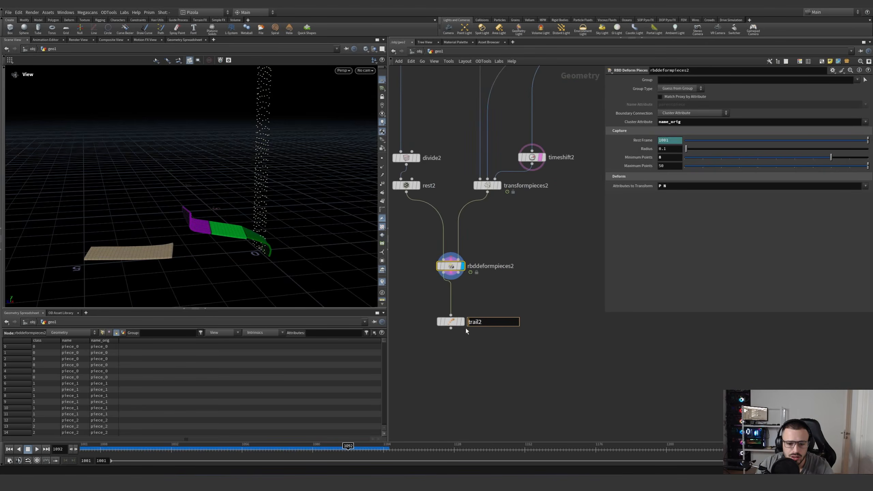
key(Return)
click(450, 322)
Find the separate constraint branches, display and select object_merge10, and inspect its fractured tower from the front
scroll(481, 344, down, 6)
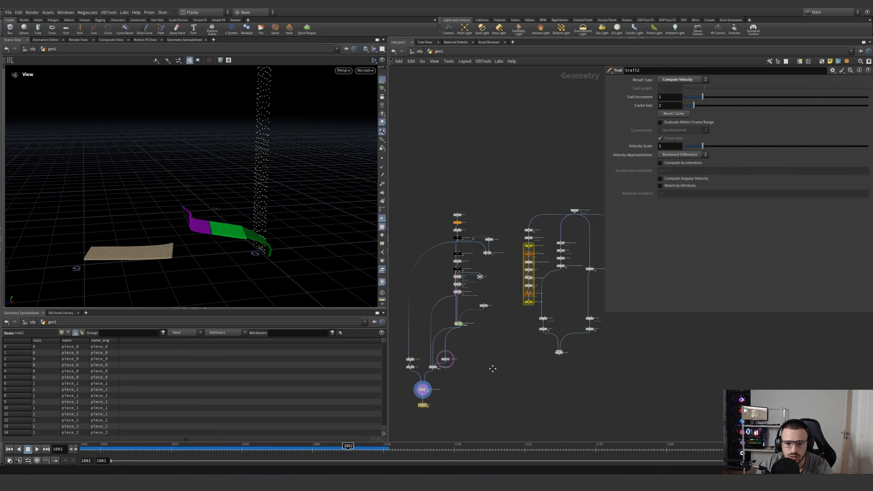
middle_drag(492, 368, 462, 339)
scroll(533, 205, up, 3)
middle_drag(432, 223, 506, 195)
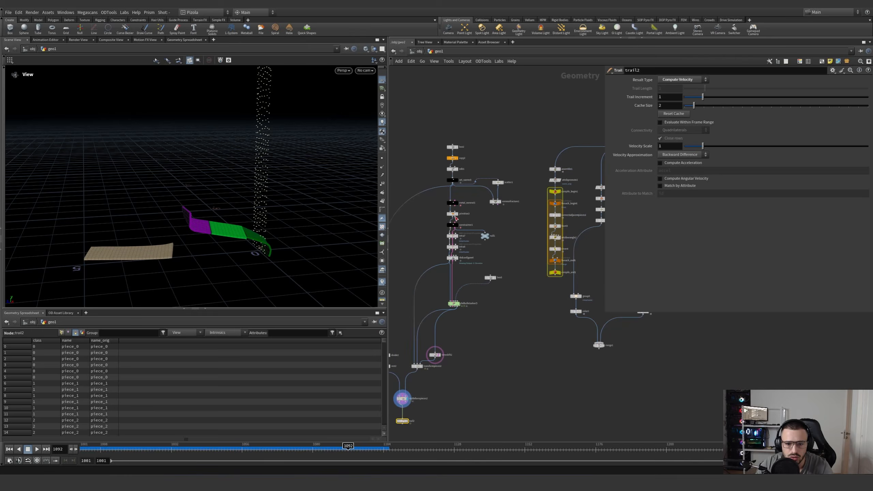
scroll(455, 217, up, 3)
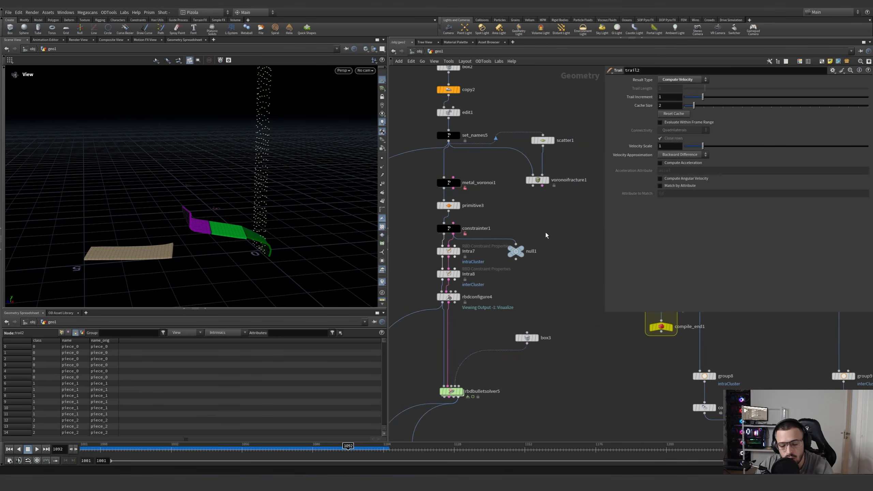
scroll(438, 266, down, 4)
middle_drag(551, 245, 459, 255)
scroll(565, 177, up, 4)
click(546, 186)
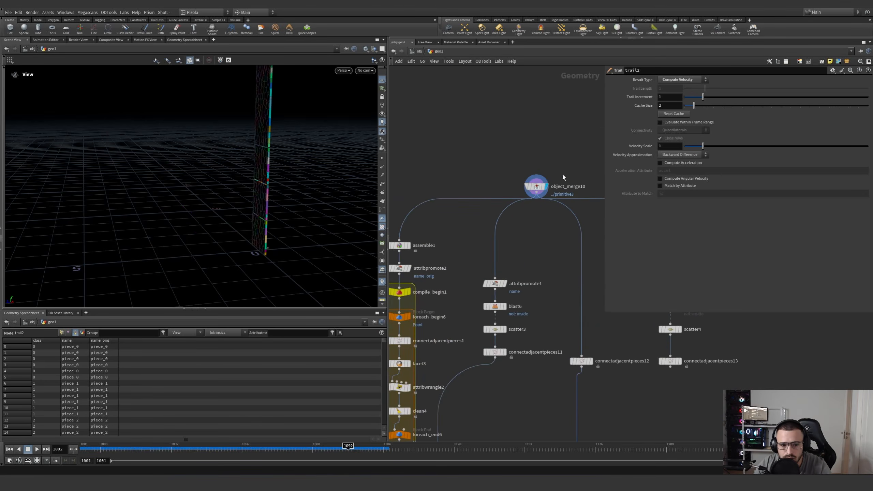
click(537, 186)
drag(263, 175, 322, 171)
middle_drag(282, 156, 251, 226)
drag(250, 226, 262, 205)
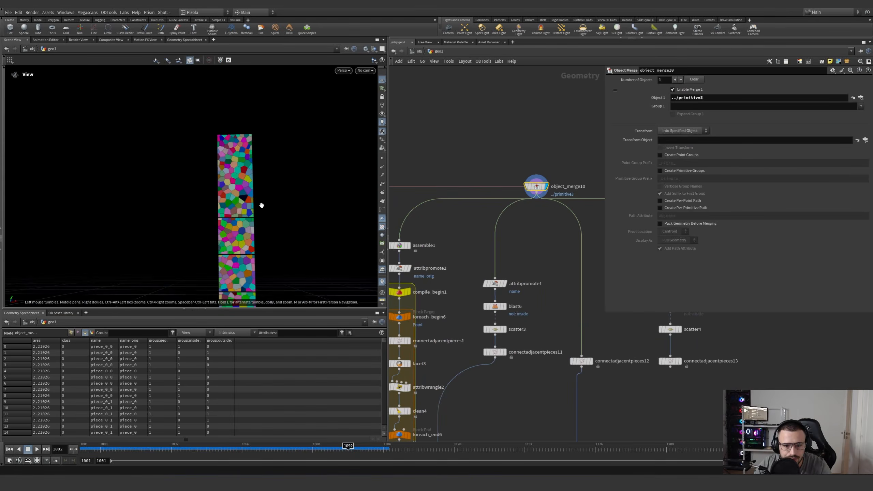
Display assemble1 at the head of the compiled for-each branch and examine its Transfer Attributes entry name_orig
scroll(495, 262, down, 3)
scroll(503, 251, up, 2)
middle_drag(455, 261, 479, 212)
scroll(502, 252, down, 1)
scroll(479, 212, down, 4)
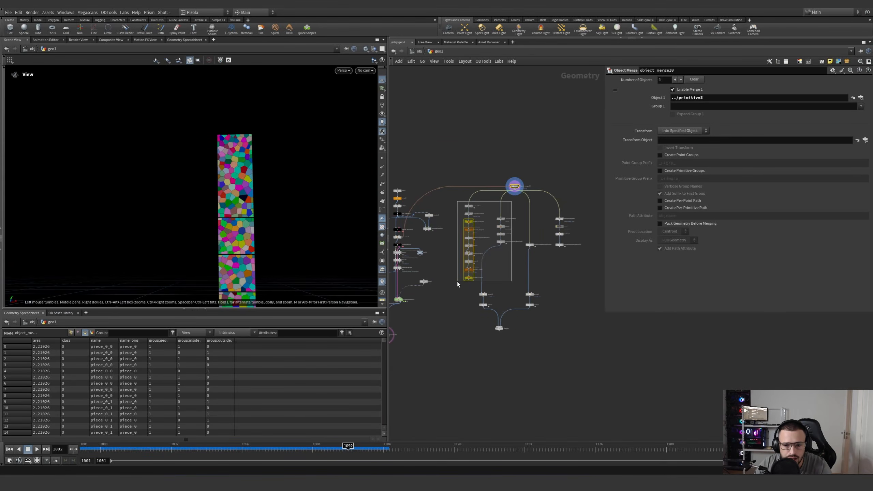
scroll(480, 212, up, 4)
click(444, 201)
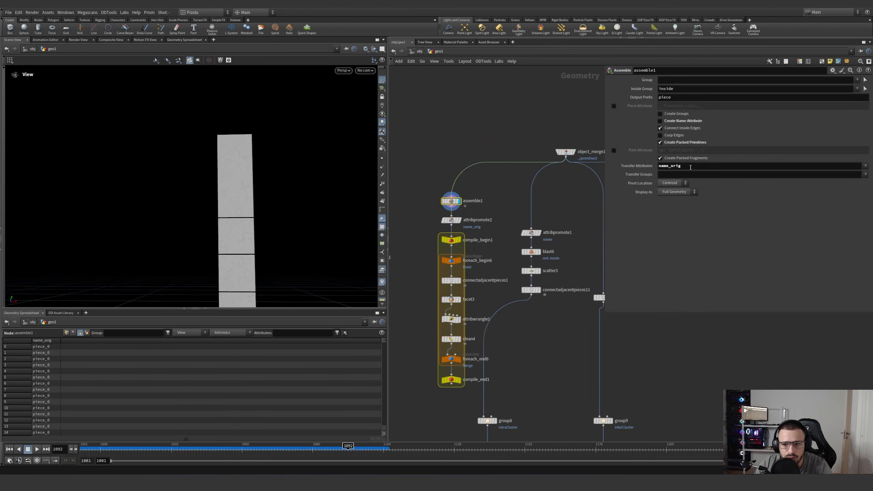
drag(690, 167, 675, 166)
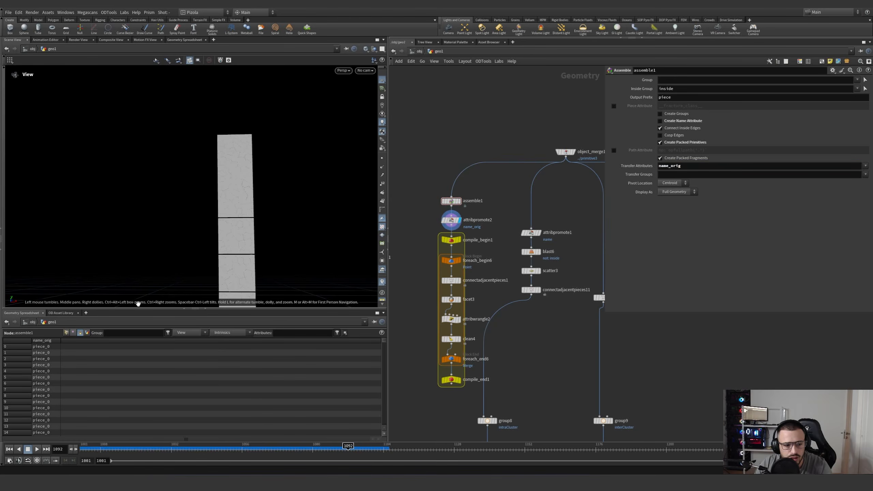
Select attribpromote2 and examine the promoted name_orig among the point attributes in the geometry spreadsheet
click(68, 332)
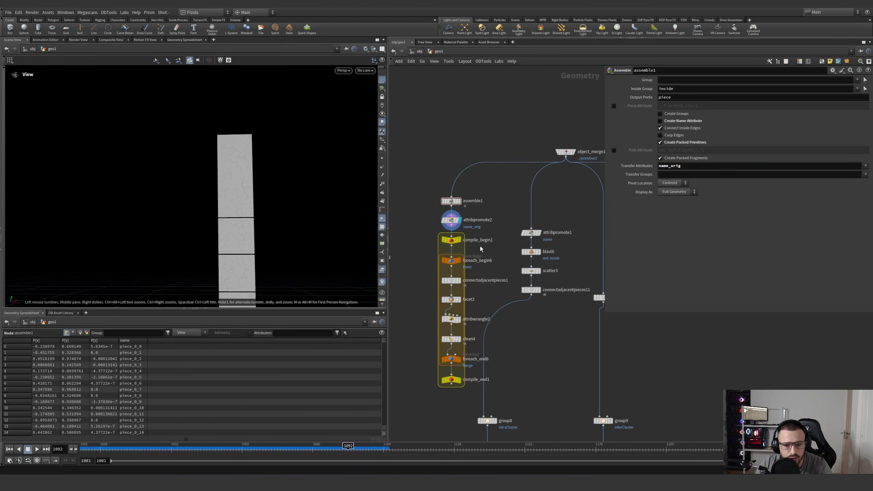
click(451, 220)
key(s)
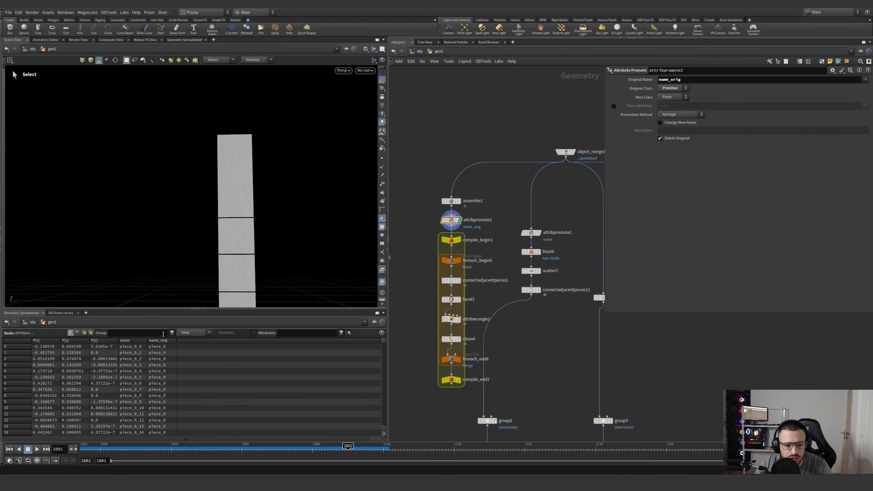
Compare the connected output of foreach_end6 with the points entering at foreach_begin6
click(449, 359)
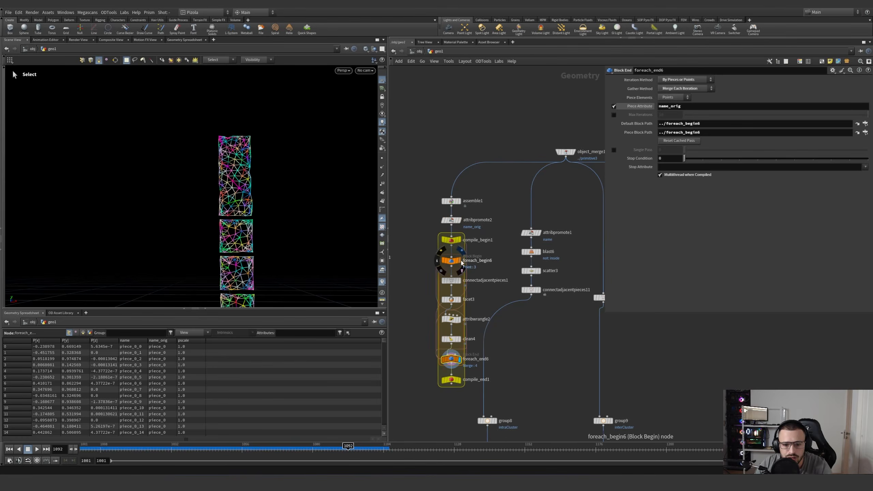
click(459, 260)
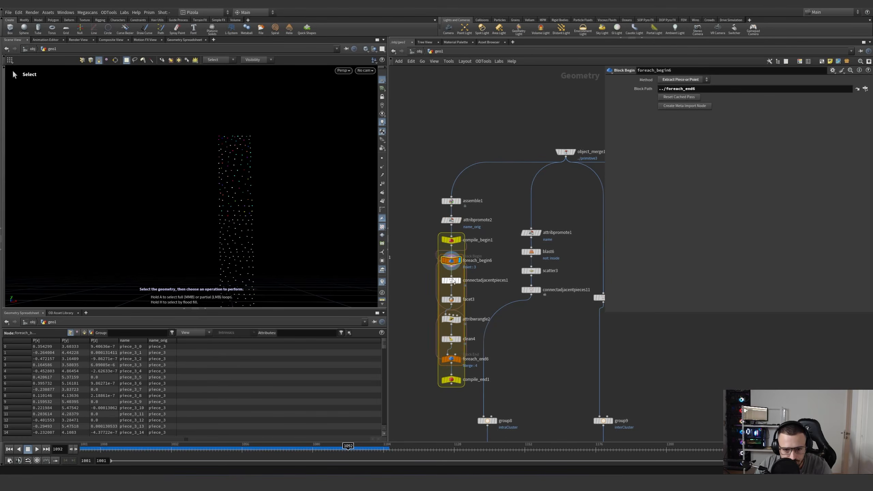
click(460, 360)
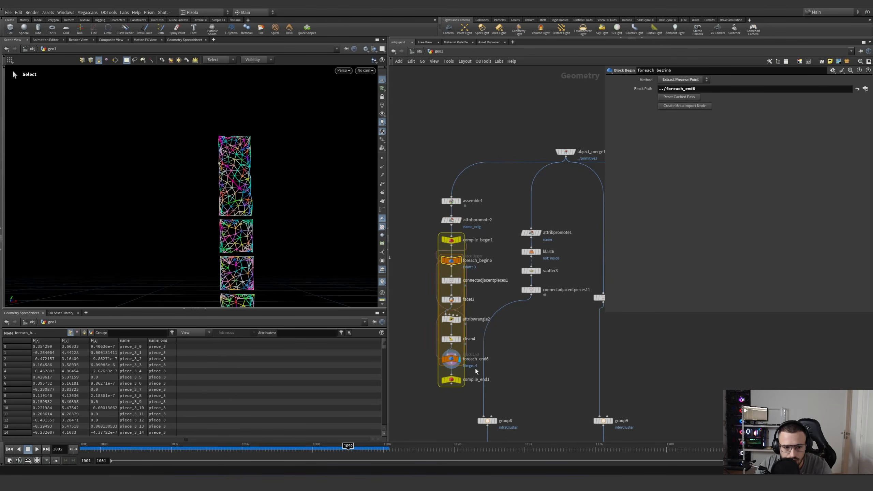
Enable Single Pass 0 on foreach_end6 and compare the points of foreach_begin6 with the lines from connectadjacentpieces1
click(614, 150)
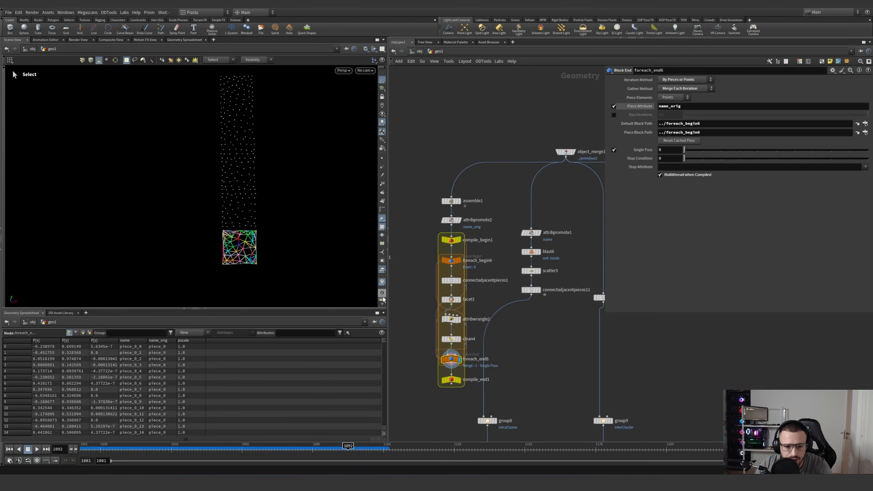
click(382, 282)
alt+drag(254, 241, 249, 253)
scroll(240, 259, up, 5)
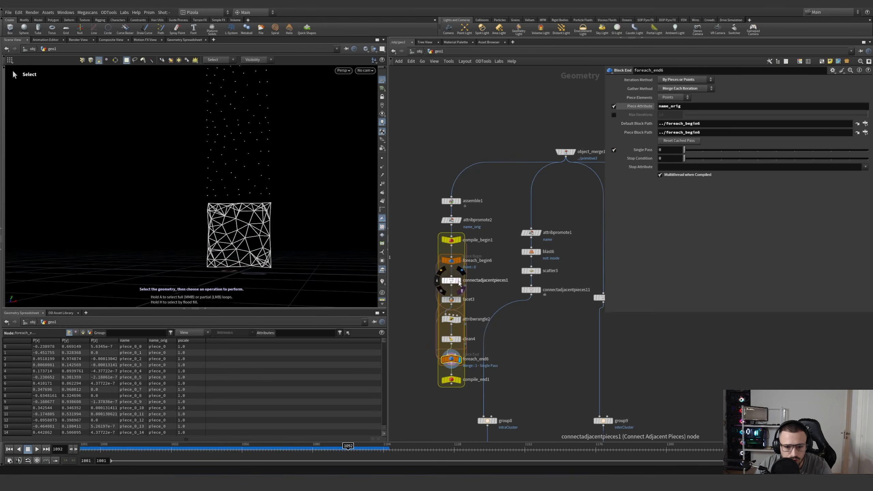
click(457, 260)
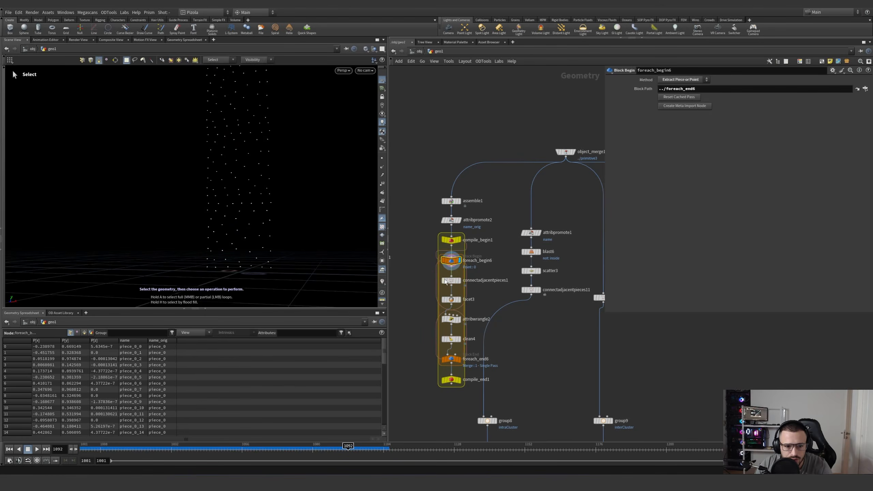
click(459, 280)
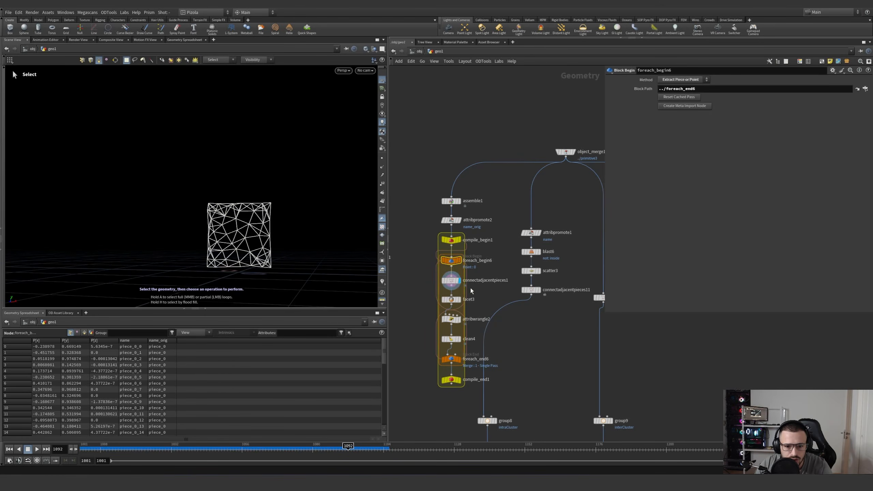
Compare the search settings of connectadjacentpieces1 with the Intra Clusters settings of constrainter1
click(451, 281)
scroll(494, 249, down, 5)
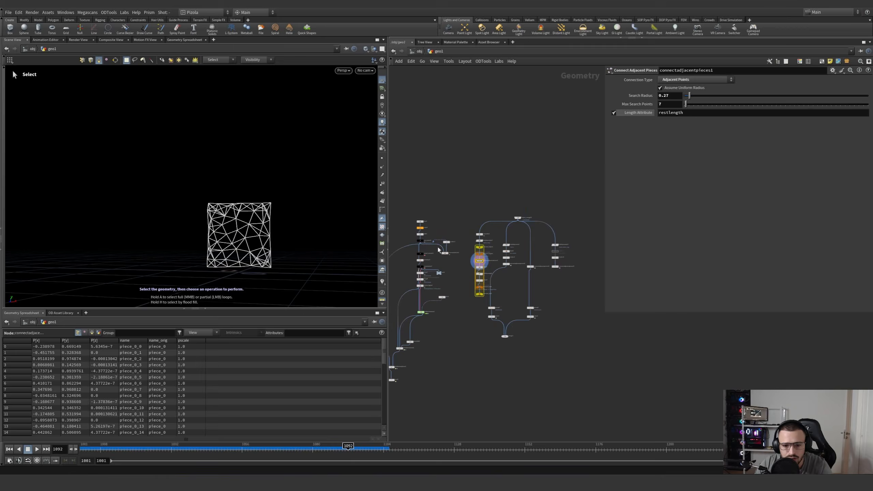
scroll(426, 259, up, 6)
click(397, 272)
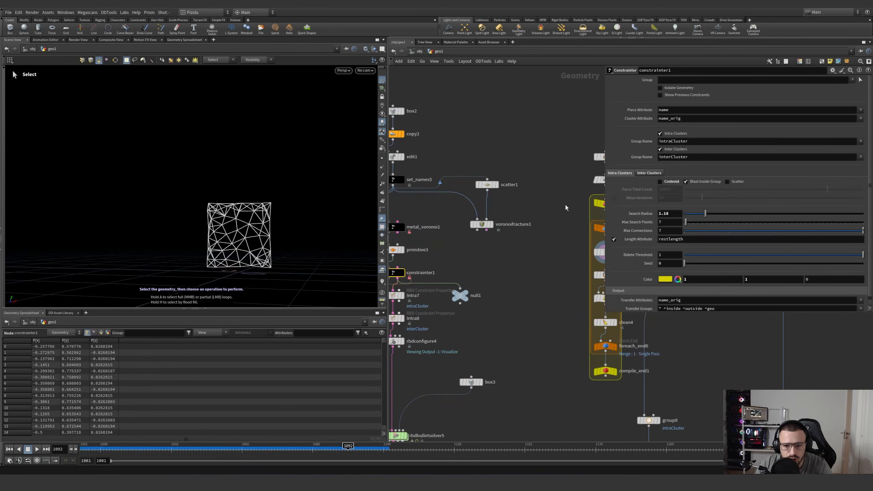
middle_drag(598, 261, 470, 283)
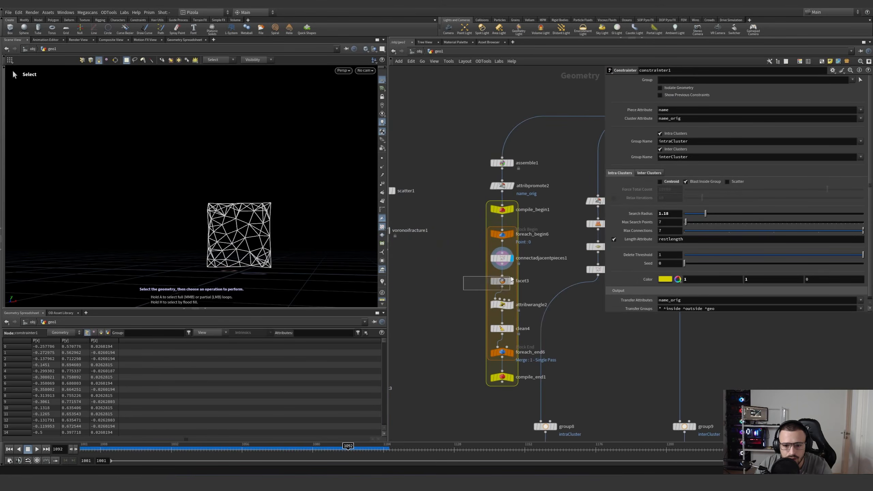
Display facet3, attribwrangle2 and clean4 in turn with point numbers shown to examine how the connection lines are processed
drag(510, 277, 511, 278)
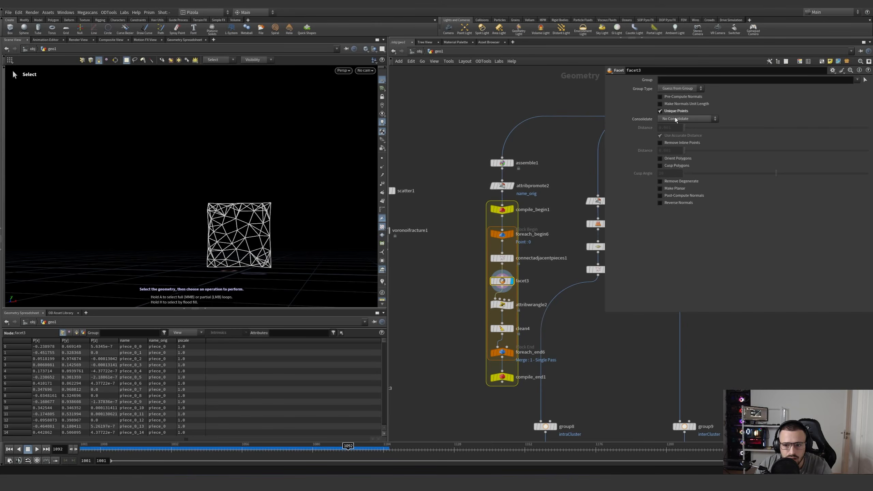
scroll(257, 241, up, 5)
click(382, 184)
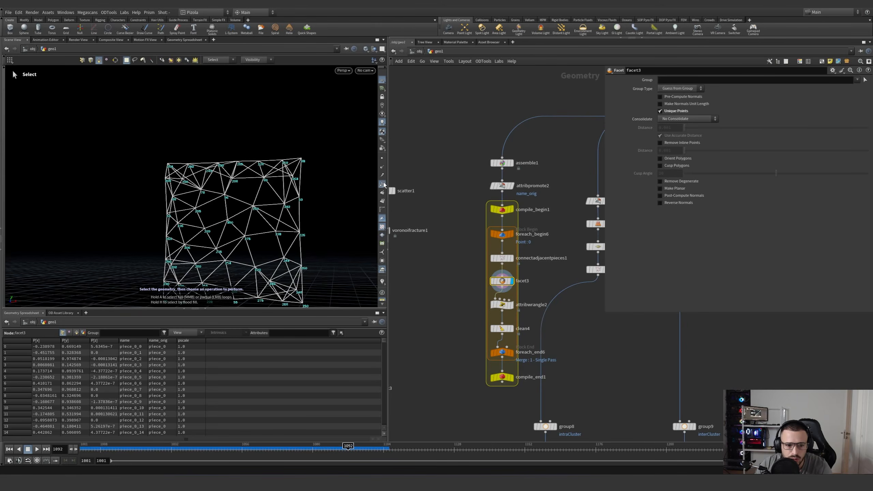
mouse_move(487, 276)
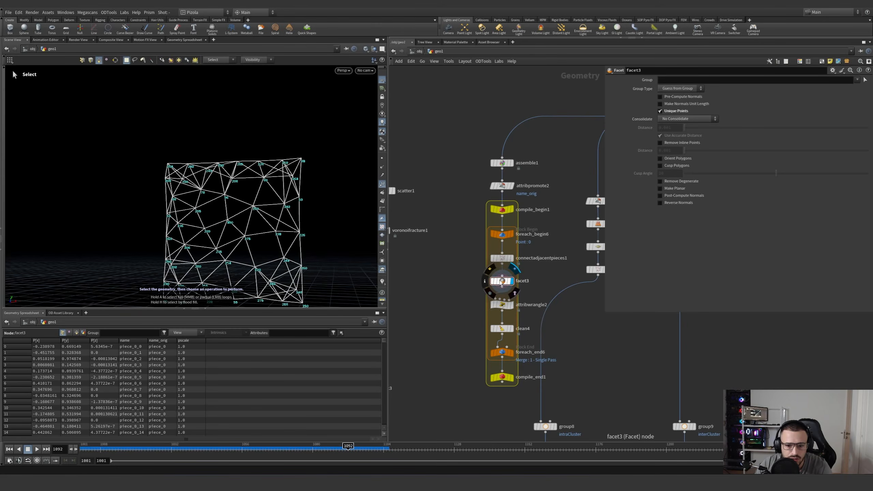
click(486, 269)
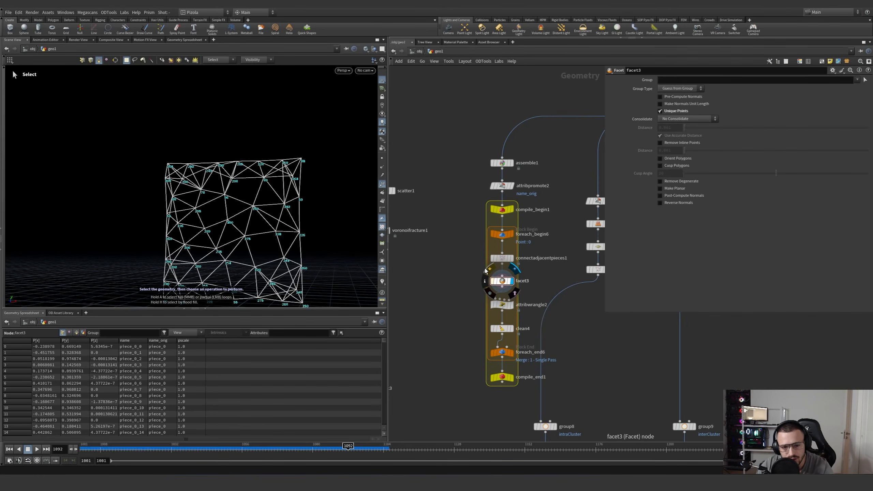
click(501, 304)
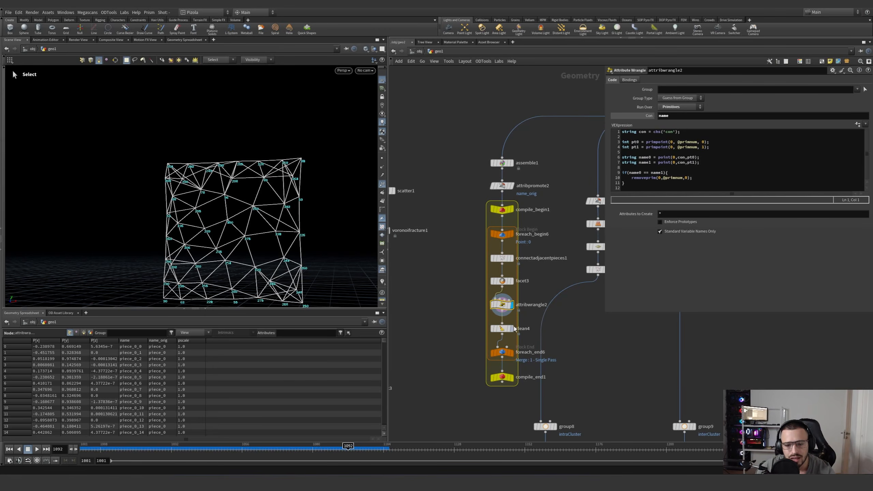
click(502, 329)
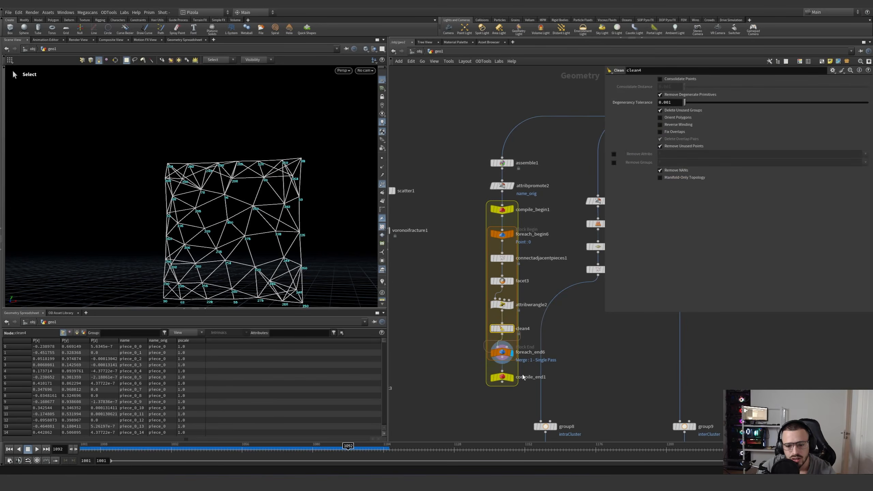
Display foreach_end6 with Single Pass disabled, and hide the point numbers to view the lines of all pieces
click(502, 352)
click(614, 150)
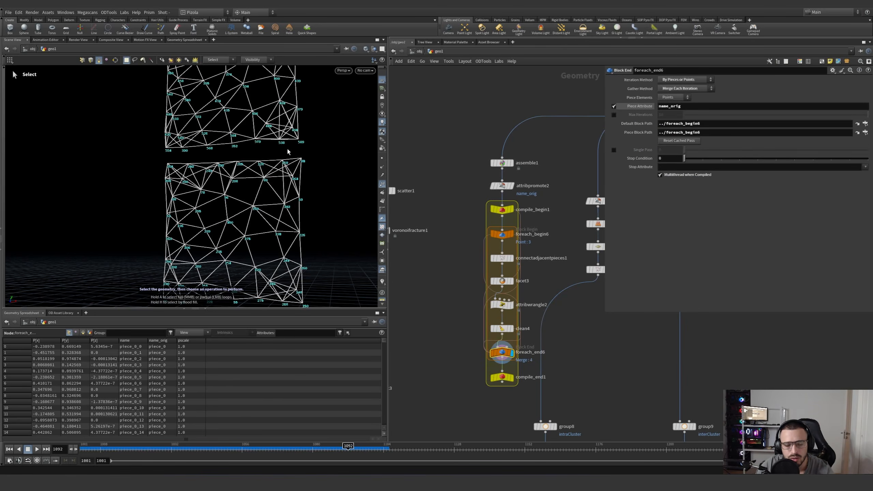
alt+right_drag(288, 151, 185, 181)
alt+drag(185, 181, 278, 213)
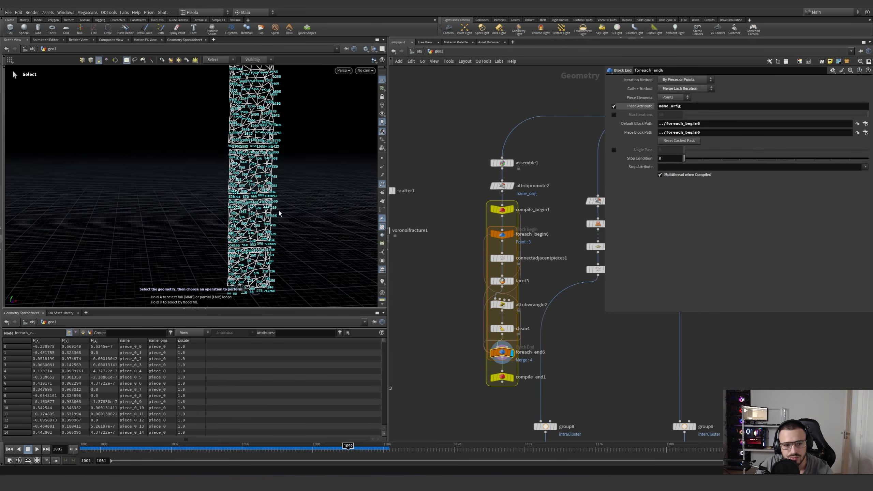
click(383, 184)
alt+drag(243, 189, 276, 199)
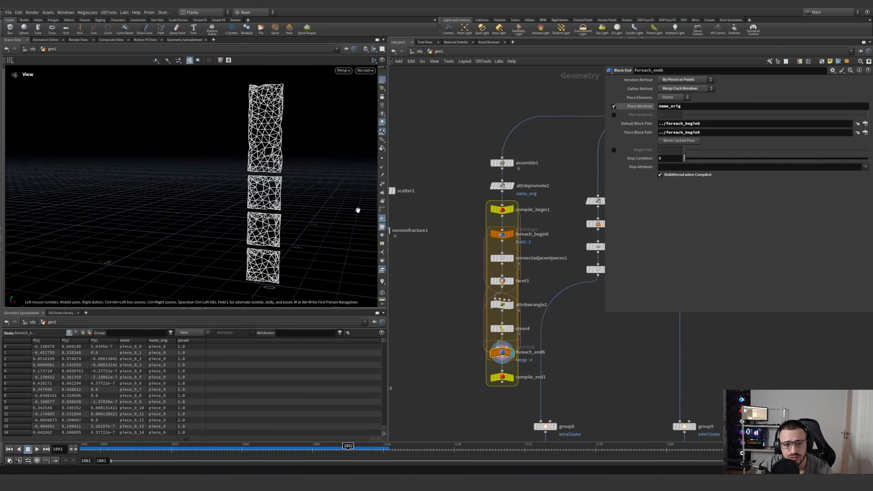
Display attribpromote1 and blast6 in the second branch, and toggle blast6's bypass to compare the geometry with and without it
middle_drag(557, 301, 485, 303)
click(535, 202)
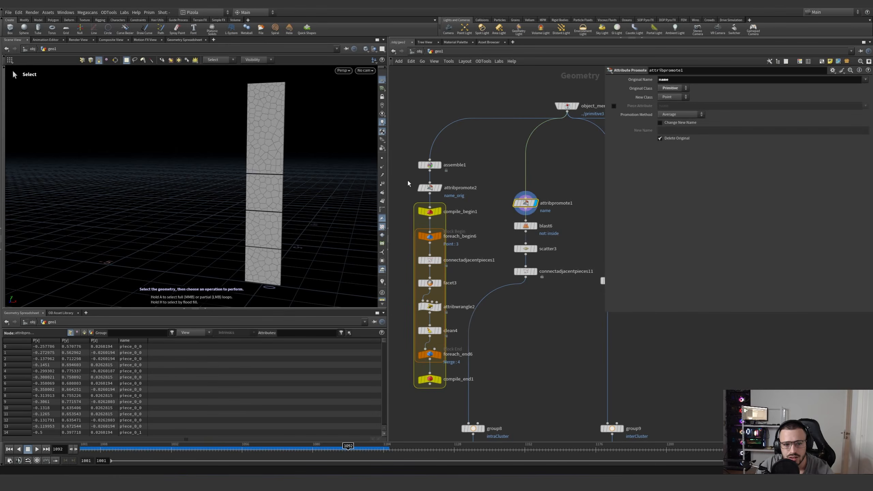
middle_drag(562, 203, 513, 196)
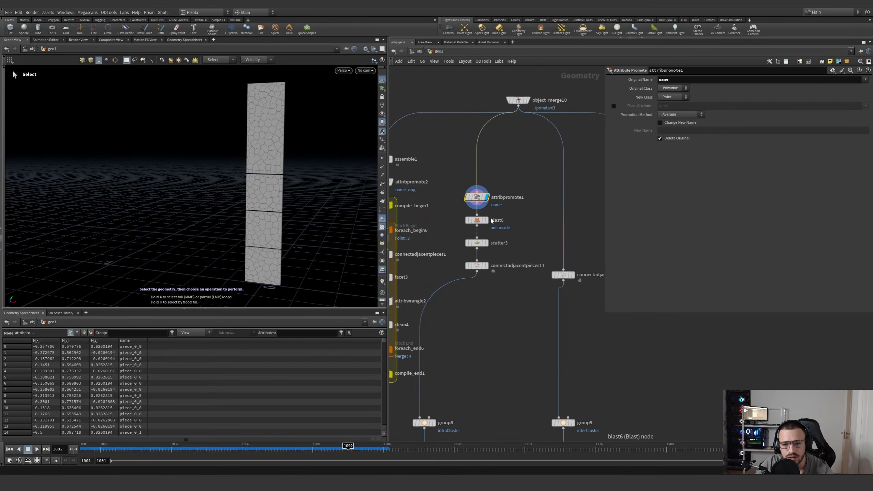
click(486, 220)
click(476, 219)
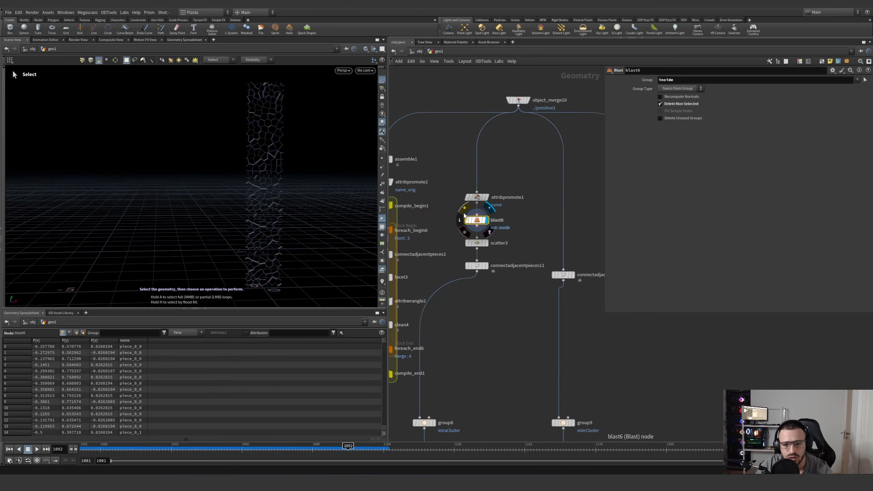
click(465, 208)
click(464, 208)
click(465, 208)
Display scatter3, bypass it, and examine the connections made by connectadjacentpieces11 up close
click(486, 243)
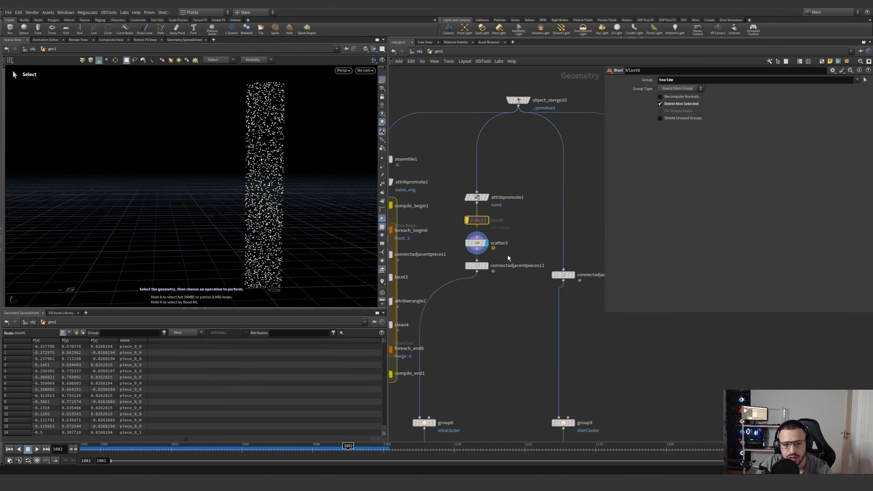
click(477, 244)
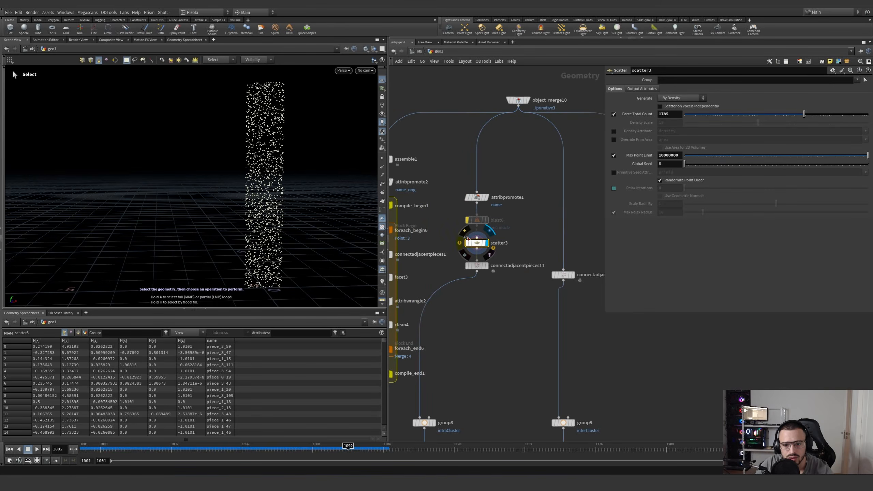
click(466, 242)
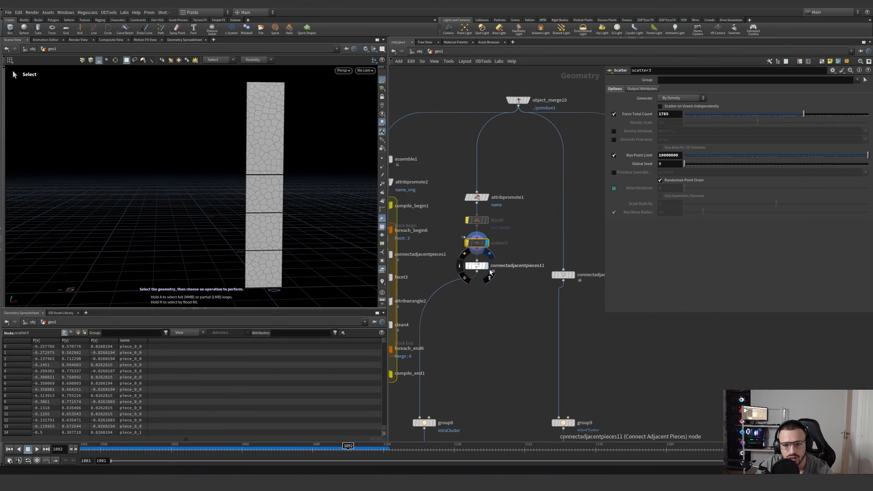
click(487, 266)
alt+right_drag(273, 173, 326, 156)
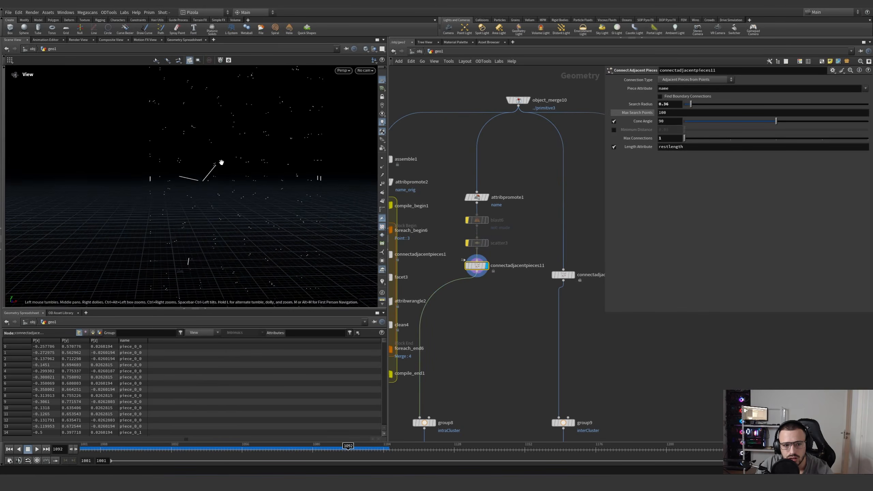
key(s)
Template blast6 and toggle its bypass to compare the inside faces with the full geometry
mouse_move(484, 222)
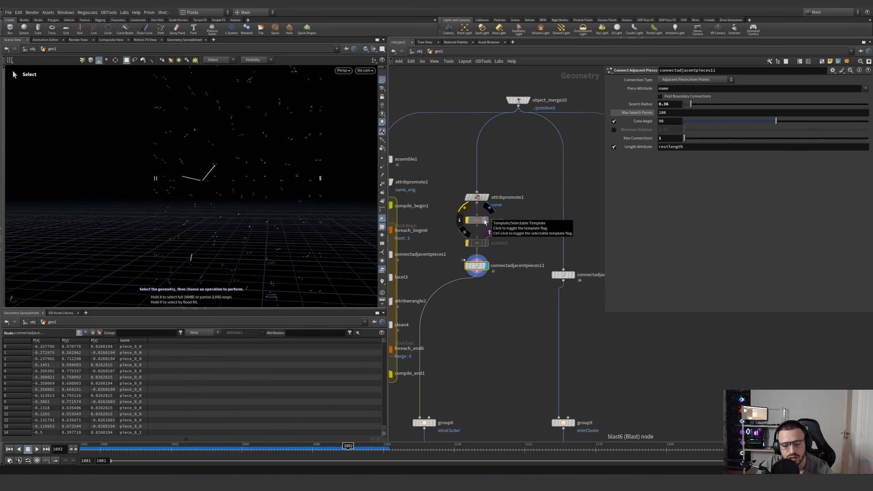
click(464, 207)
click(488, 232)
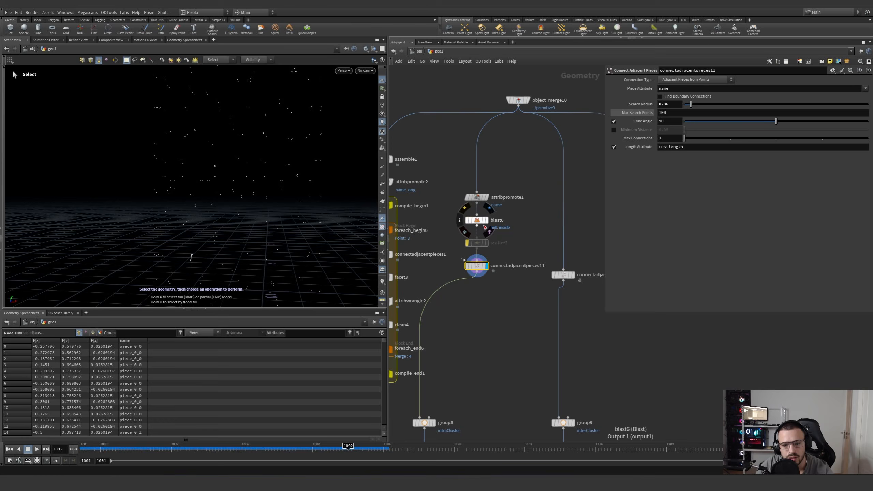
click(464, 211)
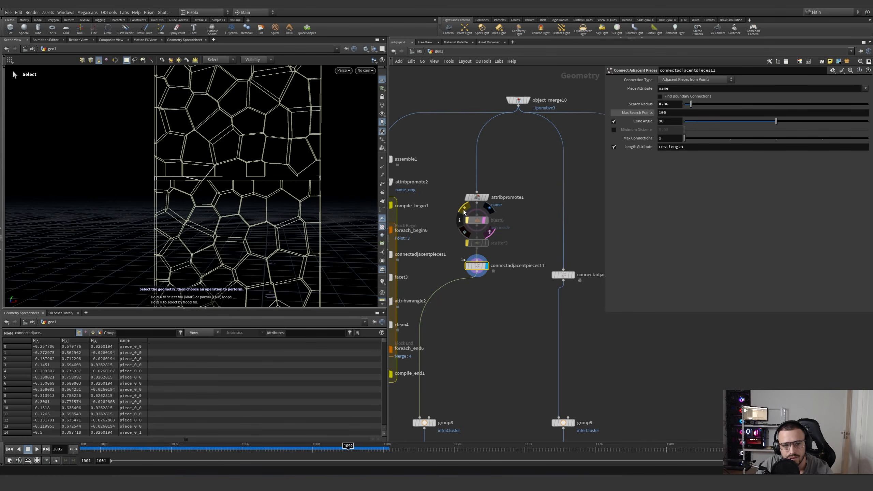
click(463, 211)
click(464, 210)
click(463, 210)
click(464, 210)
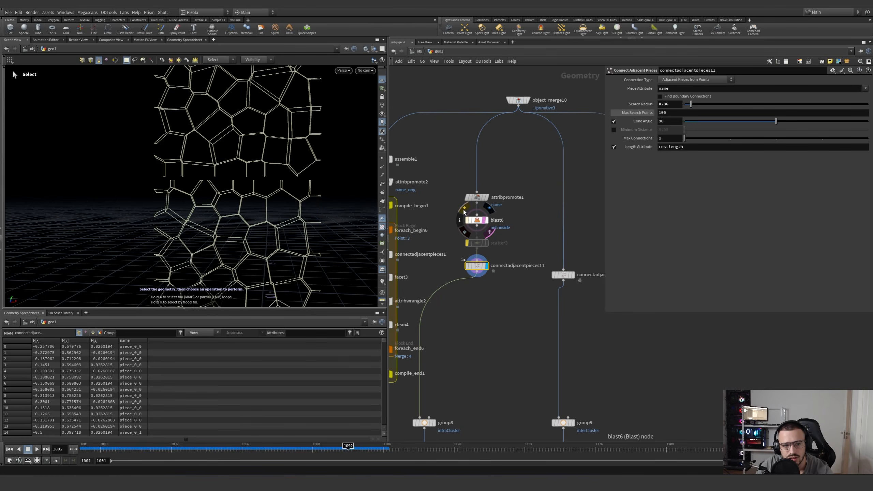
click(464, 210)
Reactivate scatter3 and examine the resulting connections of connectadjacentpieces11 against the templated inside faces
click(465, 233)
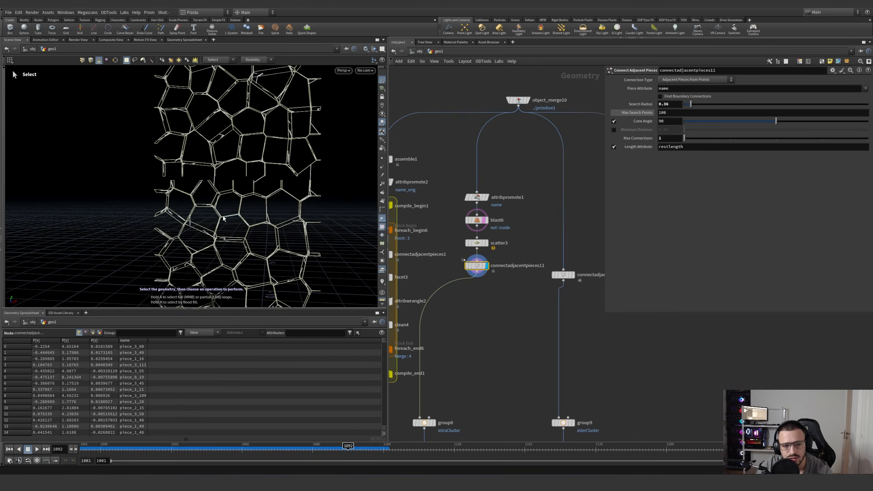
alt+drag(220, 219, 302, 219)
scroll(207, 228, up, 5)
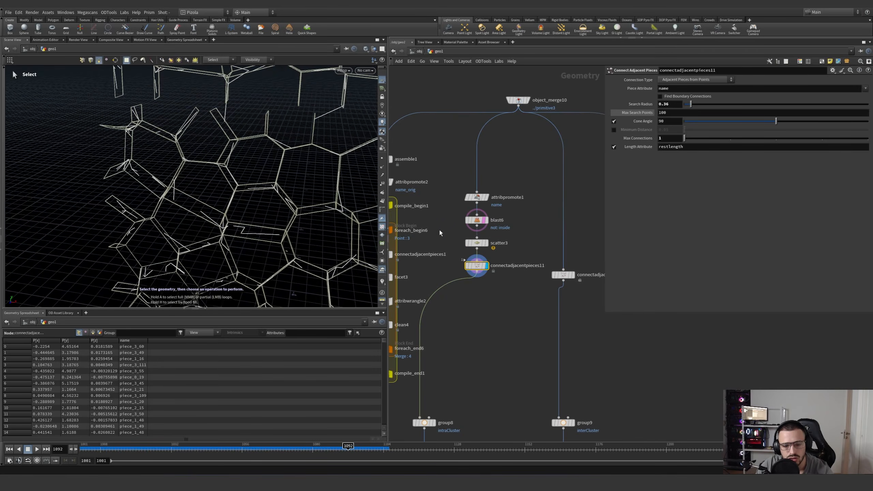
Move the template display from blast6 to scatter3 and open scatter3's parameters
click(490, 251)
click(496, 249)
click(494, 250)
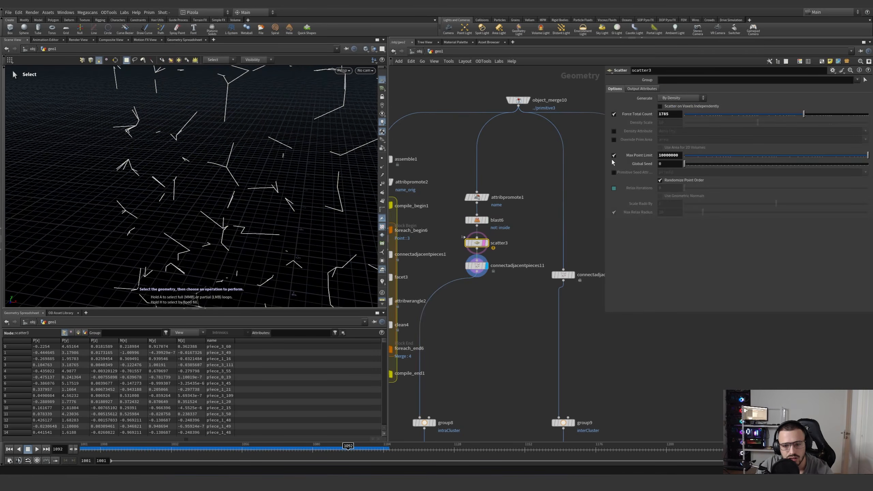
Try a different Force Total Count on scatter3, and undo the change
drag(789, 116, 831, 116)
alt+drag(206, 179, 323, 219)
key(ctrl+z)
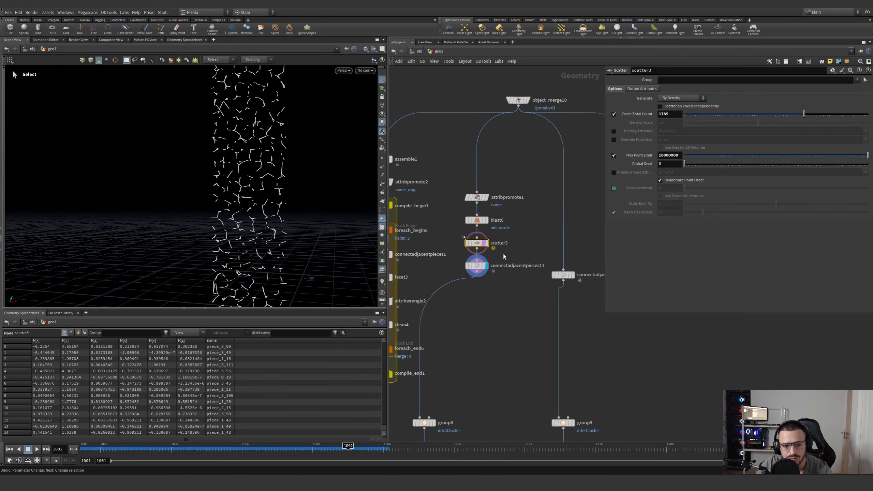
Bypass blast6 and scatter3 together, and select connectadjacentpieces11
drag(497, 259, 460, 213)
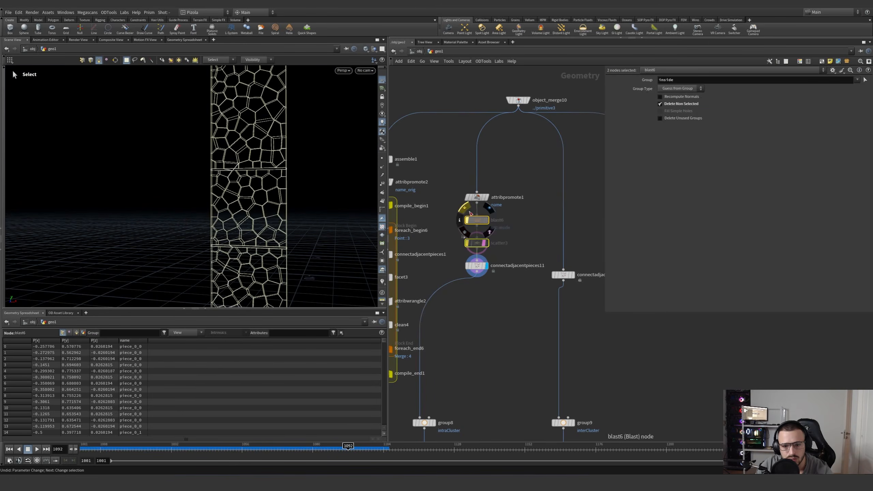
scroll(527, 234, down, 2)
middle_drag(527, 233, 519, 234)
click(484, 256)
Display connectadjacentpieces12 and examine its Find Boundary Connections setting, the Cluster Attribute name_orig, and the lines between clusters
scroll(512, 269, down, 2)
middle_drag(512, 269, 470, 268)
scroll(509, 263, up, 4)
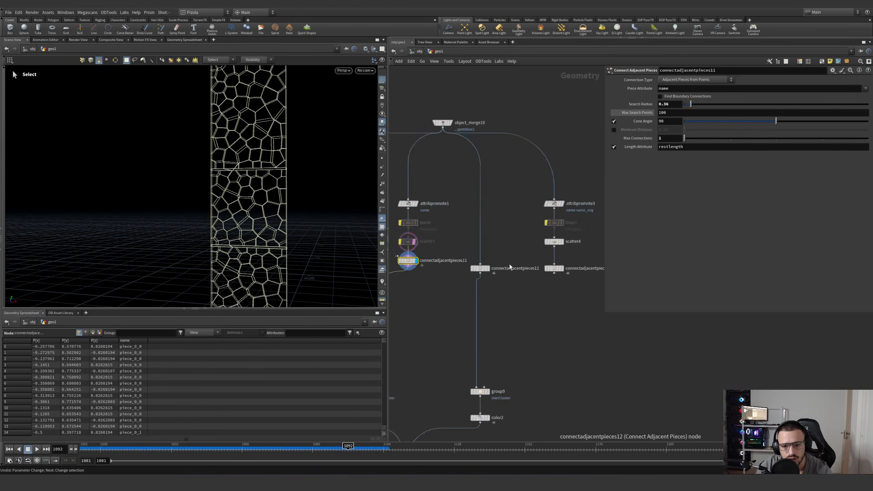
click(483, 269)
alt+right_drag(257, 164, 280, 176)
alt+drag(280, 176, 272, 181)
scroll(538, 310, down, 3)
middle_drag(539, 312, 539, 297)
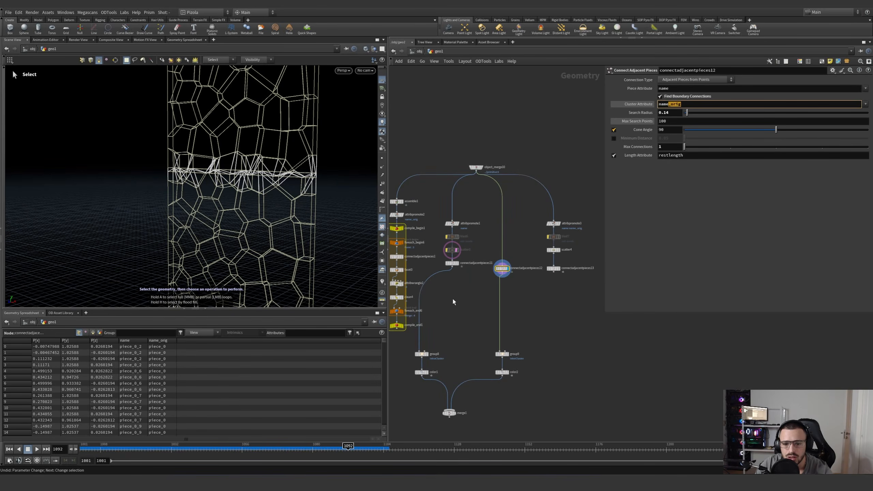
alt+drag(311, 158, 332, 143)
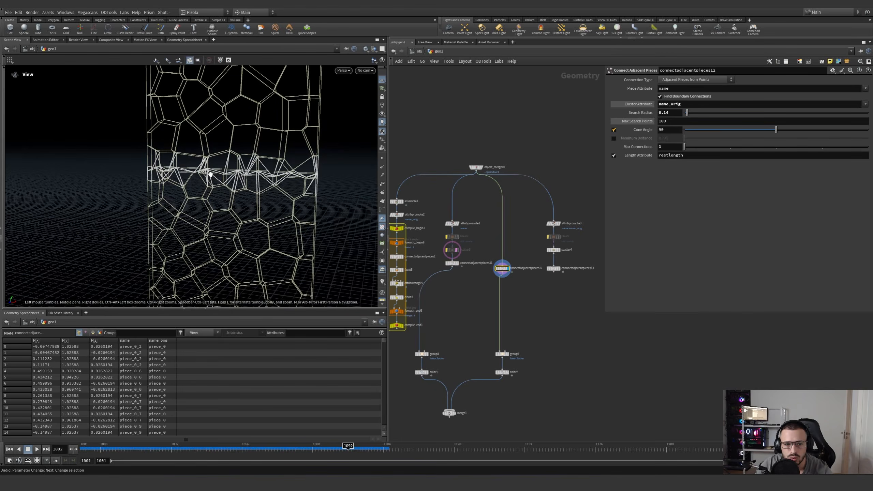
alt+drag(232, 118, 234, 139)
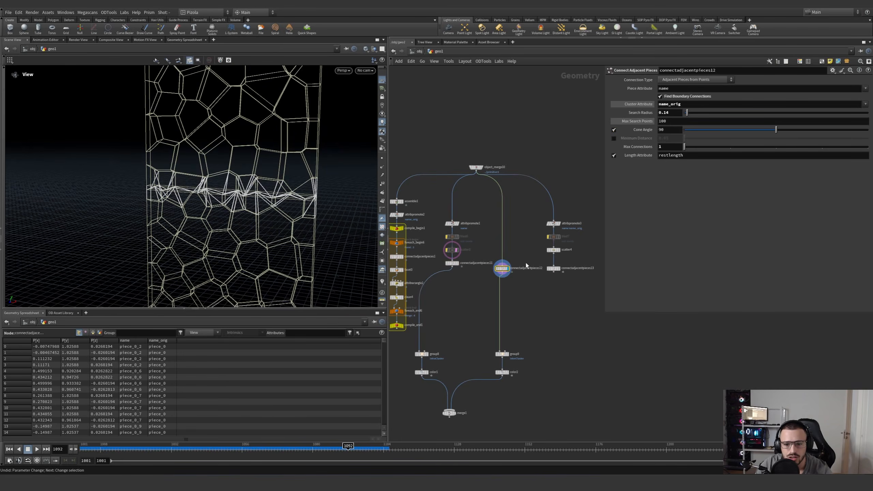
Display attribpromote3 and scatter4 in the last branch to examine the promoted attributes and the scattered points
scroll(519, 267, up, 3)
middle_drag(524, 322, 485, 281)
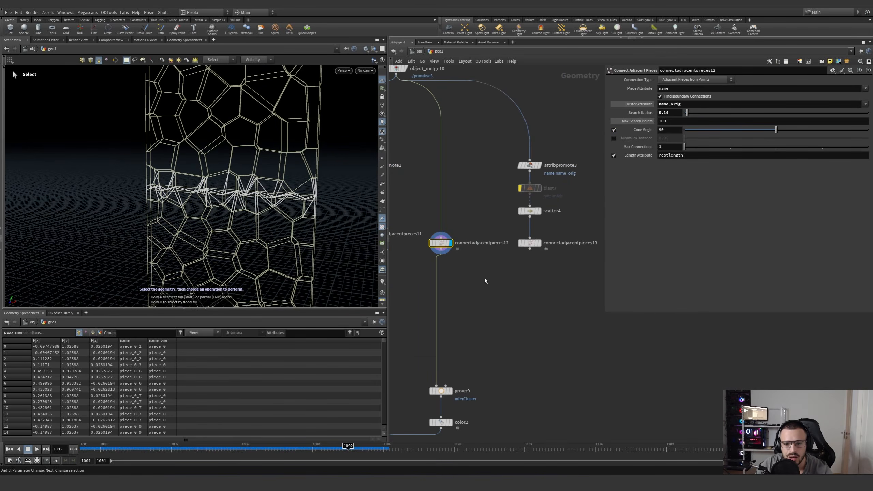
click(540, 165)
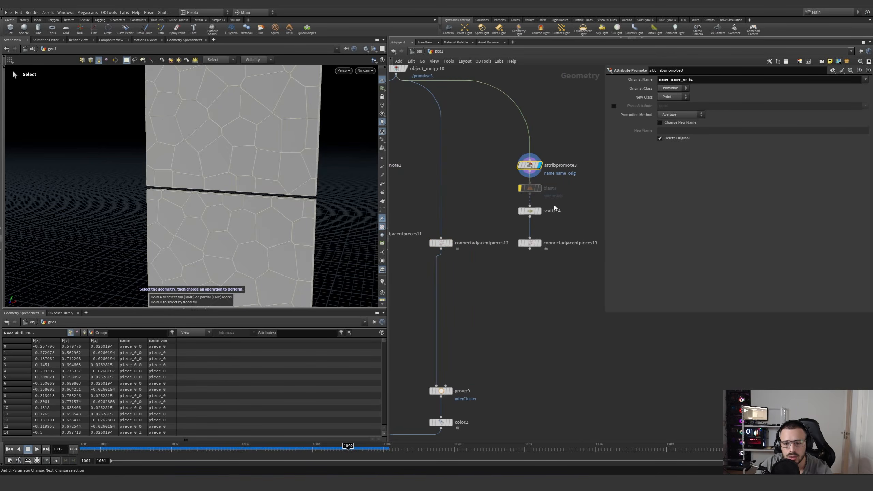
click(539, 210)
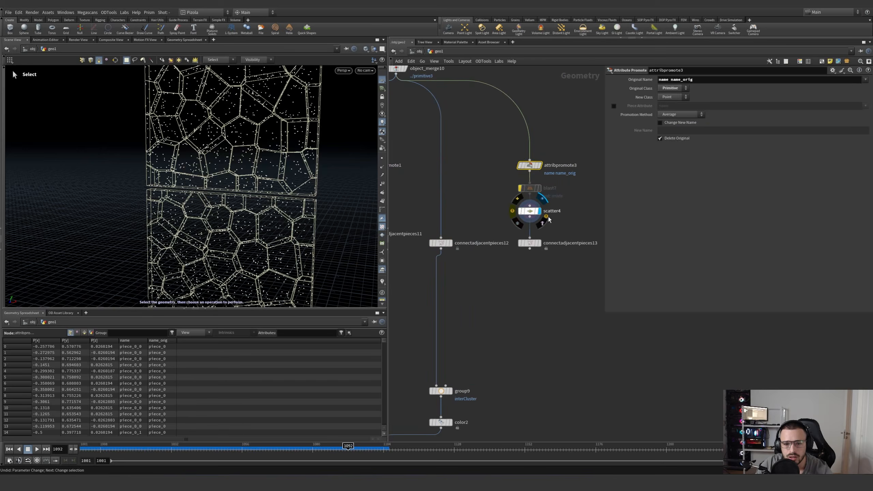
Toggle the viewport visualization on scatter4, and display connectadjacentpieces13 to examine the lines between the clusters
click(381, 282)
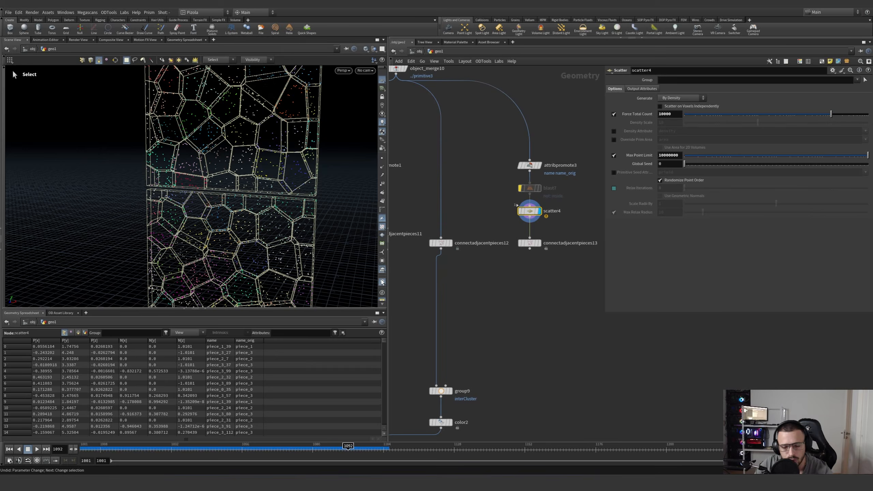
click(539, 243)
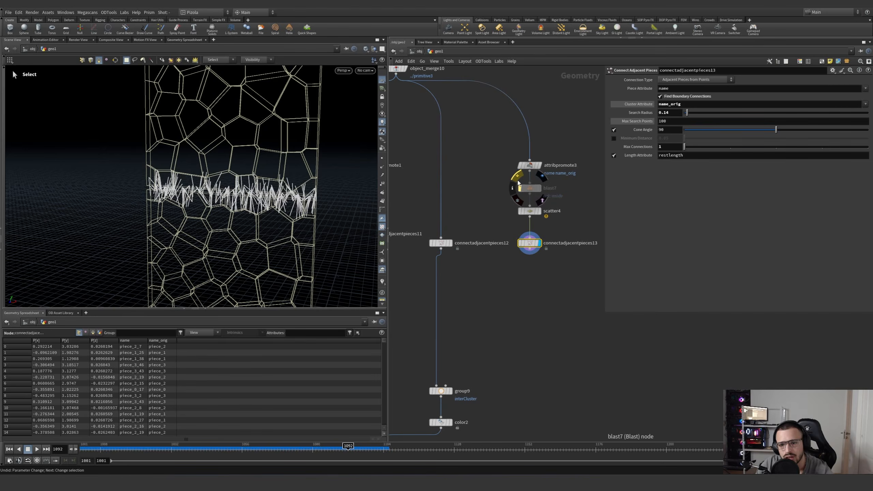
scroll(507, 301, down, 3)
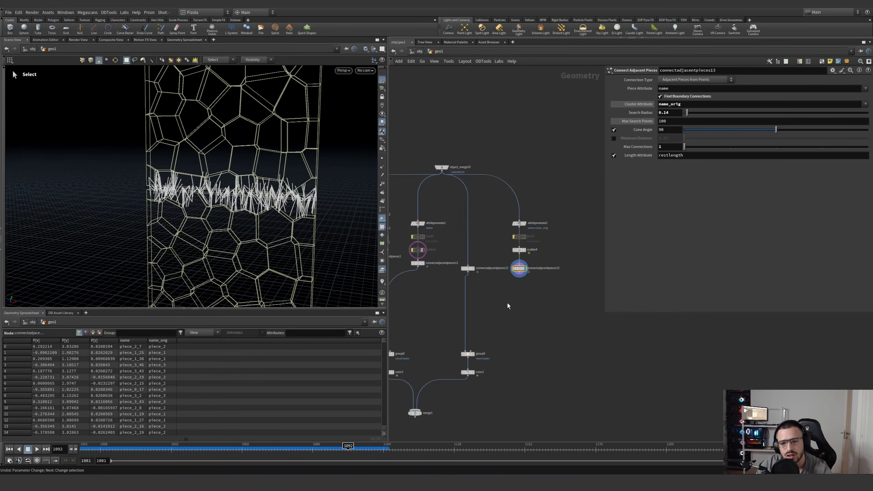
scroll(537, 250, down, 1)
Display merge1 and inspect the combined intra-cluster and inter-cluster constraints along the whole column
middle_drag(507, 301, 543, 254)
scroll(482, 324, up, 3)
click(478, 334)
click(478, 336)
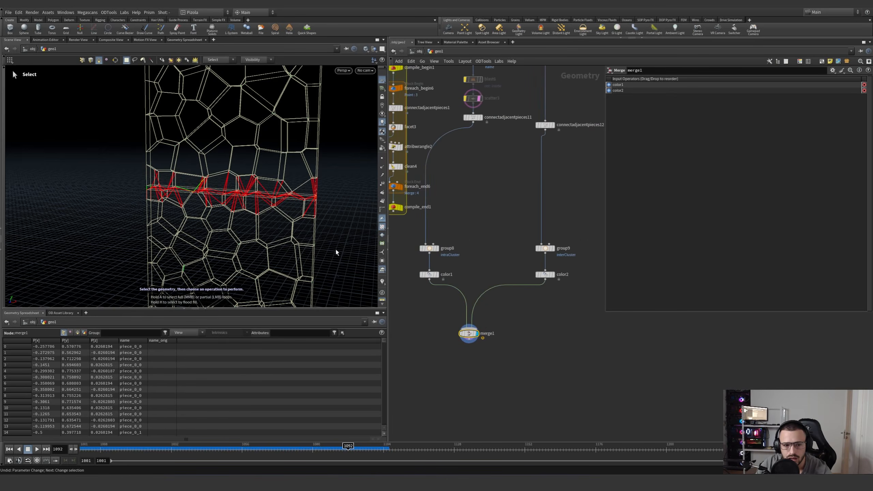
scroll(479, 310, down, 4)
scroll(479, 251, up, 2)
alt+right_drag(233, 210, 166, 210)
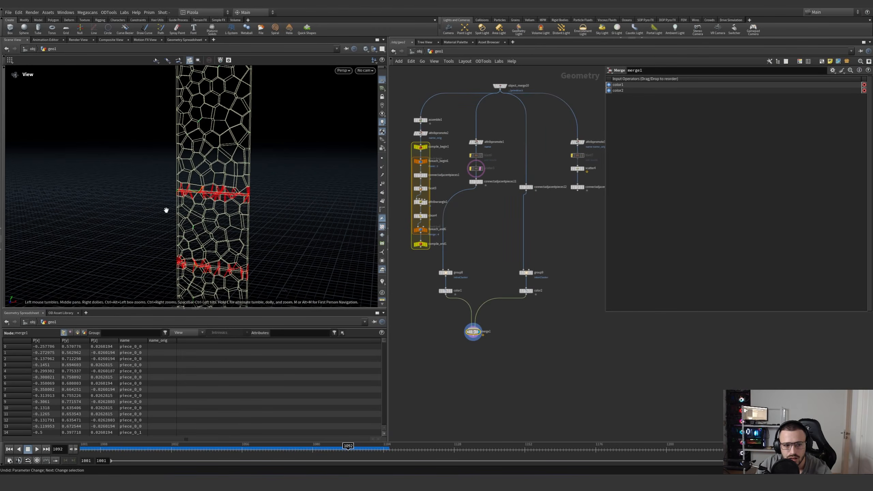
alt+drag(166, 210, 203, 249)
alt+right_drag(203, 250, 267, 222)
alt+middle_drag(267, 222, 227, 199)
alt+right_drag(128, 168, 226, 180)
alt+right_drag(288, 210, 241, 206)
alt+drag(241, 207, 281, 213)
alt+right_drag(280, 213, 384, 198)
alt+right_drag(318, 207, 134, 234)
alt+drag(134, 234, 189, 270)
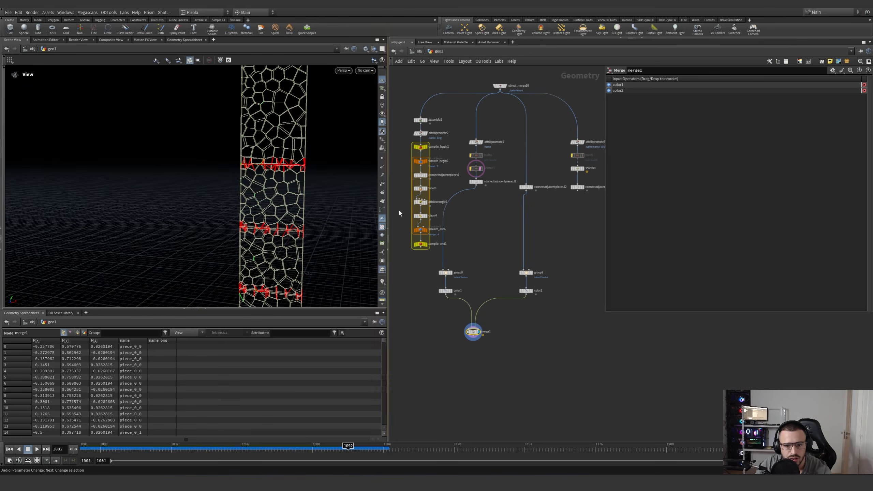
Re-enable scatter3, try a different Force Total Count on it, and undo that count change
scroll(481, 178, up, 5)
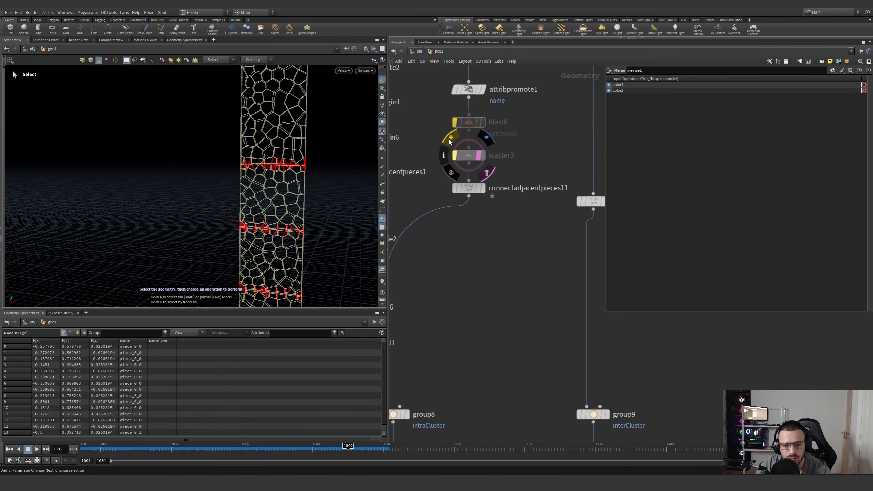
click(469, 157)
drag(751, 115, 775, 116)
key(ctrl+z)
scroll(502, 196, down, 7)
scroll(490, 230, up, 5)
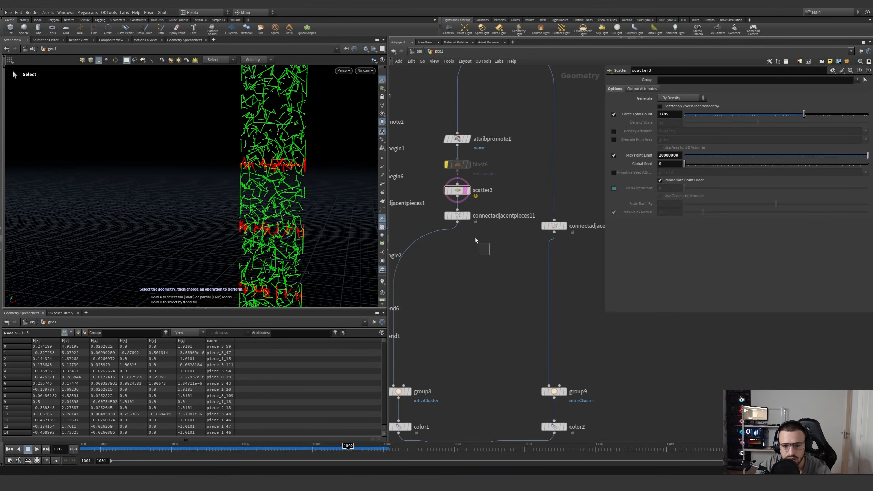
Set the Search Radius of connectadjacentpieces11 to 0.07, and bypass scatter3
click(457, 215)
drag(689, 108, 686, 109)
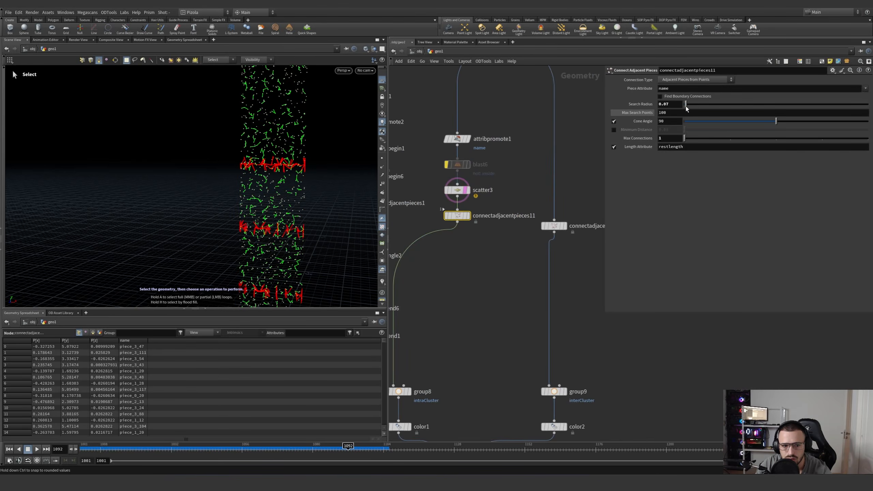
click(453, 189)
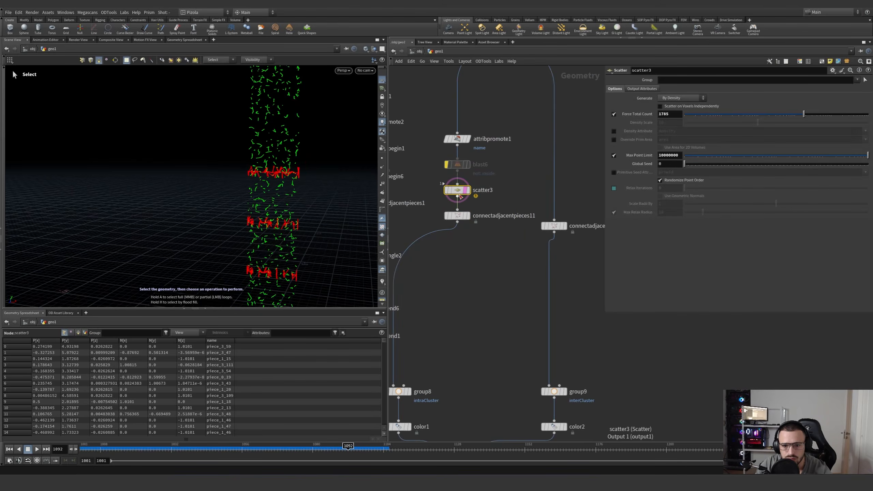
click(444, 180)
Connect merge1's output to Intra7, the first RBD Constraint Properties node below constrainter1
scroll(457, 279, down, 3)
middle_drag(423, 382, 458, 277)
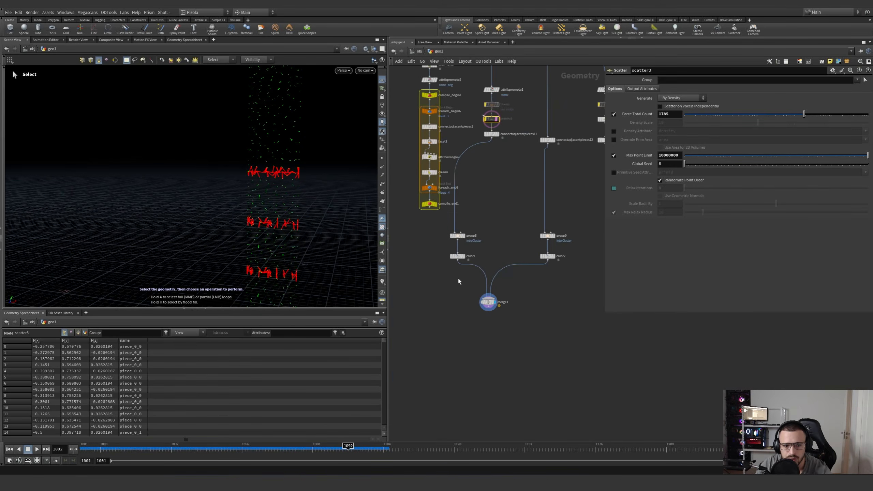
scroll(510, 317, down, 4)
scroll(501, 288, up, 3)
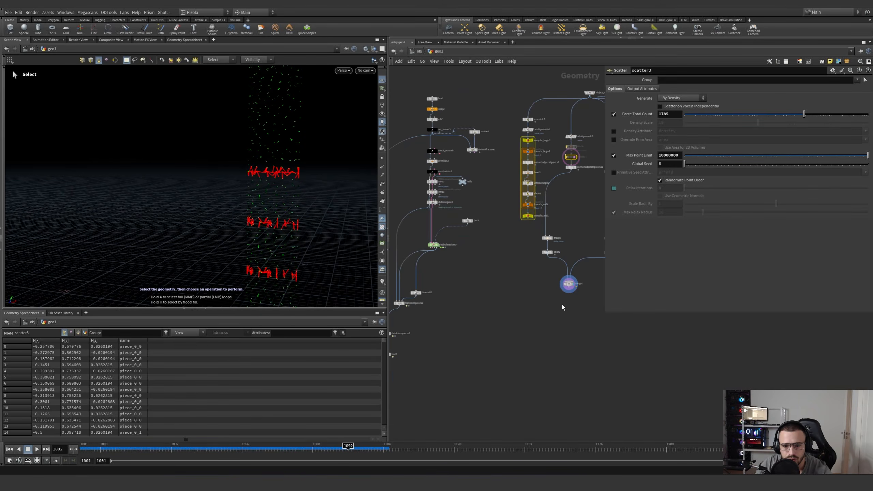
click(568, 290)
middle_drag(496, 291, 541, 312)
scroll(487, 211, up, 5)
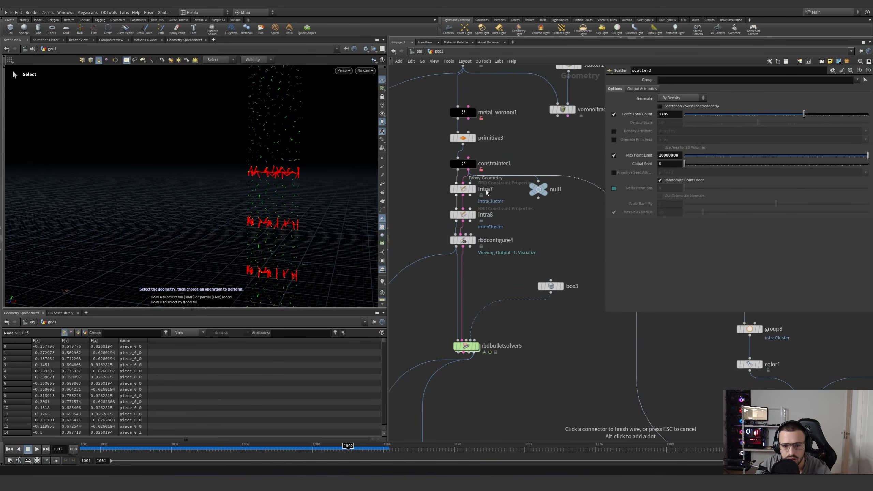
click(482, 162)
Select group8 and group9 in turn to examine their group names, intraCluster and interCluster
scroll(539, 280, down, 4)
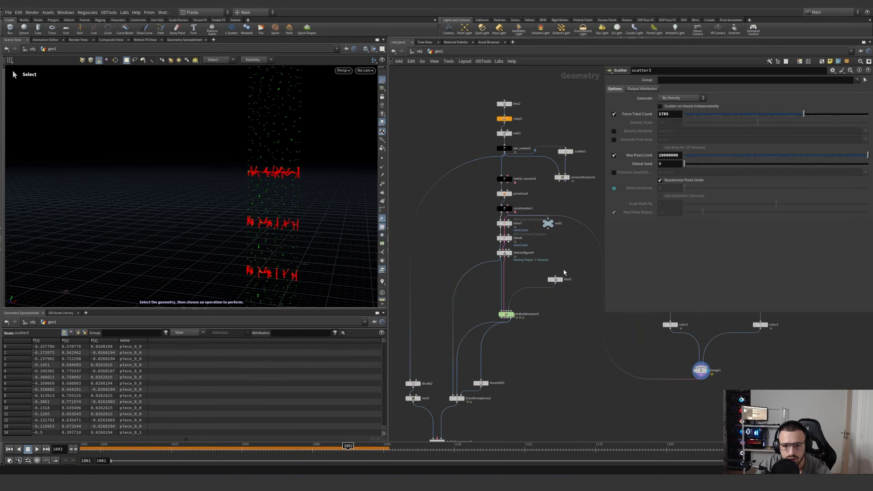
scroll(538, 279, up, 3)
click(526, 309)
middle_drag(601, 322, 479, 325)
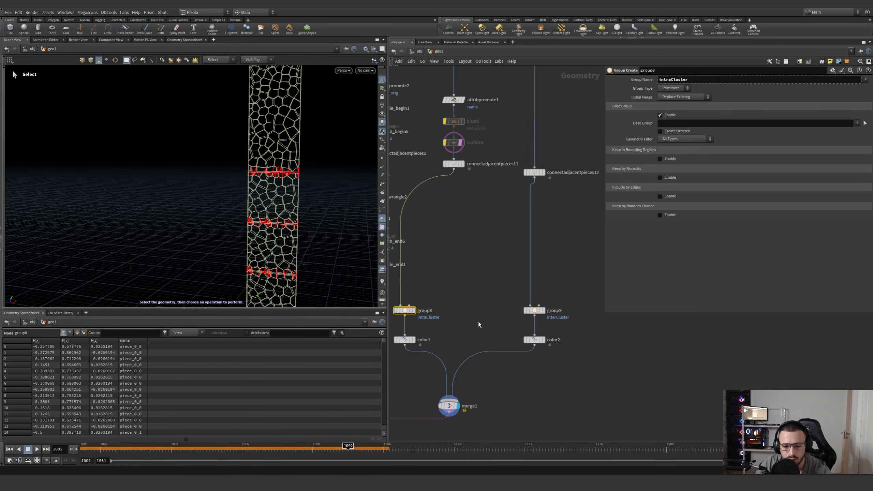
click(533, 310)
scroll(491, 304, down, 1)
Select rbdbulletsolver5 and examine the *interCluster group in its Break Thresholds constraint settings
key(h)
scroll(495, 295, up, 5)
drag(548, 287, 470, 239)
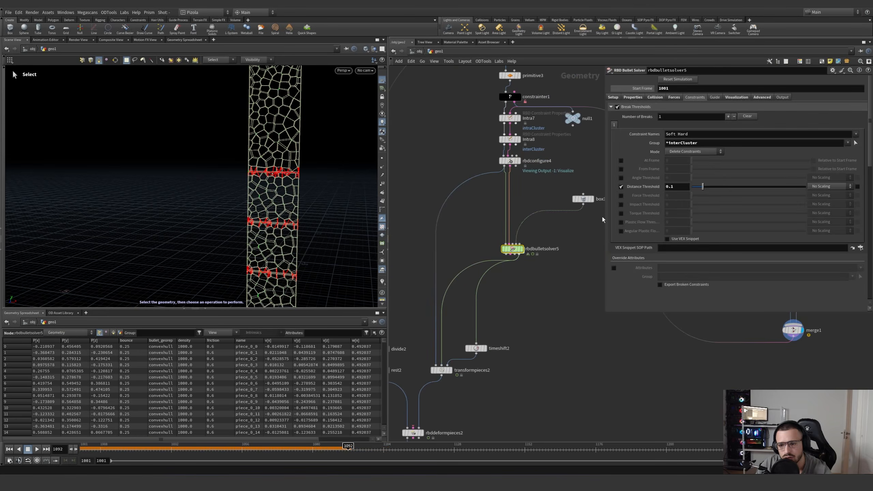
drag(682, 145, 660, 148)
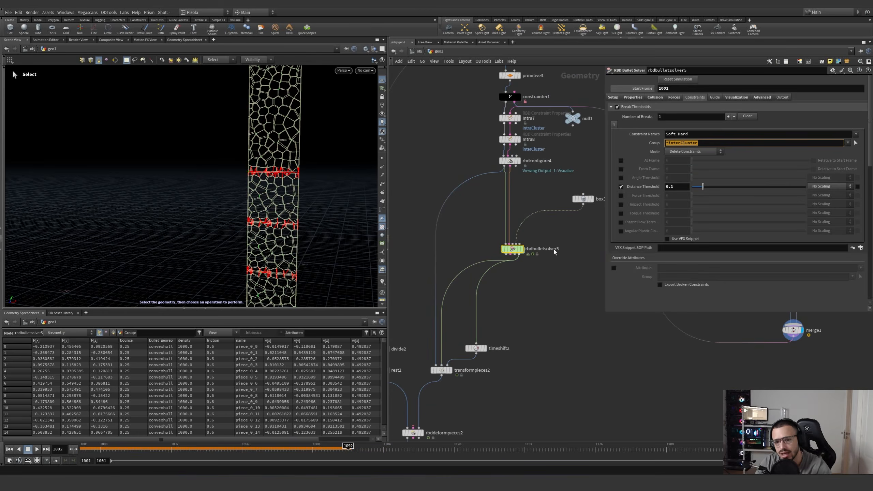
Display rbdbulletsolver5 and play the simulation from the first frame to watch the column break
click(520, 249)
click(9, 449)
click(37, 449)
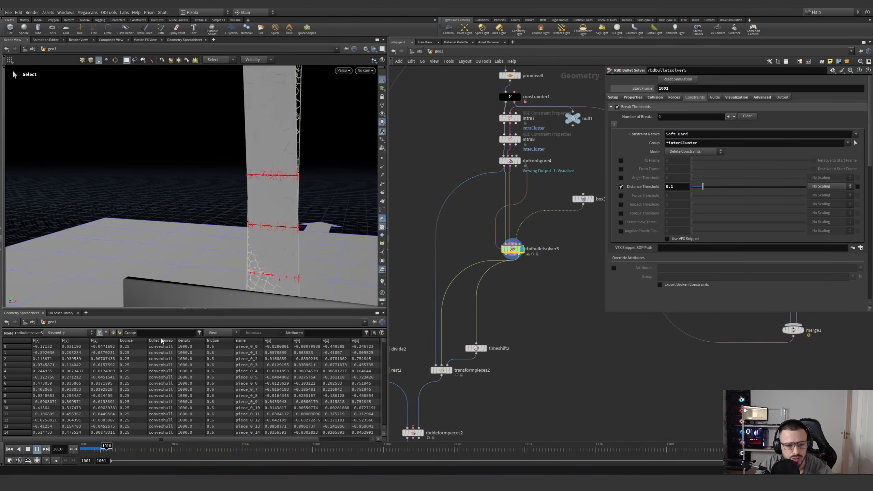
key(Escape)
scroll(230, 248, down, 3)
drag(231, 248, 218, 231)
key(Up)
Enter the constrainter1 network and examine the overall layout of its branches
scroll(505, 356, down, 5)
middle_drag(509, 353, 428, 351)
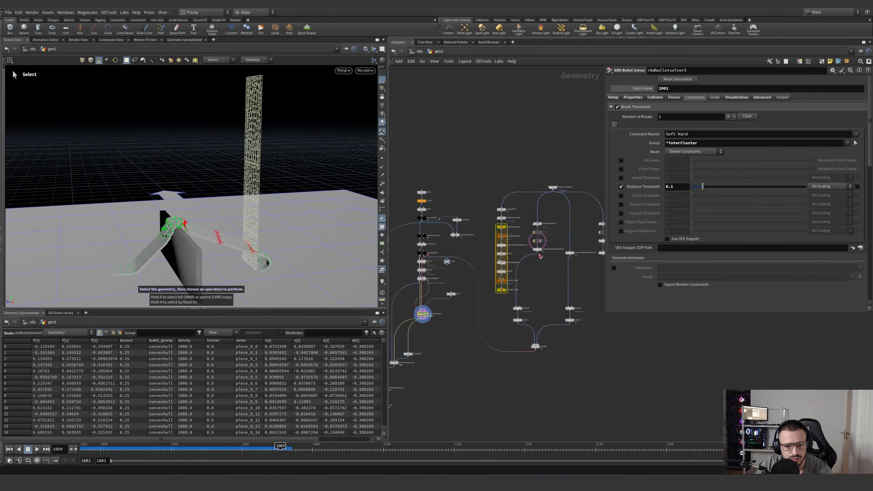
scroll(524, 222, down, 2)
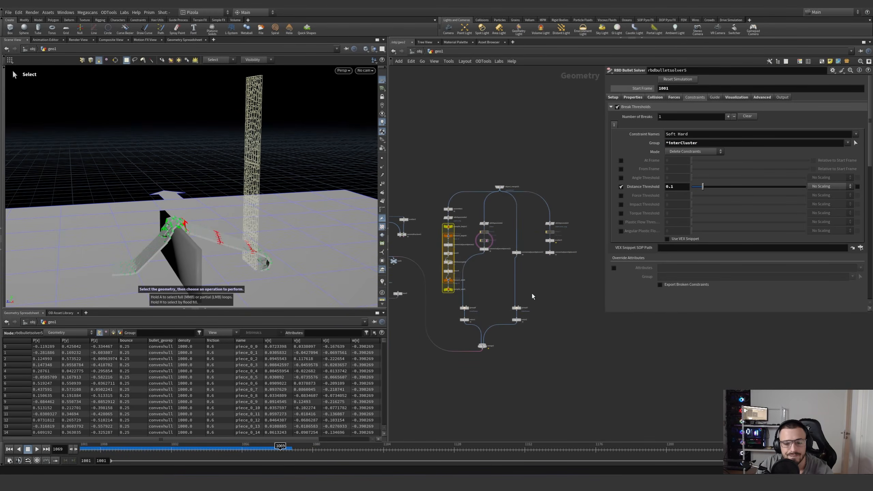
scroll(498, 266, down, 2)
scroll(483, 266, up, 7)
double_click(453, 273)
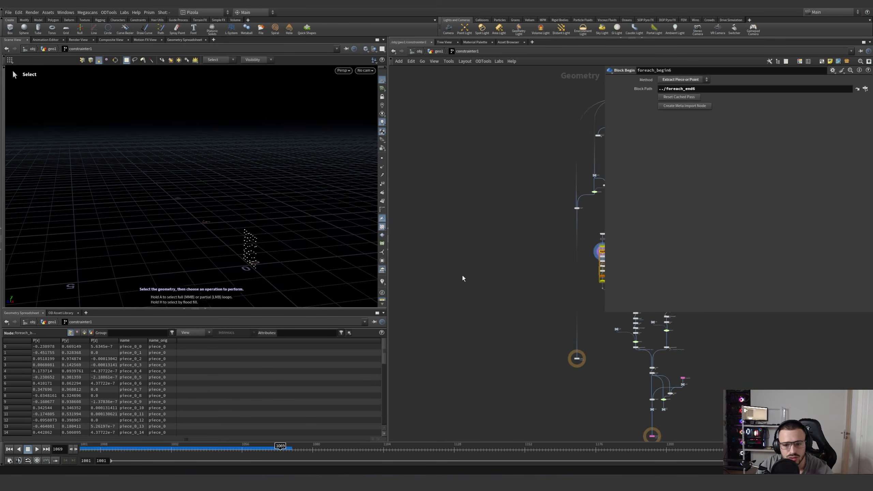
scroll(484, 288, down, 3)
middle_drag(512, 289, 483, 287)
scroll(558, 272, up, 6)
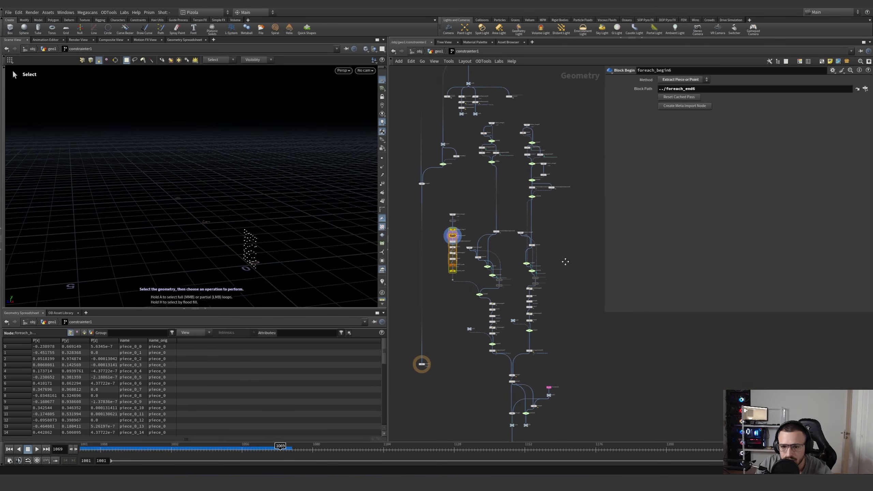
Examine the two parallel branches with the blast, switch, group promote and scatter nodes inside constrainter1
drag(580, 146, 580, 179)
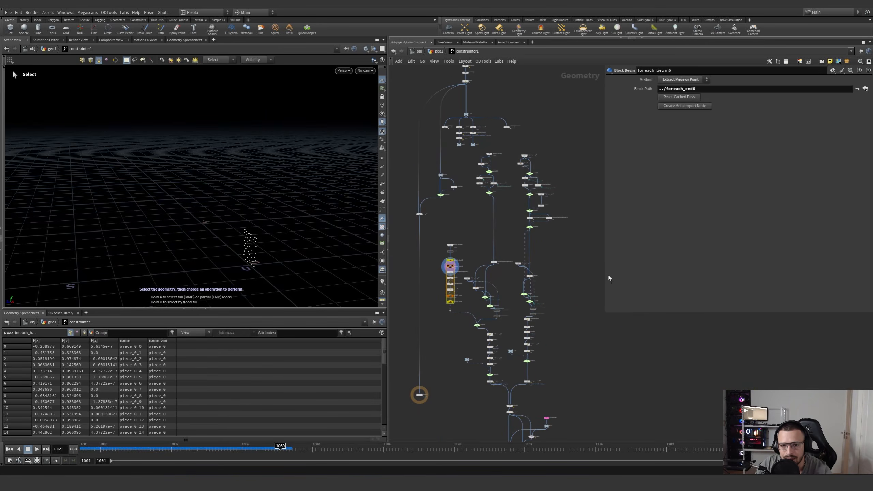
scroll(576, 264, down, 2)
middle_drag(576, 263, 575, 295)
scroll(575, 298, up, 10)
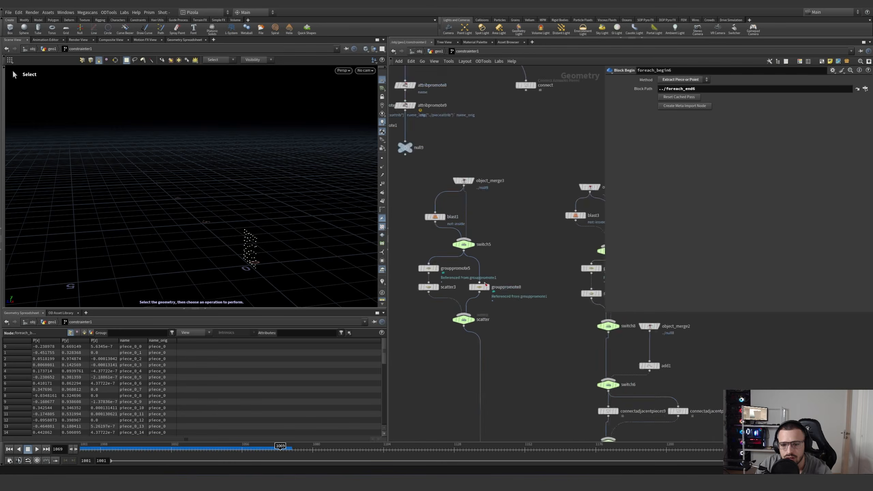
drag(508, 142, 457, 170)
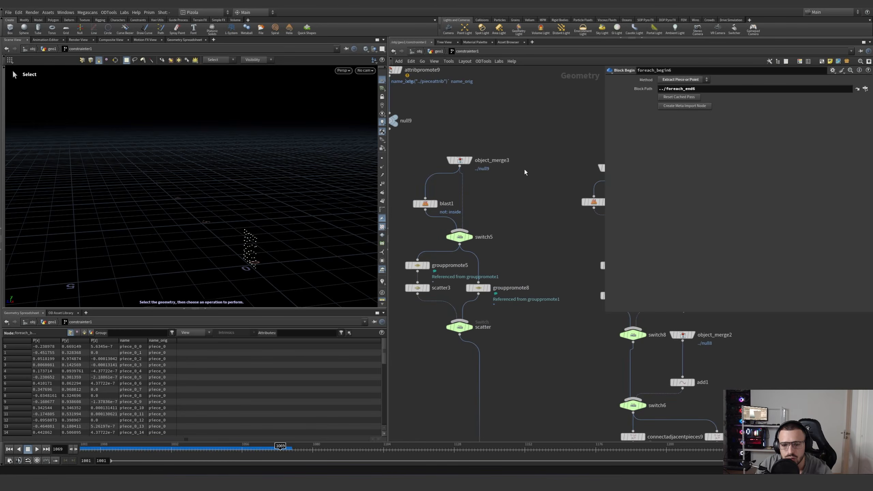
drag(521, 174, 420, 215)
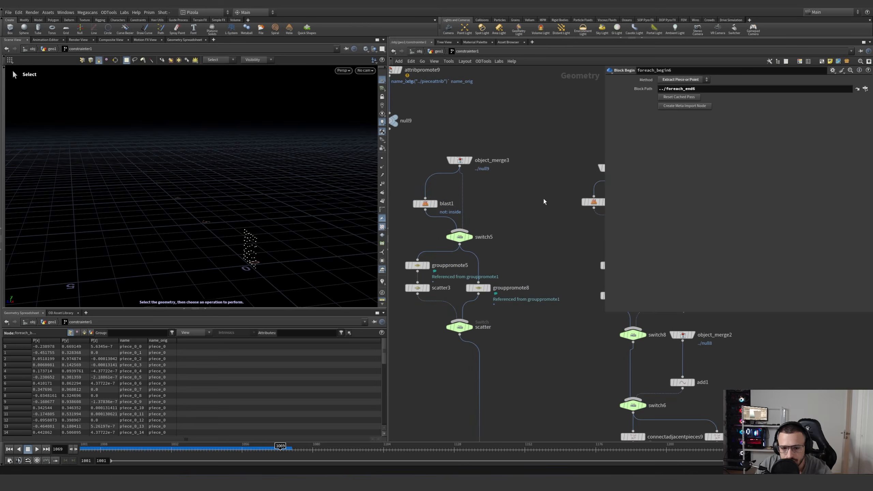
scroll(469, 242, down, 3)
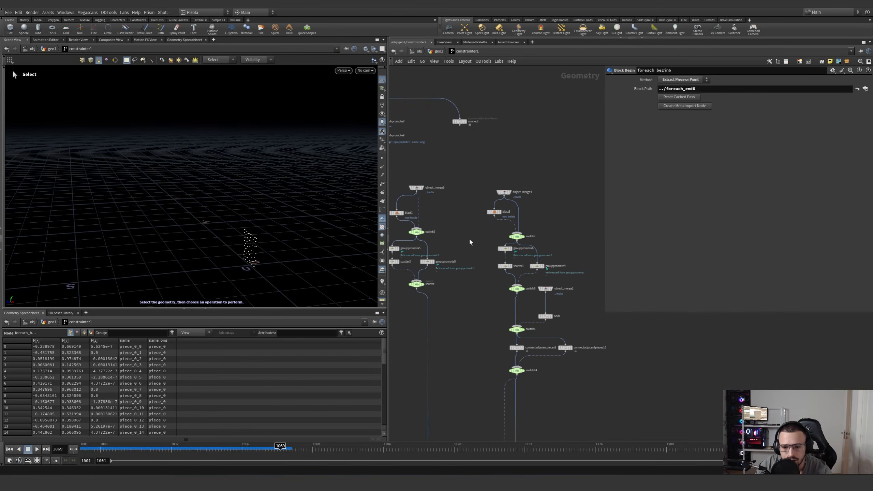
mouse_move(448, 260)
mouse_down()
mouse_move(426, 276)
mouse_move(447, 268)
mouse_up()
scroll(482, 281, down, 2)
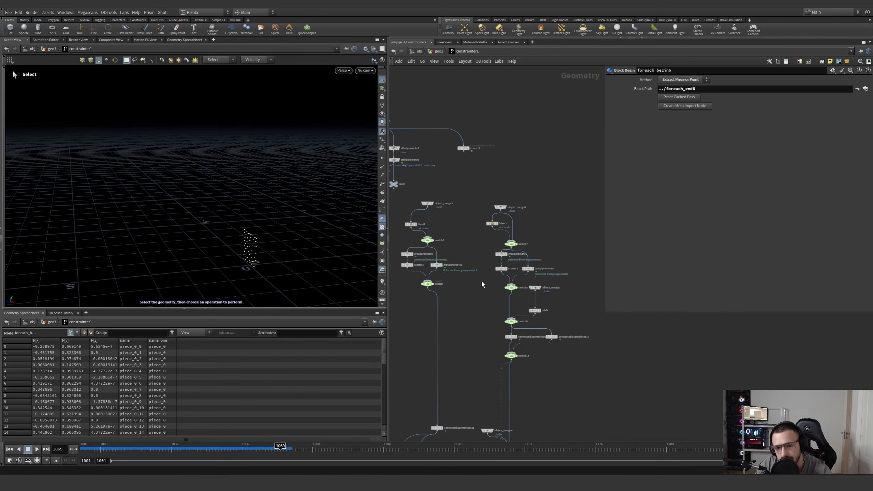
Select subnet1 below connectadjacentpieces11, and examine it alongside the for-each block and the neighbouring switches
middle_drag(485, 345, 482, 255)
middle_drag(445, 395, 501, 275)
scroll(501, 276, up, 3)
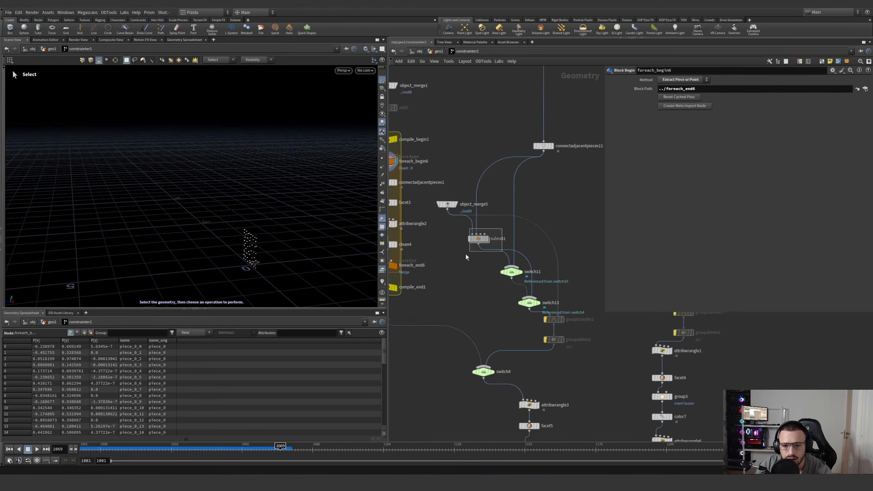
click(478, 238)
scroll(564, 243, down, 2)
middle_drag(569, 250, 563, 250)
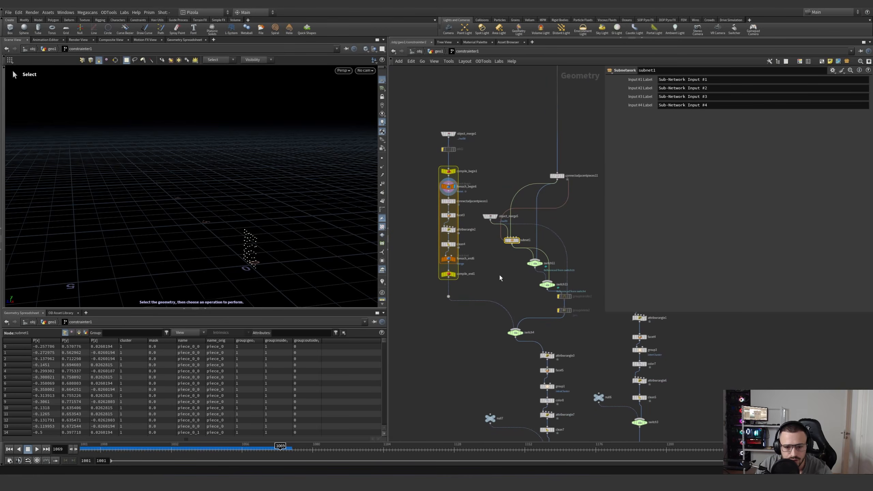
mouse_move(481, 295)
mouse_down()
mouse_move(427, 162)
mouse_move(449, 180)
mouse_move(481, 288)
mouse_up()
middle_drag(491, 279, 356, 256)
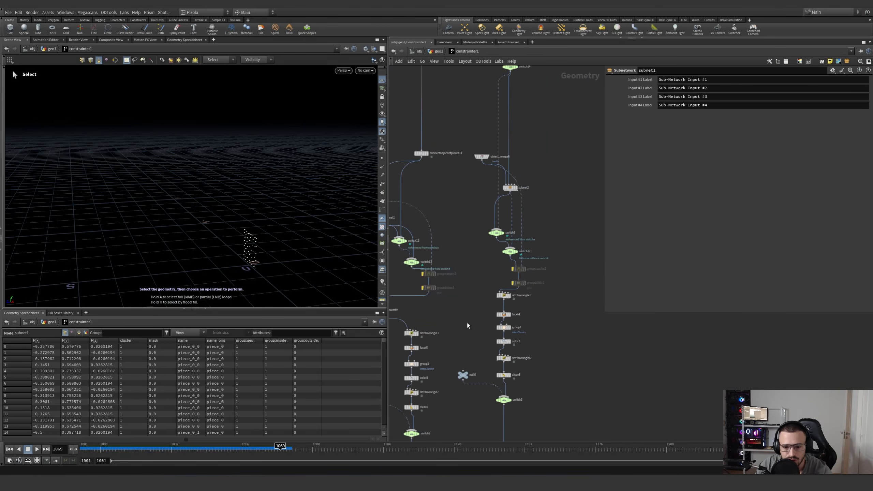
Select attribwrangle1 above the interCluster group, highlight its VEX code, and follow the branches down to the merged network output
middle_drag(467, 323, 458, 270)
scroll(510, 275, up, 5)
drag(526, 234, 435, 271)
click(461, 206)
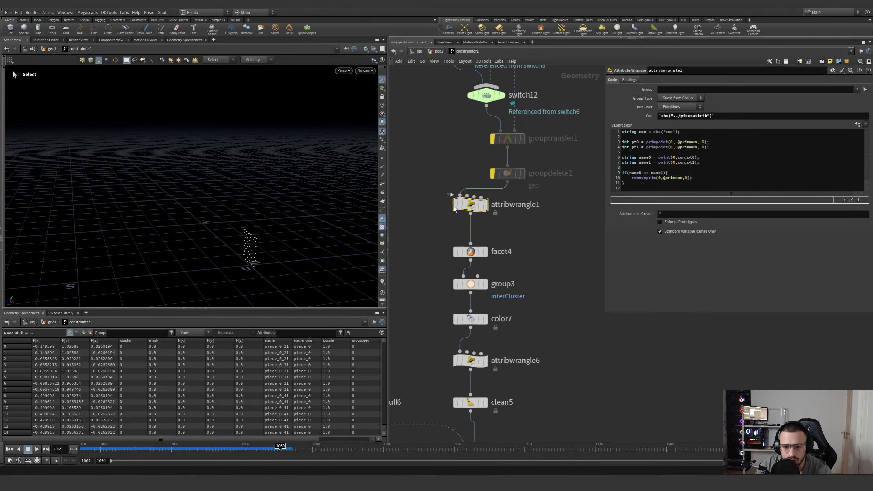
key(ctrl+a)
scroll(554, 276, down, 5)
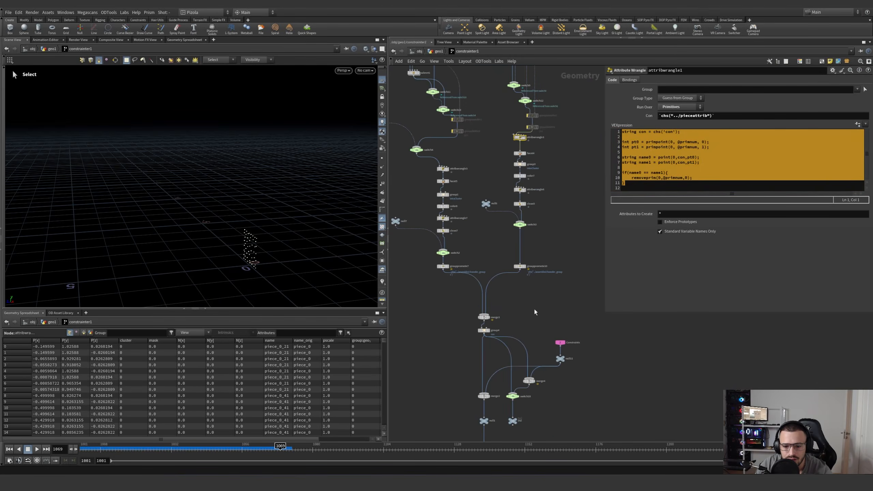
middle_drag(559, 349, 524, 320)
scroll(542, 326, down, 4)
middle_drag(535, 96, 491, 191)
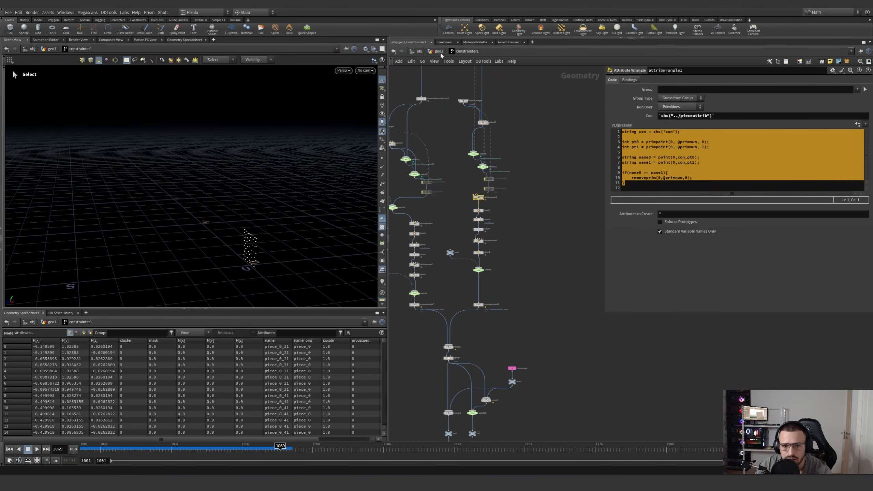
scroll(543, 191, down, 6)
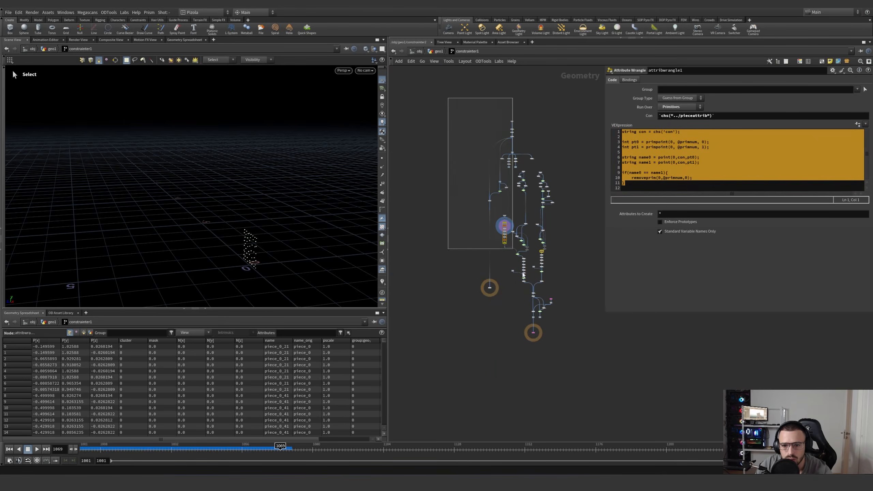
Return from constrainter1 to the geo1 network and examine the constrainter1 cluster and search parameters
drag(522, 275, 580, 389)
click(438, 51)
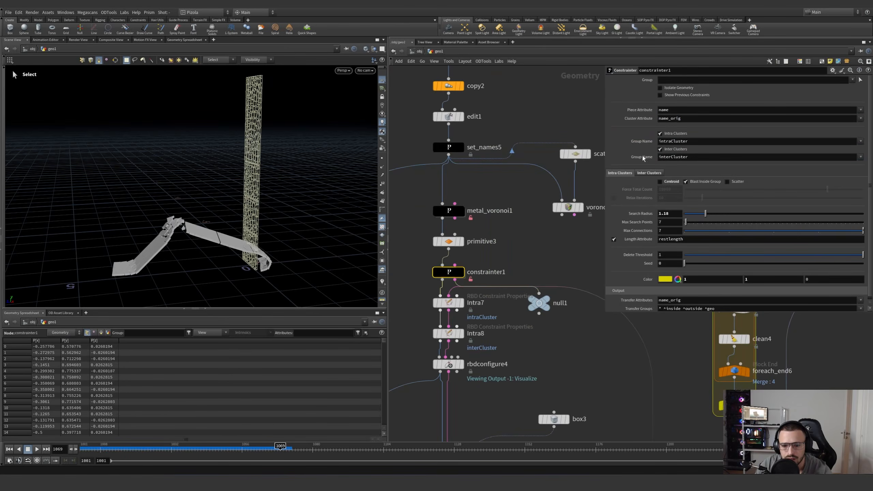
scroll(727, 151, down, 1)
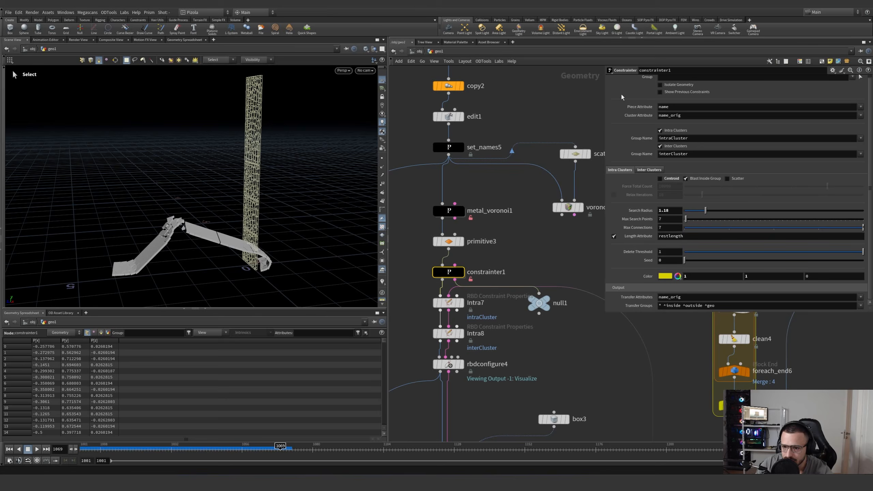
scroll(581, 241, down, 5)
Select all nodes of the hand-built constraint branches down to merge1 for comparison, and select constrainter1 again
middle_drag(554, 236, 323, 228)
drag(572, 124, 400, 390)
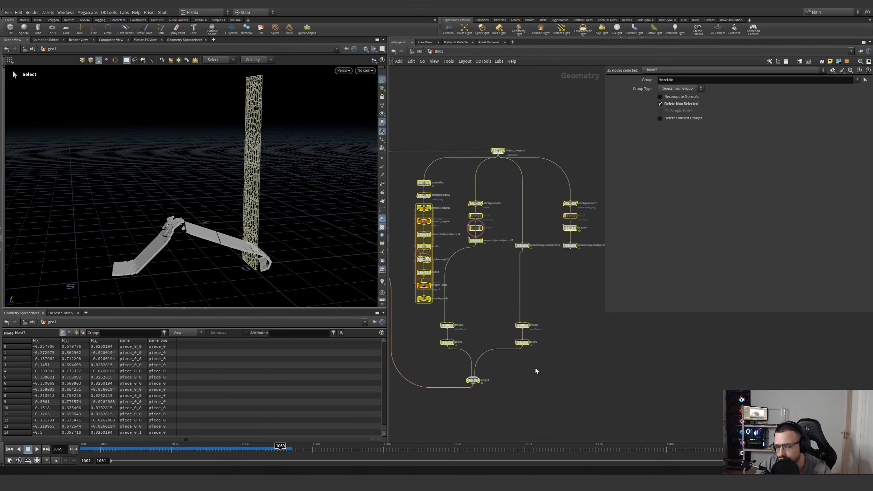
scroll(535, 370, down, 2)
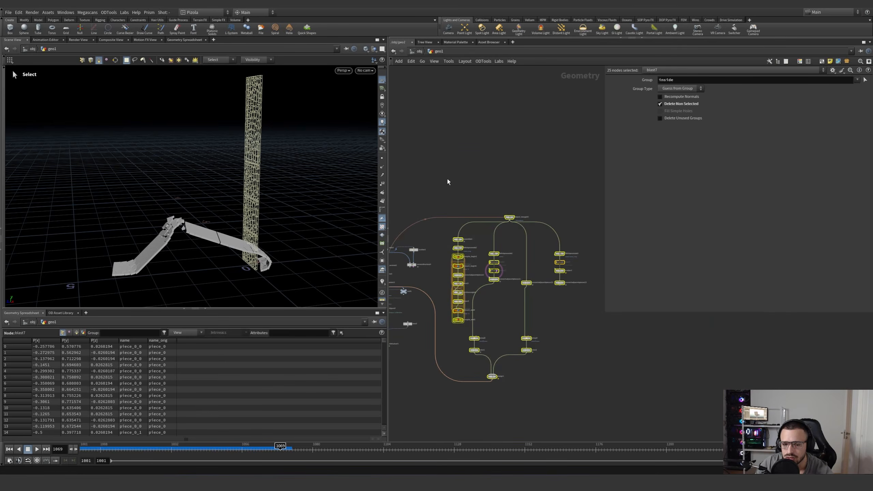
middle_drag(464, 209, 503, 166)
mouse_move(486, 154)
mouse_down()
mouse_move(582, 286)
mouse_move(532, 259)
mouse_up()
scroll(419, 257, up, 5)
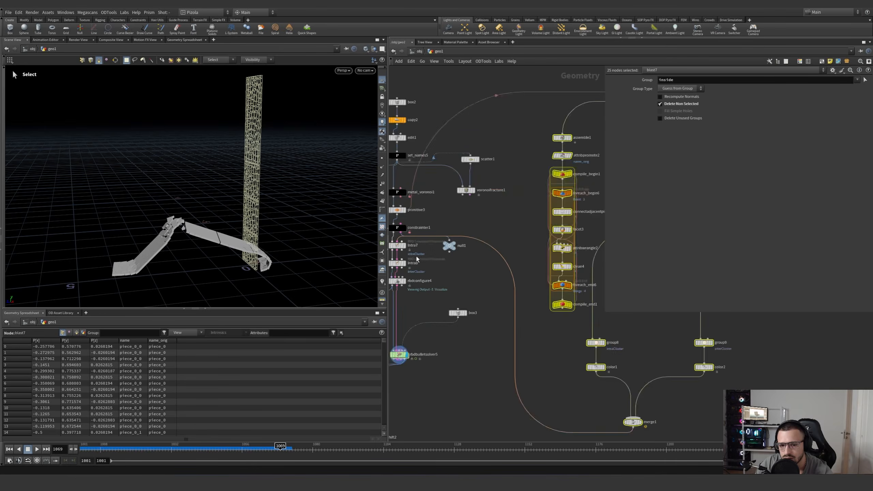
middle_drag(444, 217, 528, 215)
click(475, 215)
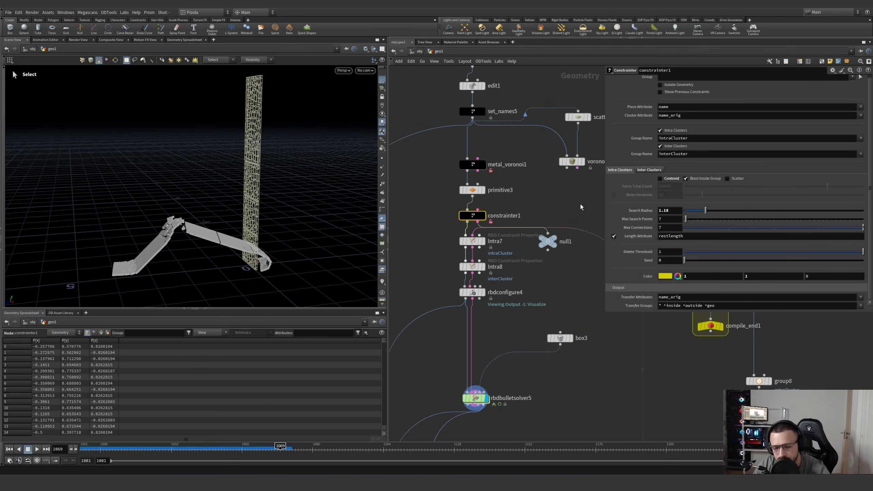
Reset the timeline to frame 1001 and enter metal_behavior1 inside the forces network of rbdbulletsolver5
scroll(525, 207, down, 2)
middle_drag(532, 212, 480, 194)
scroll(438, 335, up, 4)
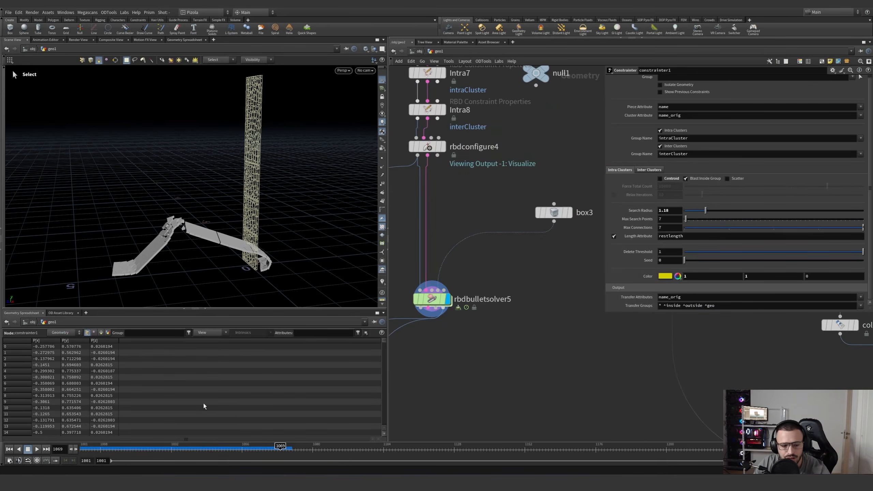
drag(130, 448, 47, 450)
double_click(433, 300)
middle_drag(499, 320, 342, 334)
scroll(501, 299, up, 4)
click(504, 278)
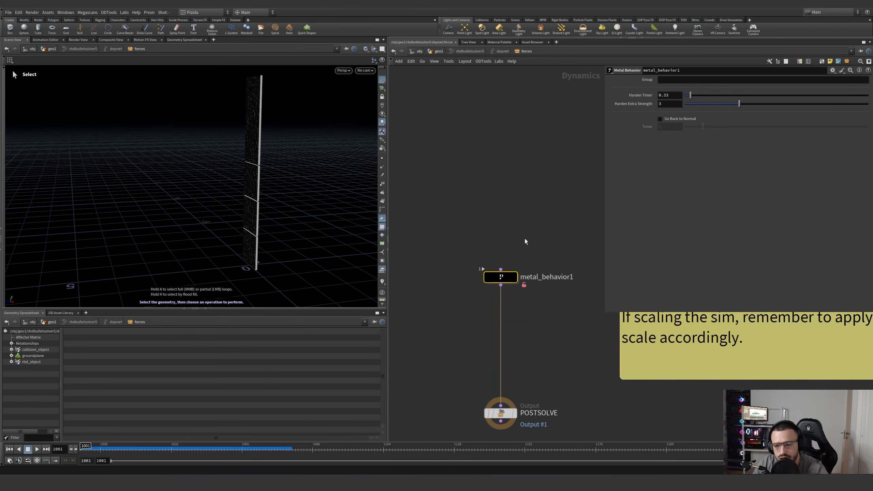
double_click(503, 279)
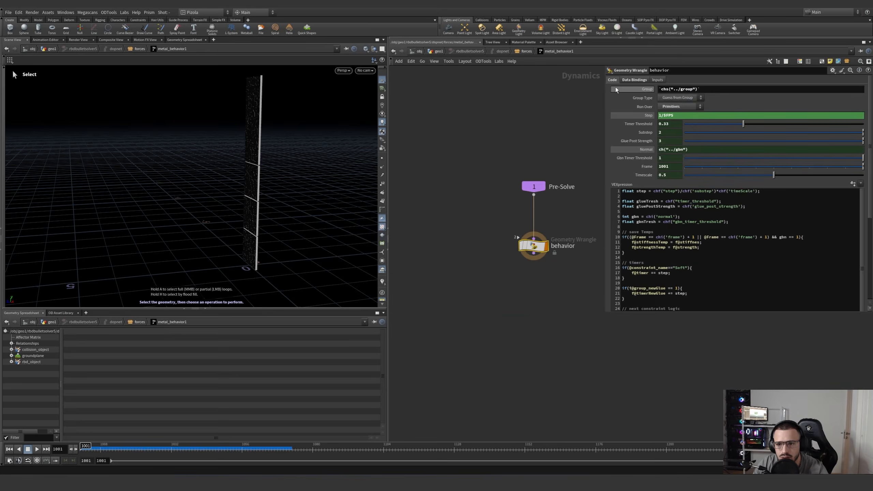
Examine the behavior wrangle's data bindings and its VEX code, widening the parameter pane to read it fully
drag(648, 86, 645, 86)
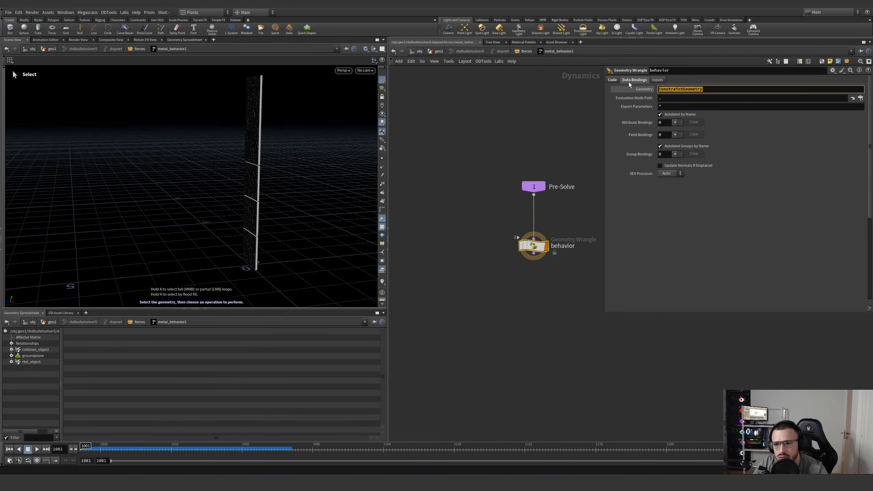
click(612, 79)
middle_drag(534, 161, 466, 148)
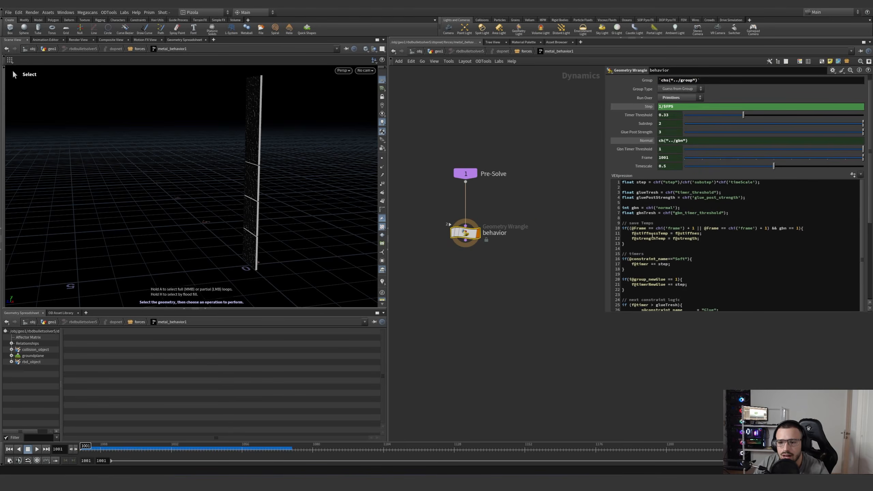
drag(604, 312, 520, 429)
scroll(605, 347, down, 3)
drag(591, 353, 596, 322)
scroll(596, 312, down, 1)
scroll(596, 312, up, 1)
scroll(596, 312, down, 1)
scroll(565, 246, up, 4)
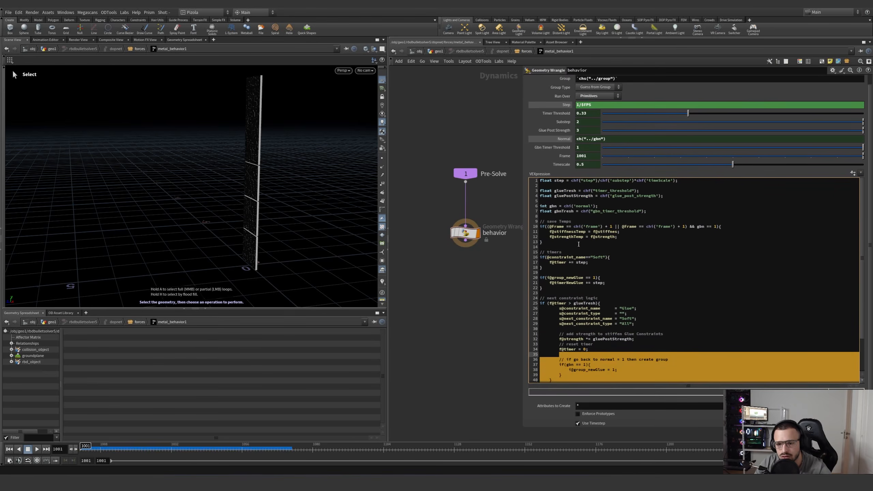
Open the behavior wrangle's VEX snippet in a separate editor window and enlarge it to show the whole code
click(568, 246)
key(alt+e)
drag(659, 317, 796, 438)
drag(511, 178, 294, 9)
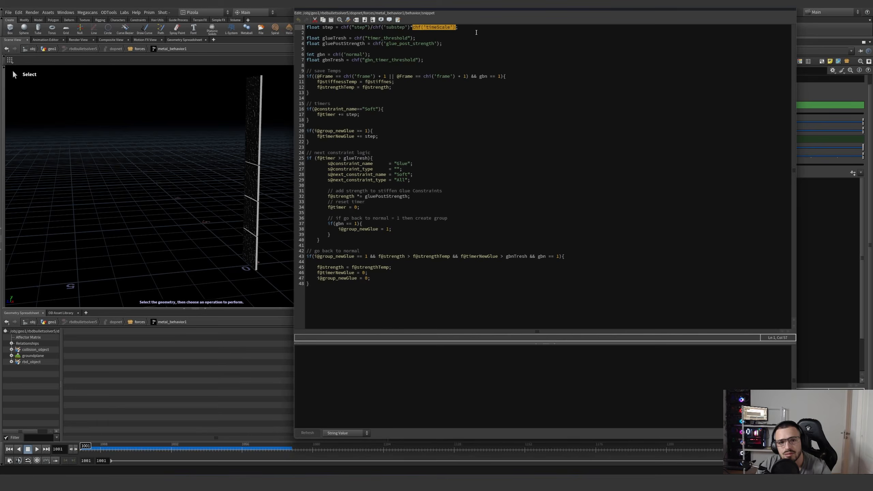
Highlight the variable declarations on lines 1 to 7, covering step, glueTresh, gluePostStrength, gbn and gbnTresh
drag(476, 32, 304, 25)
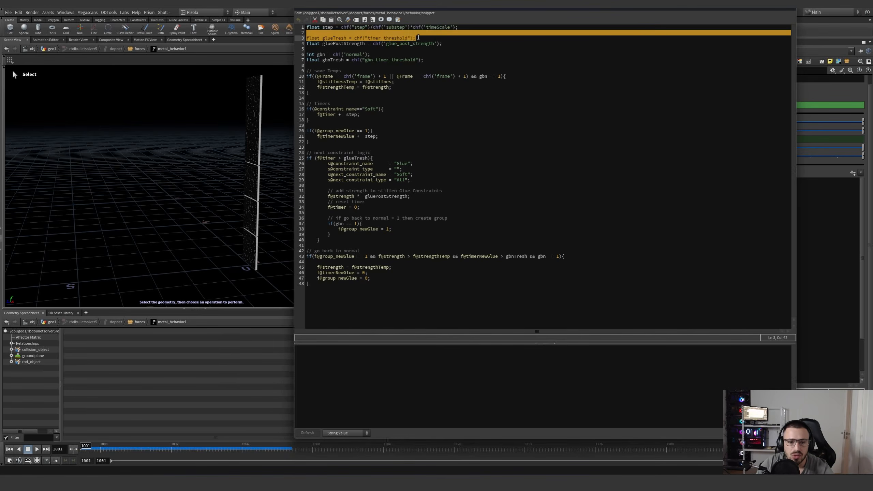
drag(443, 44, 313, 45)
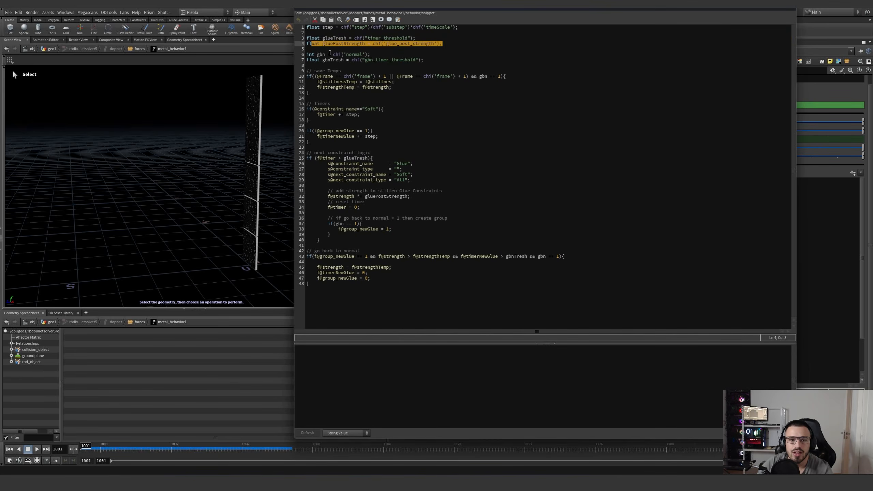
drag(373, 55, 330, 56)
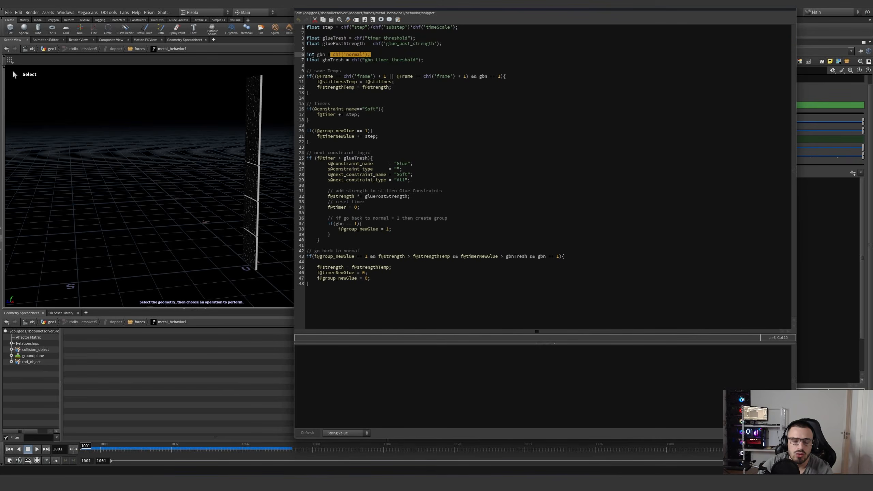
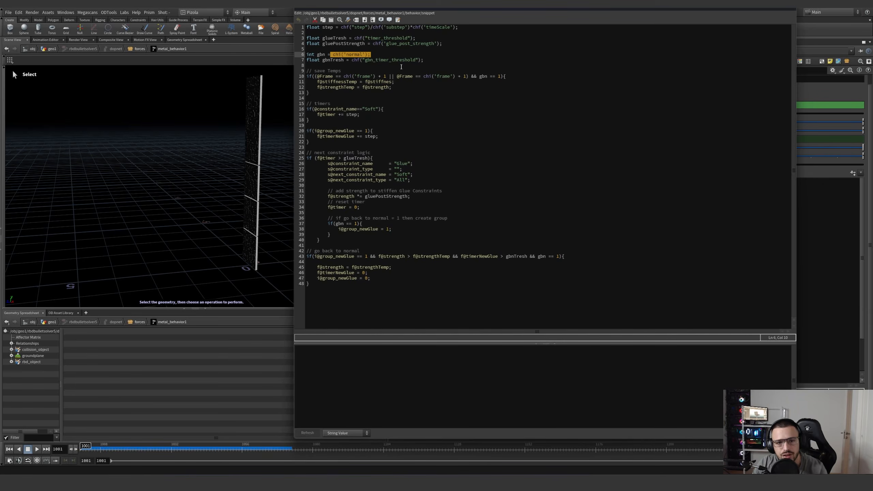
drag(424, 60, 302, 54)
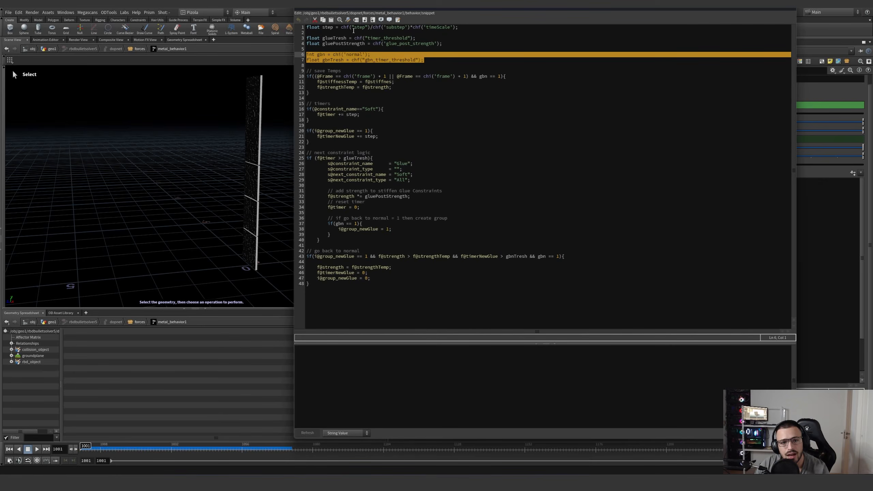
drag(343, 29, 368, 29)
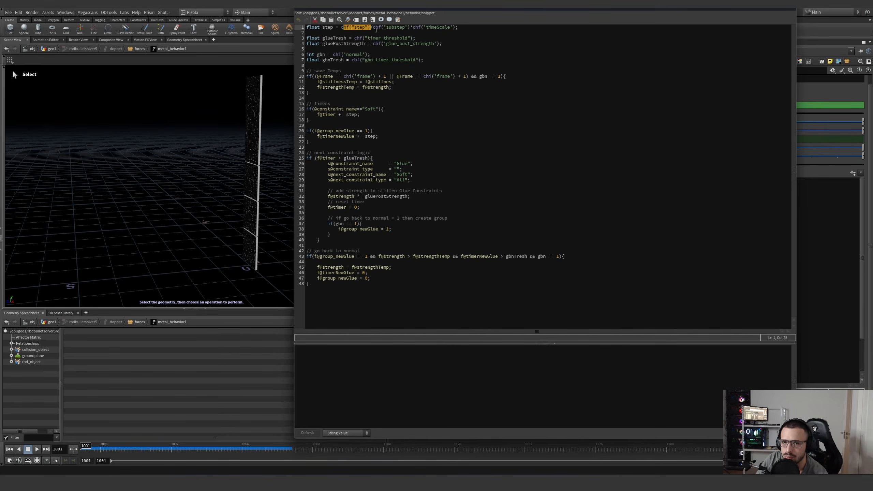
drag(372, 28, 455, 29)
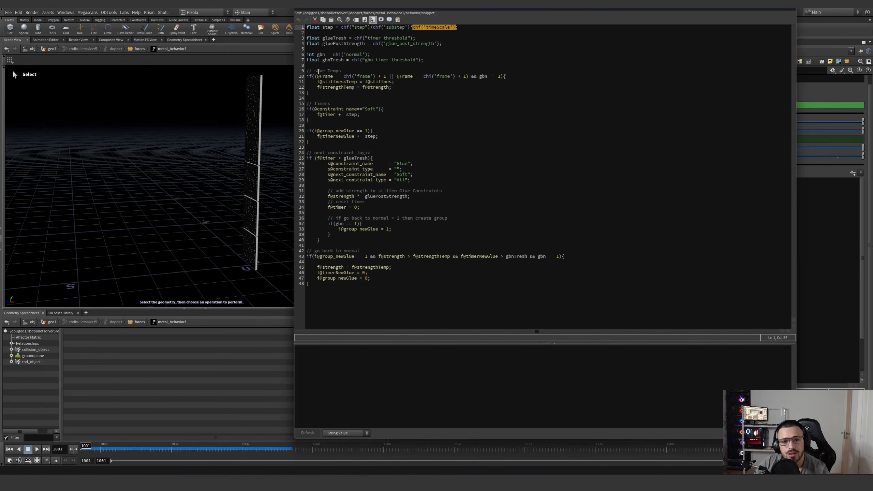
Remove the "+ 1" from the second frame comparison in the save Temps condition on line 10
drag(343, 71, 371, 75)
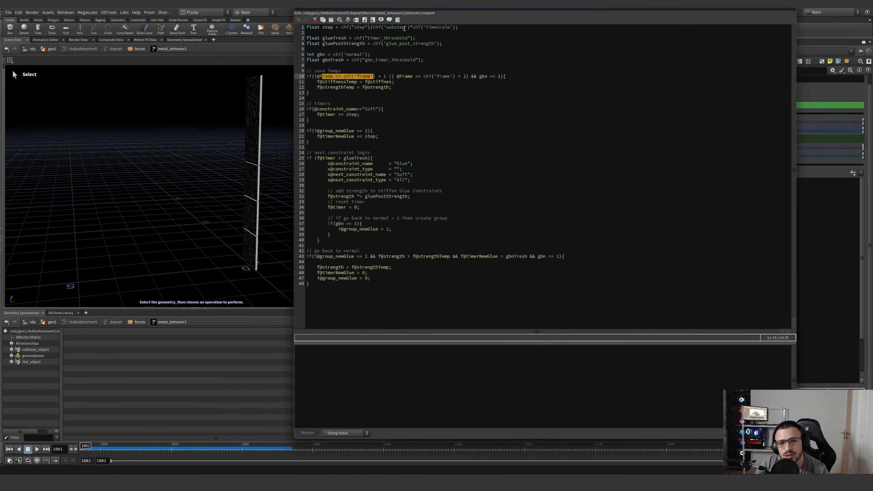
double_click(383, 76)
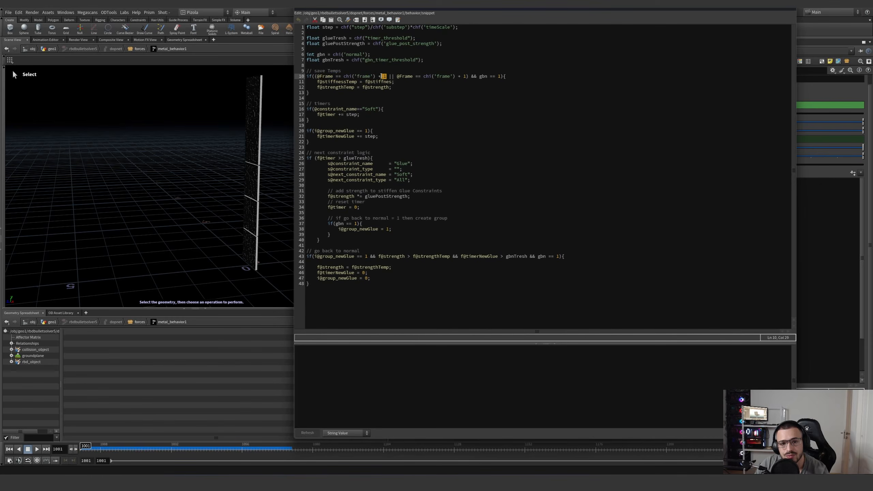
drag(416, 14, 406, 24)
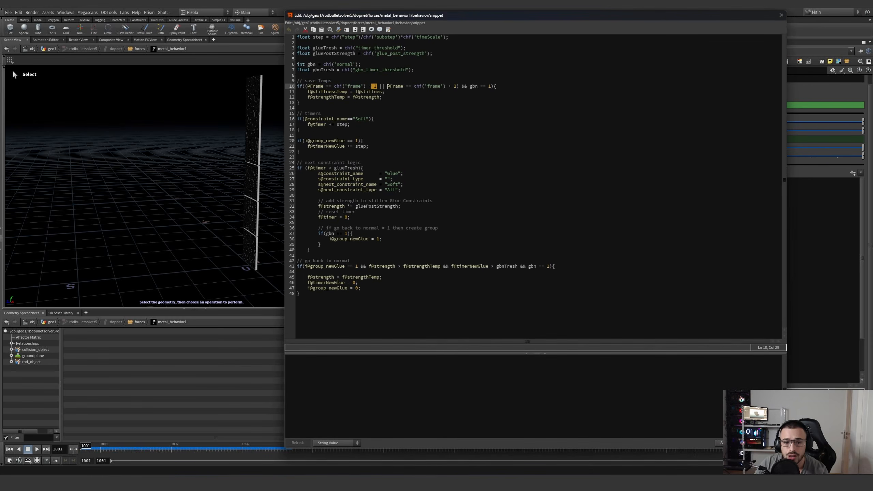
drag(387, 86, 446, 88)
click(454, 87)
key(BackSpace)
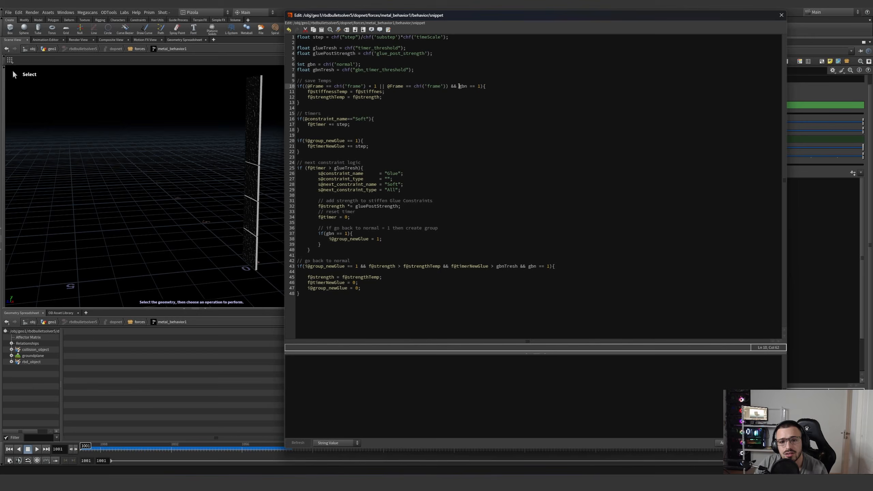
text())
Highlight the gbn == 1 check and both sides of the stiffnessTemp assignment in the save Temps block
drag(460, 86, 480, 86)
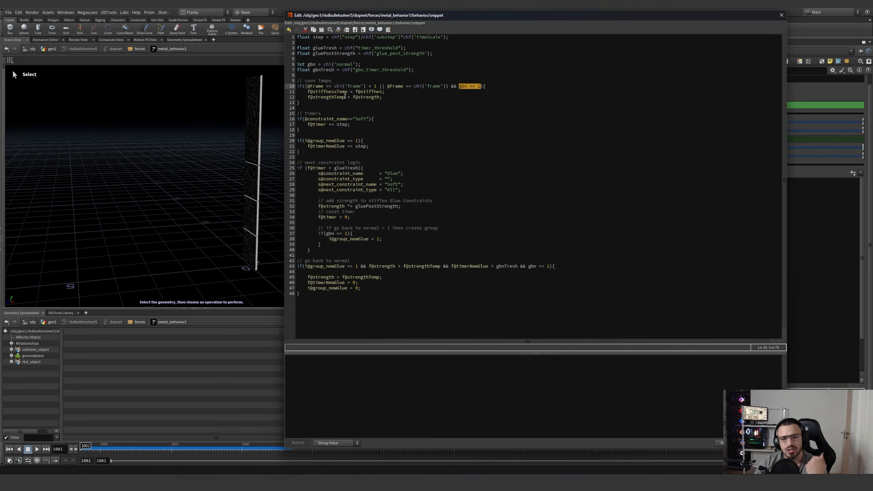
drag(347, 91, 305, 91)
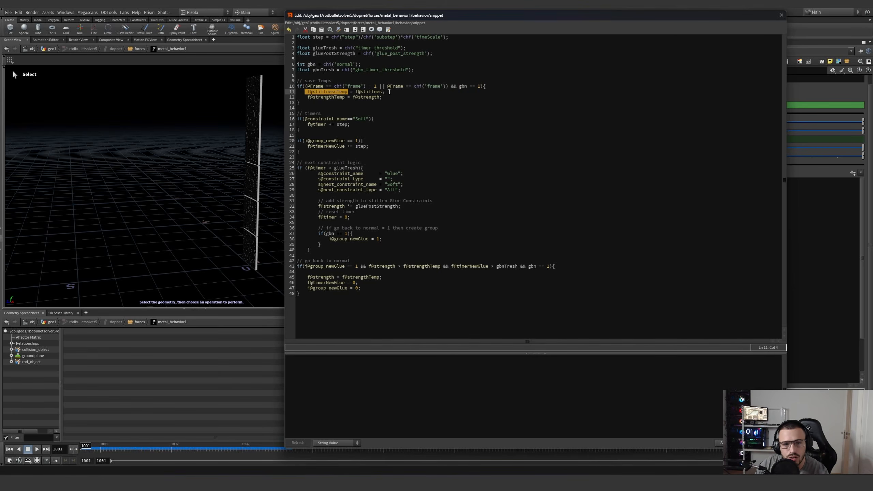
drag(389, 91, 356, 91)
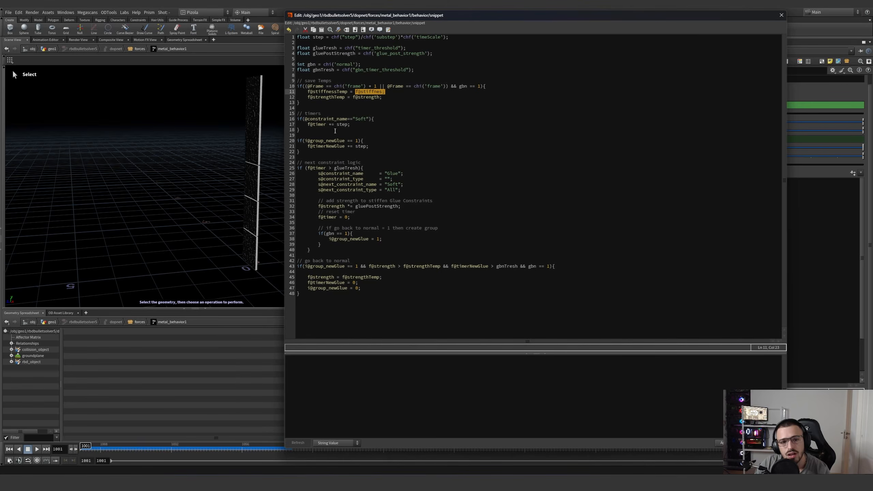
Highlight the timer block for "Soft" constraints and its increment line, and trace the step variable to its declaration
drag(335, 131, 294, 120)
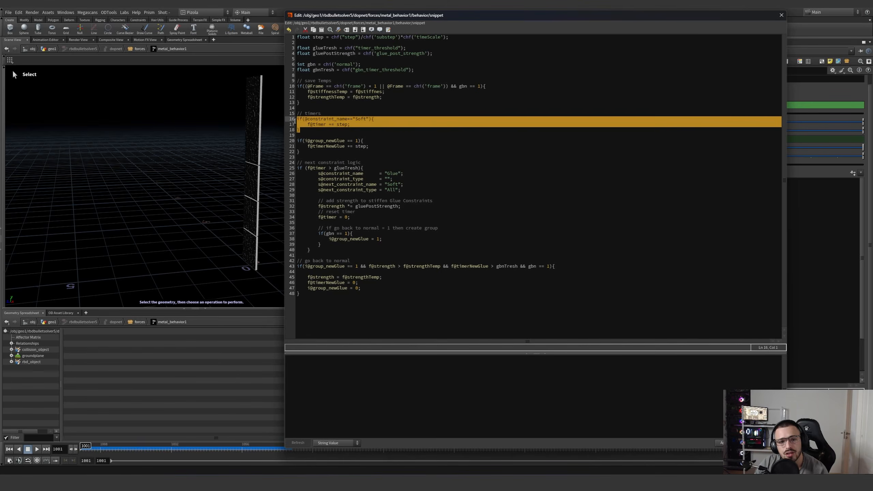
click(374, 124)
drag(349, 123, 308, 126)
click(341, 125)
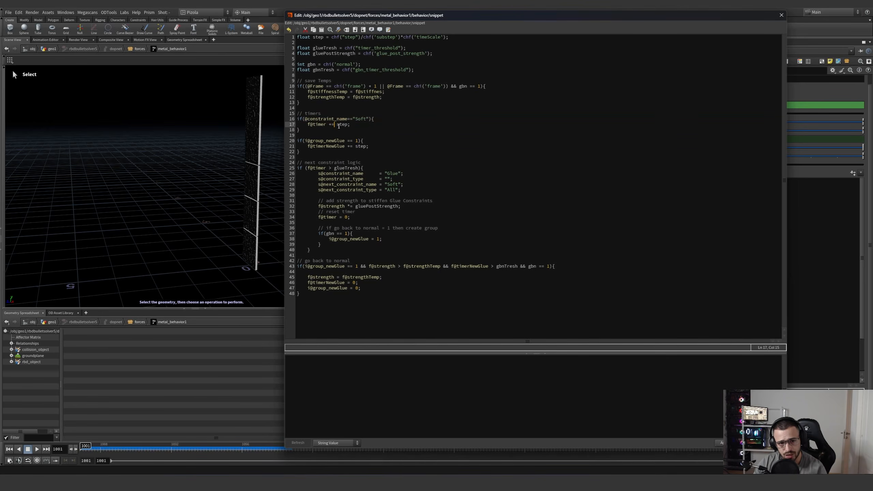
click(315, 38)
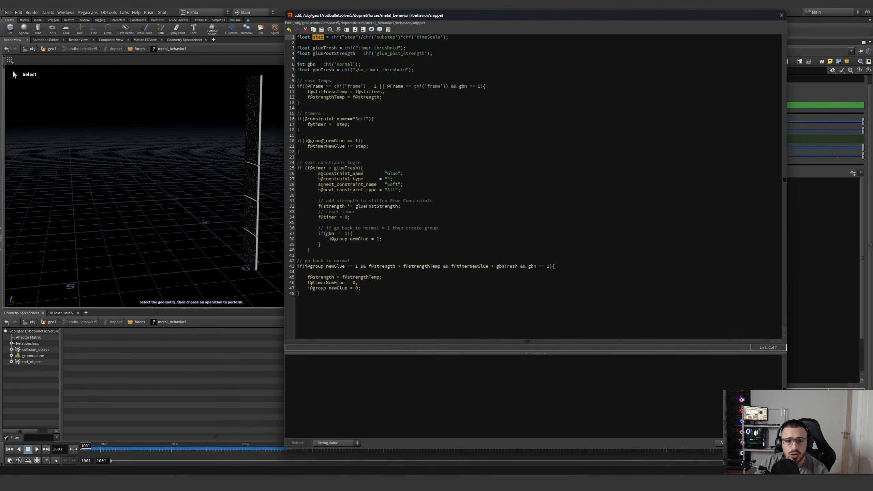
Highlight the newGlue group condition, its timerNewGlue increment, and the comment heading the next constraint logic
drag(325, 141, 347, 141)
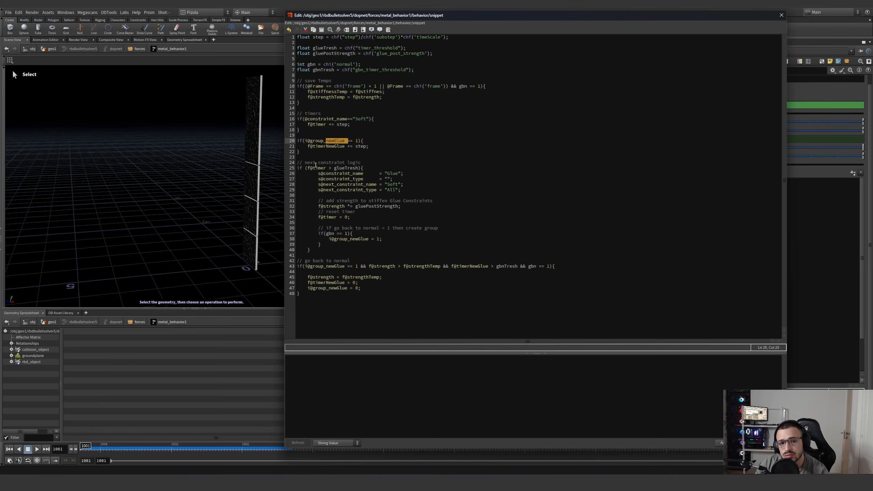
drag(315, 165, 348, 168)
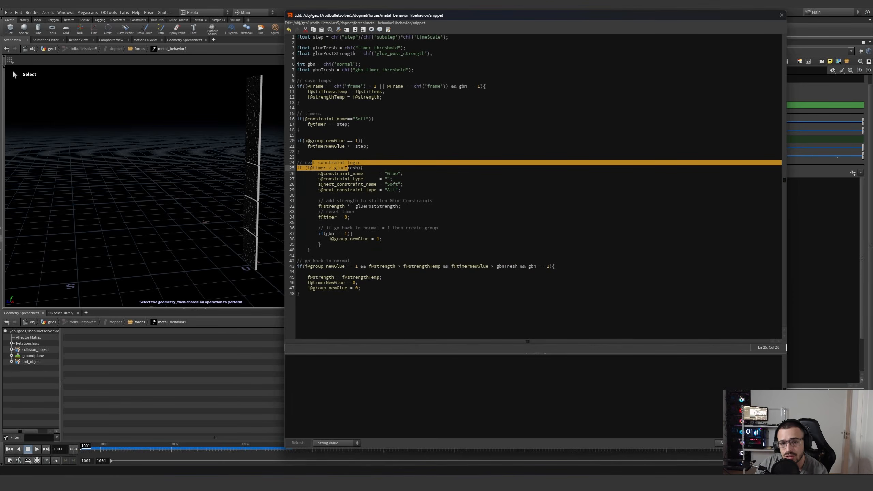
drag(369, 146, 304, 147)
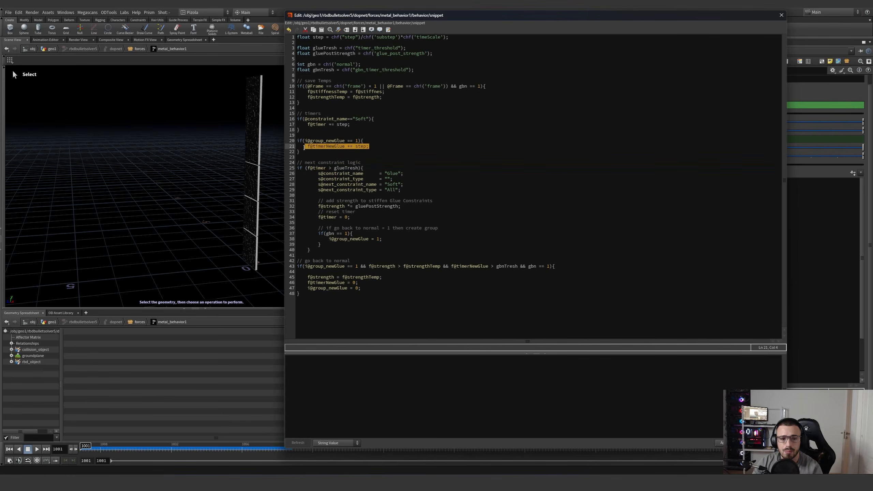
click(319, 148)
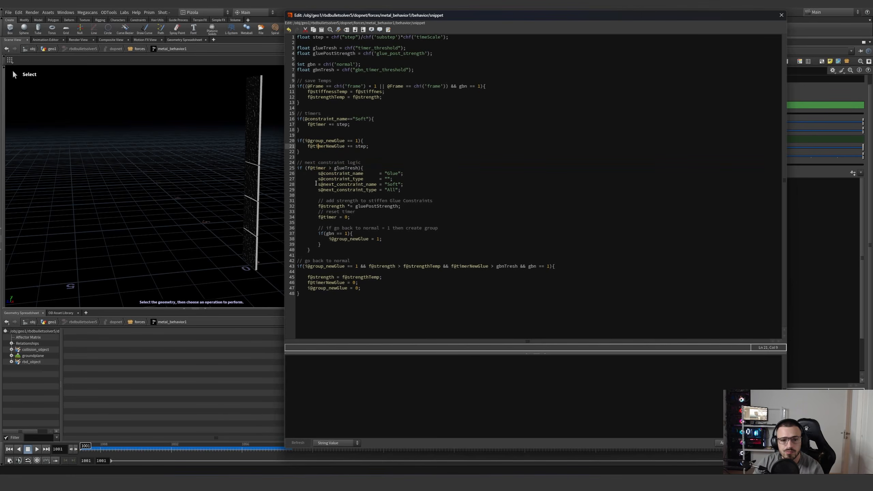
drag(301, 157, 276, 113)
drag(304, 163, 372, 161)
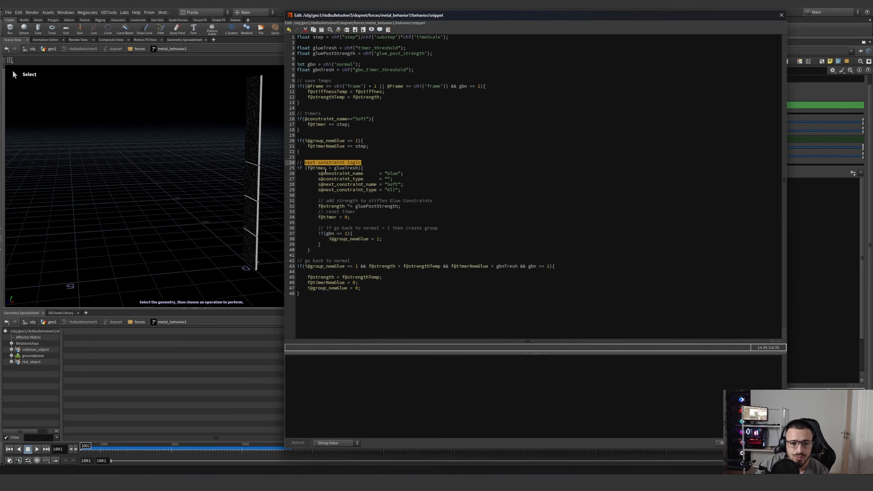
Highlight the glueTresh comparison on line 25 and the current and next constraint name and type assignments beneath it
drag(330, 169, 357, 169)
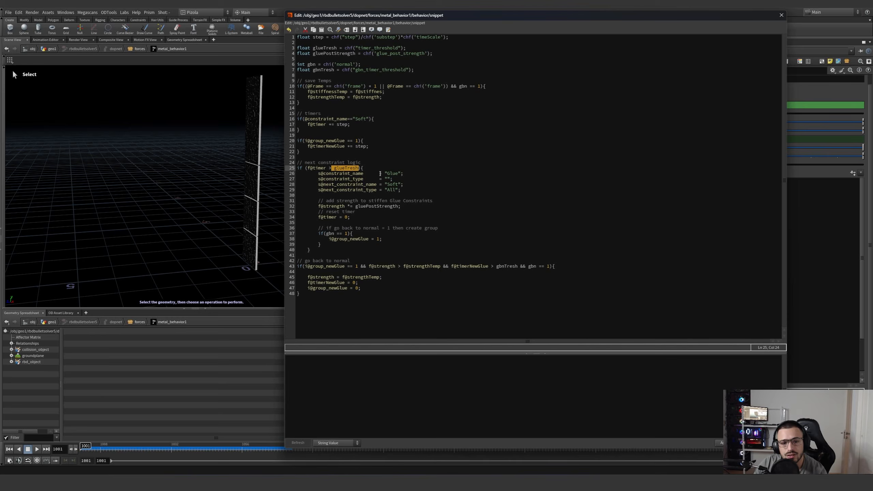
drag(384, 173, 332, 179)
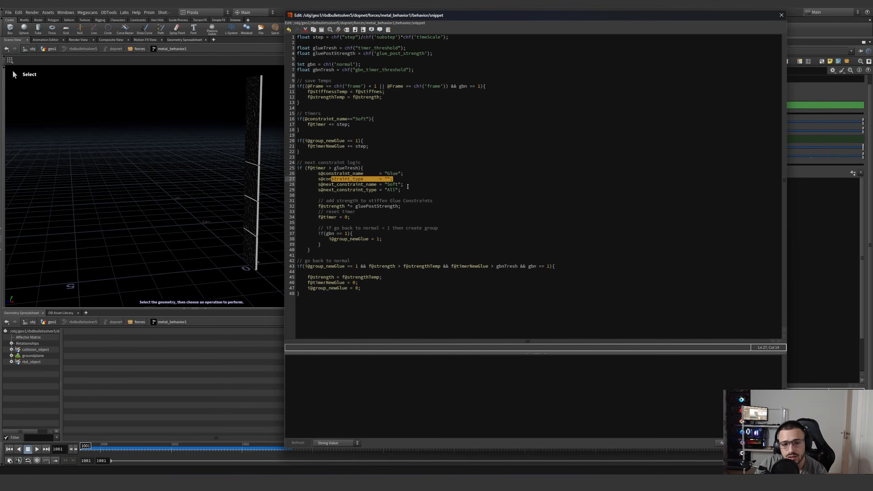
drag(404, 185, 299, 201)
click(297, 174)
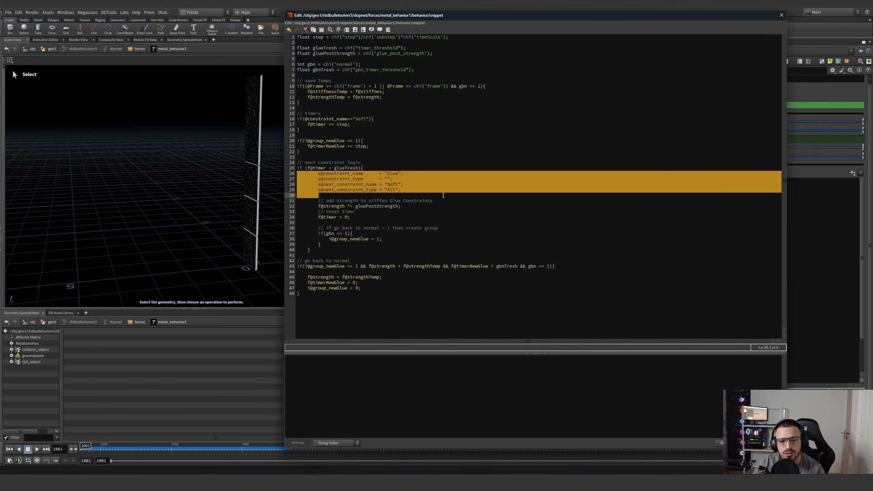
Highlight the gluePostStrength multiplication and its comment, and move the code editor aside to check the behavior wrangle's parameters
drag(401, 206, 296, 200)
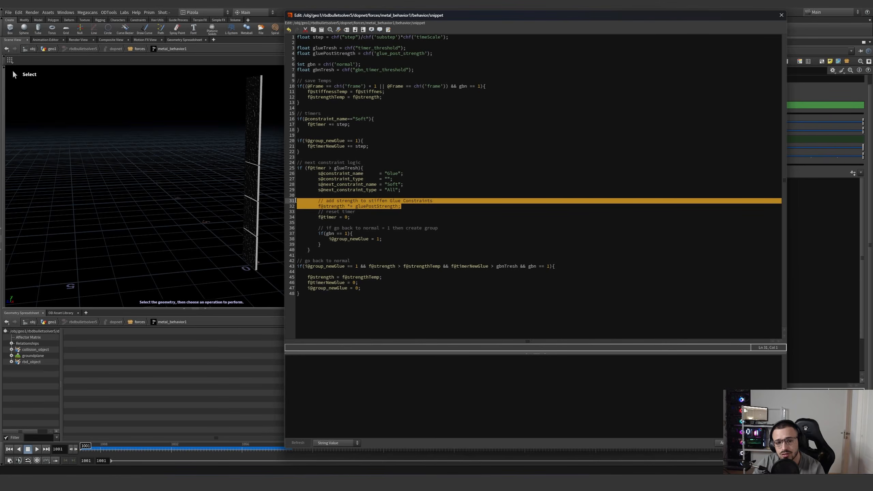
click(398, 206)
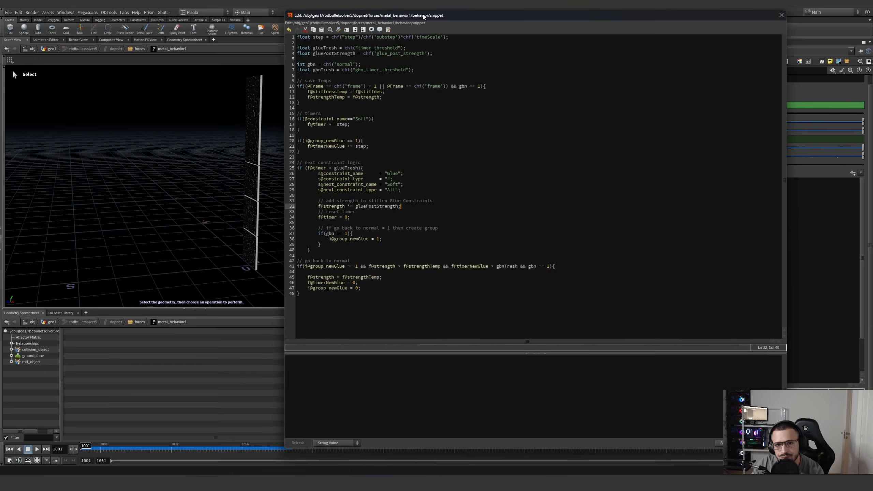
drag(424, 17, 169, 30)
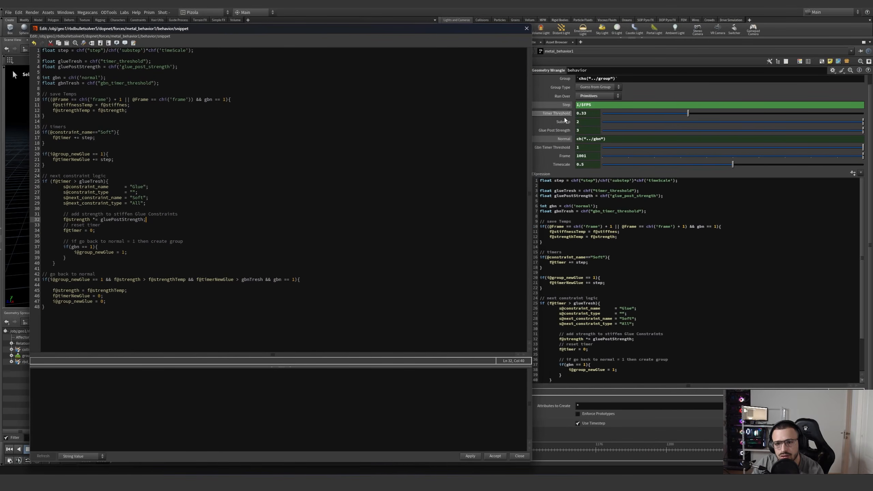
drag(385, 29, 565, 32)
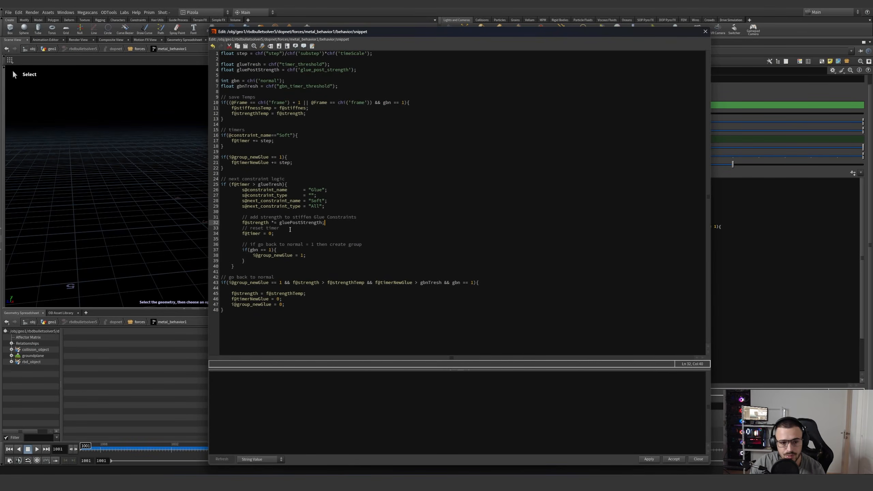
Highlight the f@timer reset, the newGlue group assignment under gbn == 1, and the save Temps block
drag(274, 234, 242, 233)
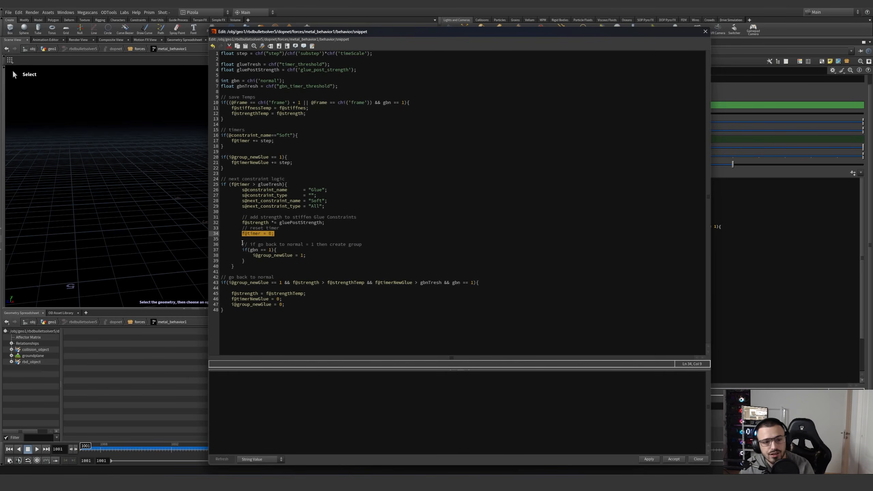
drag(259, 244, 292, 254)
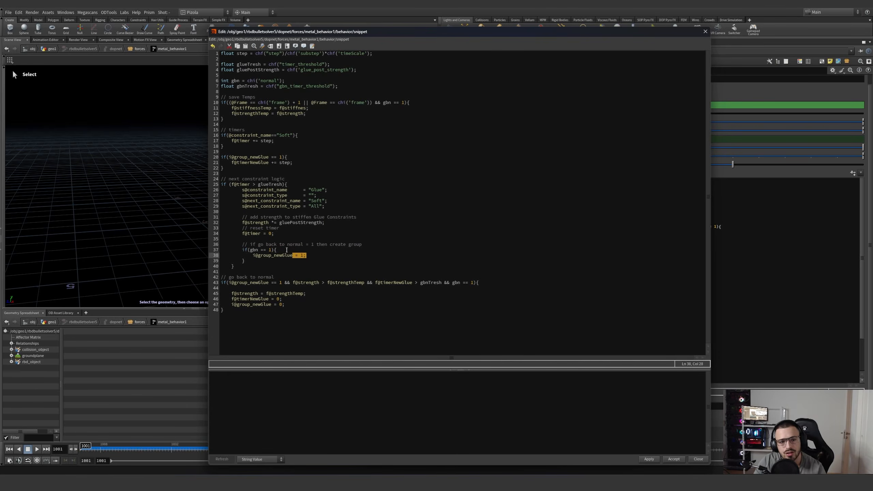
drag(322, 113, 216, 104)
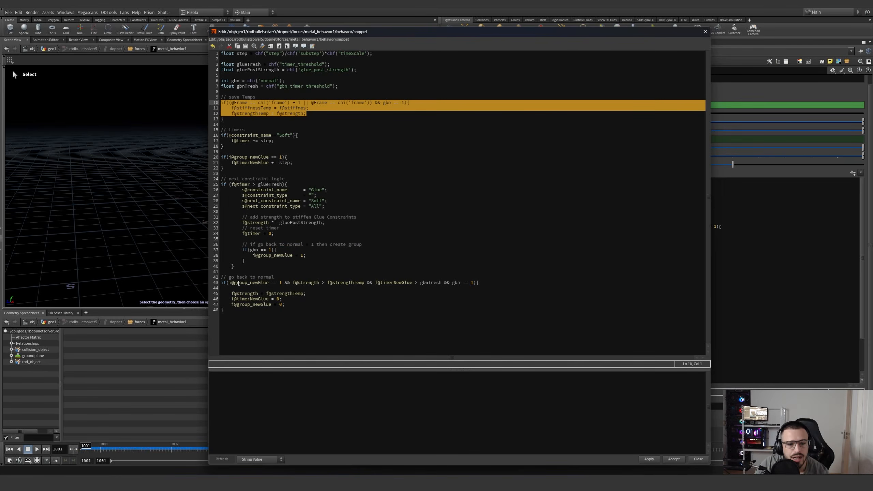
Highlight the strength and timerNewGlue comparisons in the go back to normal condition and the f@strength restore line
drag(252, 283, 356, 282)
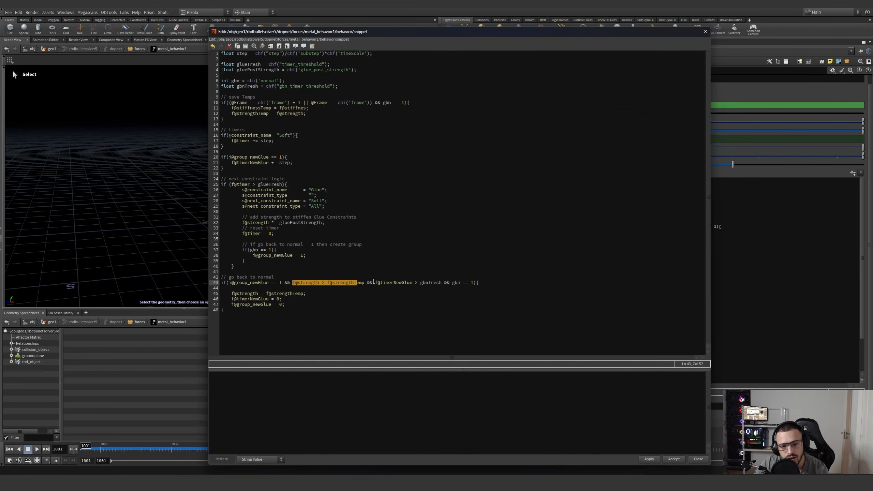
mouse_move(366, 283)
mouse_down()
mouse_move(382, 282)
mouse_move(373, 282)
mouse_up()
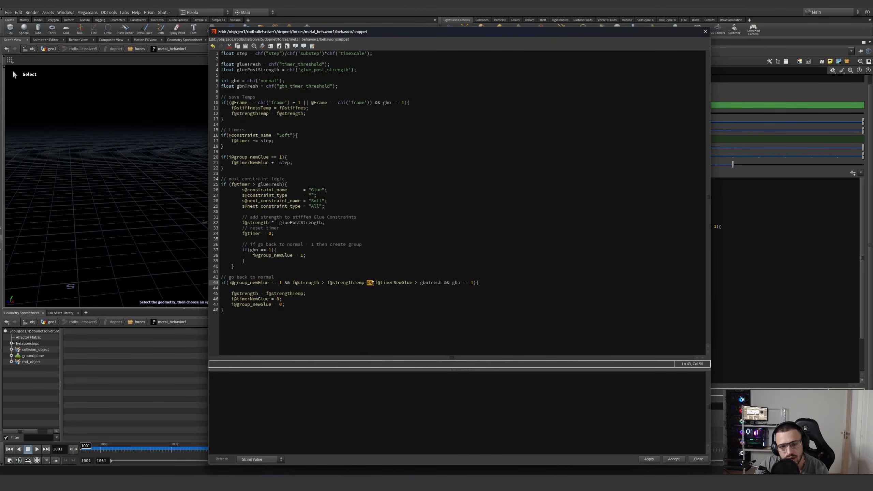
click(394, 283)
drag(418, 283, 309, 296)
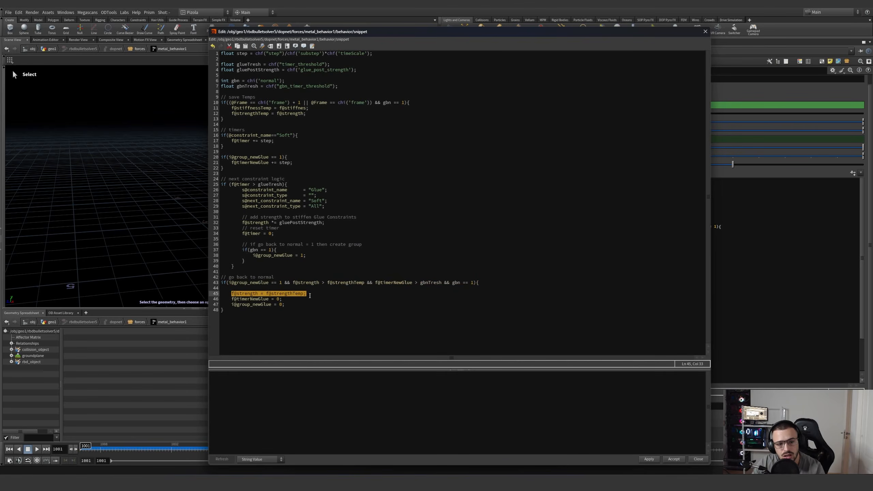
Highlight the timerNewGlue and group_newGlue resets, and select the code from the timer reset to the end of the snippet
click(311, 294)
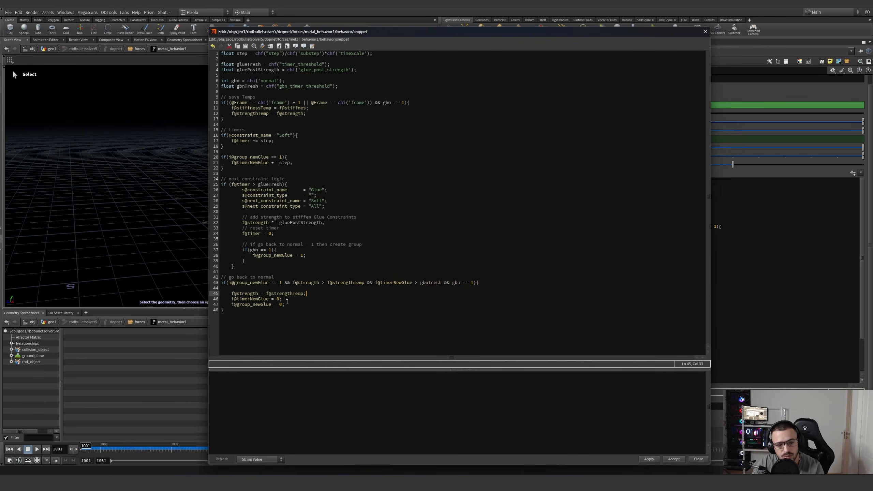
drag(285, 299, 232, 305)
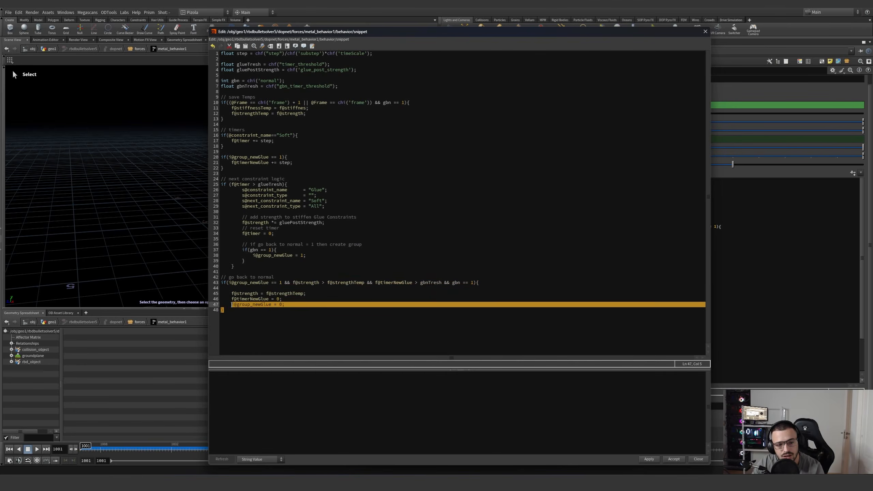
drag(288, 299, 231, 299)
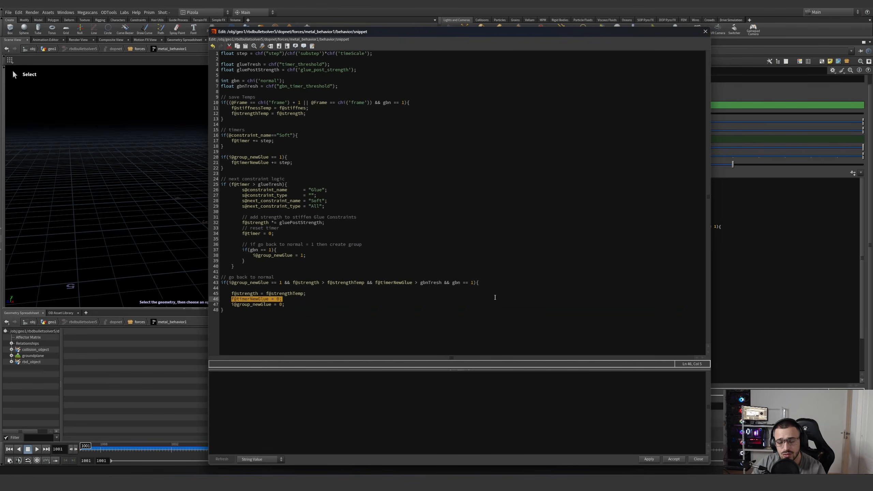
drag(326, 311, 330, 276)
drag(322, 329, 349, 228)
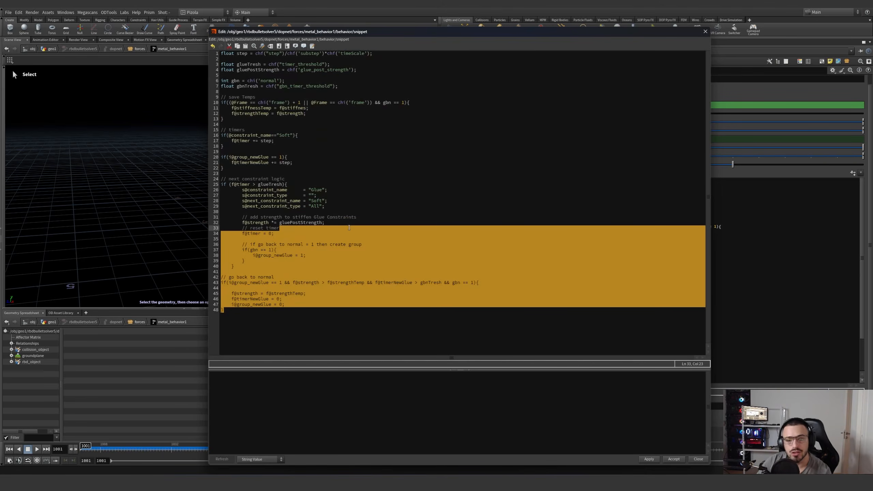
key(Down)
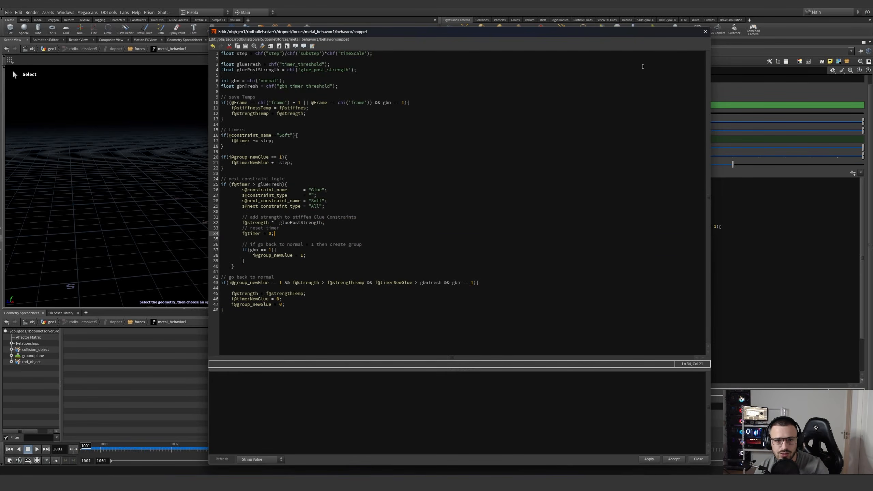
Close the expanded VEX editor, review the rest of the behavior wrangle's snippet, and return to the forces network
click(705, 32)
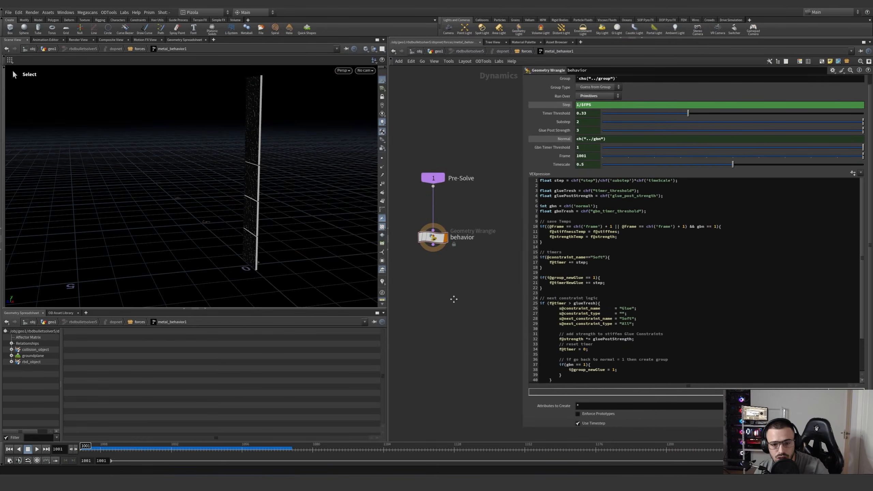
drag(468, 295, 438, 235)
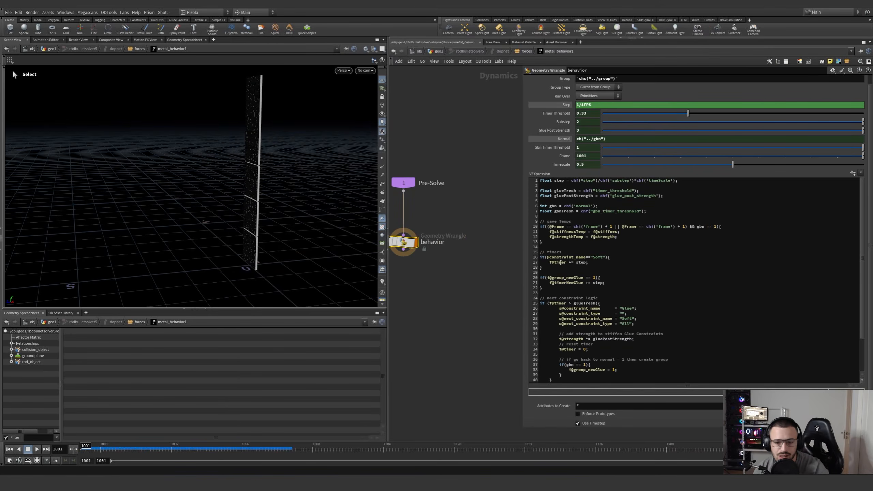
scroll(560, 262, down, 4)
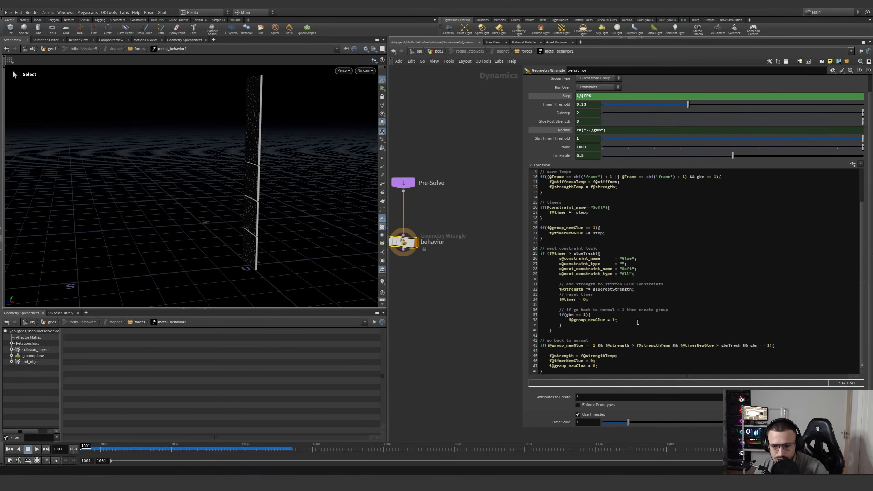
key(h)
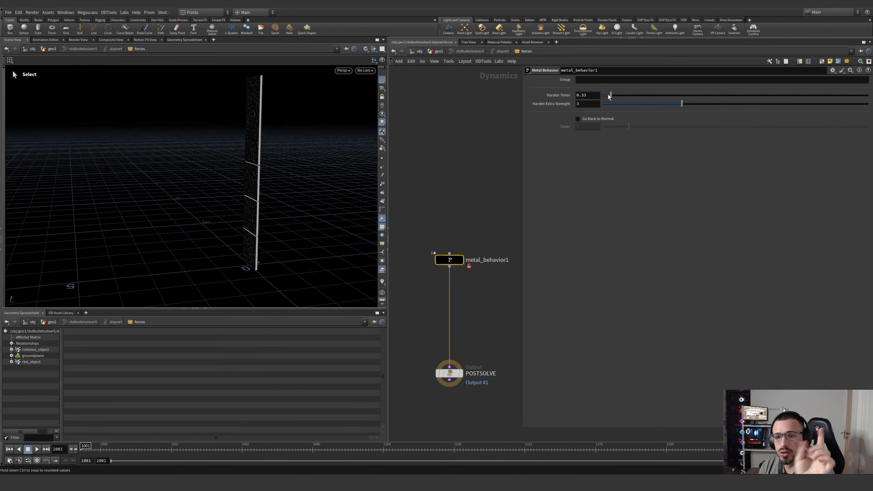
Review the Group, Harden Timer and Harden Extra Strength parameters of metal_behavior1, and toggle Go Back to Normal to examine its Timer
click(608, 79)
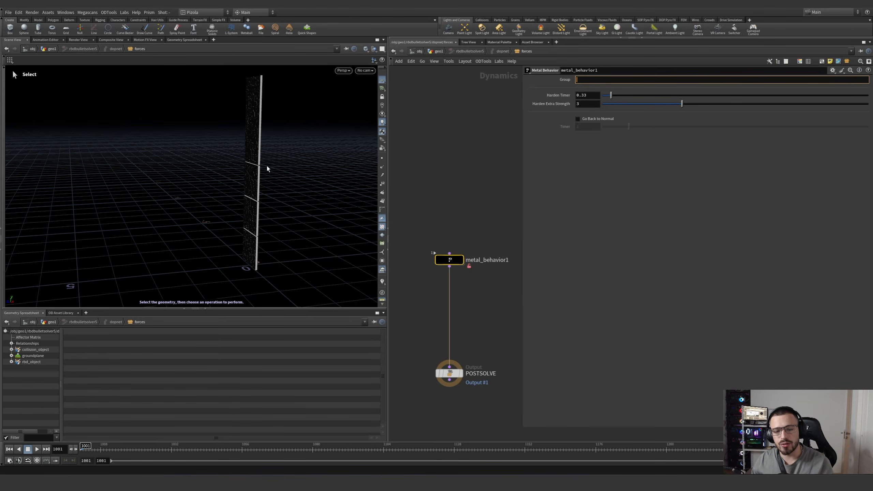
click(594, 96)
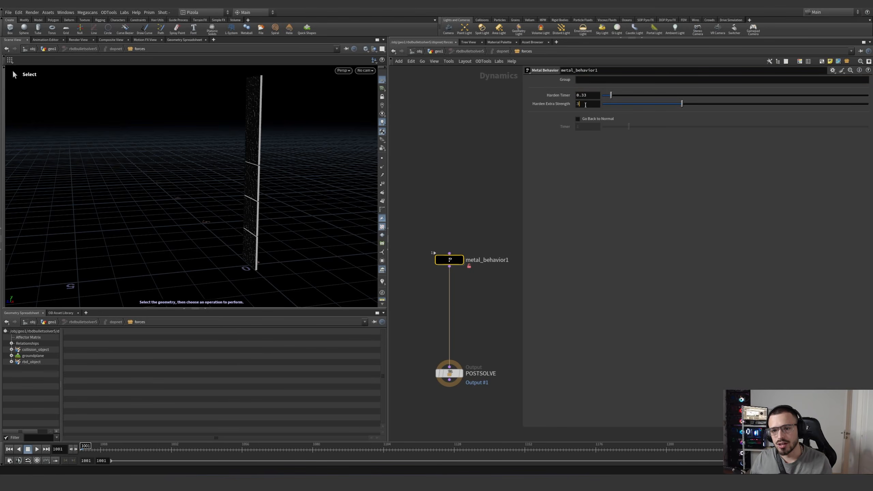
click(586, 120)
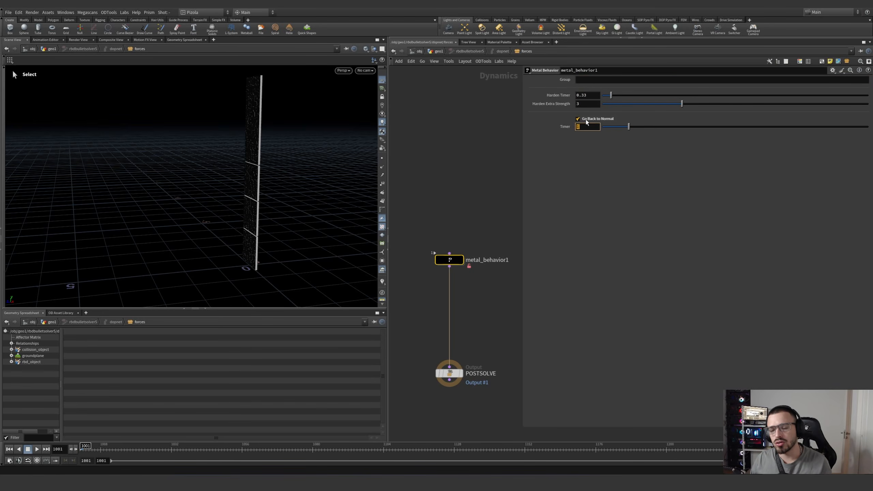
click(587, 119)
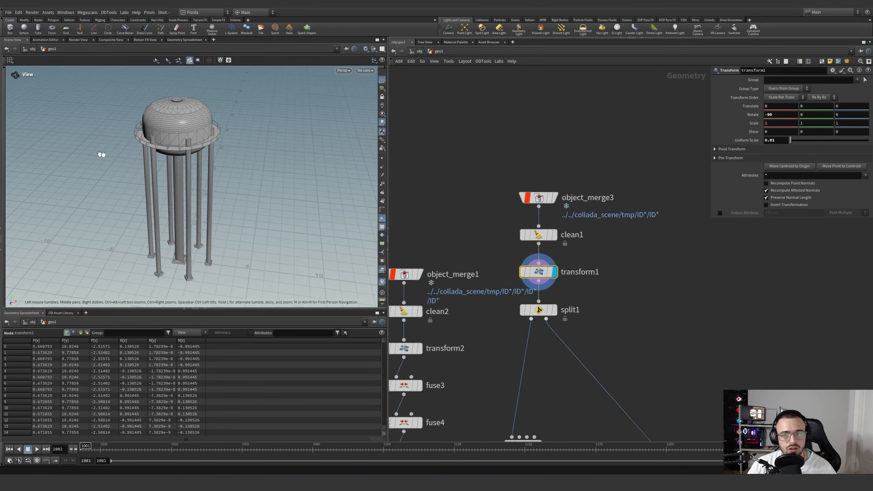
Enlarge the viewport's height and widen the network editor in geo1, bringing the water tower's import nodes into view
drag(164, 145, 233, 136)
drag(247, 309, 248, 351)
drag(388, 305, 291, 298)
scroll(457, 236, down, 3)
middle_drag(465, 236, 458, 205)
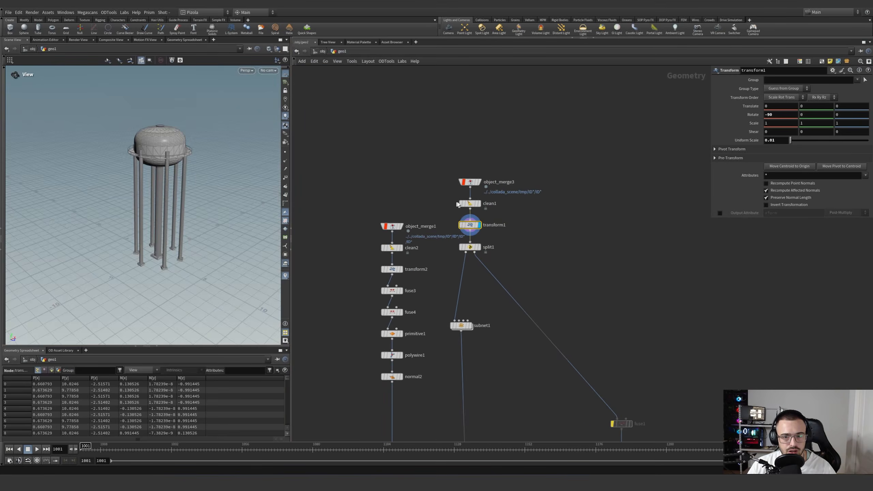
scroll(464, 202, up, 2)
Display the clean1 output, and switch back to transform1 to compare the water tower before and after scaling
click(474, 205)
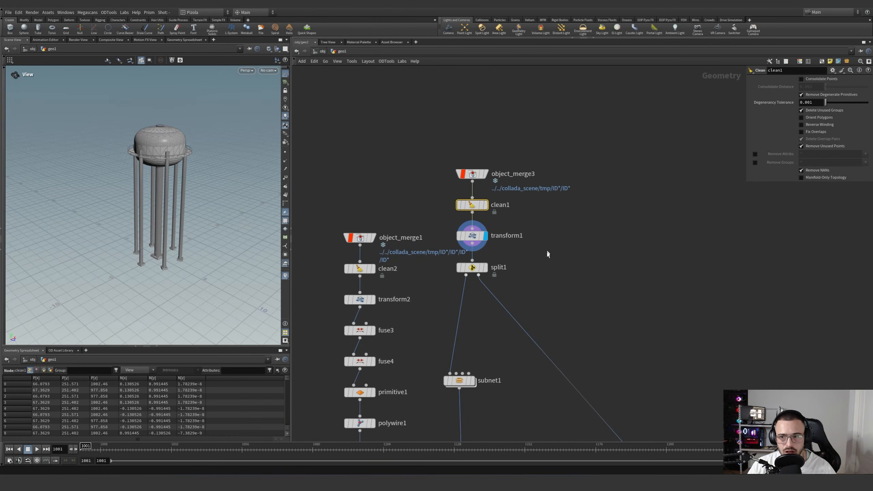
middle_drag(492, 245, 500, 213)
key(r)
click(484, 174)
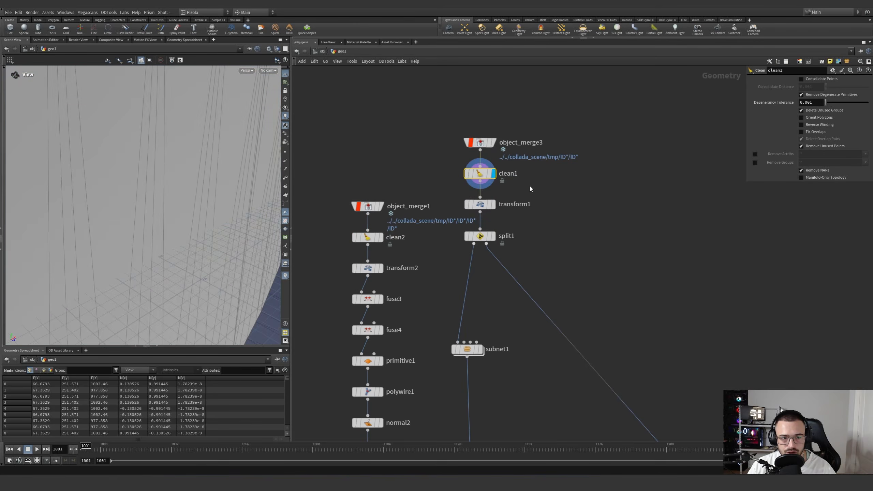
click(494, 203)
middle_drag(419, 249, 421, 188)
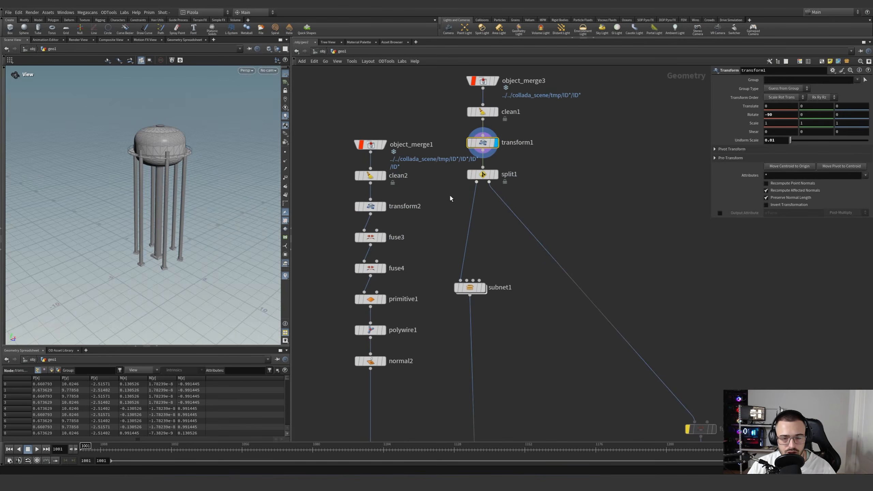
Display split1 and inspect the vertical support columns it separates from the water tower
click(496, 175)
drag(162, 182, 229, 149)
scroll(193, 165, up, 4)
drag(151, 113, 147, 113)
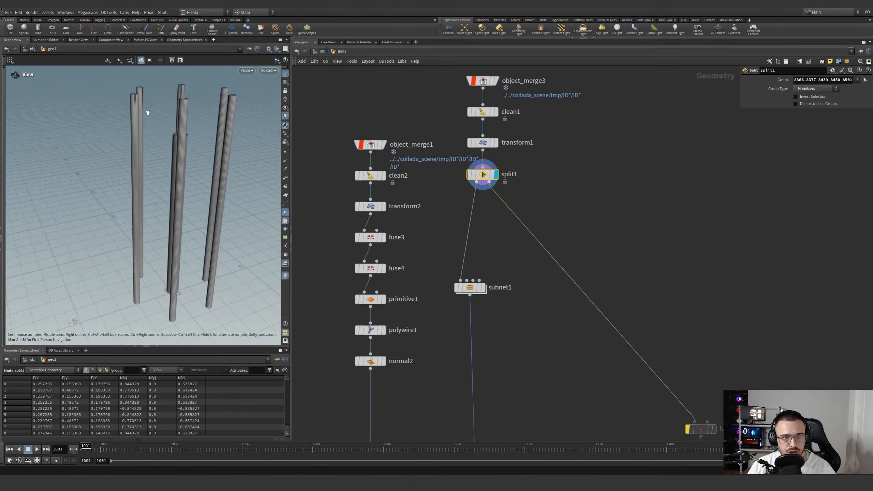
scroll(148, 113, up, 10)
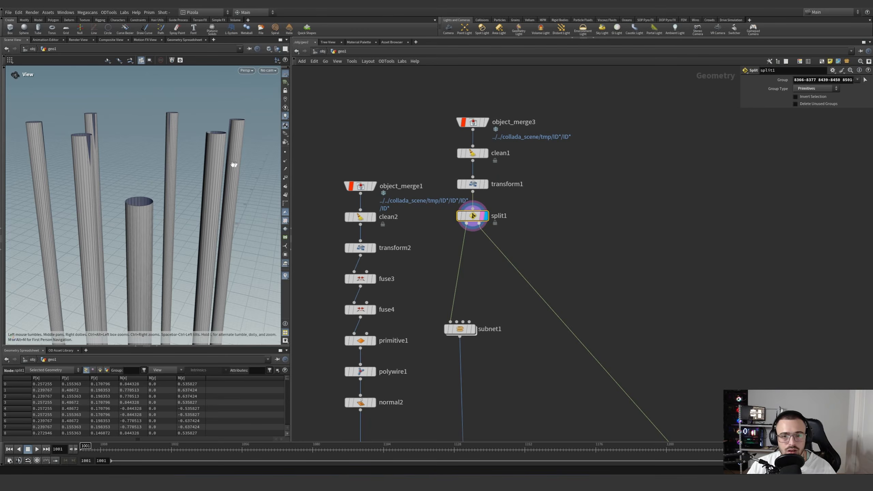
drag(231, 165, 192, 137)
Display and frame the raw import at object_merge3, and return to transform1 to examine the tower's corrected orientation and scale
click(486, 123)
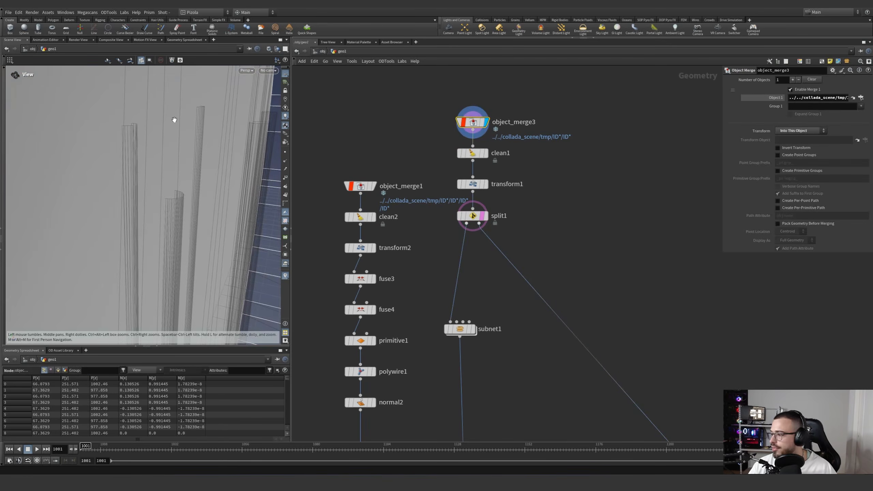
key(g)
drag(147, 172, 264, 208)
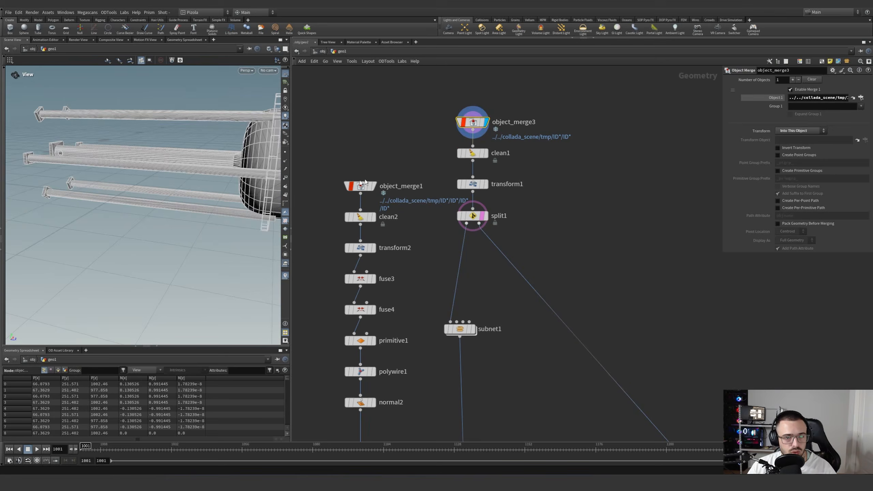
click(485, 183)
click(473, 184)
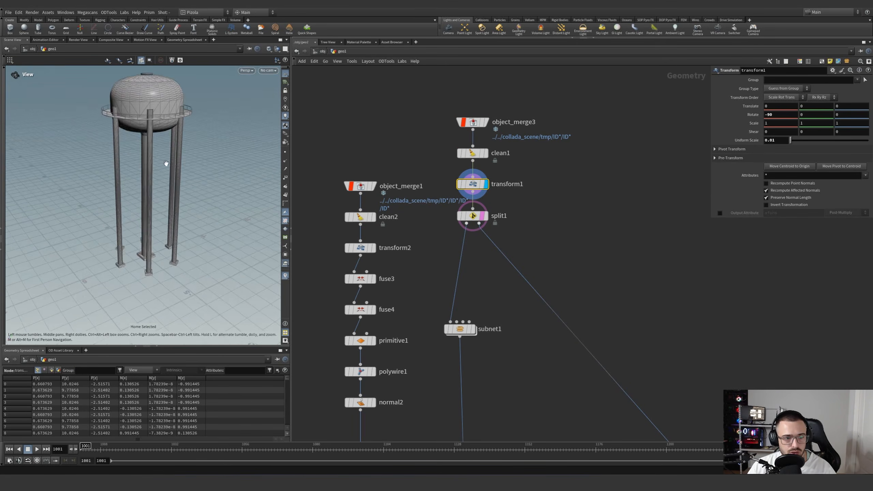
Display the columns separated by split1 and bring the connected subnet1 into view
scroll(497, 251, up, 3)
click(483, 203)
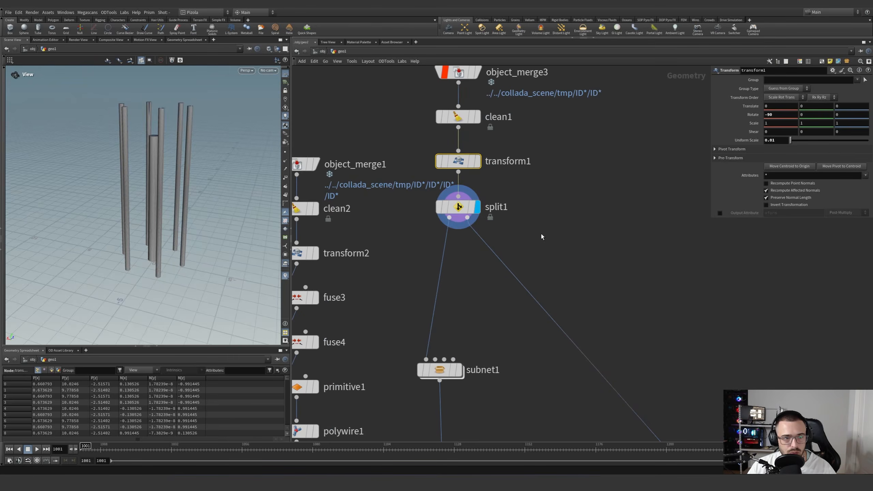
middle_drag(541, 233, 551, 195)
scroll(496, 257, down, 5)
middle_drag(494, 263, 488, 176)
scroll(464, 206, up, 3)
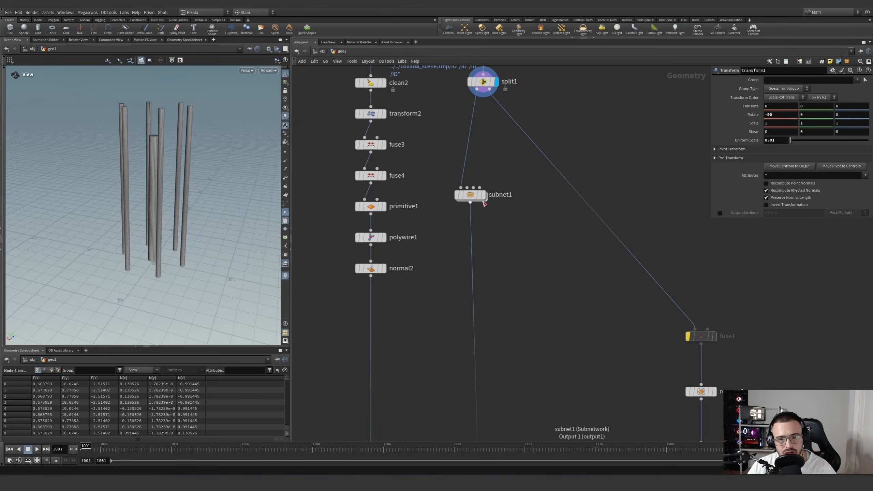
Display subnet1 and inspect the tops and lower ends of its capped columns up close
click(484, 198)
drag(155, 132, 158, 174)
scroll(158, 174, up, 5)
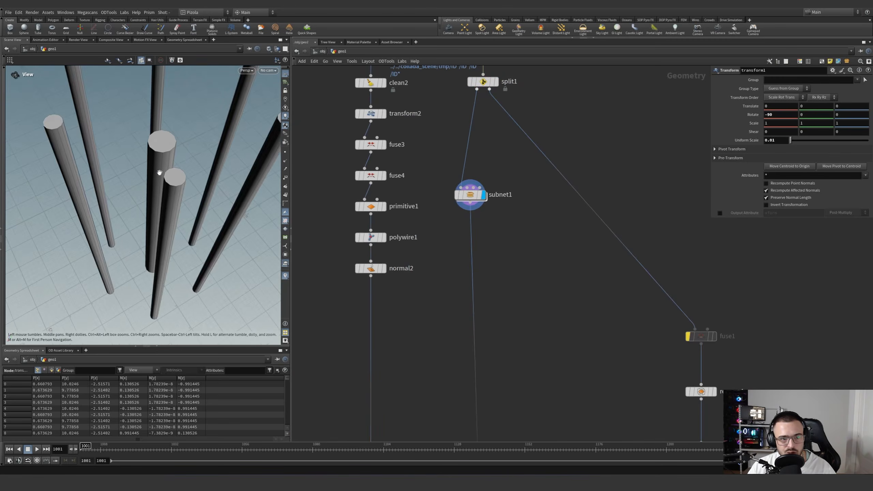
drag(151, 262, 114, 234)
scroll(114, 235, down, 4)
Enter subnet1, display fuse1, move the first sub-network input clear of it, and inspect the columns from above
double_click(470, 197)
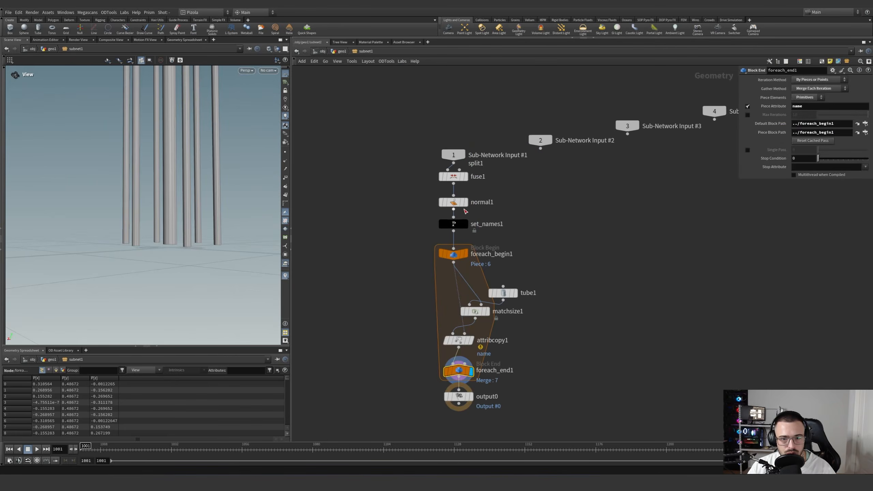
click(464, 176)
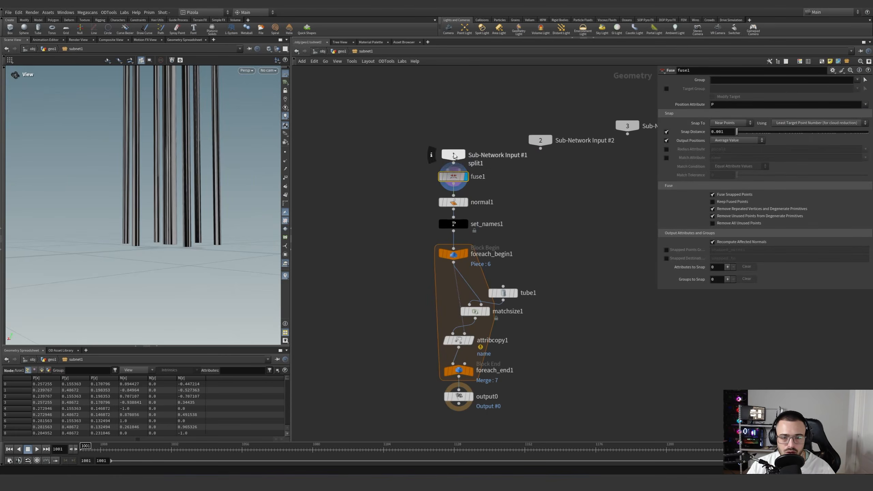
drag(453, 156, 453, 141)
key(space+g)
drag(213, 120, 145, 166)
scroll(145, 166, up, 5)
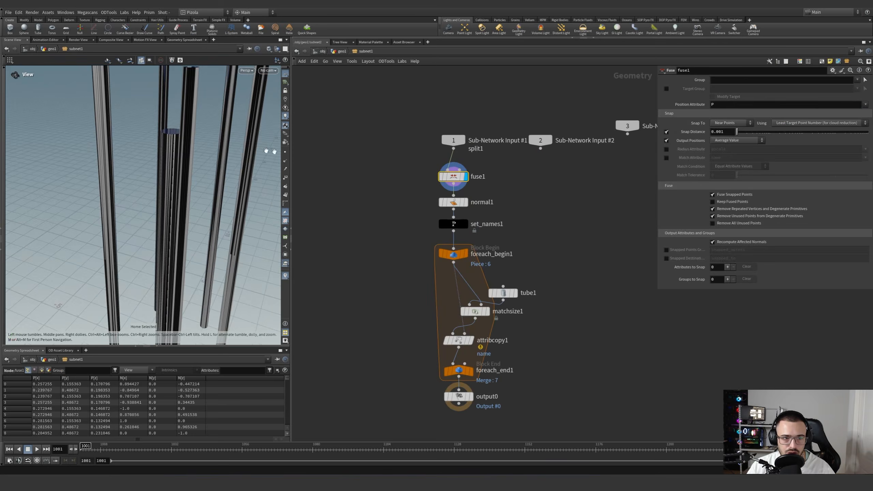
Toggle fuse1's bypass for comparison, and display the normal1 and set_names1 results
click(436, 163)
click(436, 163)
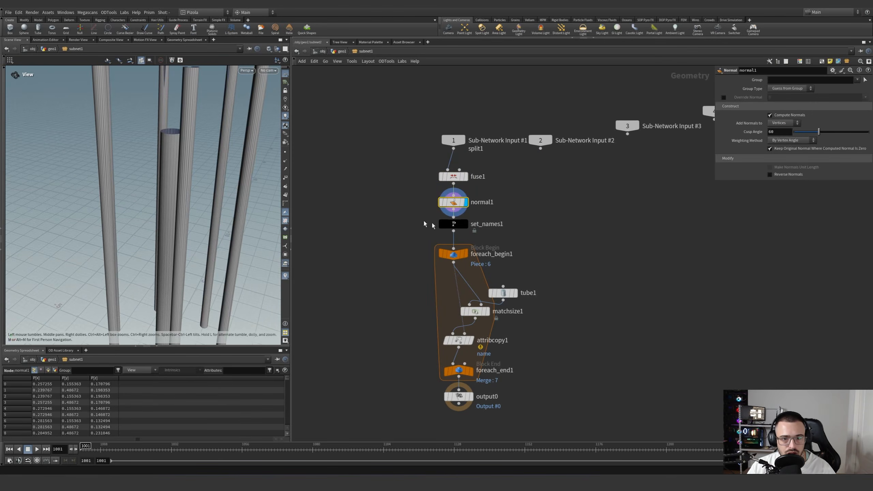
click(454, 224)
drag(476, 213, 495, 211)
key(Delete)
key(ctrl+z)
Examine set_names1's pilar name setting and its primitive attributes, sorting the spreadsheet by name
click(447, 218)
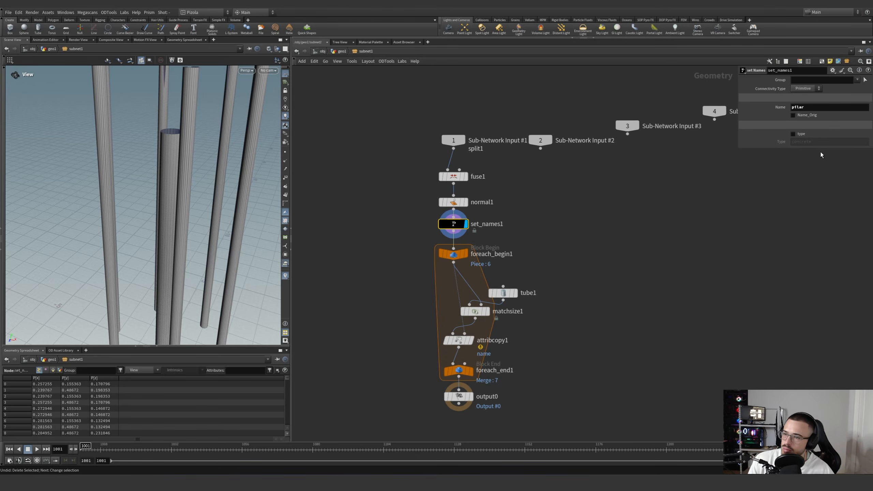
click(54, 370)
click(73, 378)
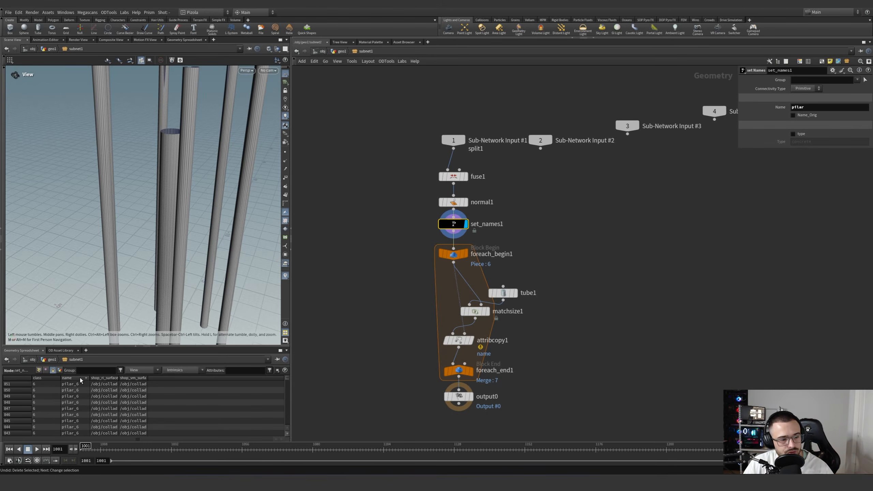
drag(812, 107, 773, 104)
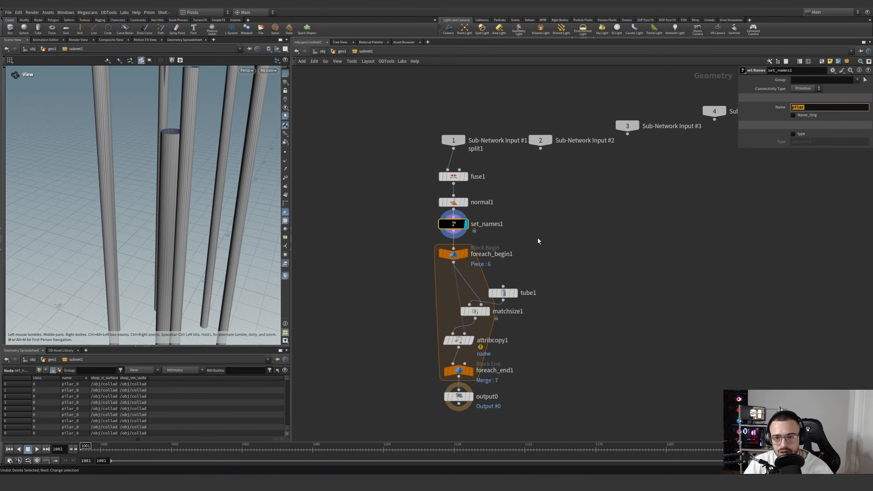
Display and frame the single column at foreach_begin1, and inspect the tube fitted to it by matchsize1
middle_drag(537, 241, 537, 180)
click(465, 194)
drag(492, 210, 428, 190)
key(space+g)
click(486, 251)
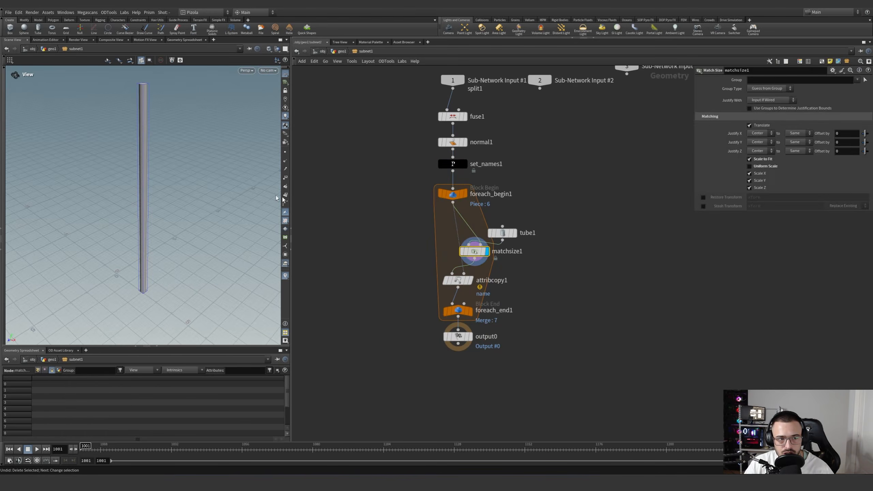
drag(529, 218, 497, 241)
Inspect the name attribute copied by attribcopy1, and display and frame all rebuilt columns at foreach_end1
click(470, 281)
drag(503, 295, 460, 279)
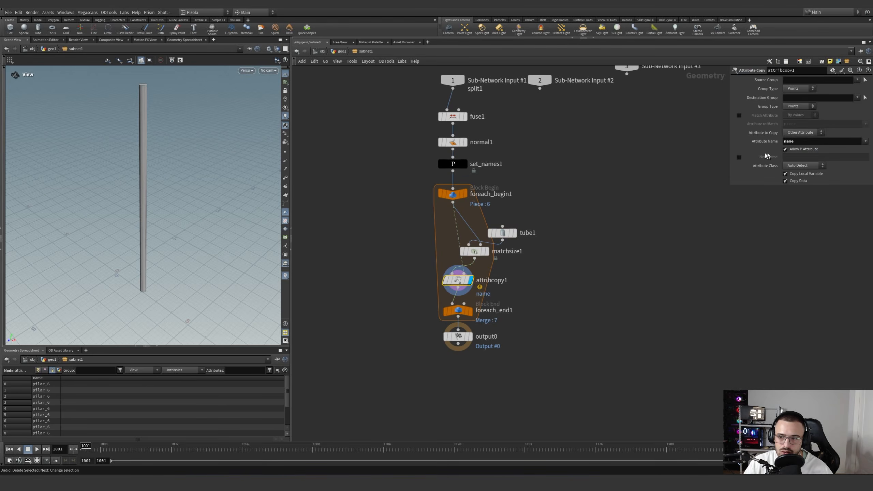
drag(134, 120, 146, 179)
click(470, 310)
drag(506, 327, 449, 306)
key(space+g)
key(space+g)
Return to geo1 and display normal1 to show the tank, walkway and footings without the columns
click(339, 51)
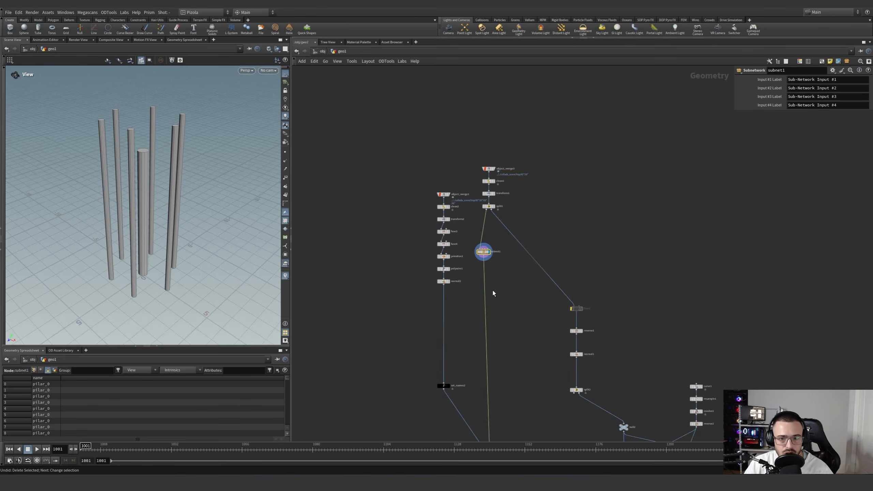
scroll(533, 308, up, 5)
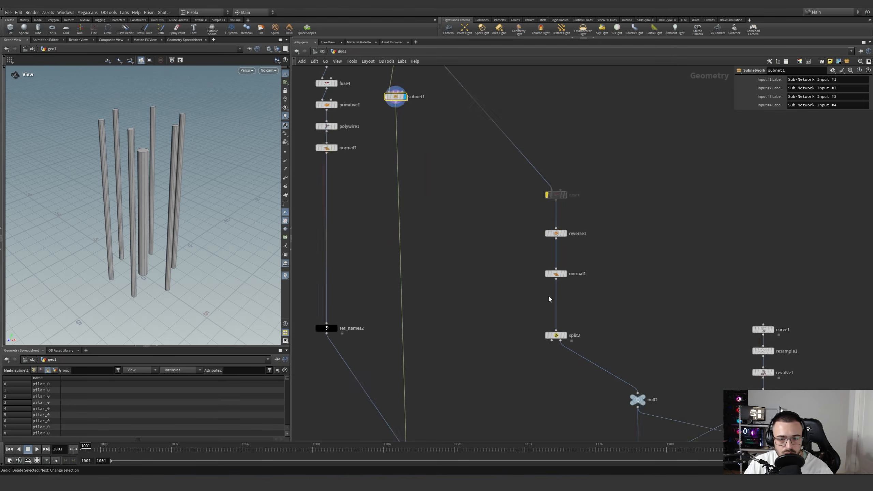
click(567, 269)
middle_drag(600, 333, 545, 228)
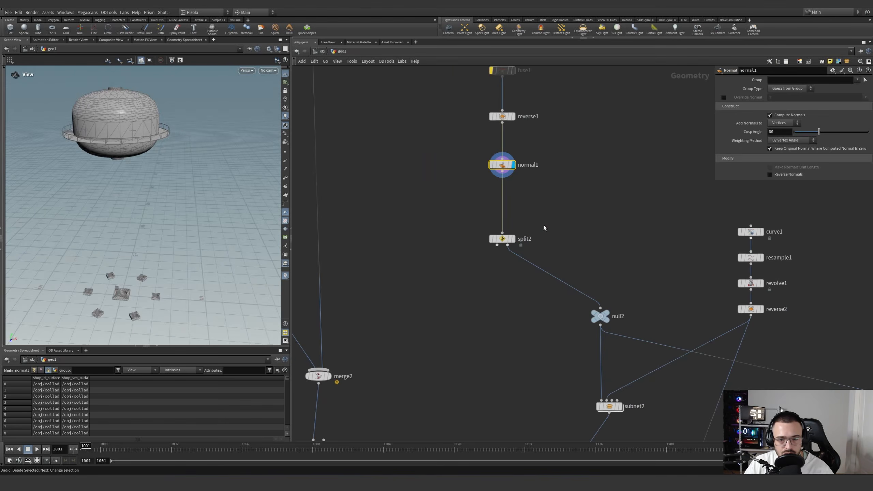
Display null2 and examine the walkway and footings that remain once split2 removes the tank
click(607, 313)
drag(627, 293, 559, 337)
drag(136, 136, 139, 134)
scroll(637, 292, down, 5)
middle_drag(606, 313, 498, 283)
scroll(548, 309, up, 4)
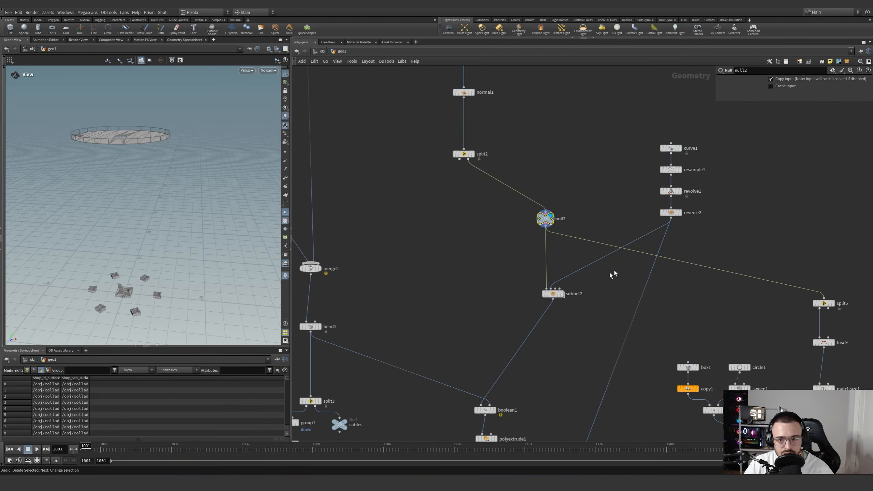
Display and frame the revolved replacement tank at reverse2, viewing it from above
middle_drag(610, 273, 542, 316)
click(612, 255)
click(603, 255)
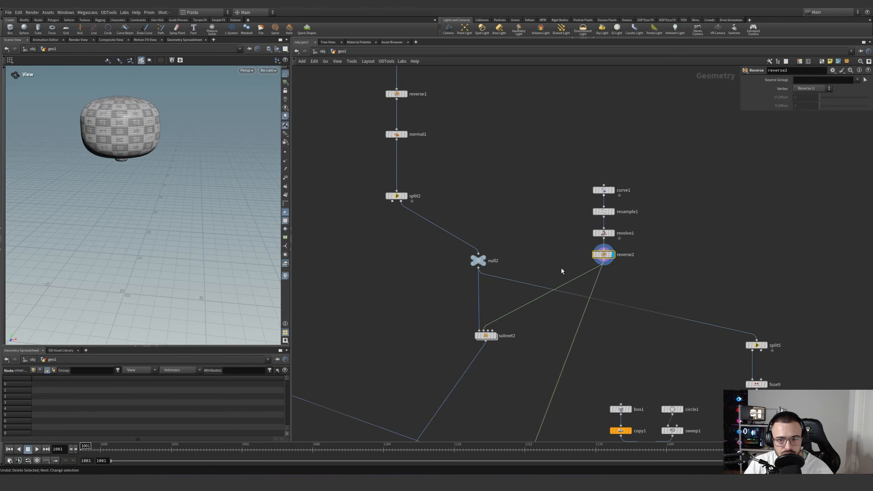
key(space+g)
drag(128, 165, 110, 182)
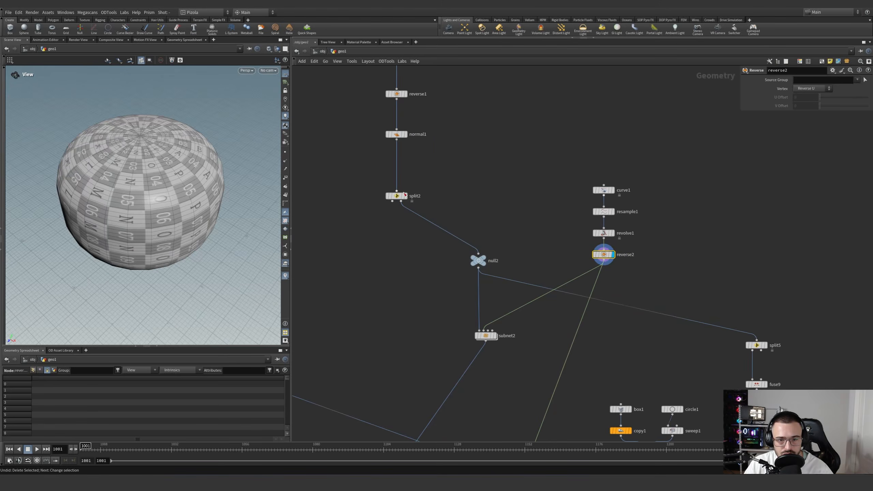
Template split2 as a reference and compare the revolved tank against it in the front view
click(403, 197)
drag(205, 201, 204, 161)
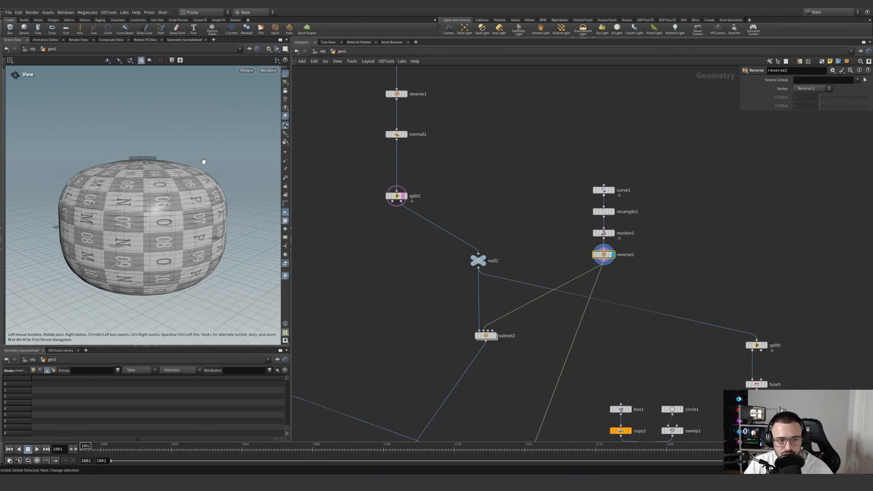
key(space+3)
scroll(611, 245, up, 4)
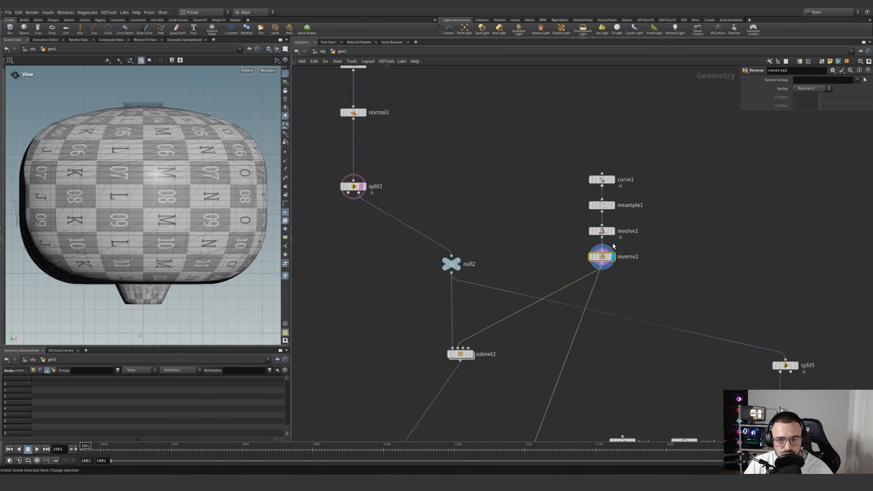
Inspect the Bezier profile and control points of curve1, and display the resampled profile at resample1
click(612, 152)
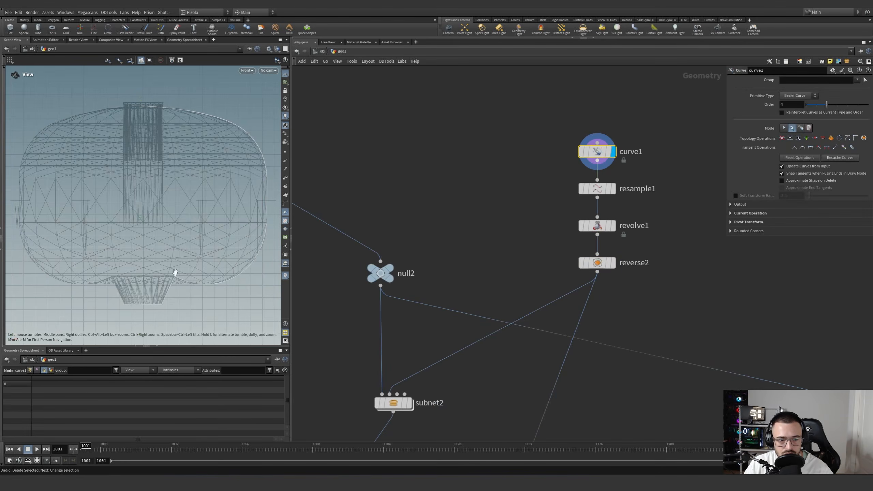
key(Return)
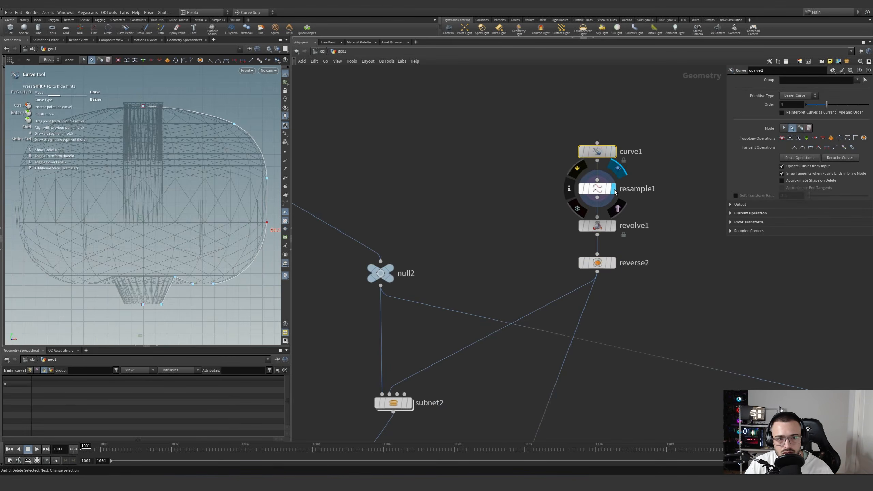
click(602, 192)
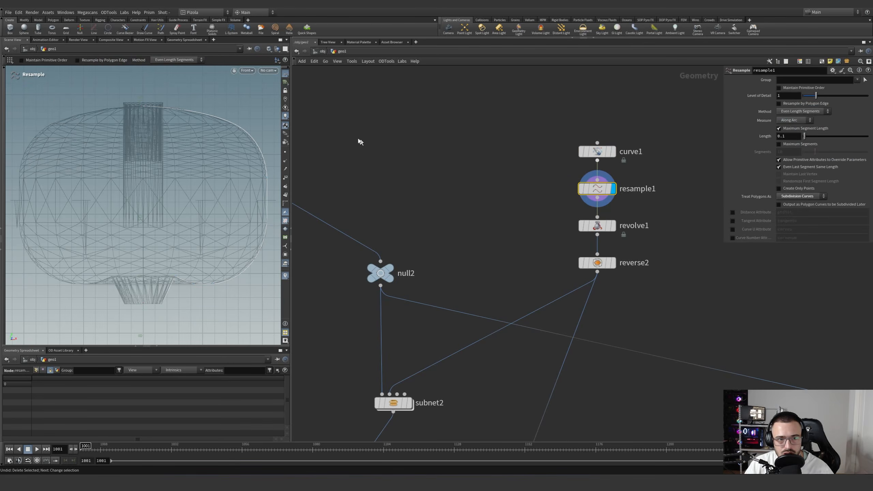
Display the revolved surface at revolve1, and the tank with reversed faces at reverse2
click(616, 206)
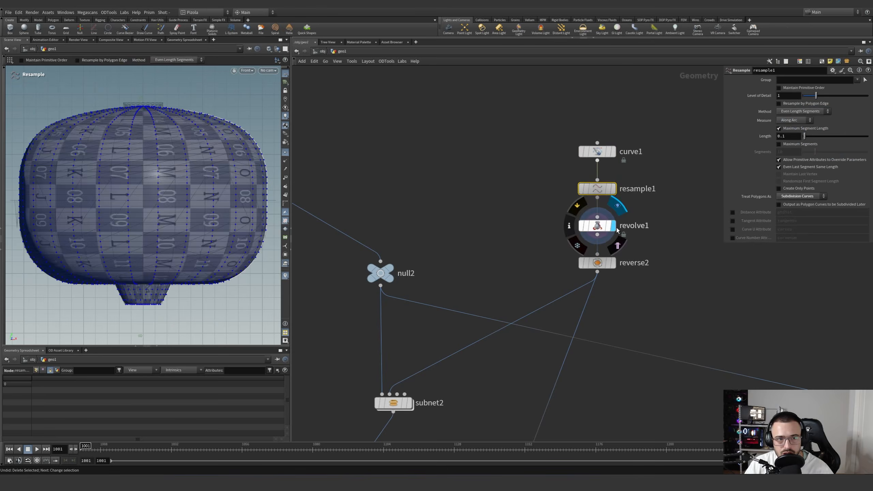
drag(647, 240, 555, 207)
click(616, 244)
drag(639, 244, 557, 279)
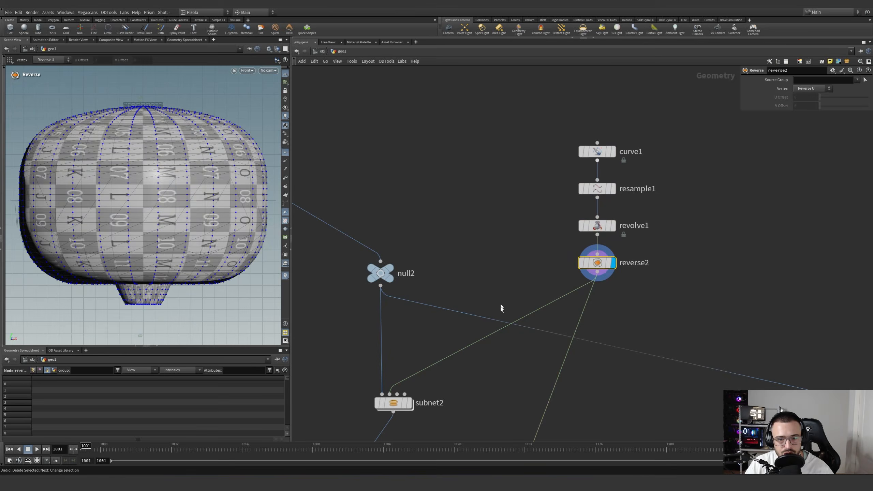
Display null2 and frame its walkway against the templated tank in the front view
middle_drag(463, 352, 481, 251)
click(409, 171)
drag(456, 145, 356, 199)
key(space+g)
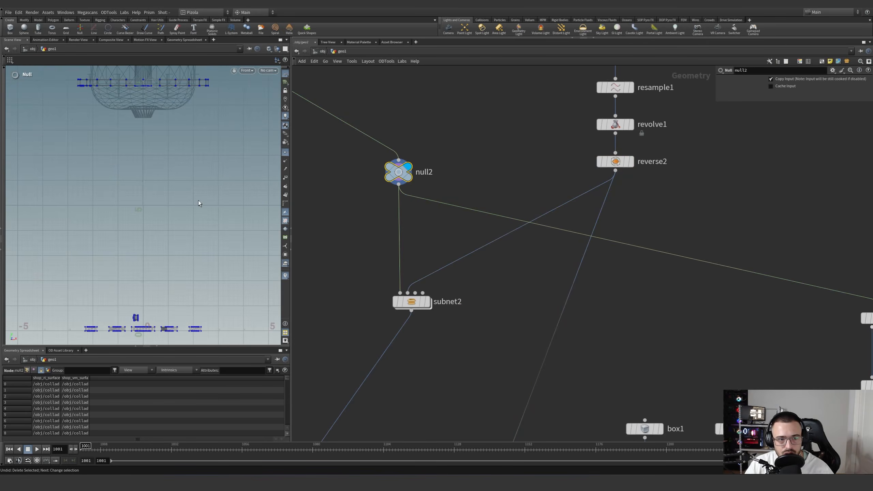
middle_drag(183, 173, 213, 239)
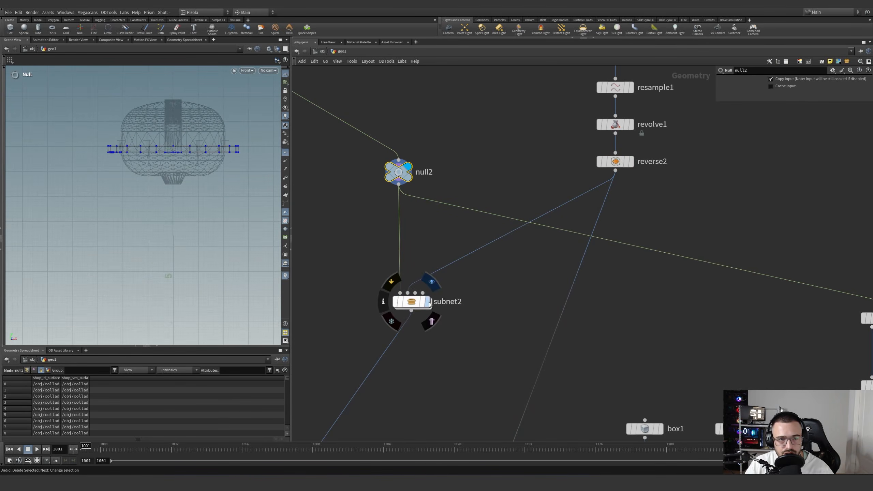
Enter subnet2, display the walkway at fuse6 in perspective, and toggle fuse6's bypass to compare the results
click(412, 301)
double_click(412, 301)
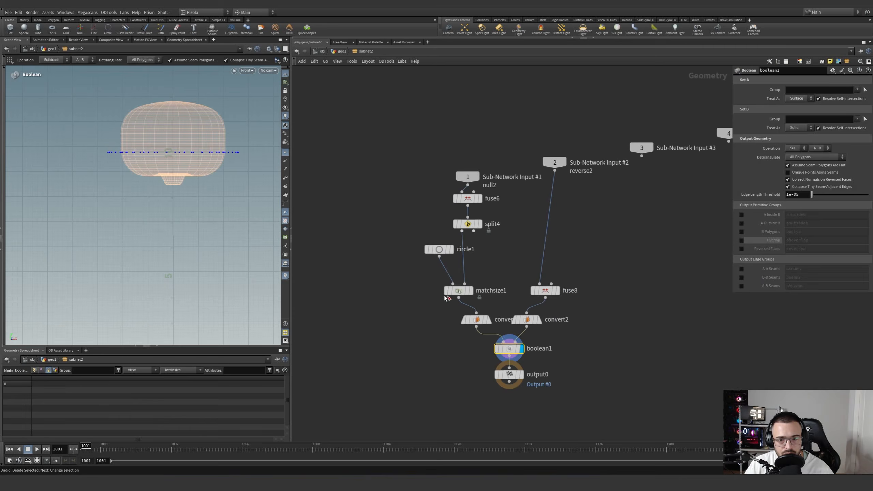
click(478, 198)
drag(165, 175, 157, 231)
click(448, 186)
click(447, 186)
click(447, 186)
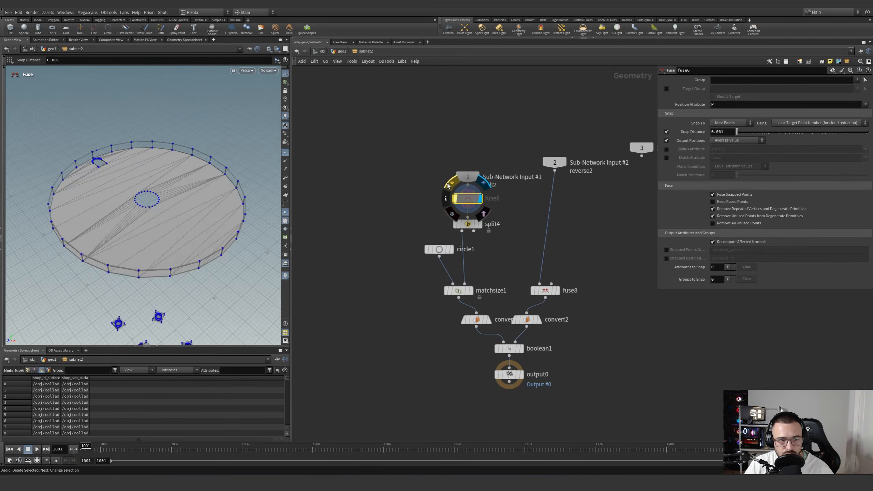
click(447, 186)
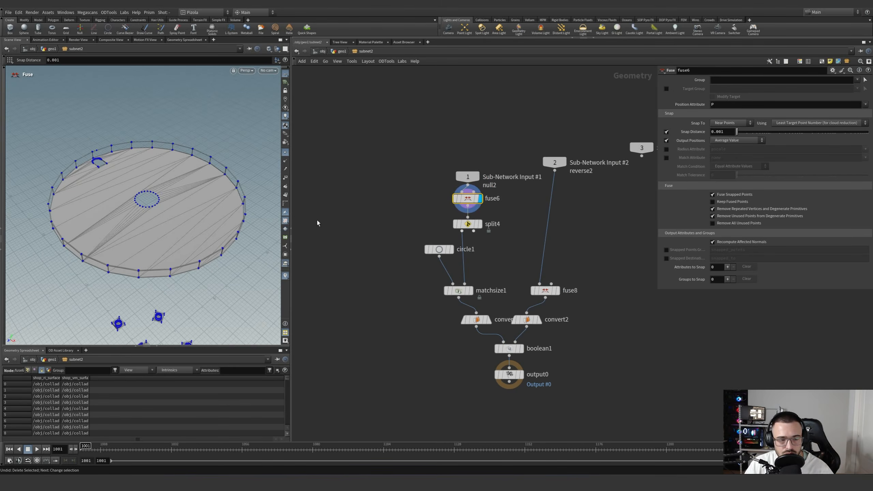
Display the walkway isolated by split4, and the replacement disc fitted to it by matchsize1
click(480, 225)
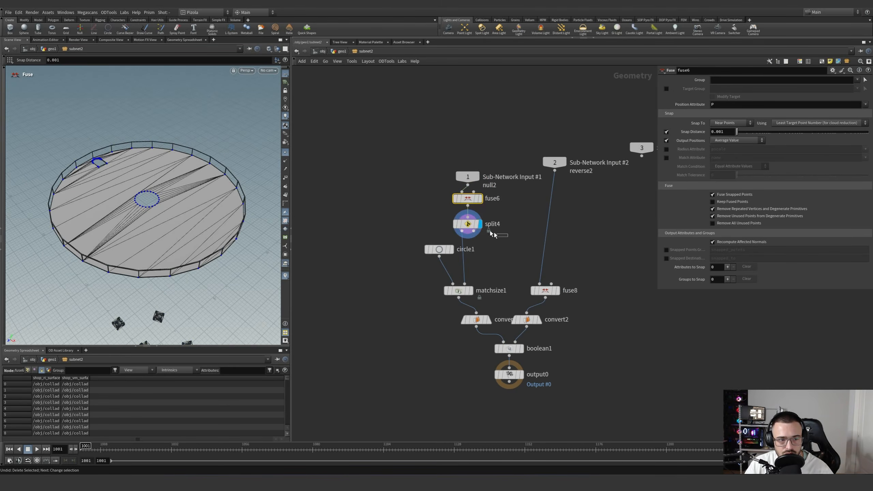
alt+drag(195, 230, 203, 155)
click(471, 291)
Try changing circle1's number of divisions and undo the change
click(438, 250)
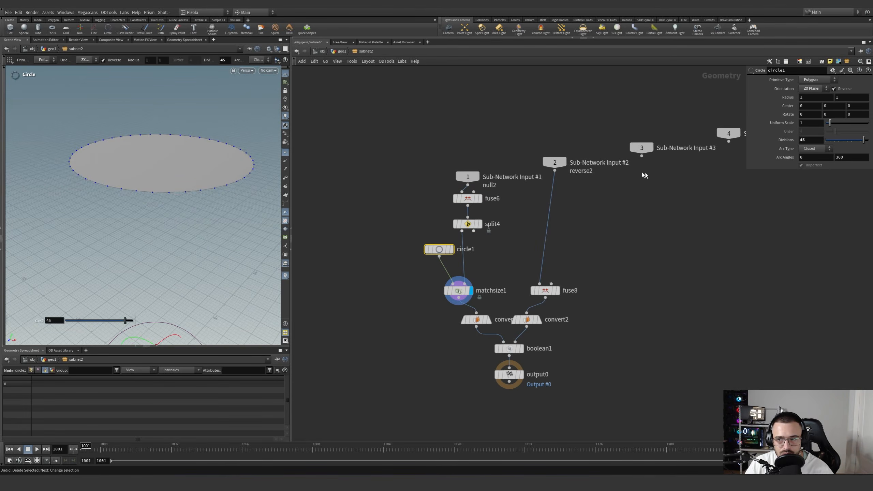
mouse_move(802, 140)
middle_down()
mouse_move(814, 141)
mouse_move(806, 140)
middle_up()
key(ctrl+z)
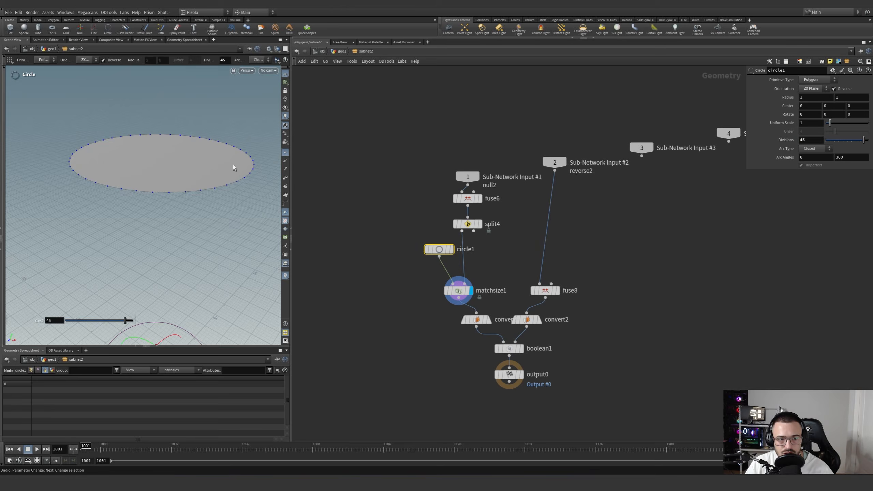
Examine the fitted disc from above and display its polygon conversion at convert1
alt+drag(236, 166, 172, 189)
double_click(493, 320)
click(489, 320)
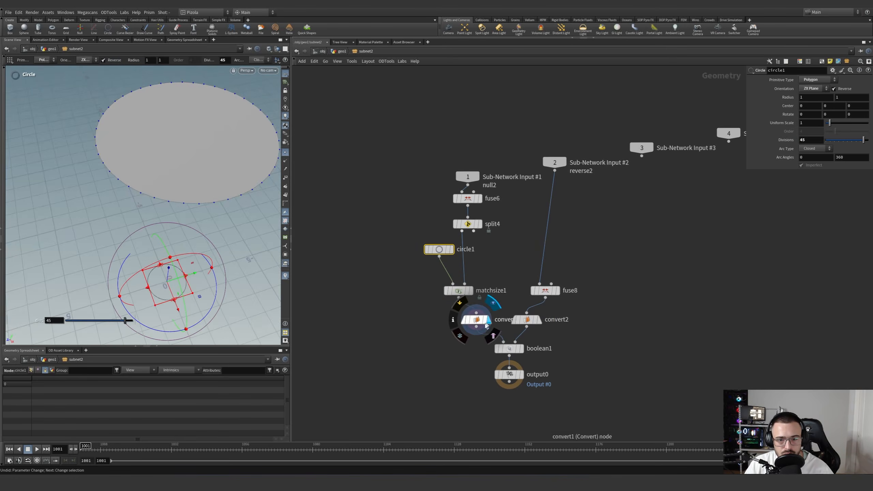
click(476, 320)
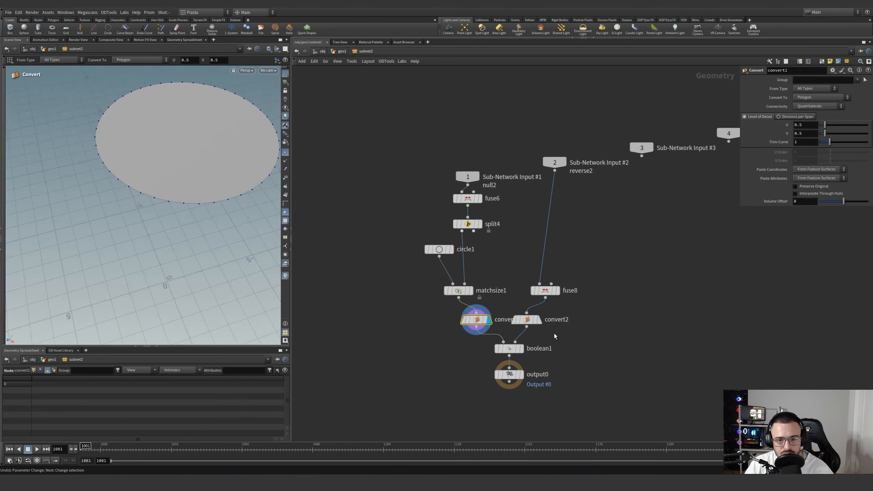
Display the tank at fuse8, frame it, and examine it from below
click(566, 298)
click(557, 291)
drag(582, 304, 531, 276)
key(space+g)
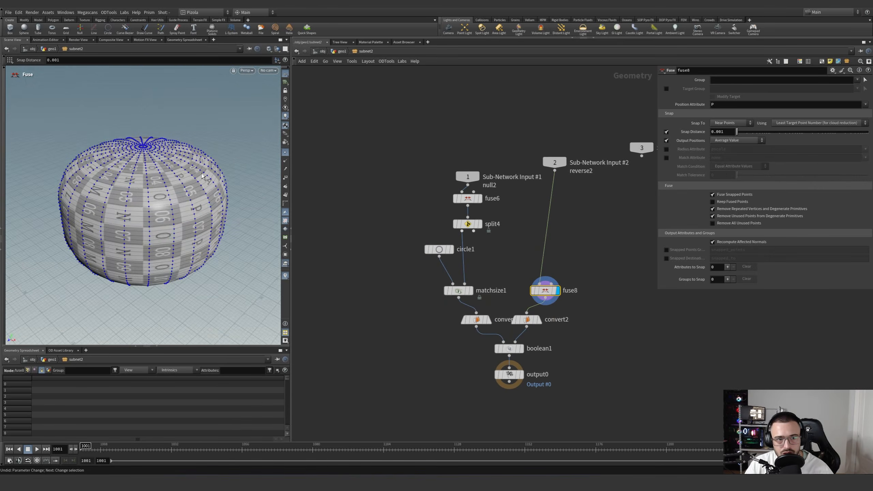
alt+drag(178, 206, 234, 193)
Display the boolean1 subtraction of the tank from the walkway disc and examine it from above
middle_drag(539, 360, 538, 305)
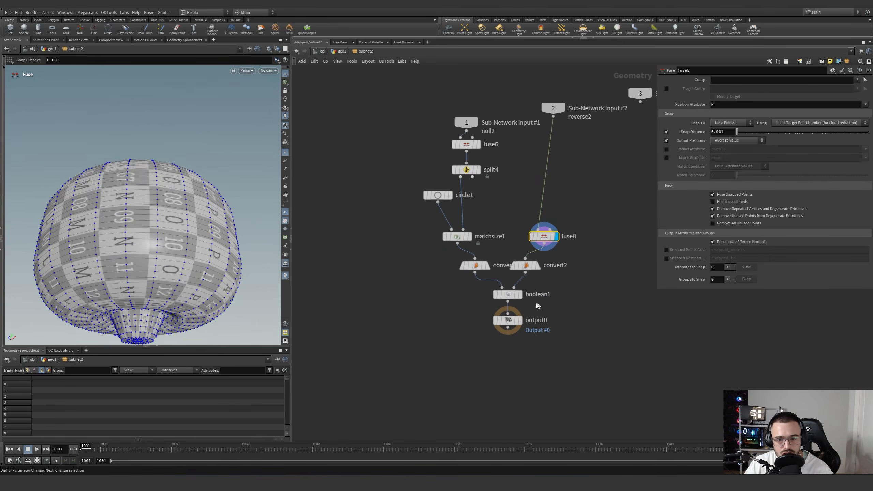
click(520, 294)
click(509, 295)
scroll(177, 246, down, 4)
alt+drag(207, 233, 188, 226)
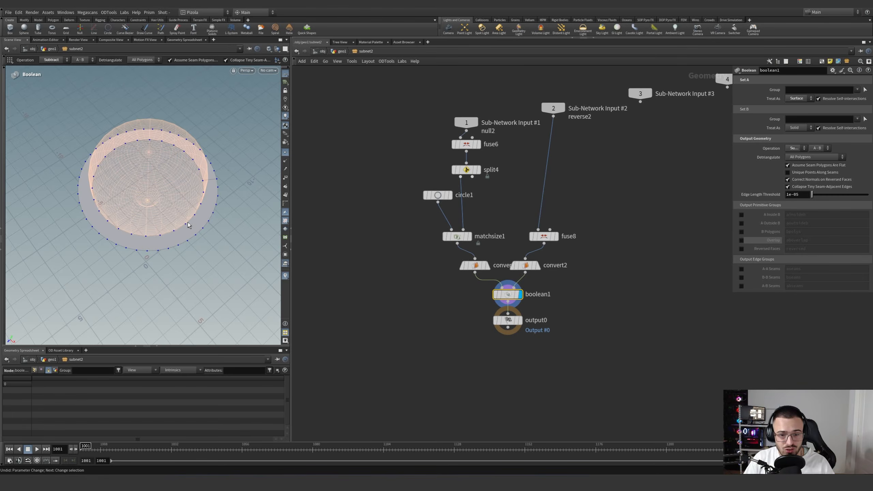
Move output0 farther below boolean1 and examine the resulting walkway ring with and without the cutter overlay
drag(507, 321, 507, 357)
alt+drag(186, 246, 170, 219)
scroll(169, 219, up, 3)
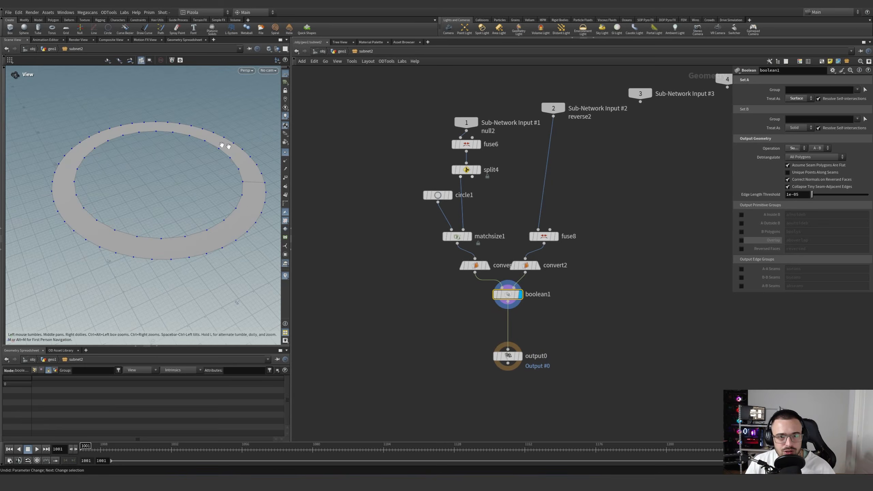
key(Return)
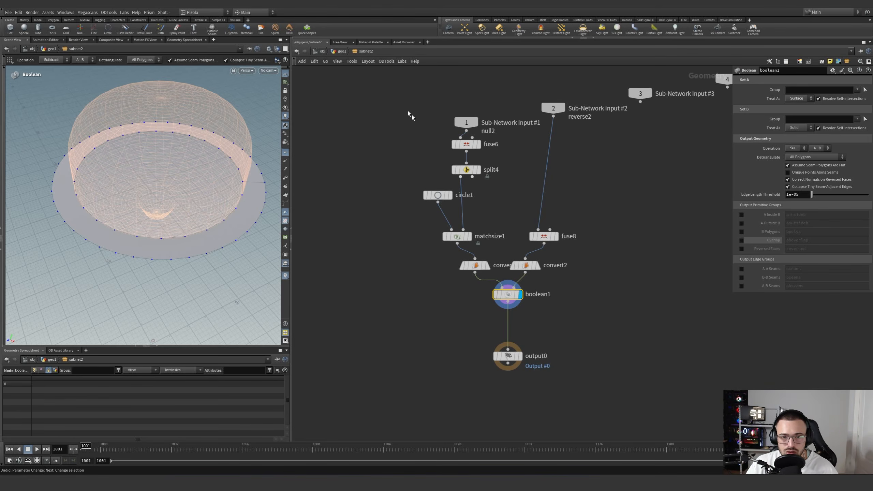
Return to the geo1 network and select subnet2 to trace its connections
click(342, 52)
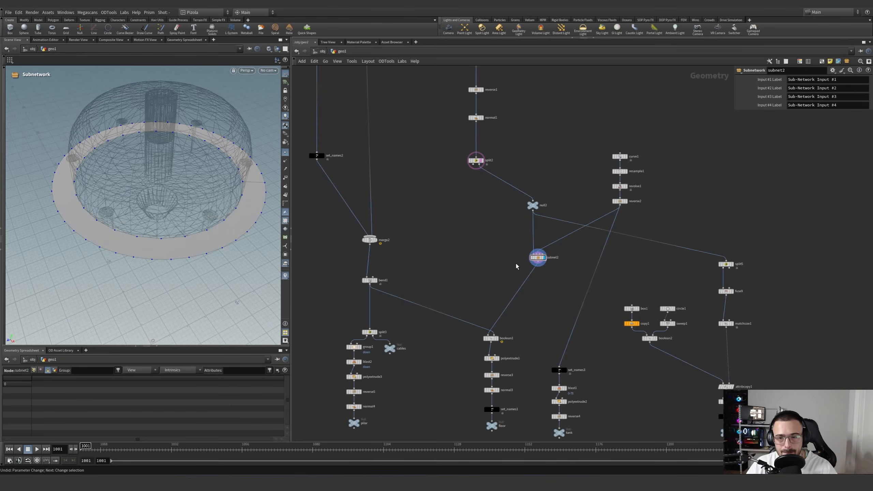
scroll(516, 267, down, 2)
scroll(516, 266, up, 2)
drag(552, 247, 511, 277)
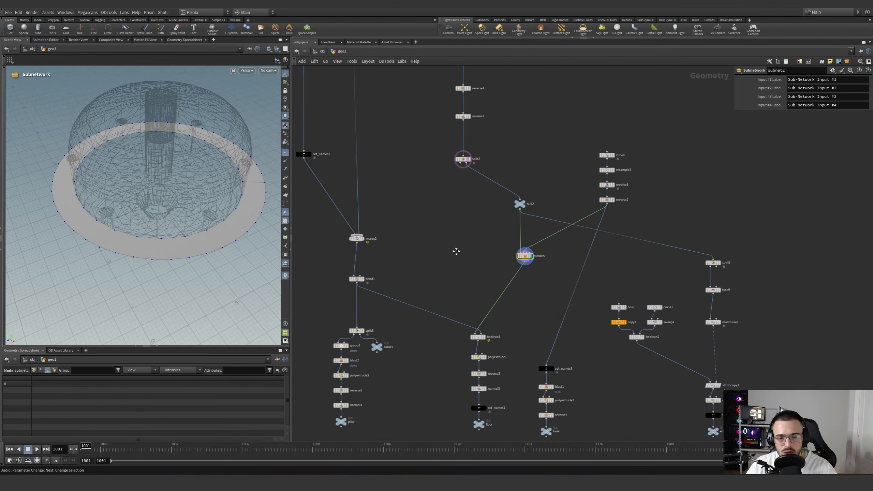
Display the railing isolated by split5 and follow it through fuse9 to matchsize1
middle_drag(456, 251, 504, 279)
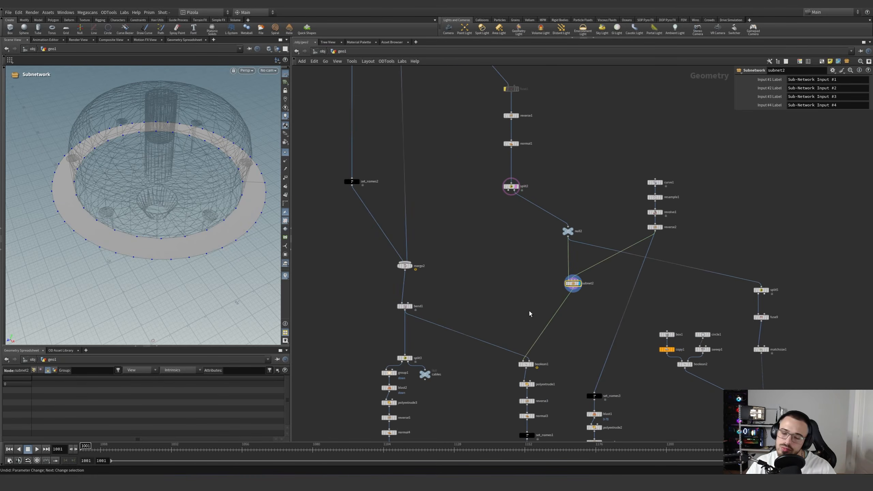
middle_drag(530, 314, 512, 265)
scroll(612, 278, up, 3)
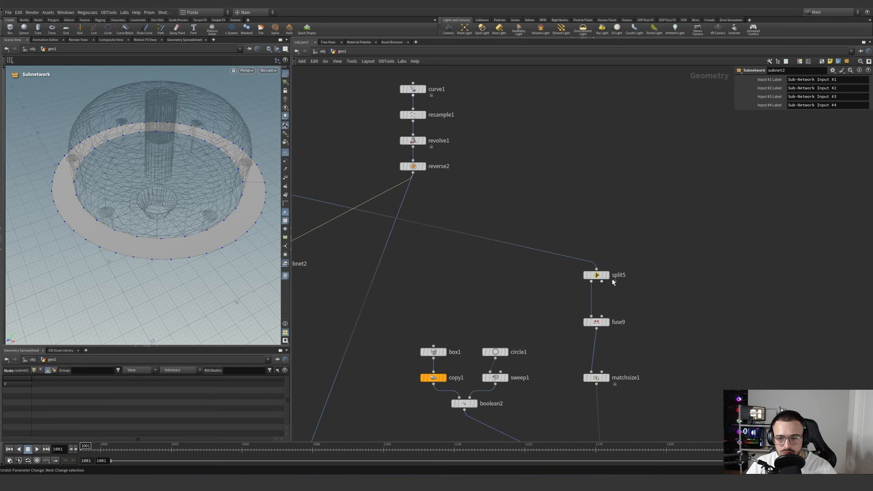
click(607, 276)
drag(251, 206, 117, 255)
middle_drag(650, 322, 624, 248)
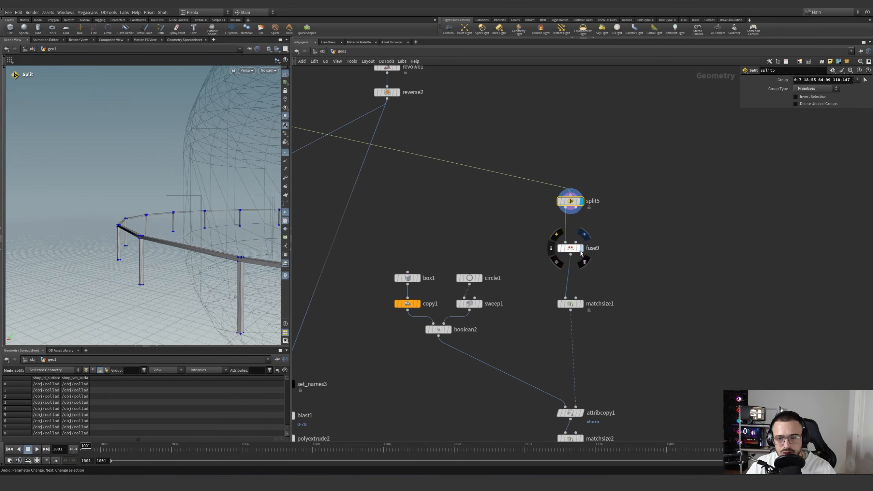
click(580, 248)
click(580, 303)
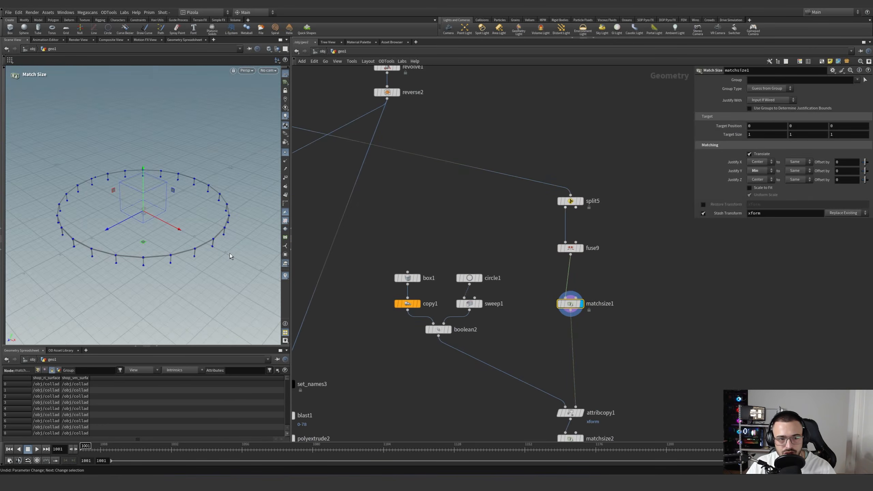
Display the rebuilt railing at boolean2 and examine its posts and handrail up close
middle_drag(559, 338, 610, 253)
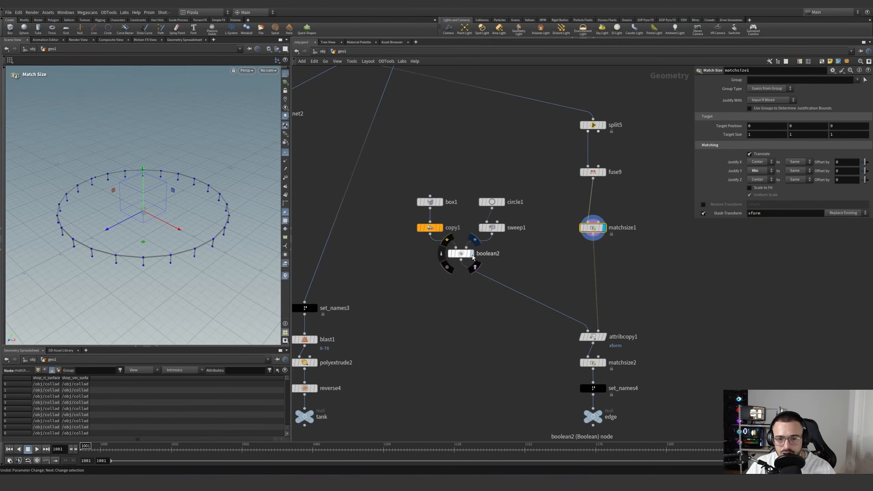
click(460, 254)
key(Return)
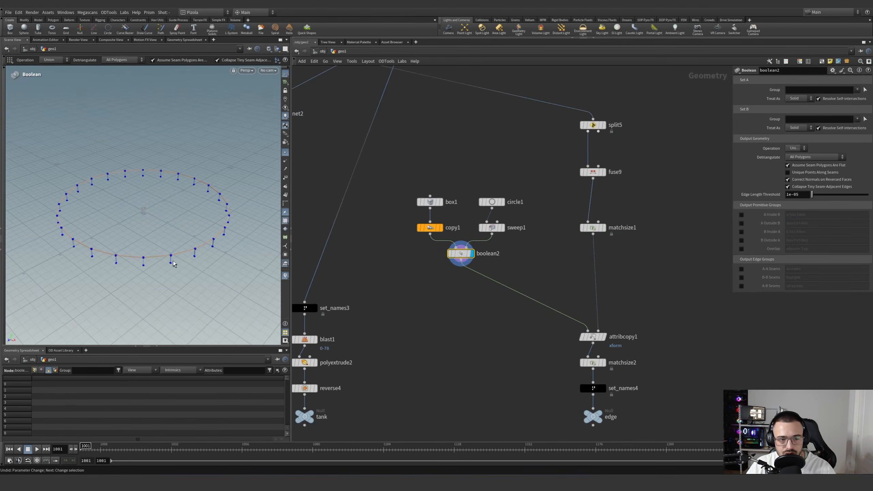
alt+drag(176, 260, 181, 250)
alt+right_drag(181, 249, 297, 218)
alt+middle_drag(196, 238, 191, 219)
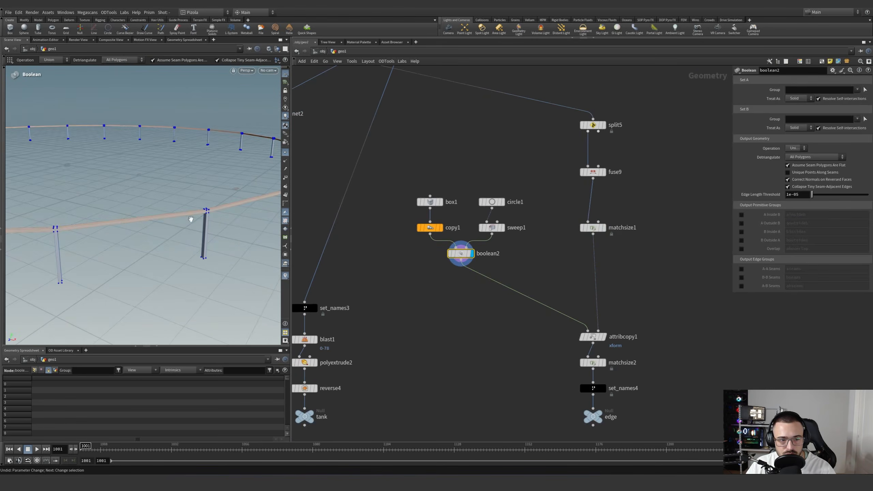
alt+right_drag(191, 219, 209, 220)
alt+drag(203, 223, 178, 205)
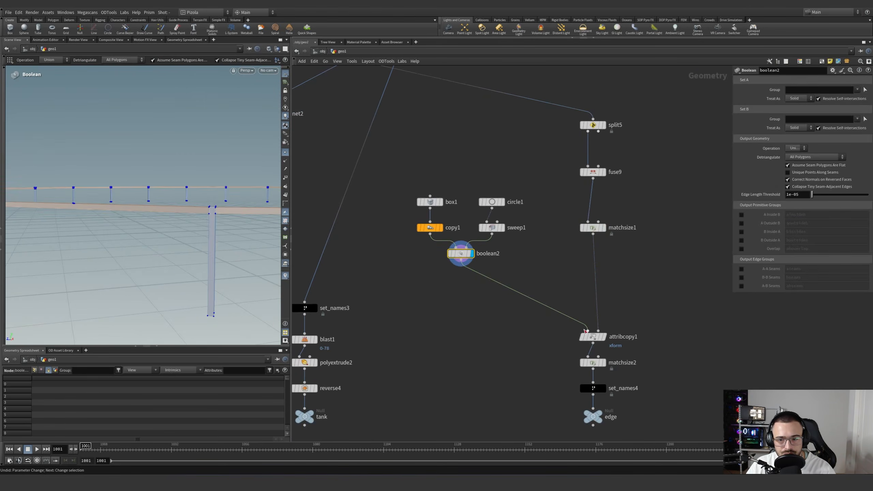
Display attribcopy1 with its copied xform attribute, and the railing restored to its original location at matchsize2
click(592, 335)
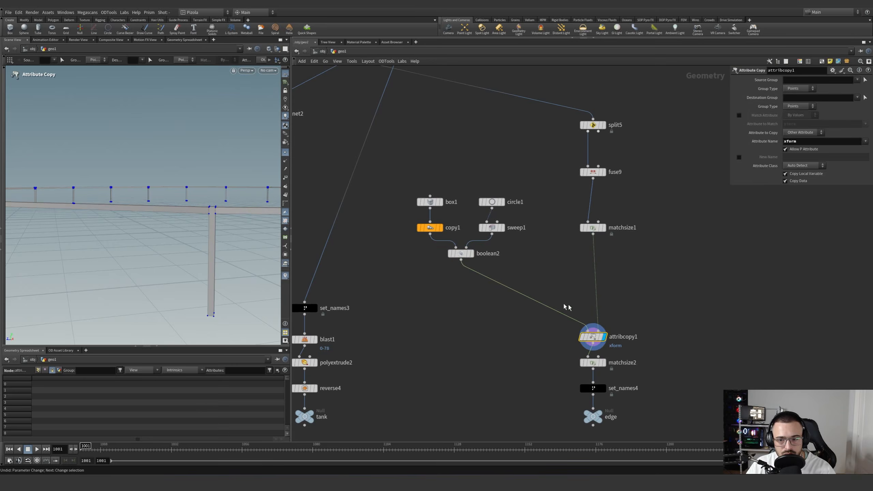
click(604, 363)
drag(644, 374, 599, 362)
key(space+g)
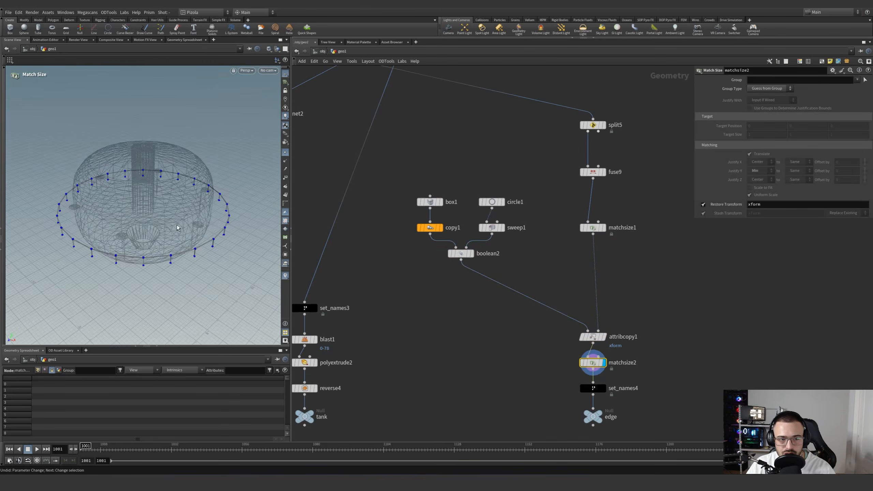
Compare the rebuilt railing at matchsize2 with the original at fuse9, close up on one post
alt+right_drag(185, 237, 114, 241)
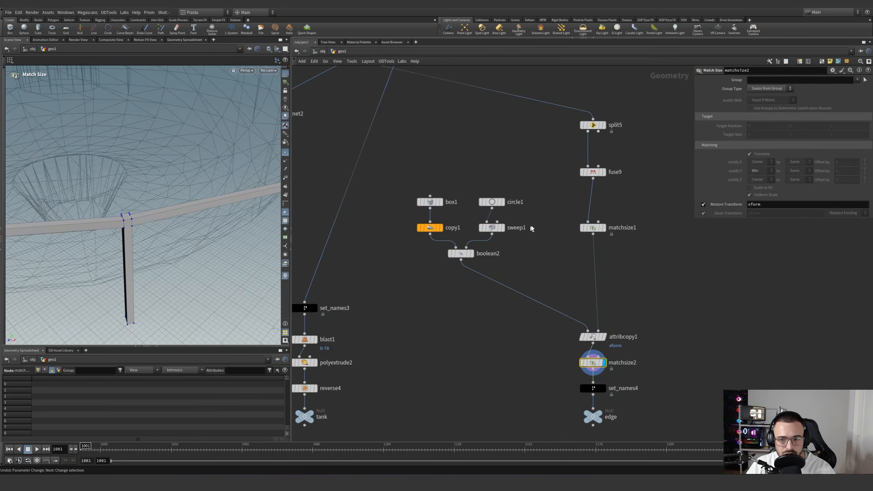
click(604, 173)
click(604, 363)
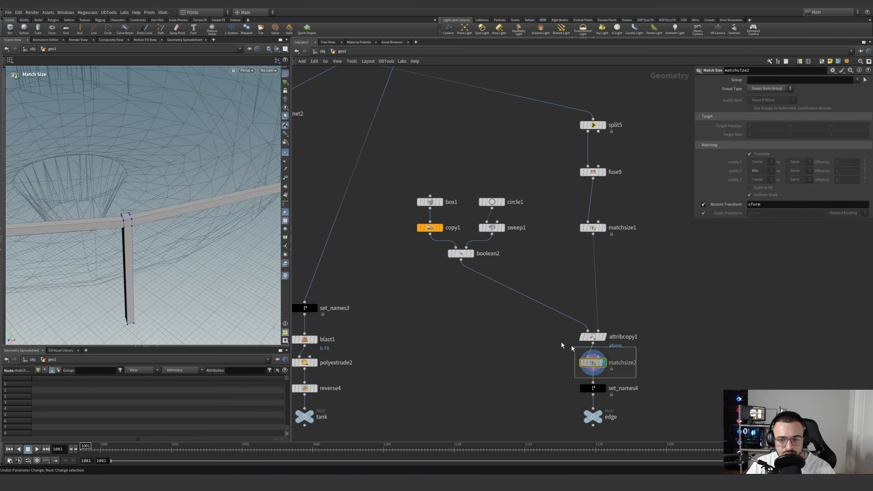
Display the railing's name assignment at set_names4
click(603, 388)
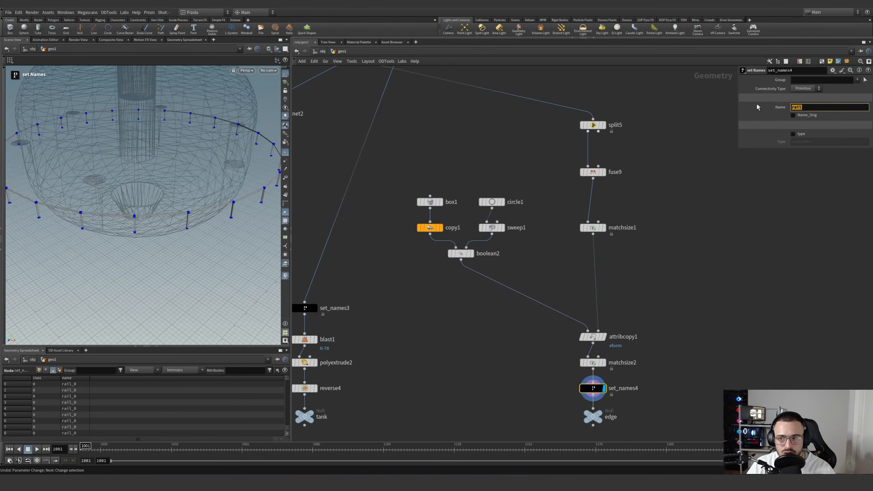
Select the set_names3 node at the head of the tank branch and display its geometry
scroll(706, 342, down, 5)
middle_drag(707, 340, 709, 283)
middle_drag(580, 295, 612, 293)
scroll(584, 281, up, 5)
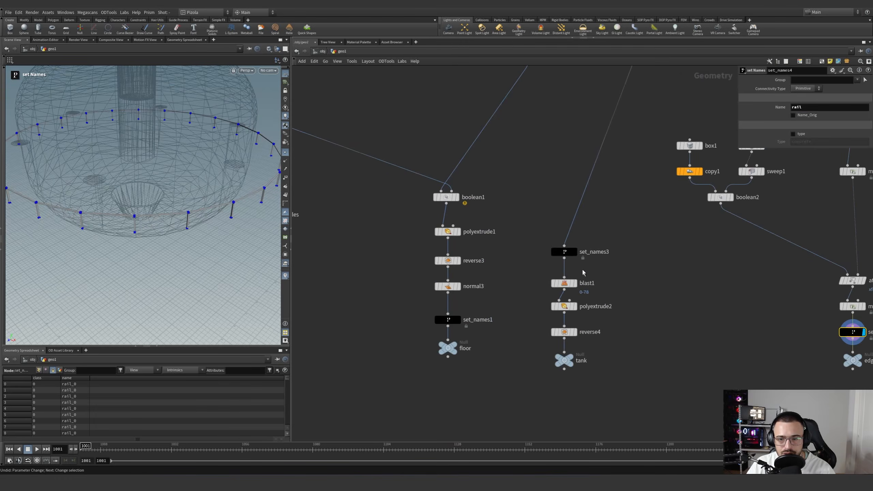
click(574, 251)
key(s)
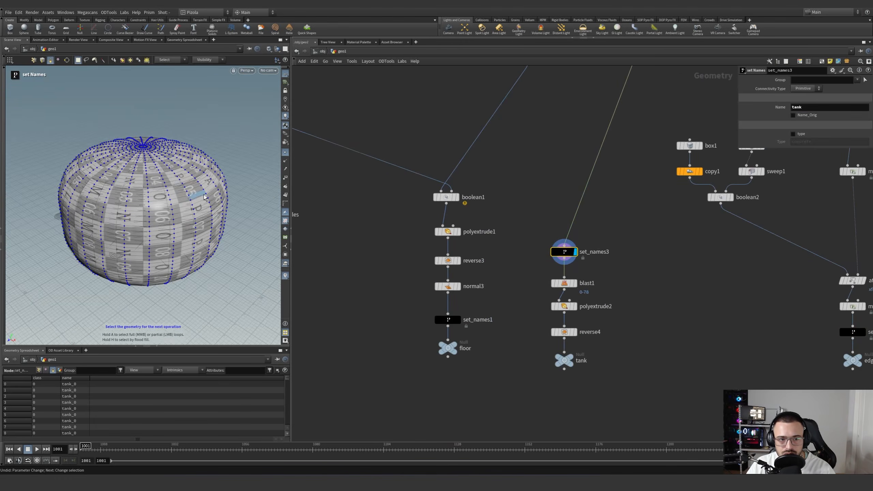
Leave component selection, turn off the point markers and view the tank from the side
scroll(606, 220, down, 3)
middle_drag(606, 220, 564, 349)
middle_drag(577, 292, 610, 186)
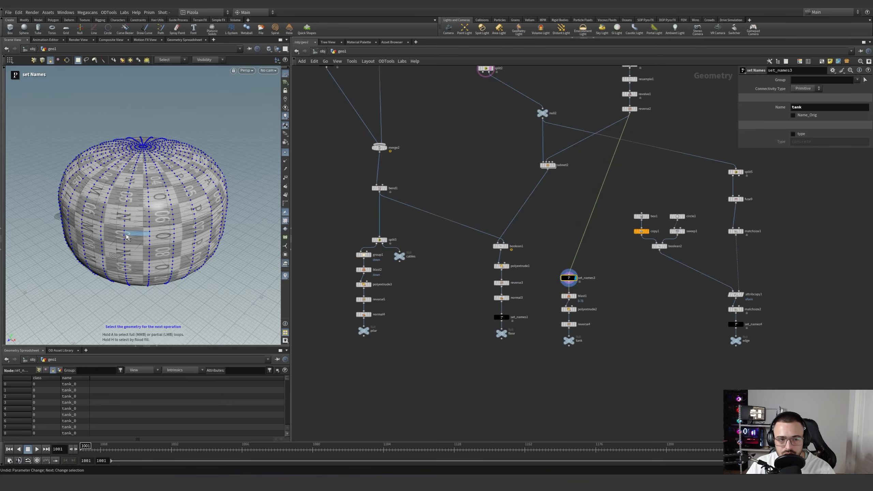
key(Escape)
click(285, 152)
drag(194, 203, 209, 184)
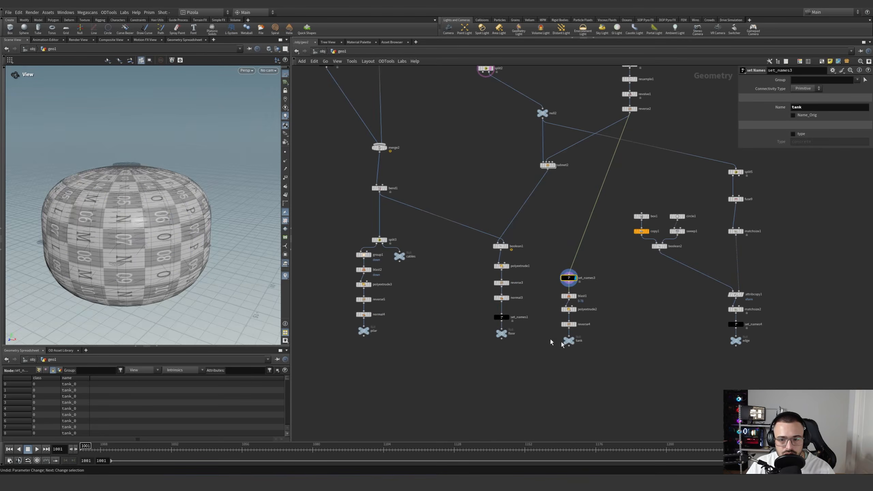
Display the blast1 node and examine the opening on the underside of the tank
scroll(591, 345, up, 4)
click(558, 242)
click(549, 242)
drag(164, 255, 165, 165)
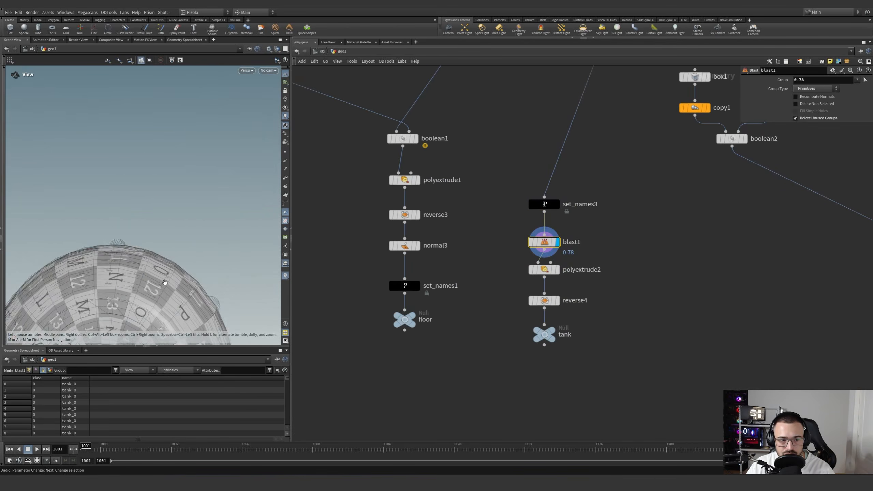
middle_drag(164, 283, 172, 154)
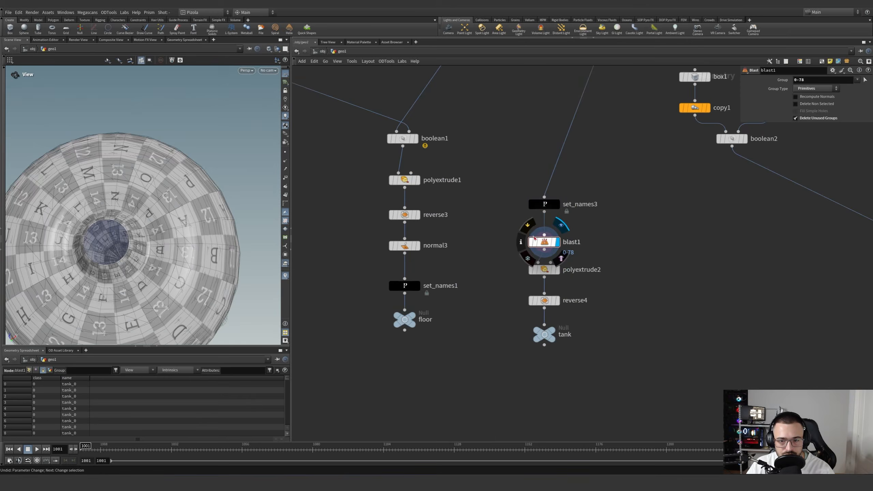
Display polyextrude2 and reverse4 in turn to inspect the tank shell, and open the parameters of polyextrude2
click(558, 270)
click(546, 271)
drag(100, 303, 257, 247)
click(558, 301)
click(547, 301)
scroll(493, 305, down, 3)
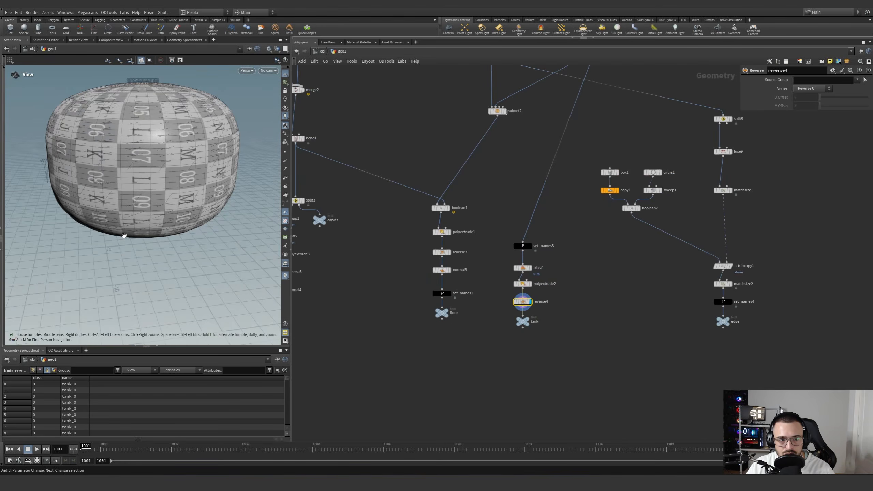
click(523, 284)
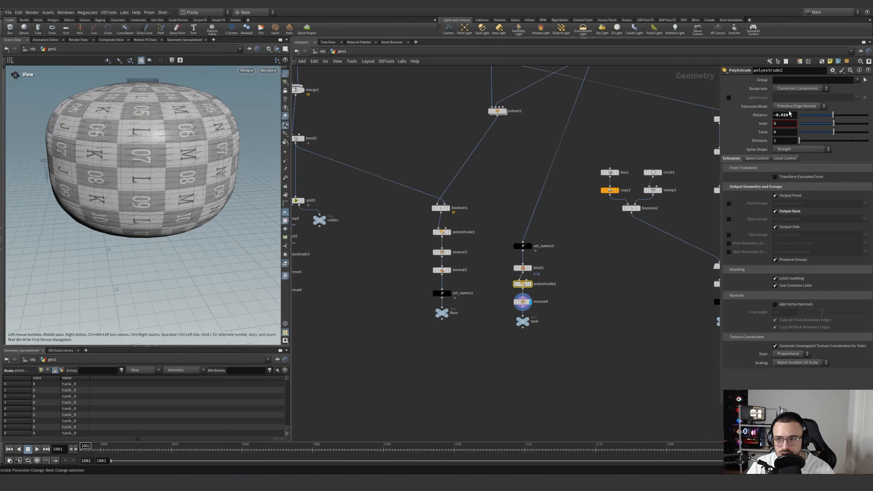
Display the floor null at the end of the neighbouring branch and bring the nodes feeding it into reach
scroll(571, 265, down, 2)
scroll(549, 292, up, 5)
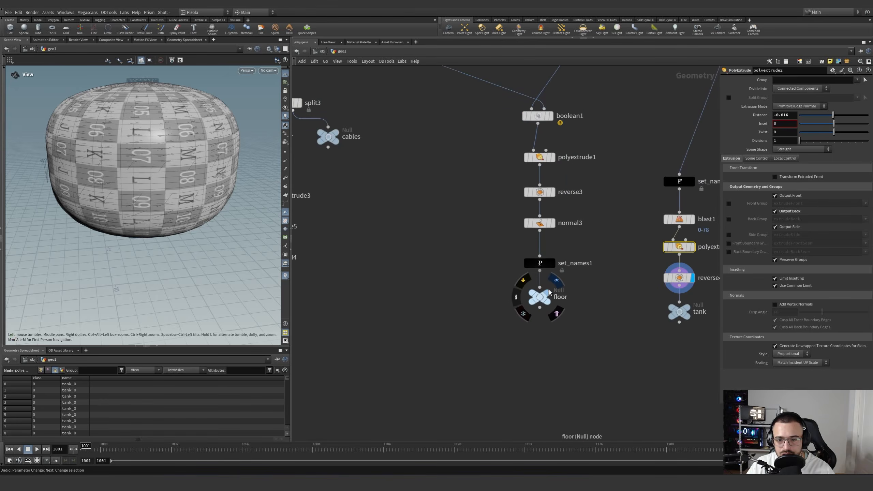
click(550, 294)
click(541, 298)
middle_drag(471, 209, 453, 279)
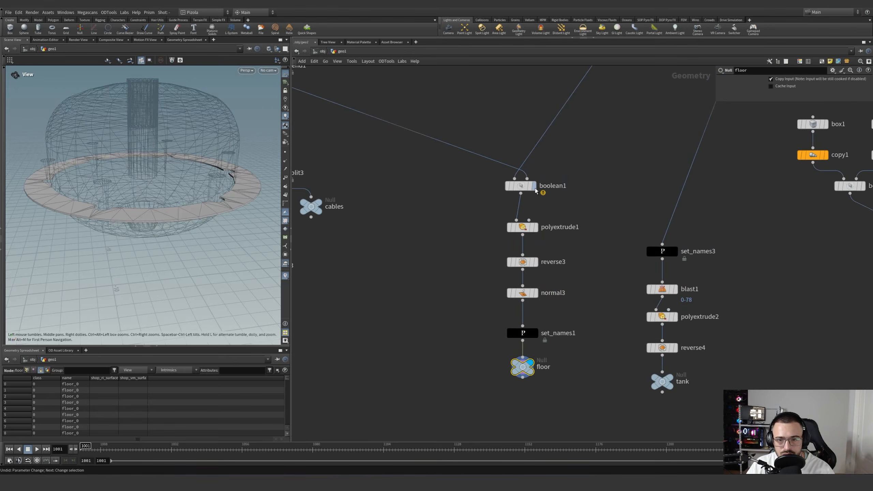
Display boolean1, polyextrude1, reverse3 and normal3 in turn, opening the parameters of boolean1 and polyextrude1
click(533, 185)
drag(574, 198, 471, 176)
click(536, 227)
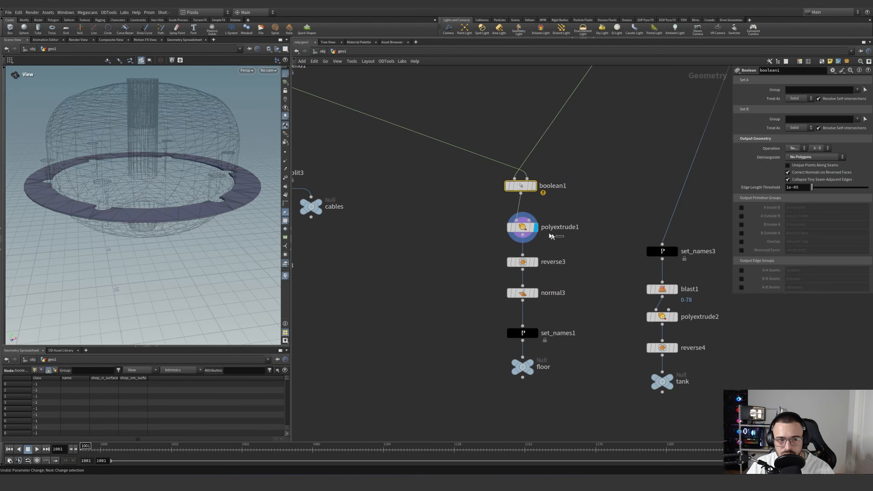
click(523, 228)
click(535, 261)
click(535, 292)
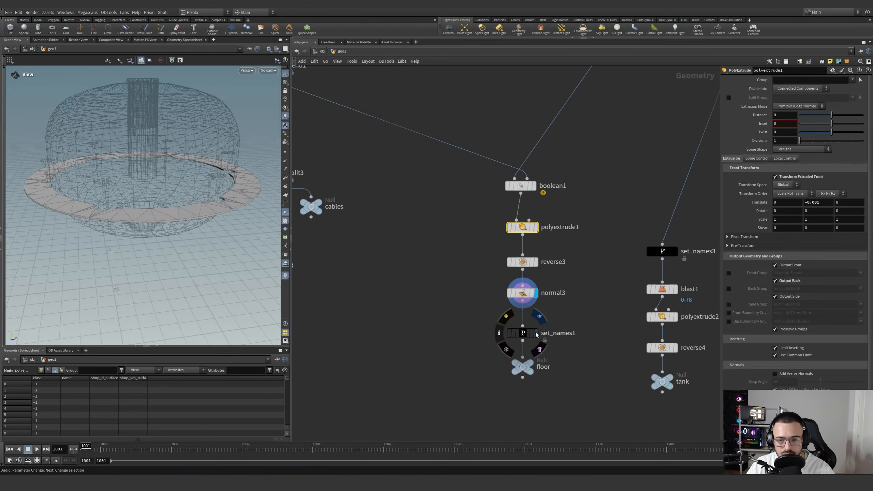
Inspect set_names1 and the floor null by selecting and displaying each in turn
click(535, 332)
click(523, 333)
click(532, 364)
click(523, 366)
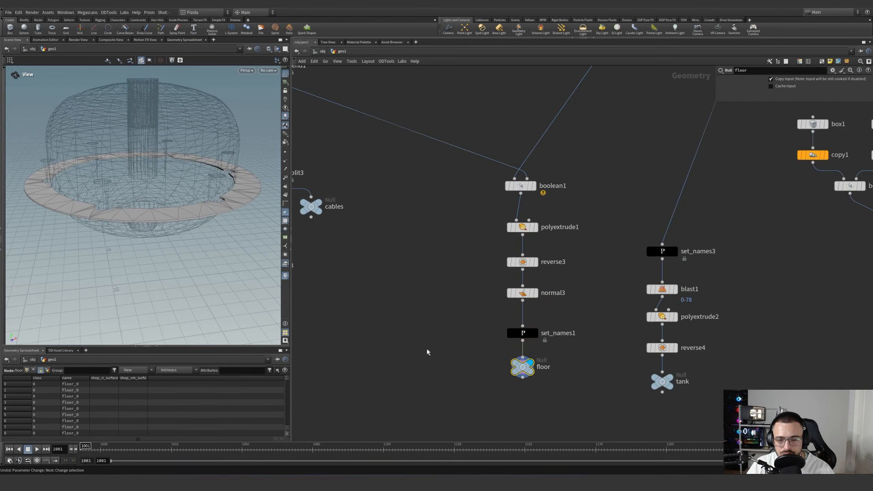
Display object_merge1 at the start of the cables branch and frame its geometry in the viewport
middle_drag(429, 325, 607, 340)
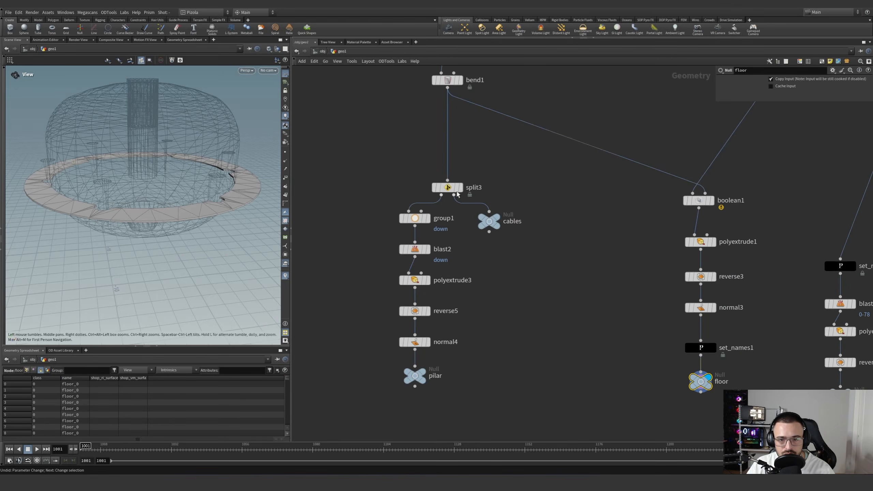
middle_drag(488, 162, 507, 332)
scroll(509, 359, down, 7)
scroll(482, 151, up, 5)
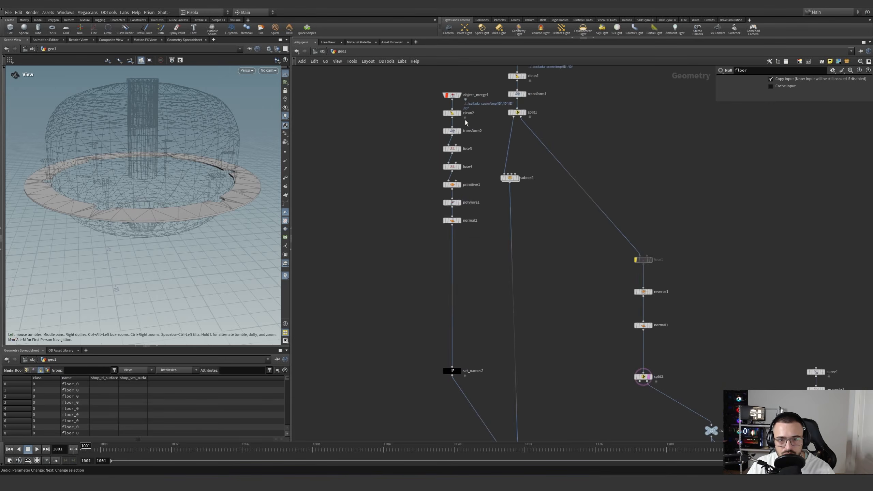
click(460, 94)
click(450, 95)
key(g)
drag(165, 208, 427, 189)
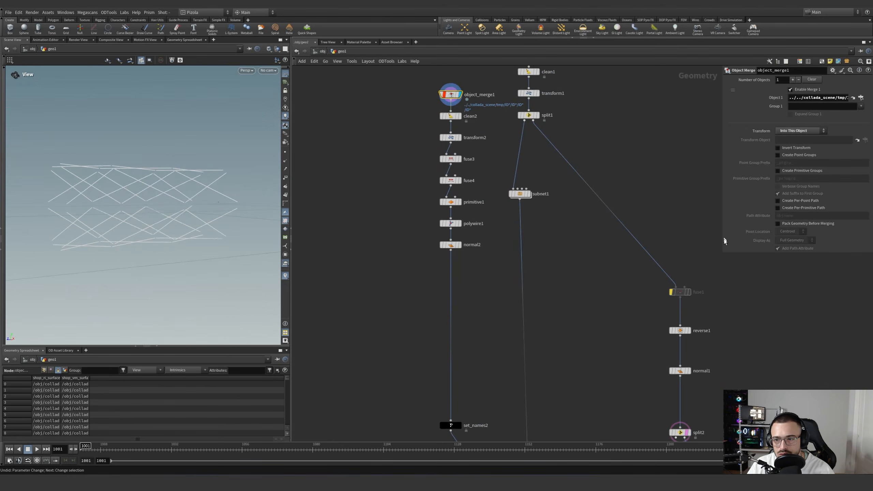
Widen the parameter area to read the full Object 1 path of object_merge1, and narrow it again
drag(721, 254, 476, 225)
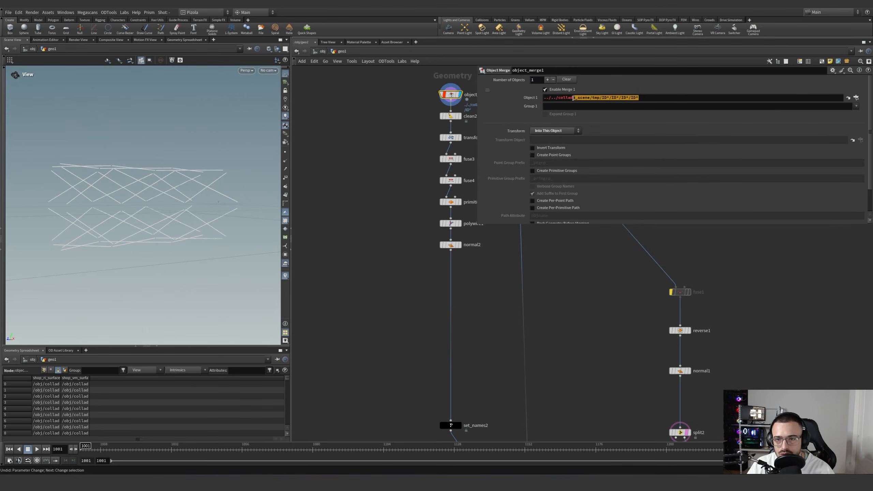
click(550, 98)
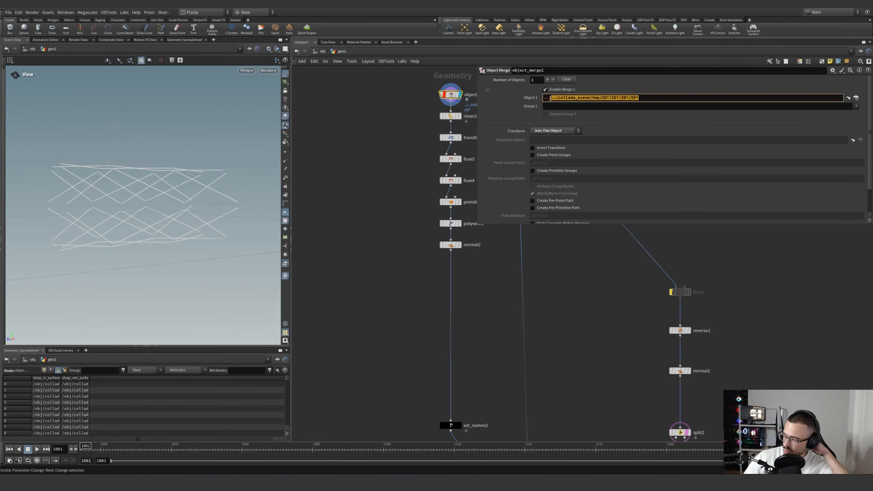
click(477, 225)
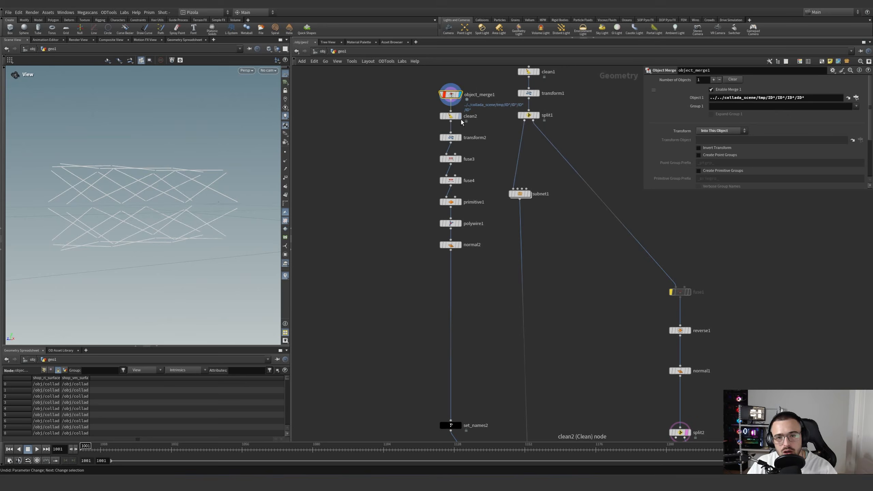
Display clean2, transform2, fuse3 and fuse4 in turn, and turn on point markers to examine the fused points
click(460, 116)
click(459, 138)
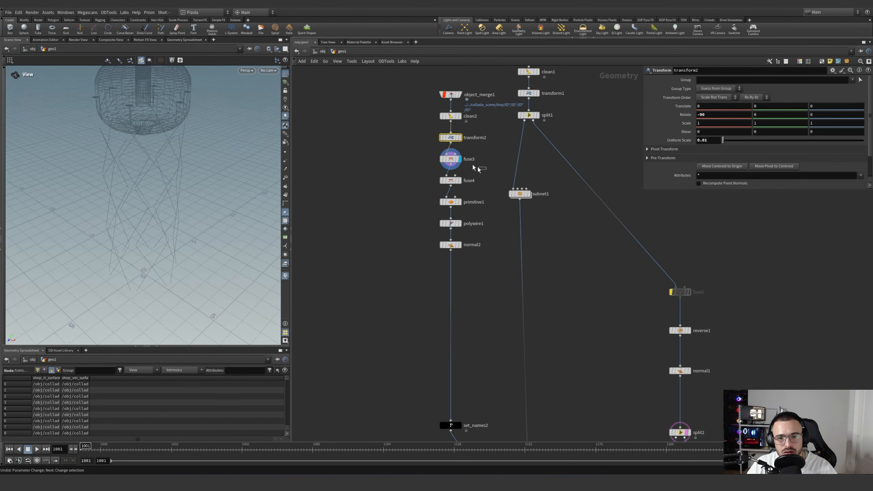
click(450, 159)
click(459, 180)
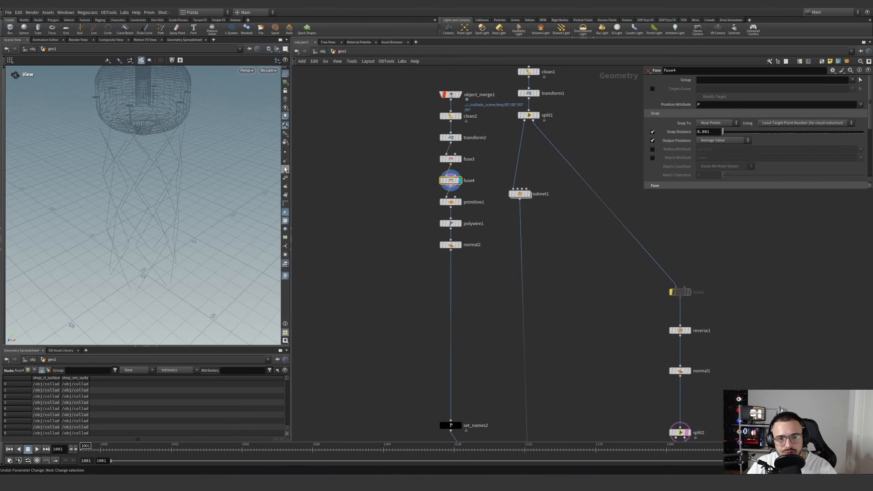
click(285, 151)
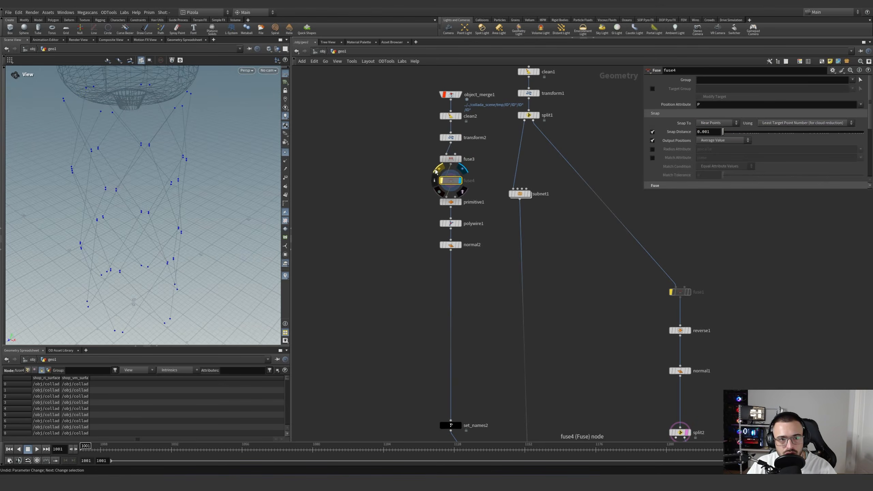
scroll(160, 144, up, 4)
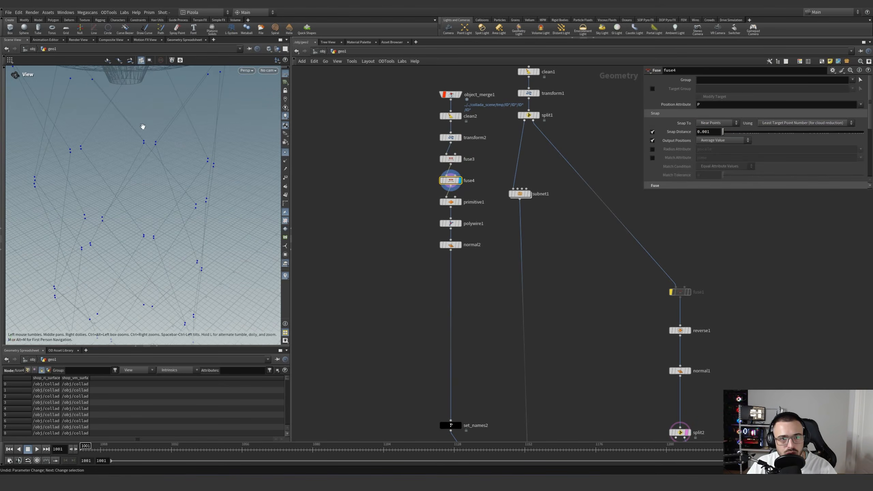
Display primitive1, polywire1 and normal2 in turn to inspect how the cable curves are scaled and thickened
click(459, 201)
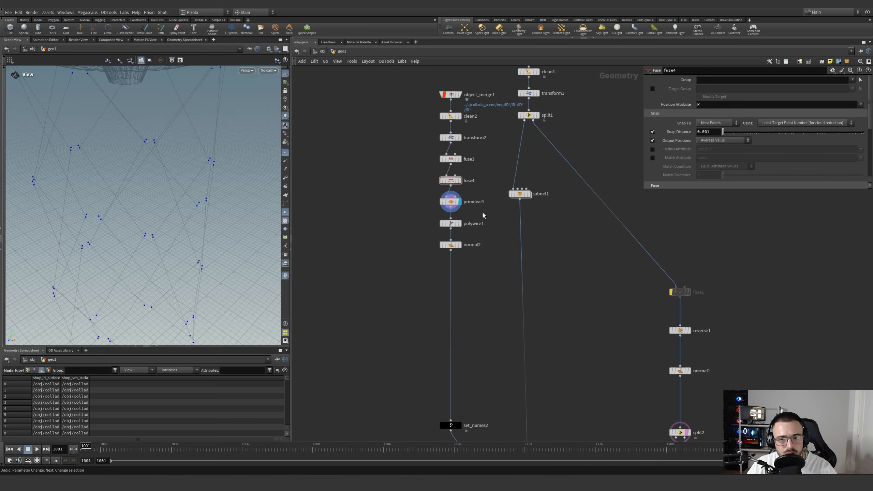
click(446, 202)
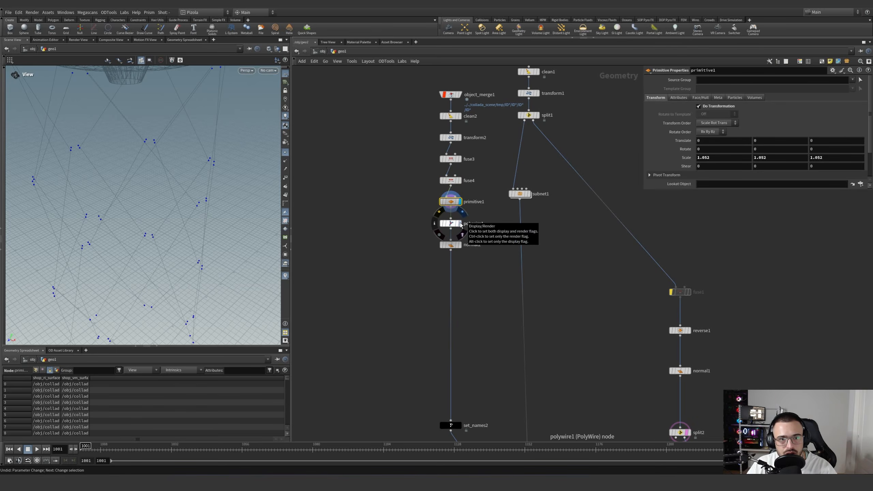
mouse_move(435, 194)
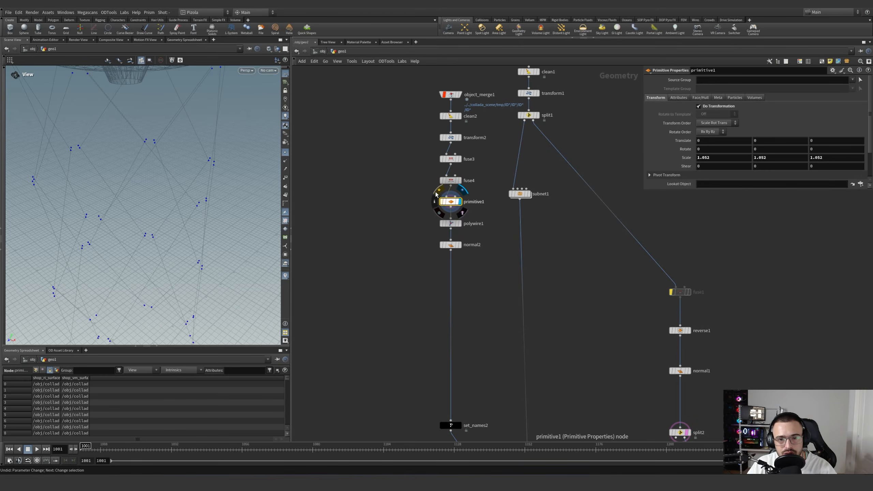
click(459, 223)
drag(181, 164, 86, 152)
click(459, 245)
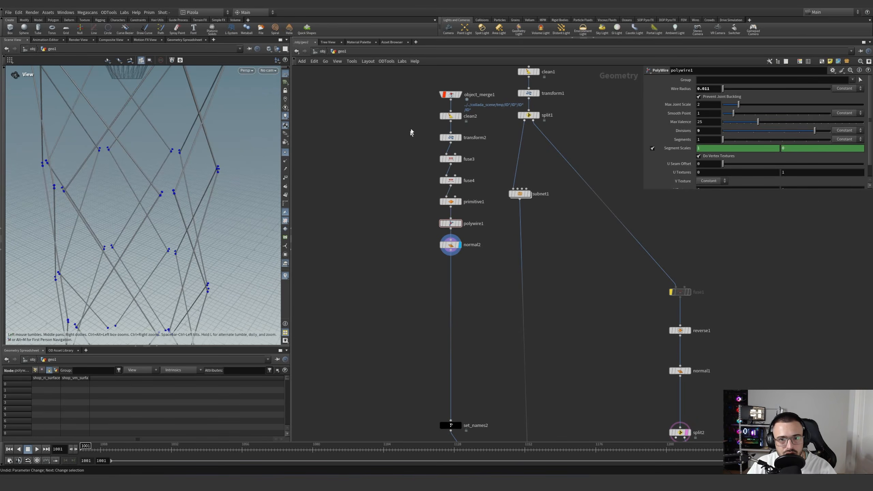
Display object_merge1 and transform2 again and examine the end of an original cable up close
click(459, 94)
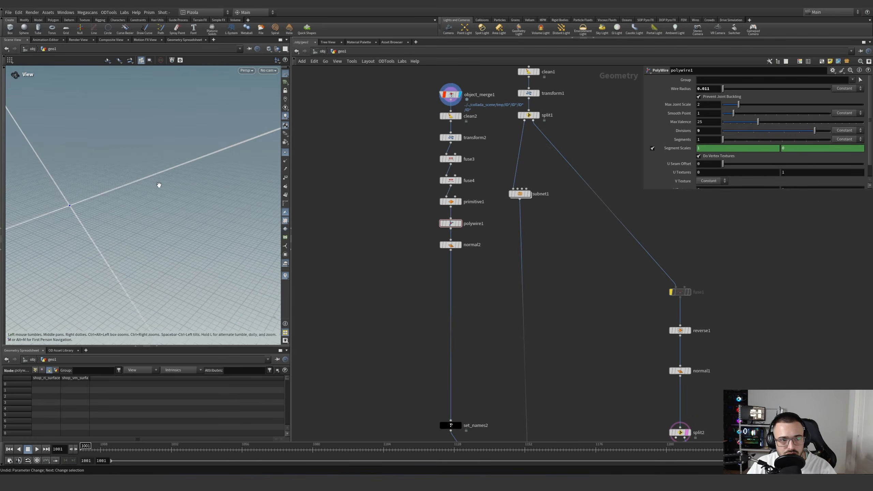
click(459, 137)
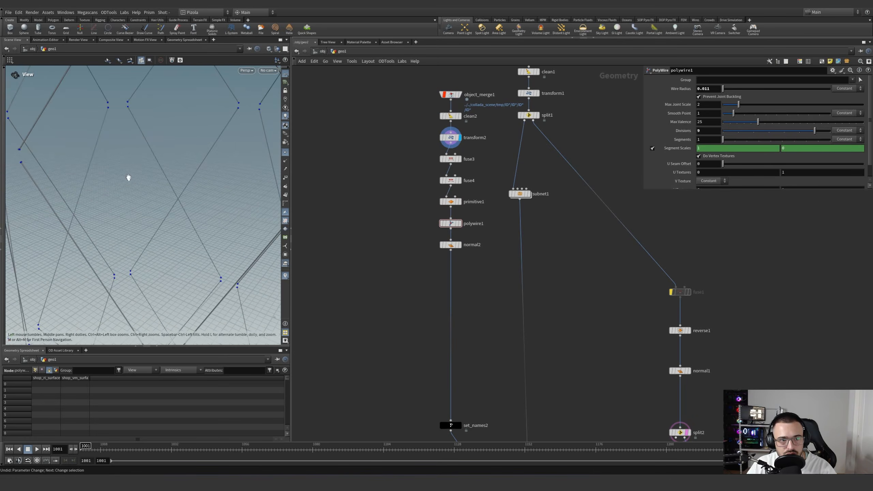
middle_drag(128, 178, 136, 178)
right_drag(136, 179, 202, 128)
drag(190, 134, 217, 121)
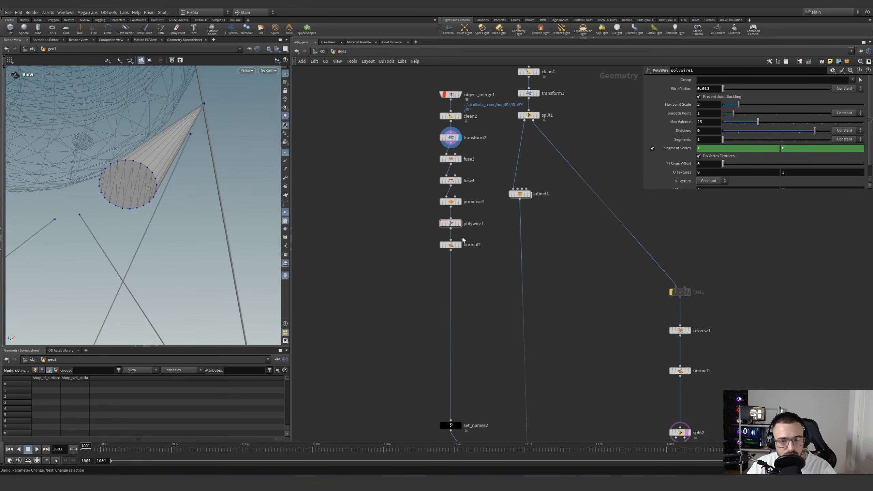
Display polywire1 framed in the viewport, followed by normal2, to compare the rebuilt cables
click(459, 223)
key(g)
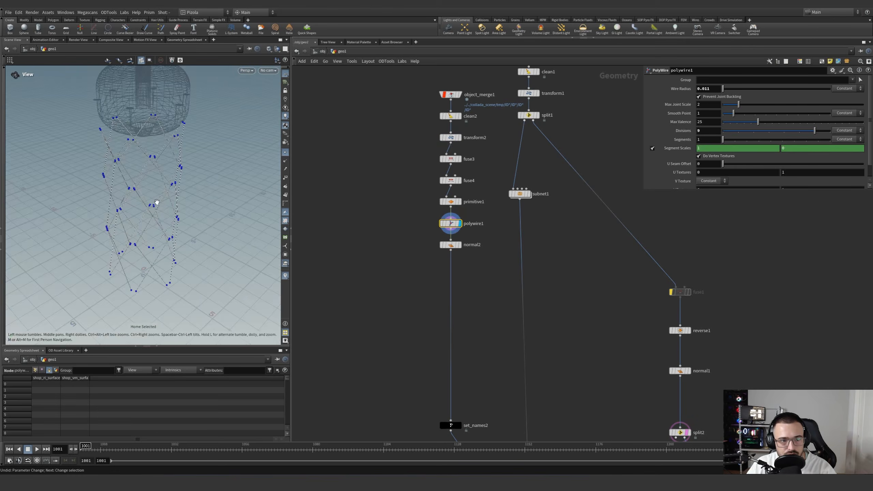
click(460, 245)
scroll(470, 297, down, 2)
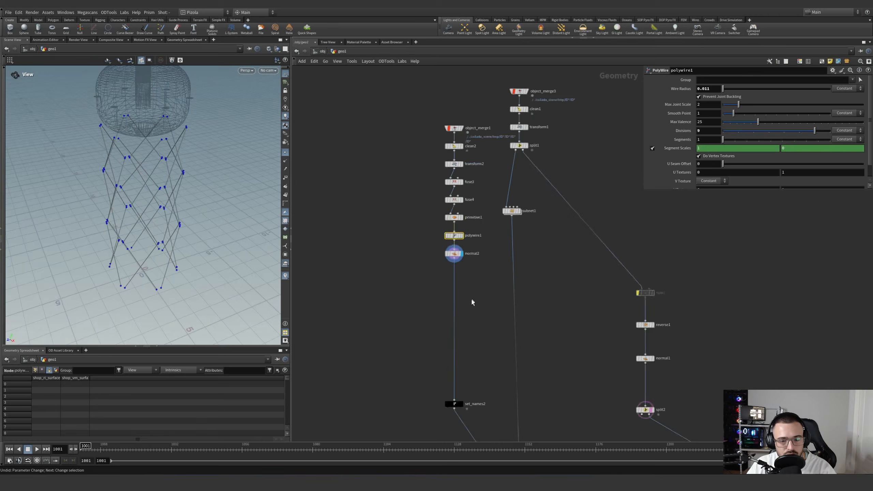
Display and select set_names2 below normal2 to examine the name assigned to the cables
middle_drag(471, 409, 461, 327)
scroll(461, 328, up, 3)
click(446, 264)
drag(466, 240, 407, 299)
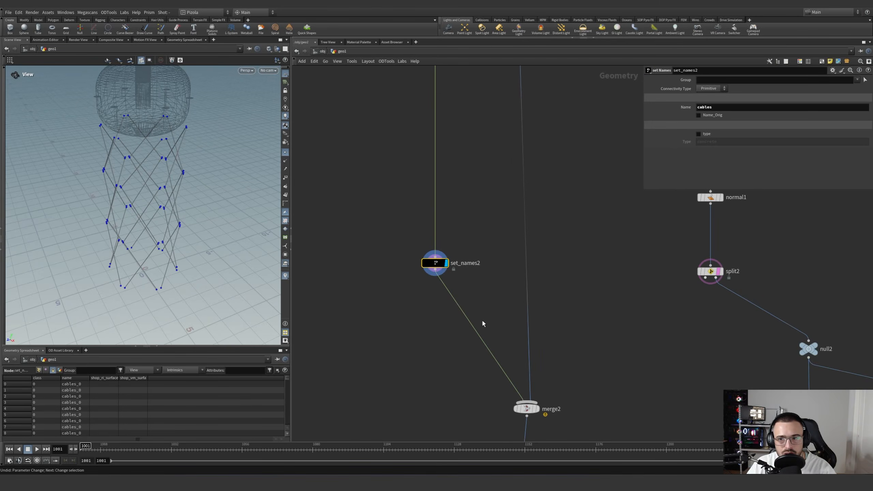
middle_drag(534, 410, 495, 322)
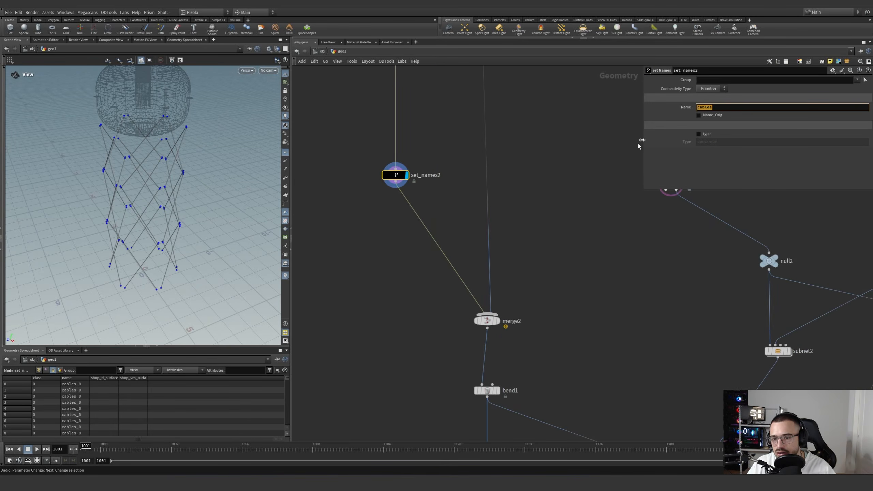
Display merge2 with its inputs listed to inspect the combined tower supports and cables, then display bend1
click(497, 320)
drag(532, 342, 399, 287)
drag(141, 225, 155, 214)
middle_drag(514, 388, 489, 261)
click(475, 265)
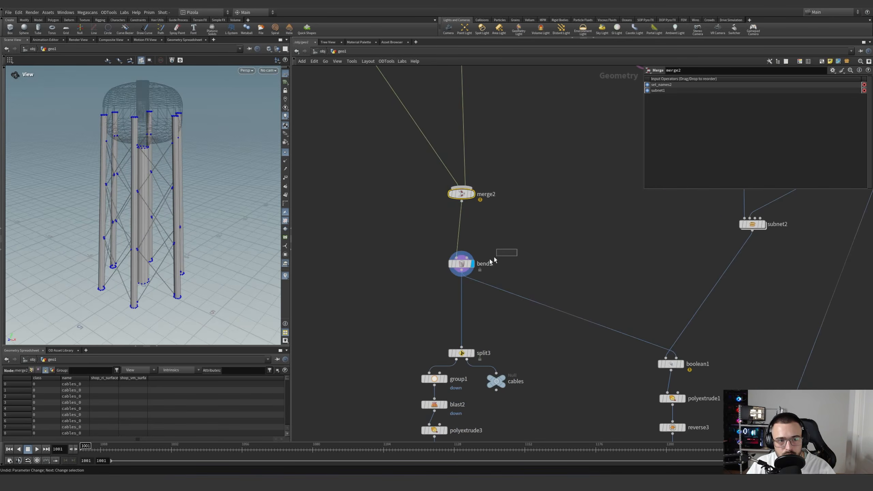
Select bend1 and examine its taper deformation on the tower's supports in the viewport
click(461, 263)
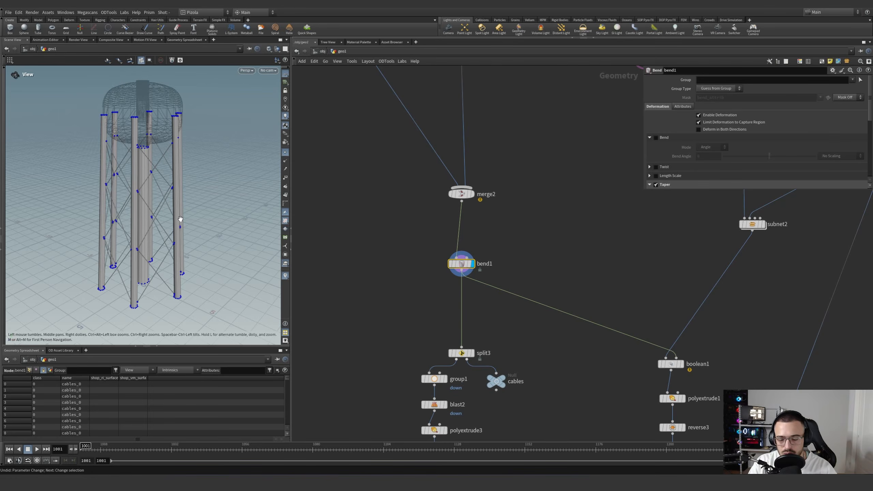
key(Return)
drag(188, 229, 175, 267)
scroll(514, 297, down, 1)
middle_drag(514, 297, 472, 223)
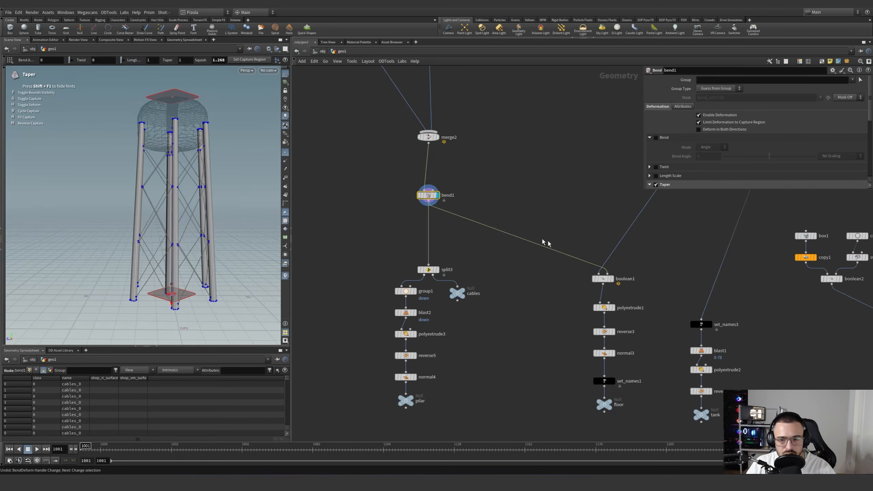
Display boolean1, polyextrude1 and the nodes below it through set_names1 to inspect how the floor ring is cut, thickened and named
click(614, 278)
click(602, 278)
alt+drag(213, 140, 224, 188)
scroll(193, 182, up, 4)
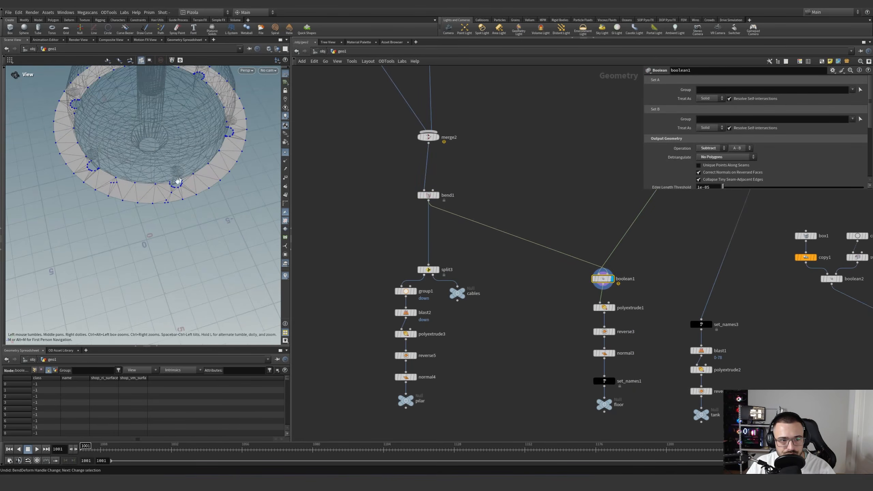
middle_drag(600, 270, 496, 236)
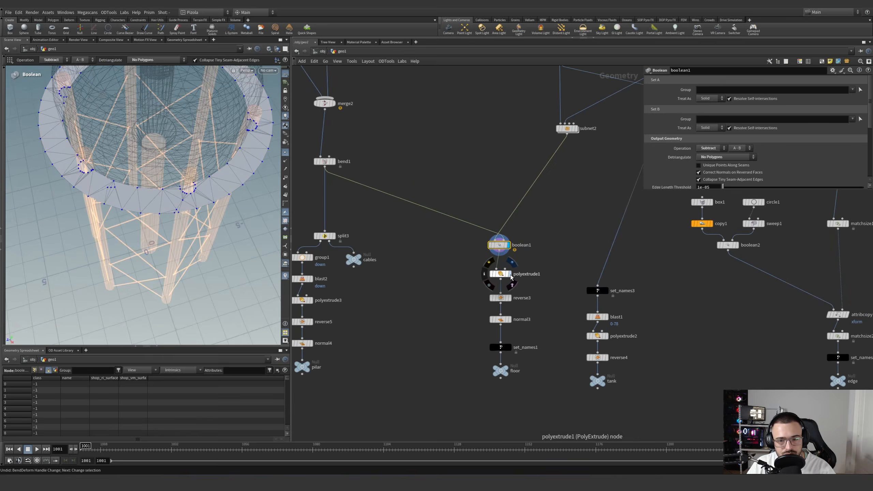
click(511, 277)
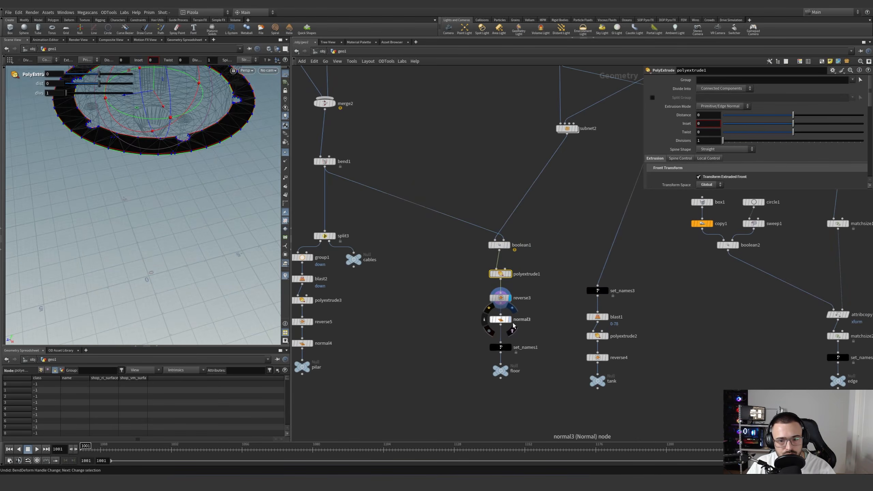
click(500, 347)
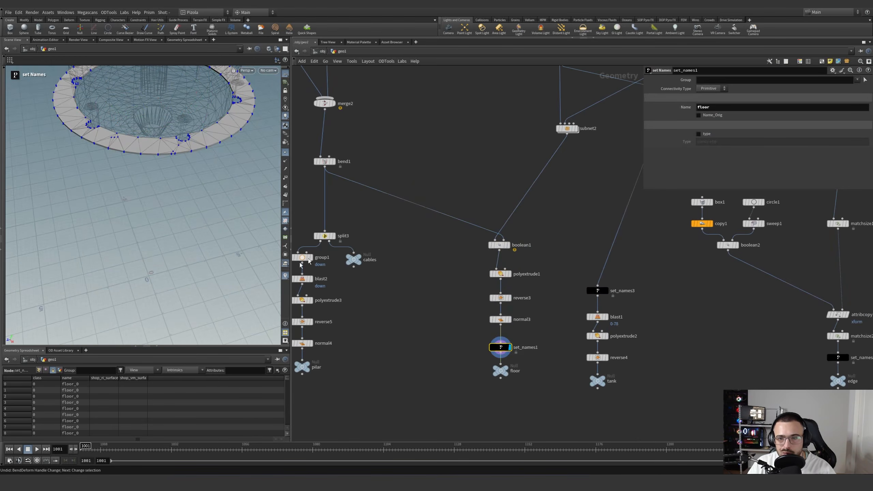
Display split3 and the cables null to examine the pillars and cables separated from the bent tower
middle_drag(415, 253, 508, 251)
click(424, 234)
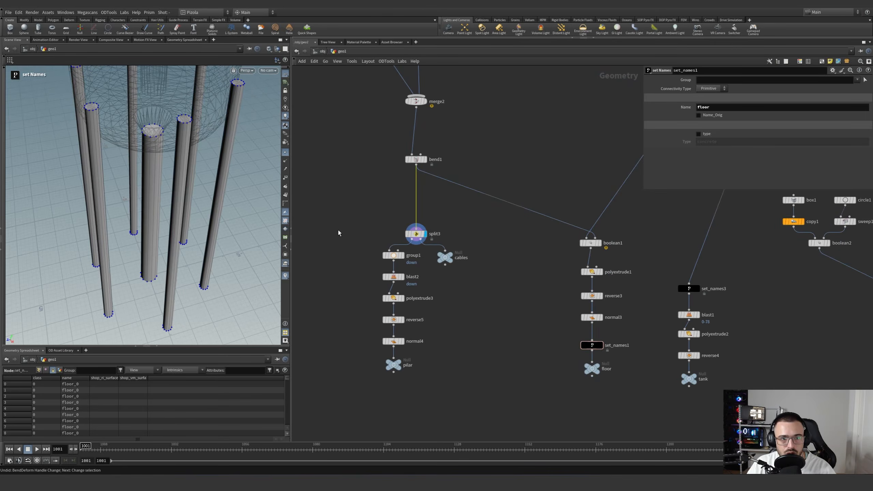
alt+drag(204, 151, 174, 160)
alt+right_drag(173, 160, 94, 193)
alt+drag(93, 193, 275, 177)
scroll(409, 250, up, 2)
click(459, 255)
click(451, 259)
scroll(82, 168, up, 3)
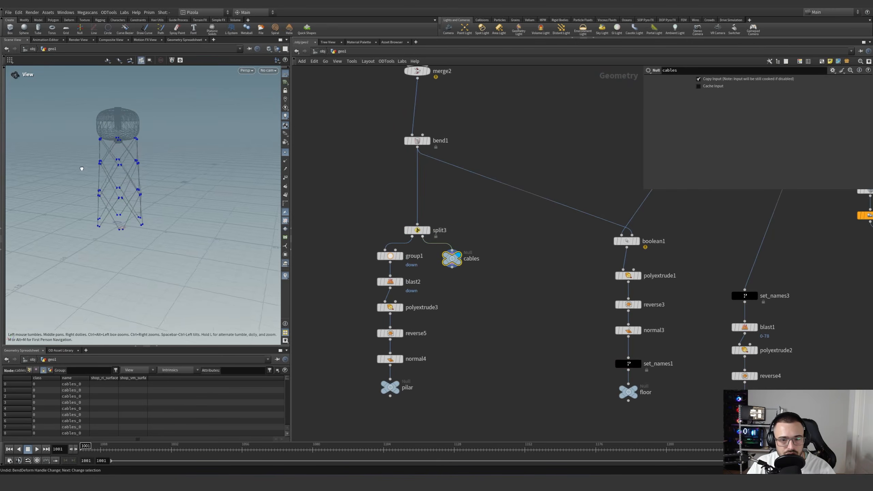
alt+drag(108, 170, 279, 191)
scroll(432, 200, down, 4)
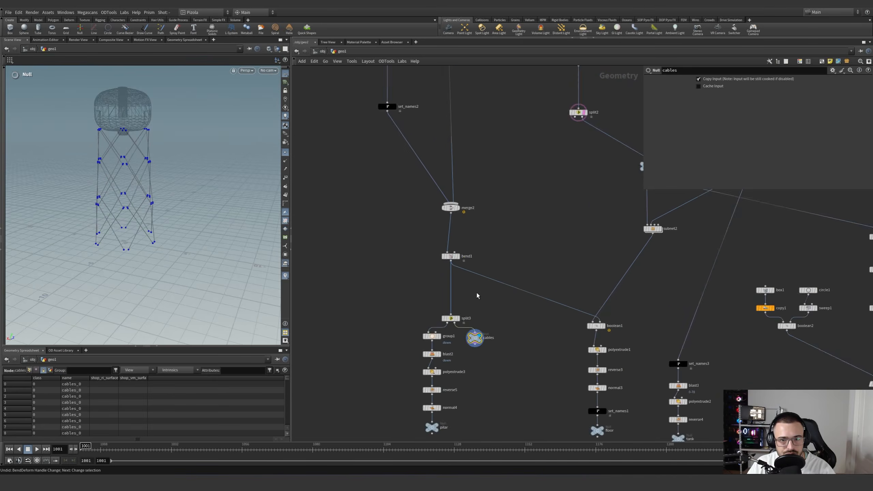
Try to move set_names2 onto the connection between split3 and the cables null
drag(428, 176, 429, 175)
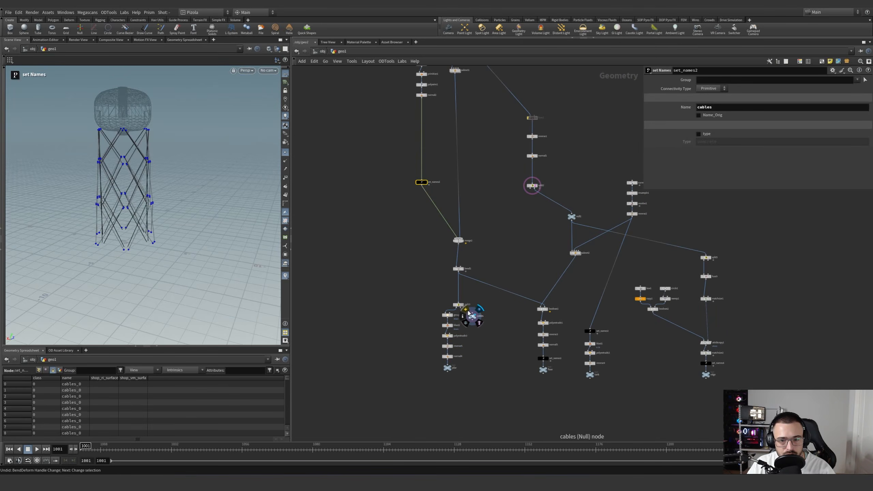
scroll(473, 337, up, 2)
drag(401, 120, 471, 307)
key(ctrl+z)
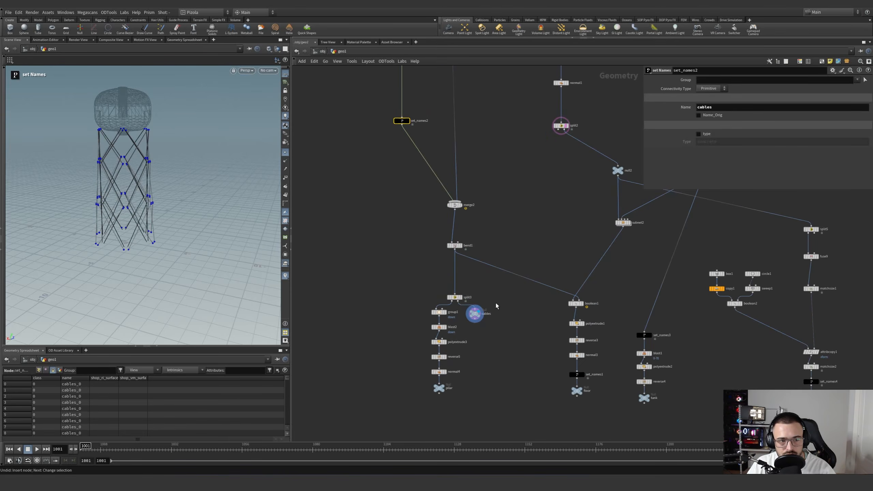
Select bend1 below merge2 and examine its Taper and Squish parameters
middle_drag(415, 271, 405, 232)
drag(413, 232, 479, 192)
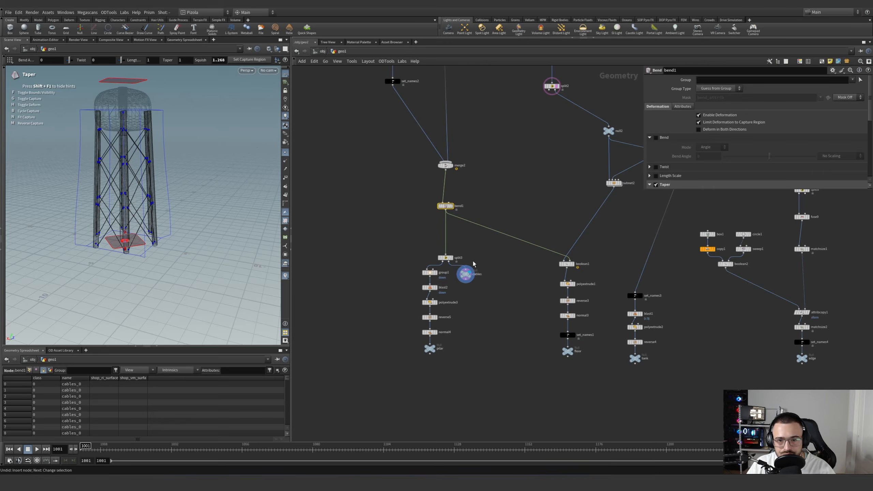
scroll(654, 157, down, 3)
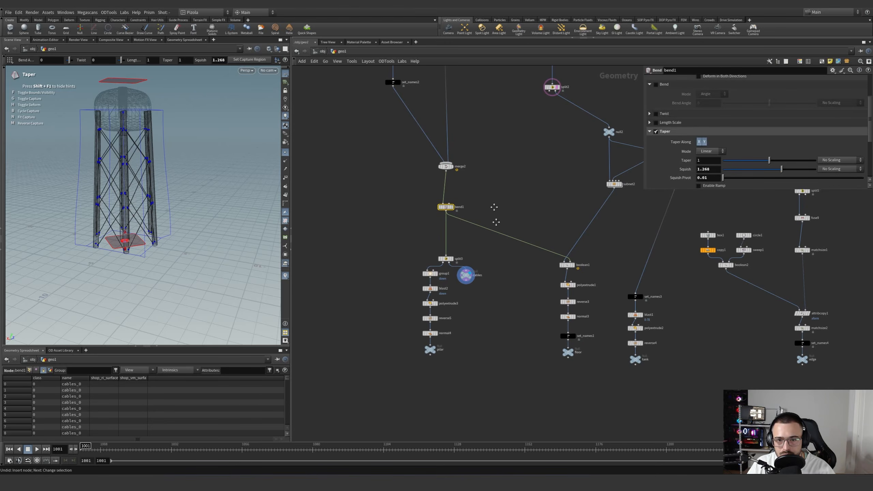
Select split3 and examine the group expression that separates the pillars from the cables
middle_drag(484, 193, 496, 271)
middle_drag(475, 331, 474, 271)
scroll(473, 270, up, 3)
click(437, 283)
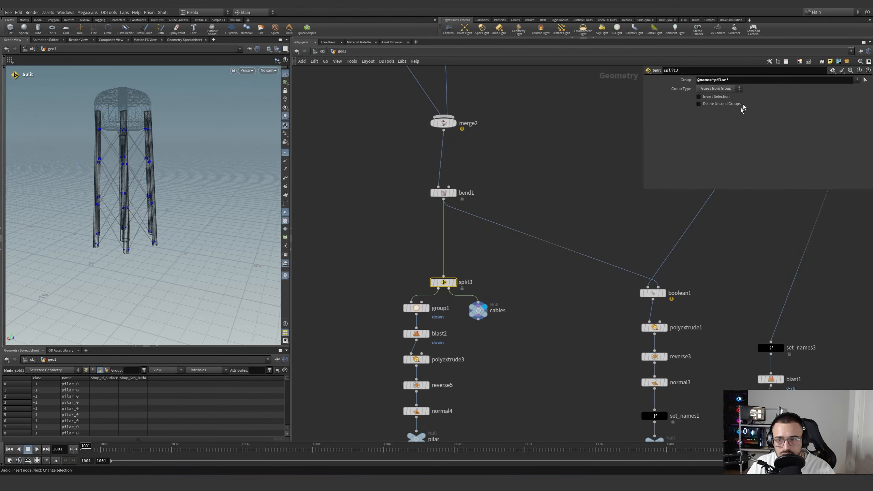
double_click(740, 79)
Display group1 and examine from below which pillar faces its Keep by Normals setting selects
middle_drag(570, 217, 616, 149)
mouse_move(473, 252)
click(476, 227)
drag(495, 251, 420, 235)
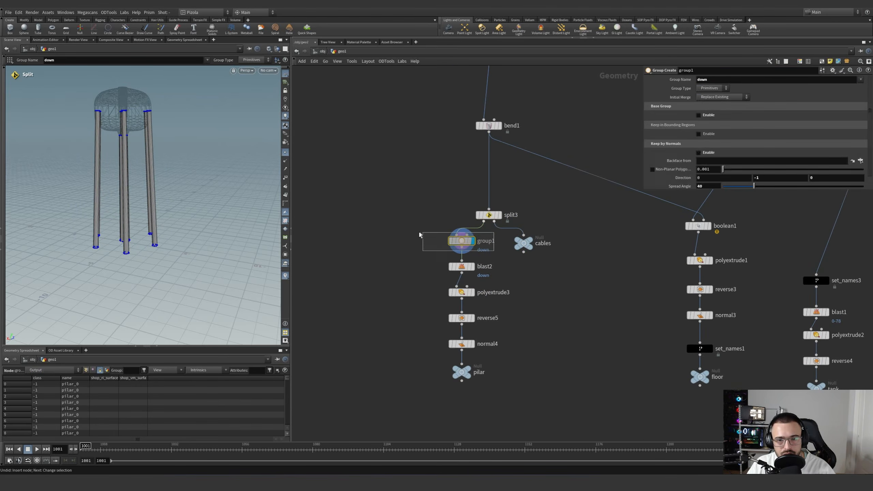
scroll(161, 173, up, 5)
alt+drag(160, 206, 149, 169)
key(Return)
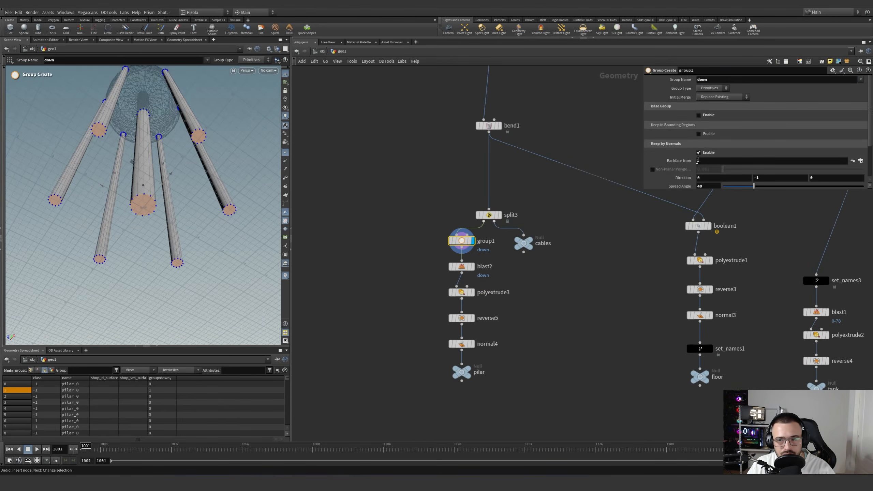
scroll(705, 133, down, 1)
Display blast2 and polyextrude3 to inspect the removed bottom caps and the extruded thickness of the pillars
click(472, 267)
drag(498, 279, 369, 262)
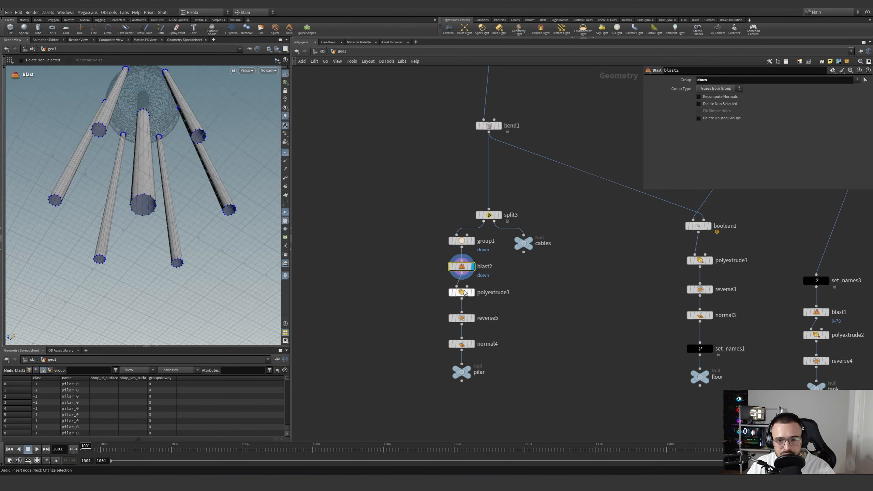
click(473, 293)
drag(495, 303, 426, 287)
alt+drag(185, 200, 179, 244)
alt+drag(148, 160, 156, 185)
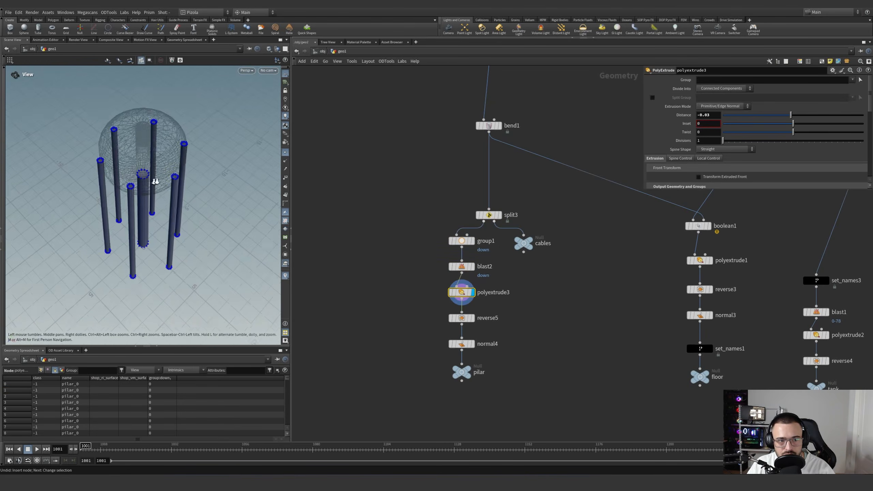
scroll(156, 184, up, 2)
alt+right_drag(128, 185, 198, 165)
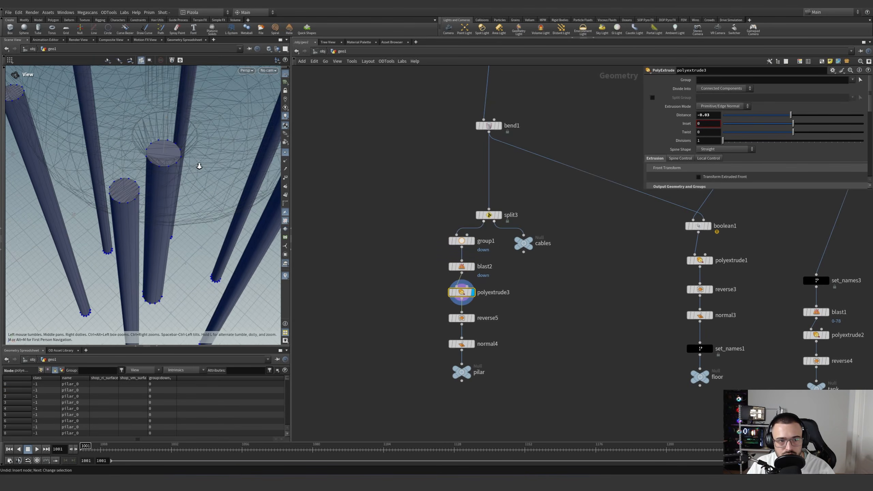
Display reverse5 and normal4 with the home view, and select the pilar null to inspect the finished pillars
click(473, 318)
drag(493, 329, 427, 312)
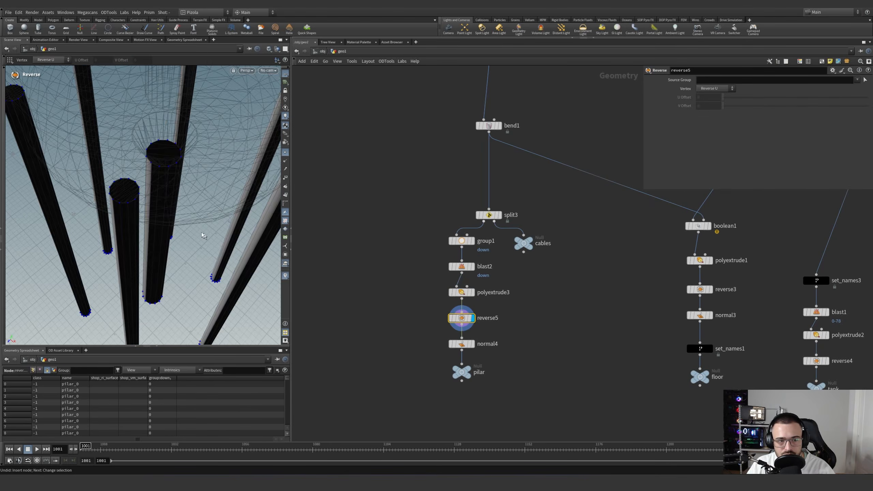
key(space+h)
click(462, 372)
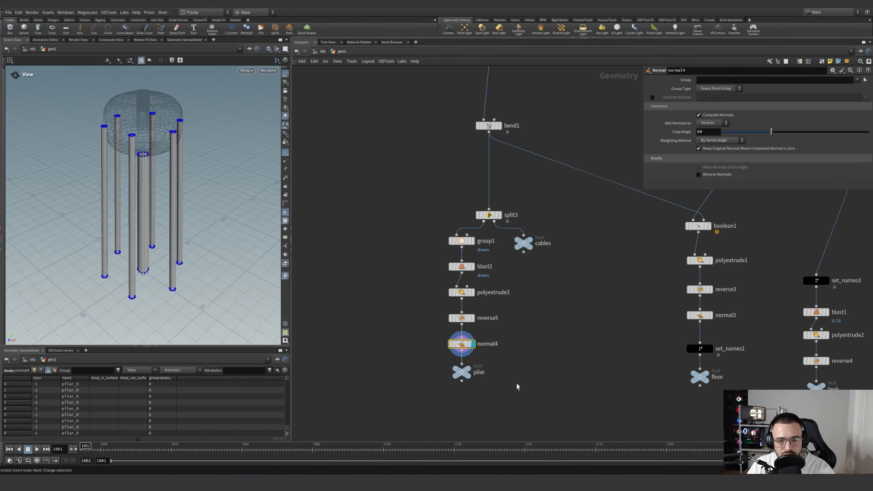
Enclose all modelling branches down to the pilar, cables, floor, tank and edge nulls in a network box
key(h)
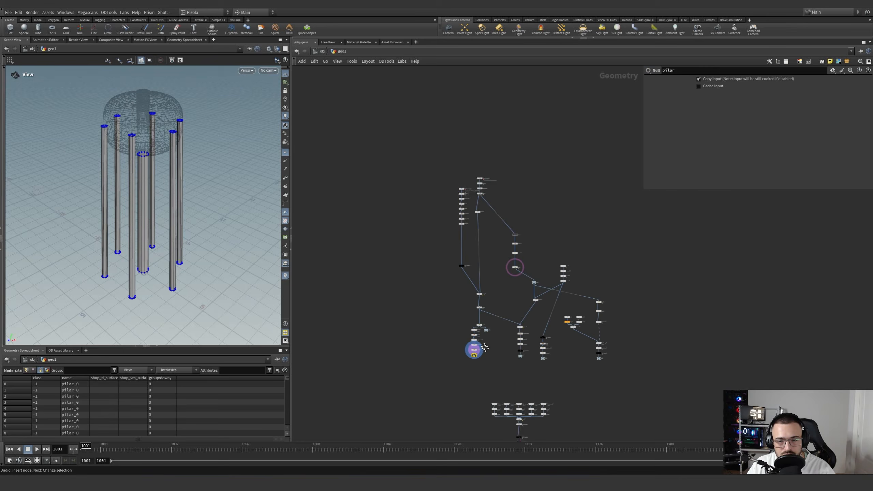
drag(596, 352, 342, 144)
key(shift+o)
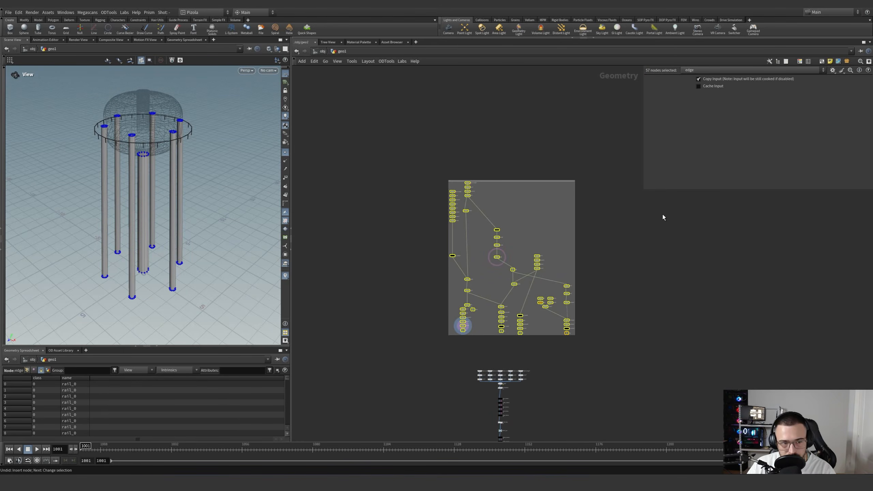
Enclose the object merge, group and name nodes together with merge3 and attribdelete1 in a second network box
scroll(485, 341, up, 5)
middle_drag(504, 345, 534, 208)
click(494, 279)
drag(584, 233, 401, 288)
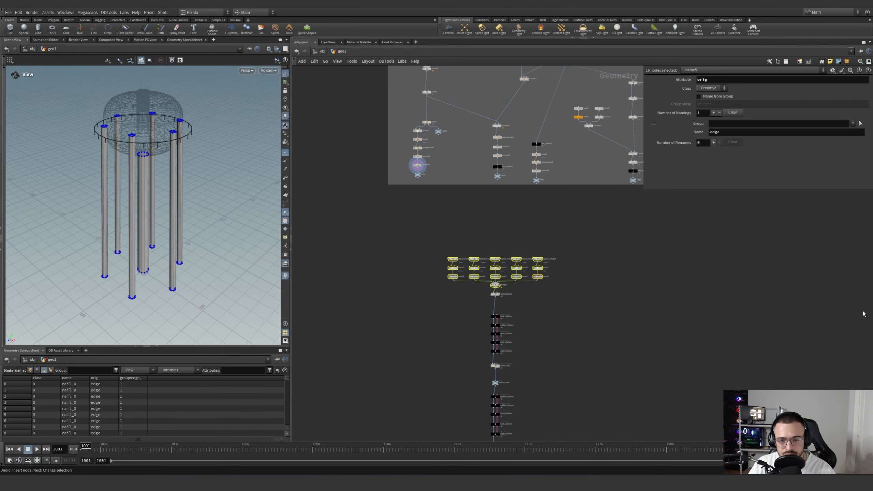
scroll(506, 303, up, 5)
drag(596, 182, 364, 308)
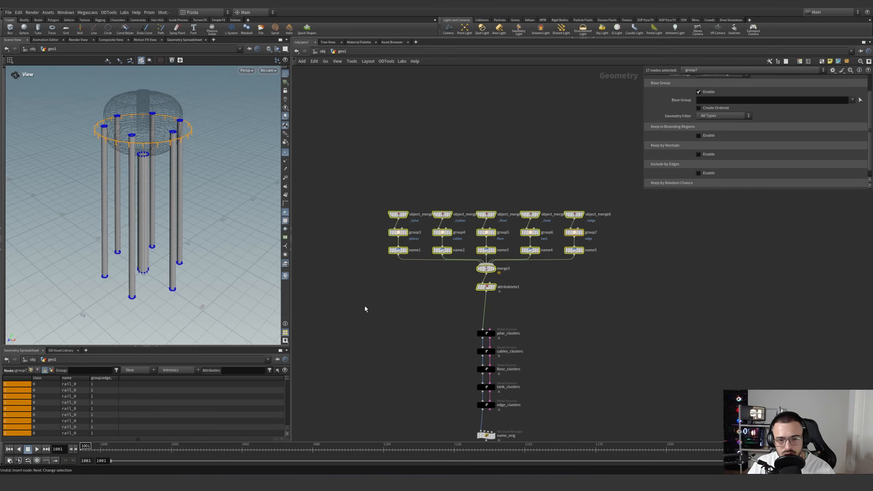
key(shift+o)
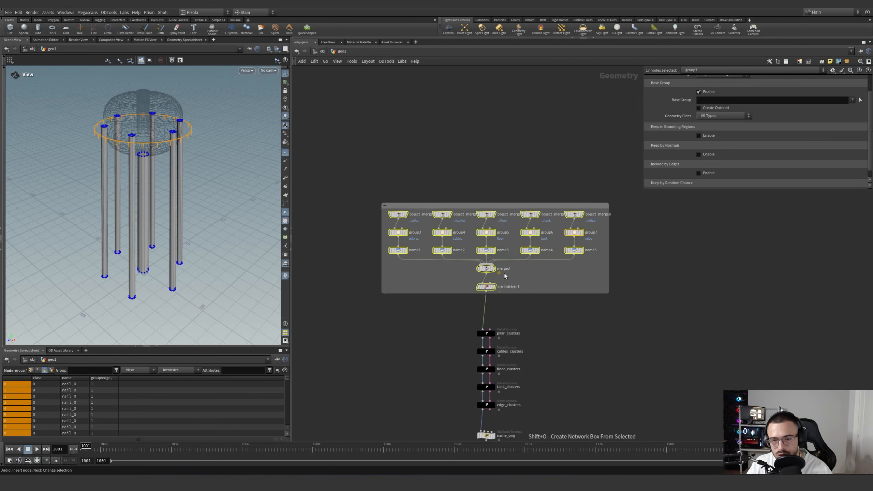
click(524, 297)
Display name1, the pillar object merge and group3 to examine the pillars' group and orig attribute
scroll(462, 262, up, 3)
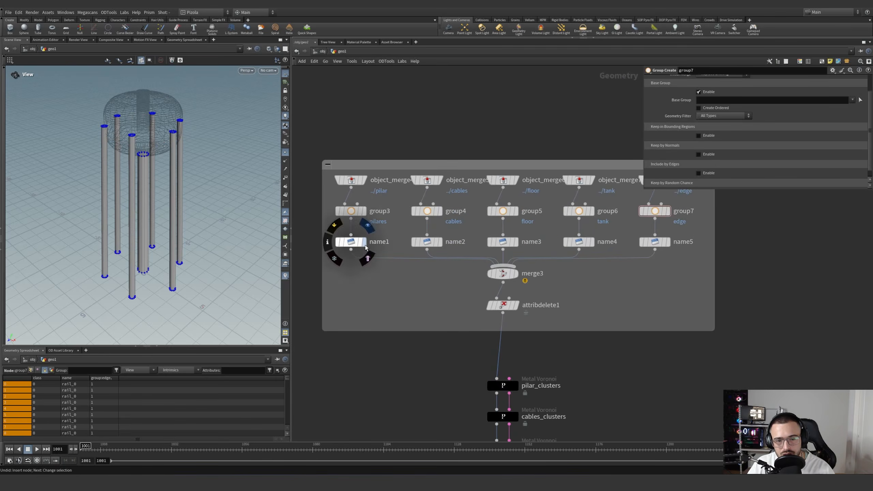
click(350, 241)
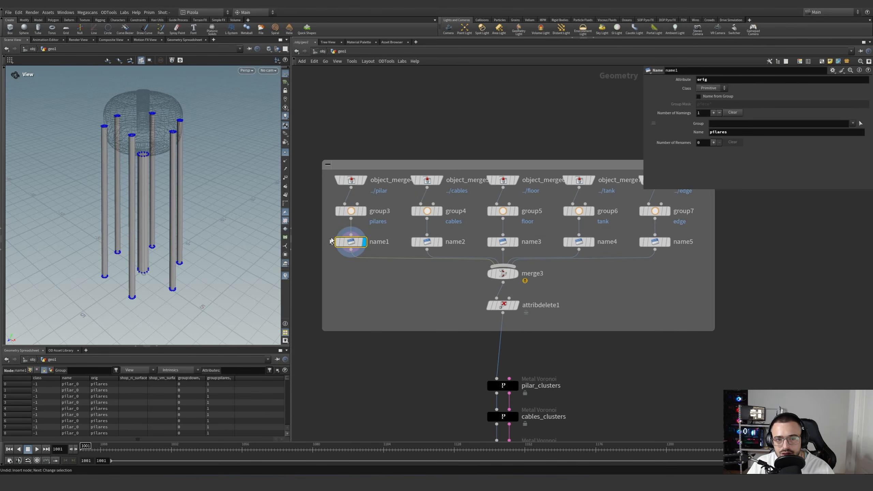
click(351, 180)
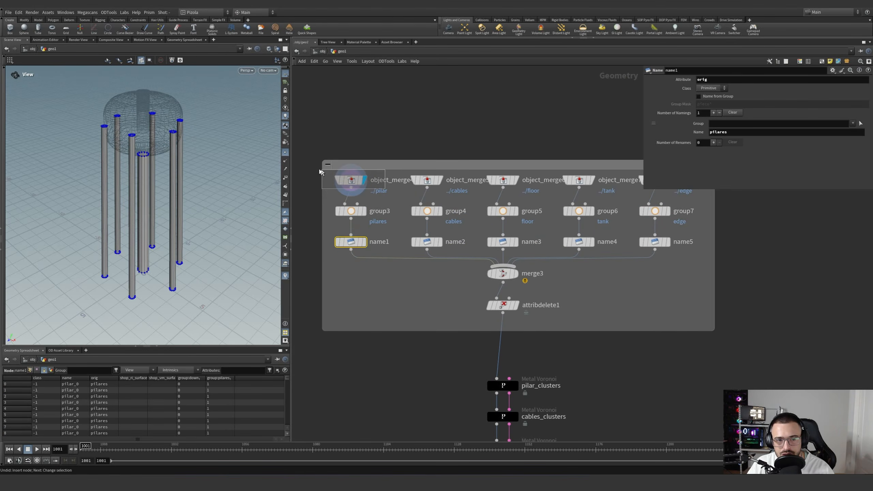
click(361, 213)
click(351, 242)
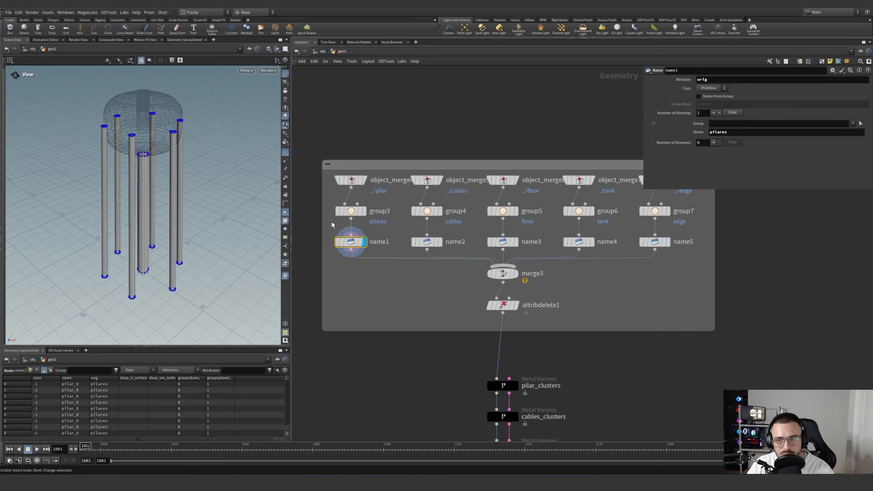
middle_drag(361, 261, 409, 265)
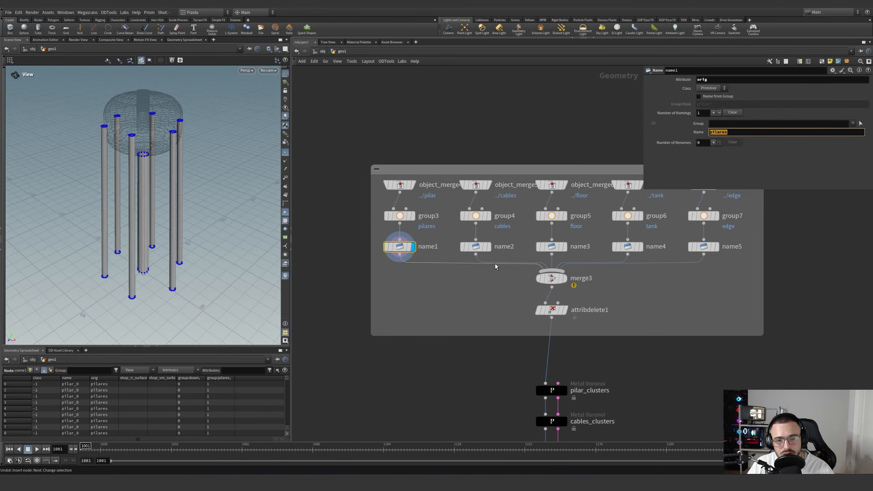
Display name2 and name3 in turn to examine the orig attribute given to the cables and floor
click(488, 247)
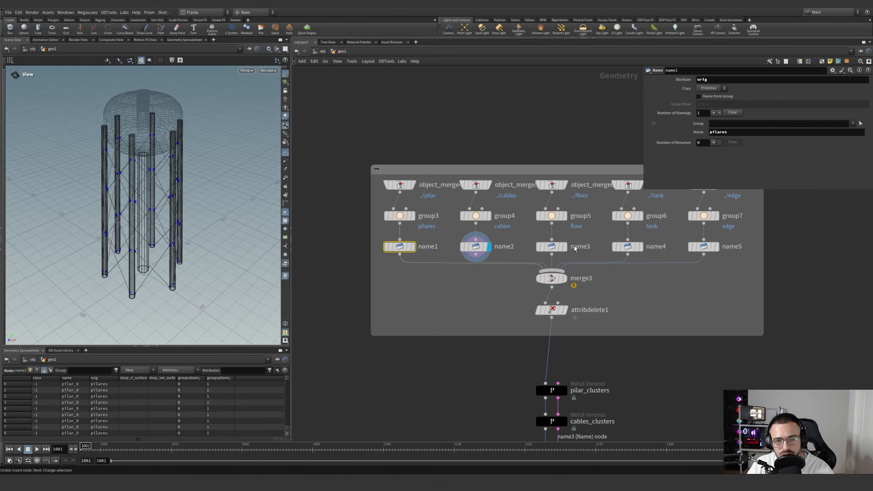
click(476, 246)
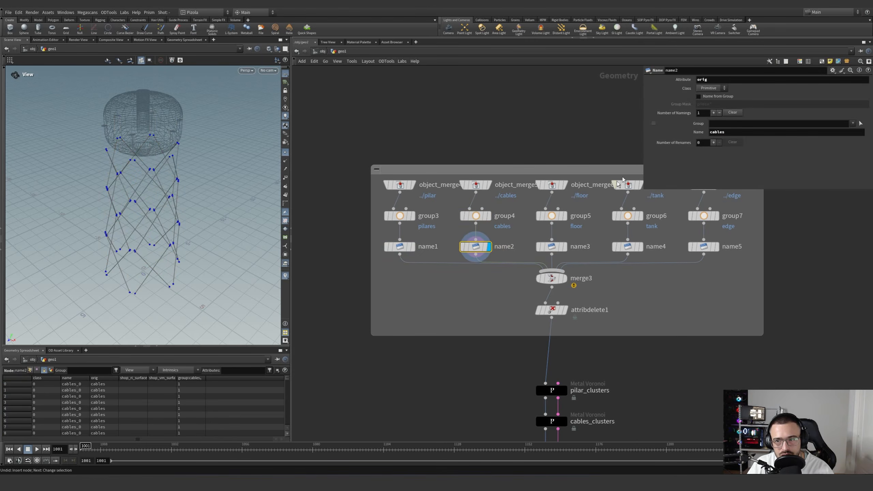
click(549, 246)
click(564, 247)
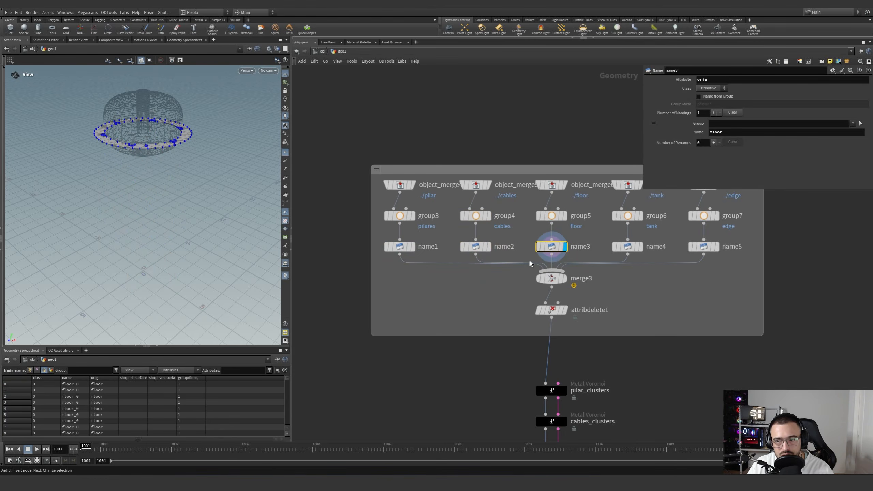
Display name4 and name5 and check group7 to examine the tank and edge groups and their orig attribute
click(627, 215)
click(641, 246)
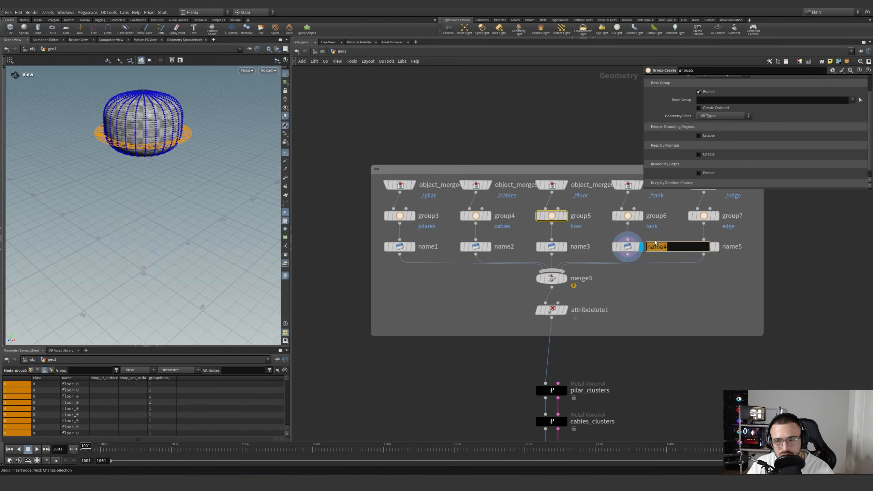
click(703, 246)
click(716, 246)
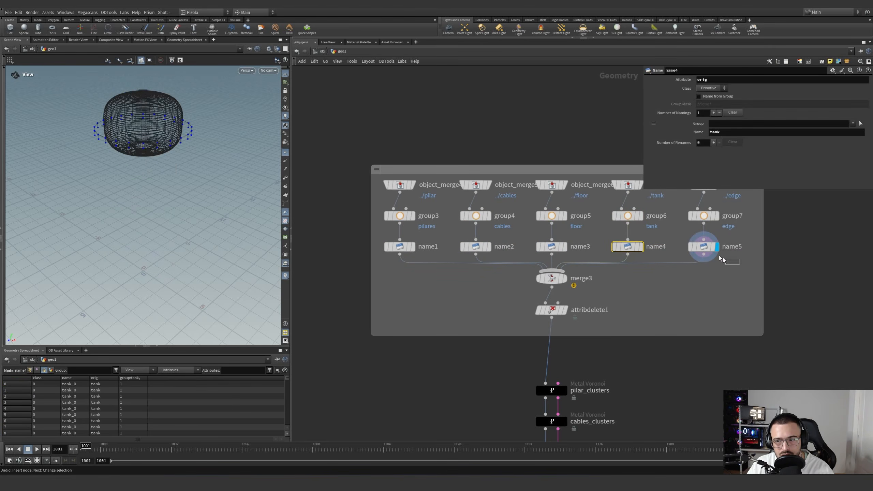
middle_drag(743, 236, 668, 255)
click(629, 234)
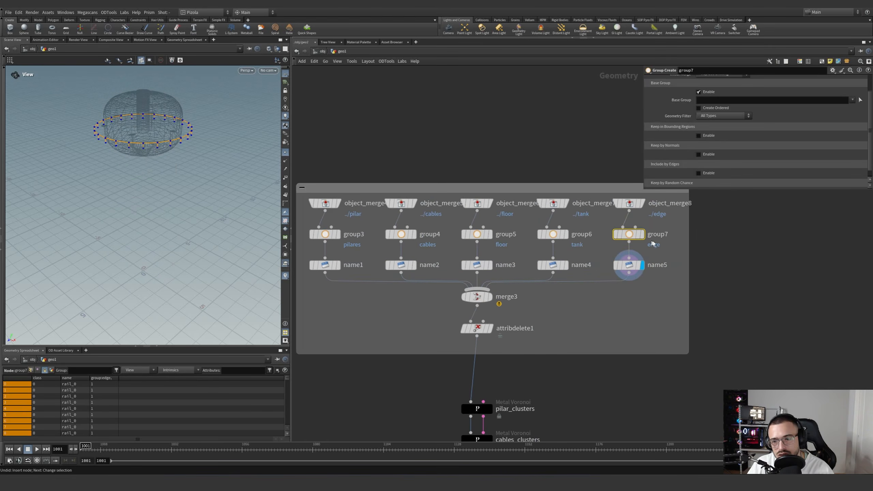
click(624, 270)
key(h)
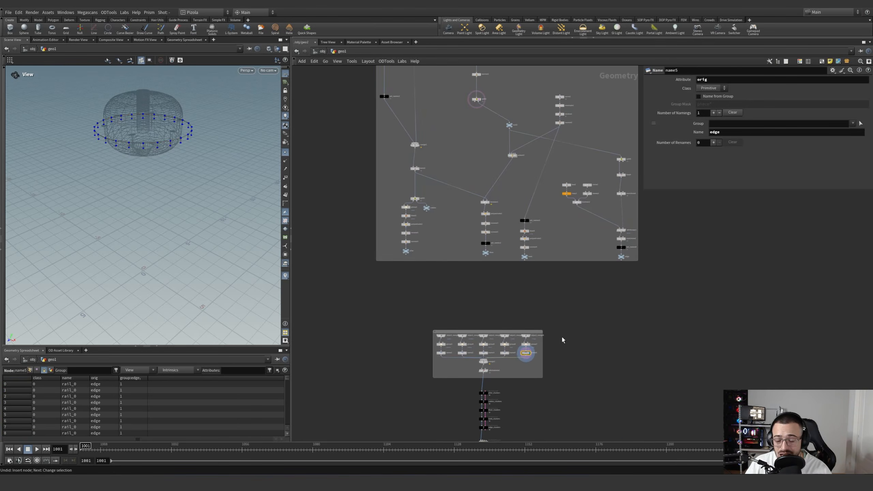
Display merge3 to view the complete water tower with all five named branches combined
middle_drag(494, 376, 532, 297)
scroll(535, 300, up, 5)
click(502, 226)
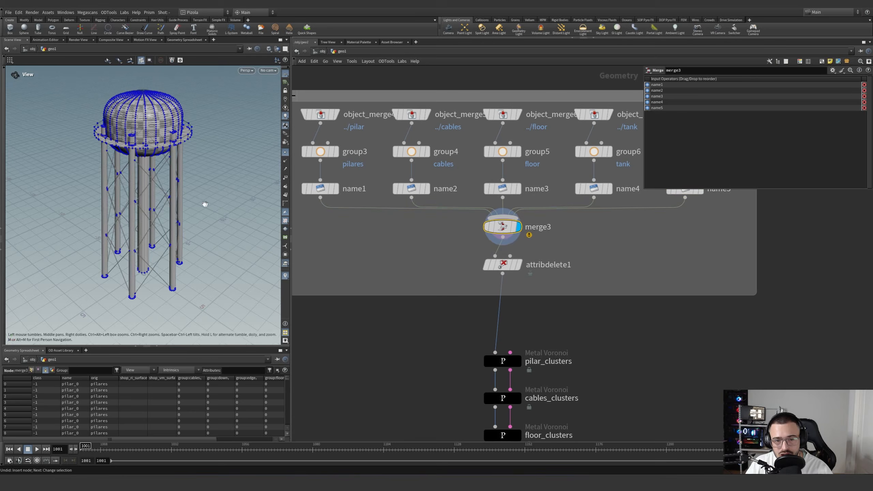
alt+drag(187, 231, 168, 255)
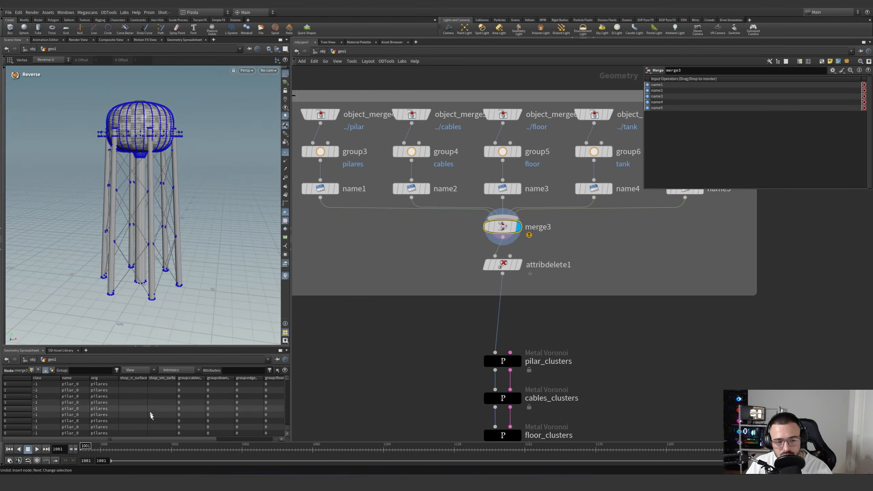
Display attribdelete1 and examine the primitive attributes it deletes and the attributes left in the geometry spreadsheet
click(521, 271)
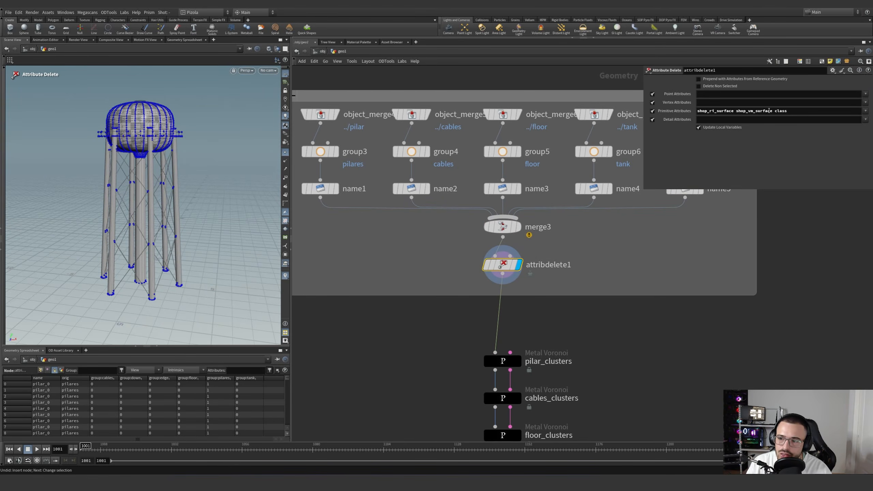
drag(787, 110, 685, 111)
drag(752, 111, 684, 111)
click(538, 228)
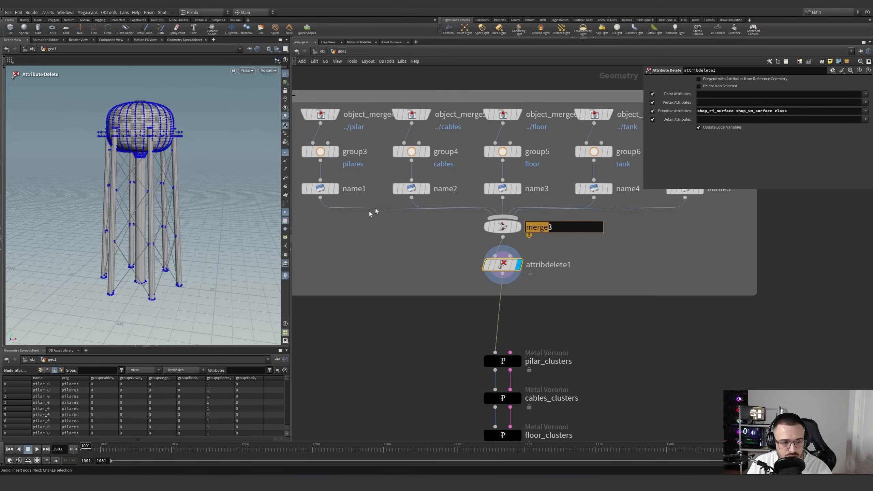
drag(594, 236, 472, 288)
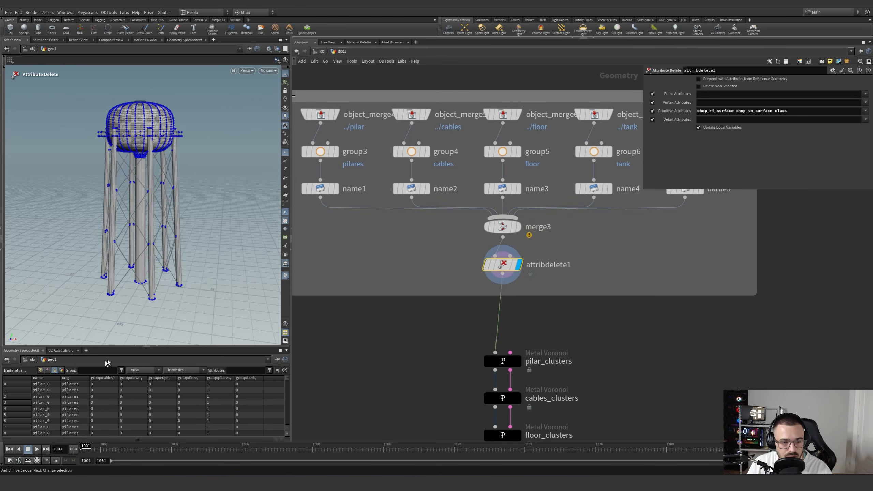
click(41, 371)
click(61, 371)
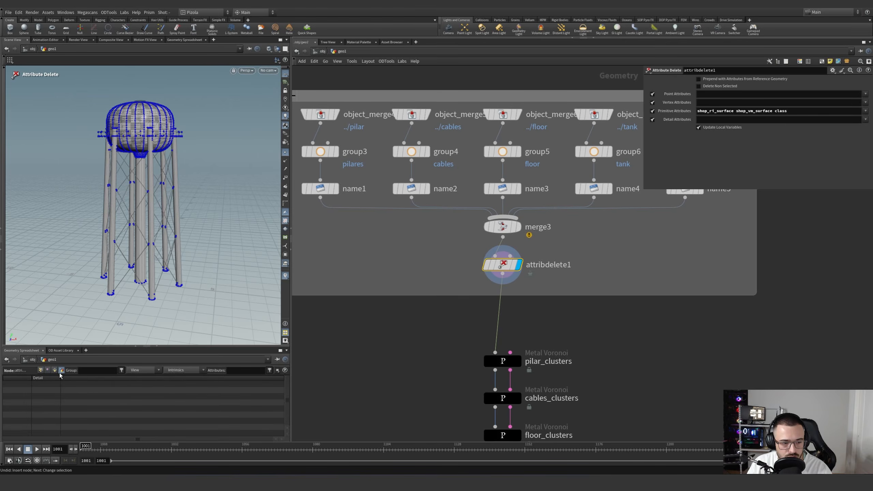
Turn off the point display in the viewport and bring the cluster nodes below attribdelete1 into focus
scroll(565, 254, down, 10)
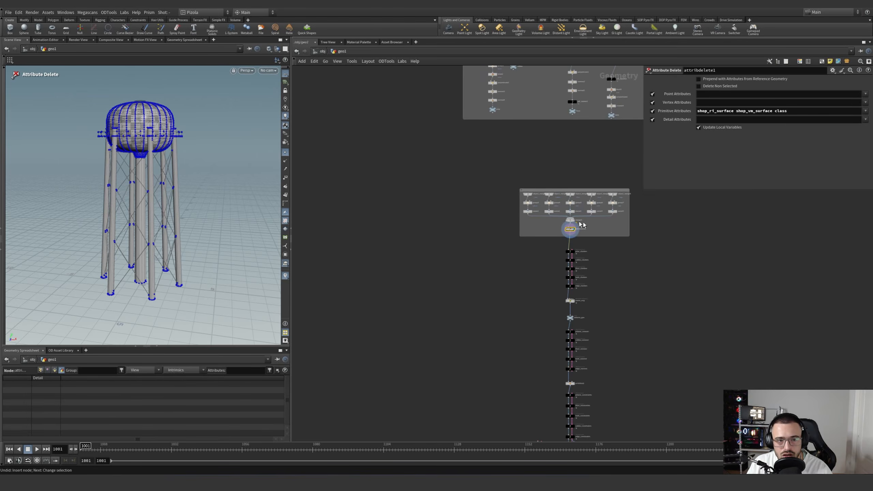
click(285, 153)
scroll(557, 284, up, 5)
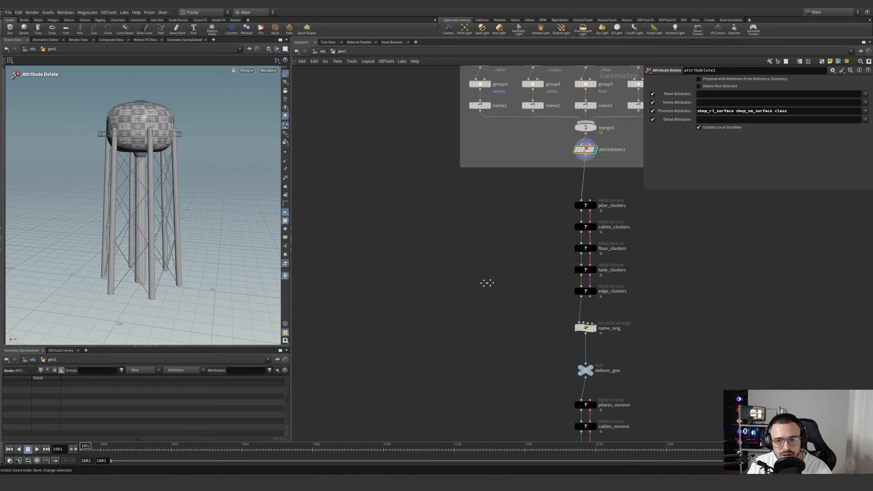
middle_drag(561, 229, 473, 253)
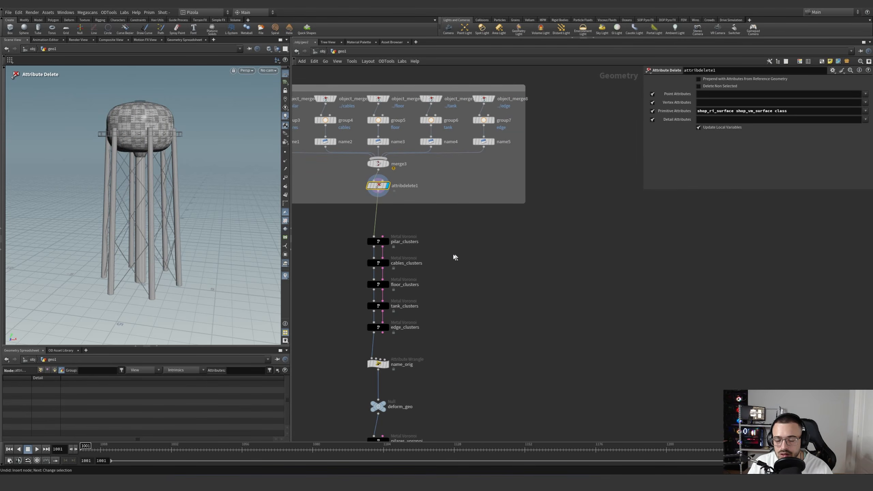
scroll(420, 243, up, 5)
Display the pilar_clusters Metal Voronoi node and enable the name primitive attribute visualizer to colour the pieces
click(418, 237)
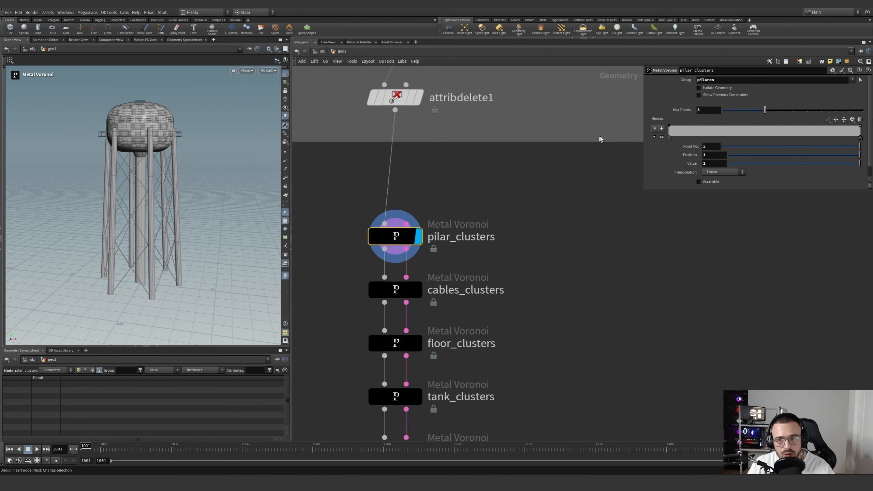
drag(131, 173, 151, 173)
scroll(514, 241, down, 5)
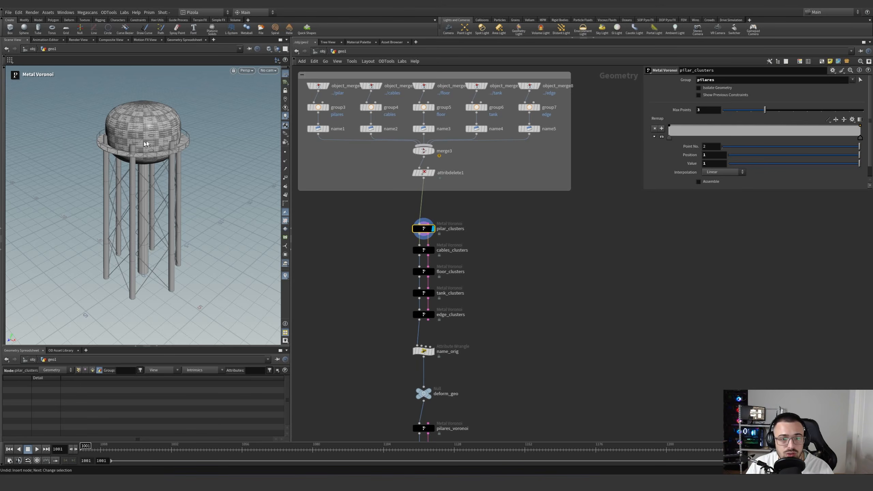
right_click(287, 278)
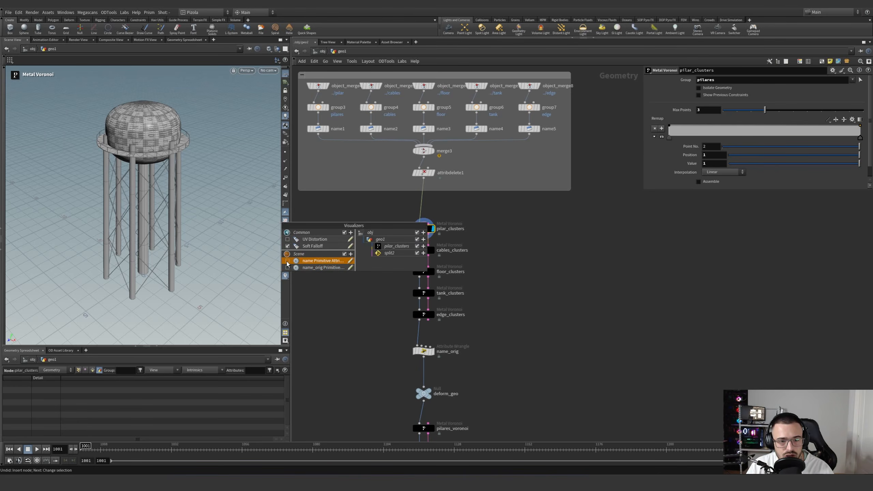
click(293, 261)
click(353, 317)
Toggle the bypass of pilar_clusters on and off to compare the pillars, and examine their coloured pieces up close
click(411, 220)
click(412, 220)
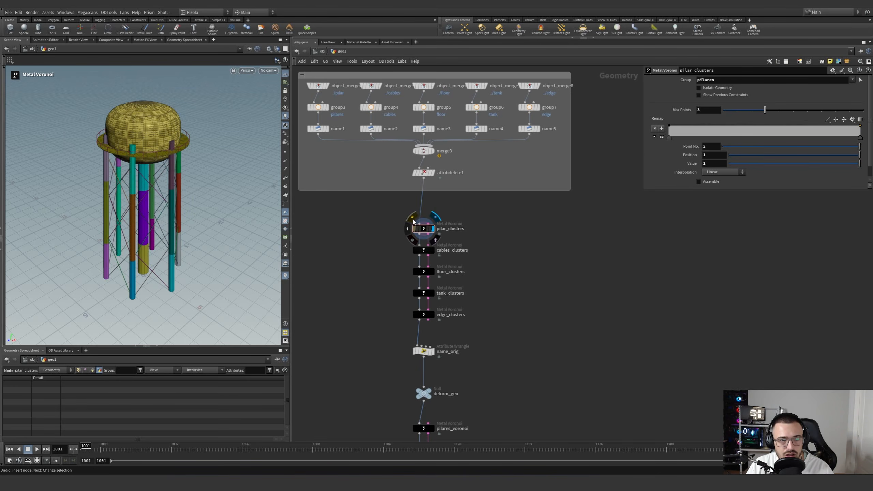
click(411, 221)
click(411, 220)
alt+drag(151, 220, 132, 184)
scroll(132, 185, up, 5)
Examine the Group, Remap ramp and Max Points parameters of pilar_clusters
drag(382, 236, 438, 218)
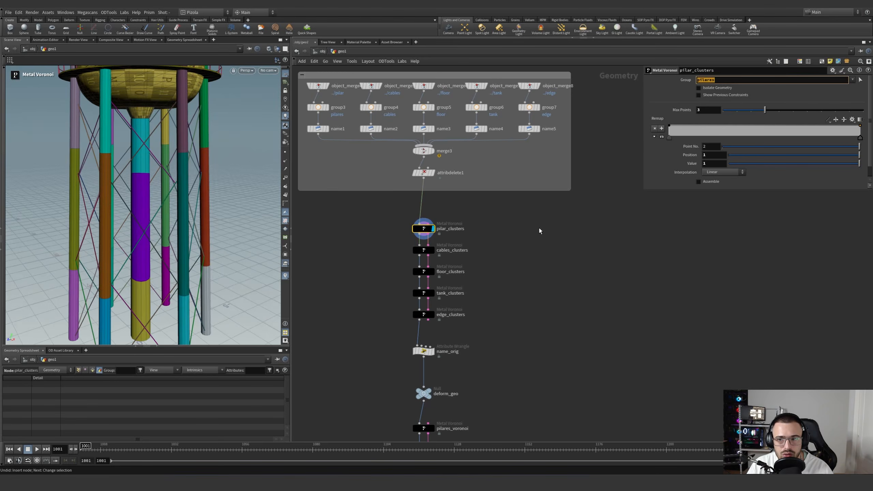
middle_drag(608, 192, 637, 177)
drag(669, 126, 661, 109)
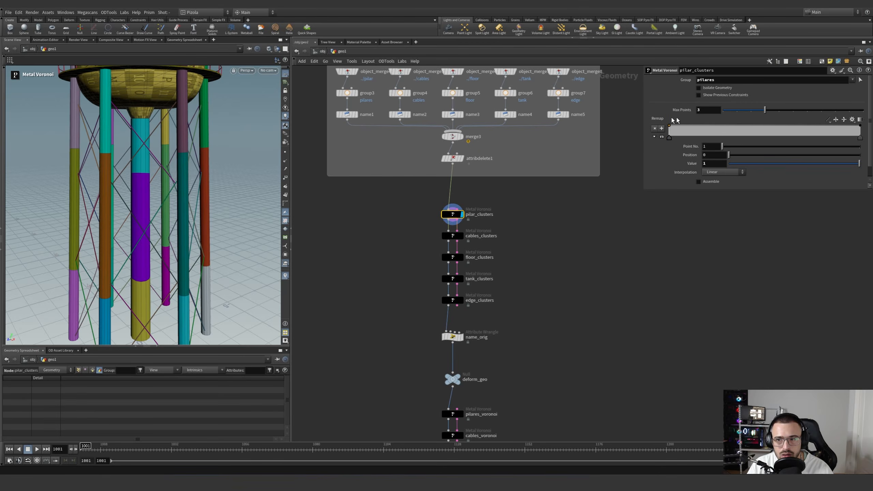
scroll(471, 239, up, 3)
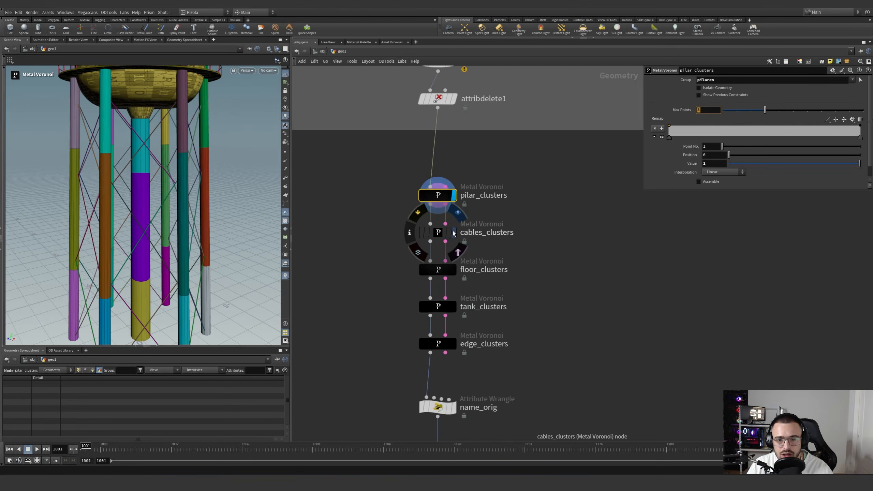
Display cables_clusters and examine the coloured cable clusters between the pillars up close
click(454, 233)
alt+drag(189, 181, 155, 163)
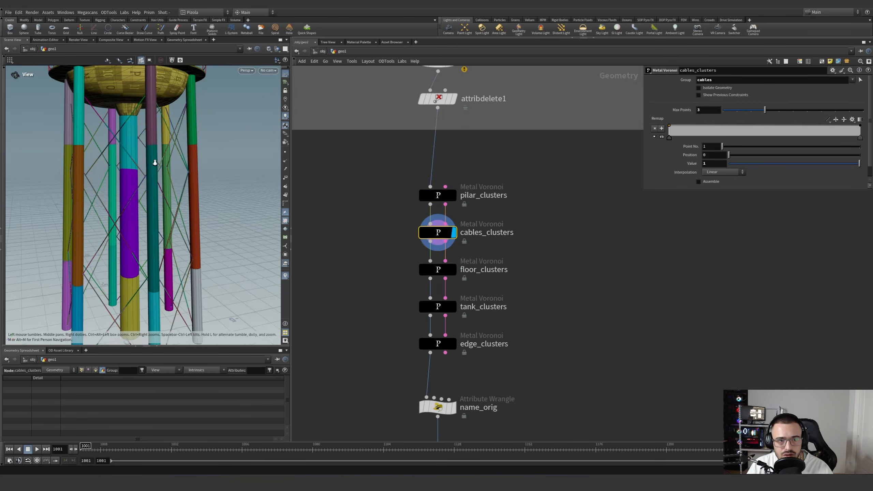
alt+right_drag(155, 162, 225, 165)
key(d)
click(52, 124)
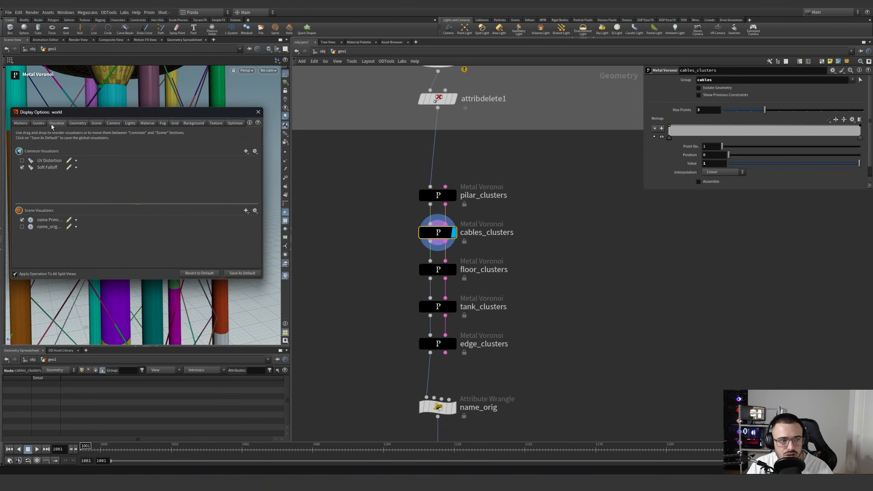
click(77, 123)
click(44, 123)
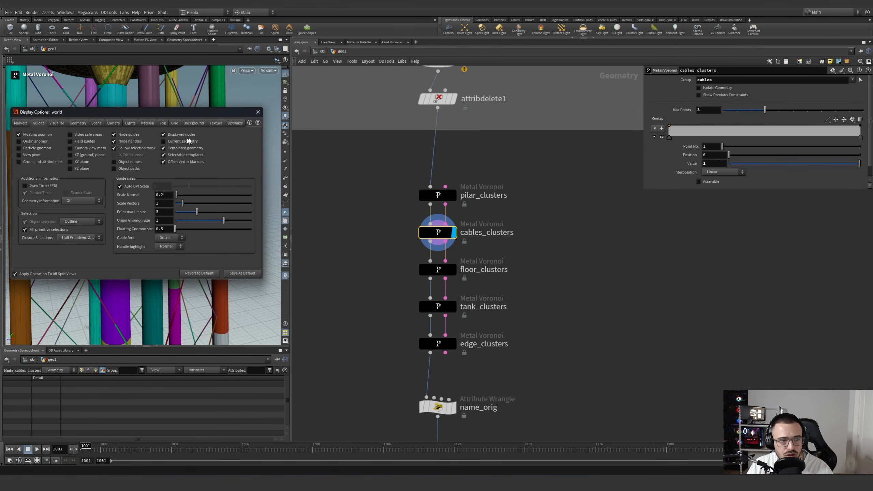
click(258, 112)
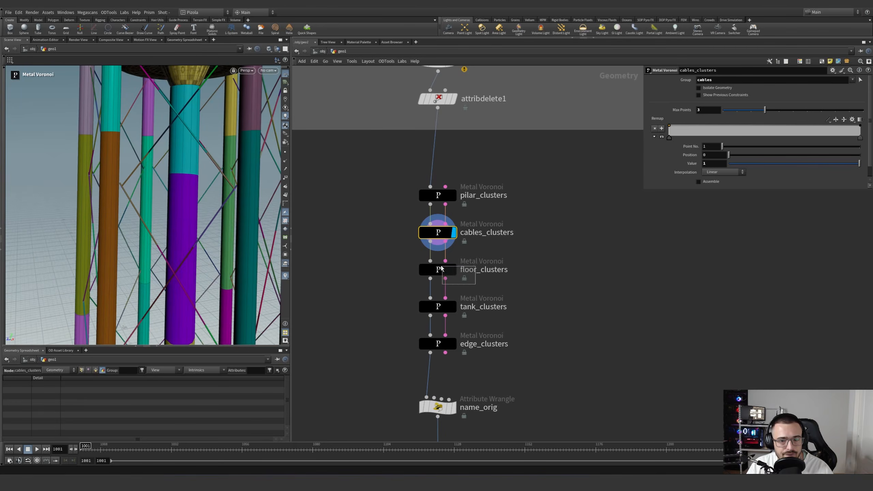
Display floor_clusters and tank_clusters in turn and examine the floor and tank clusters from above and the side
click(441, 269)
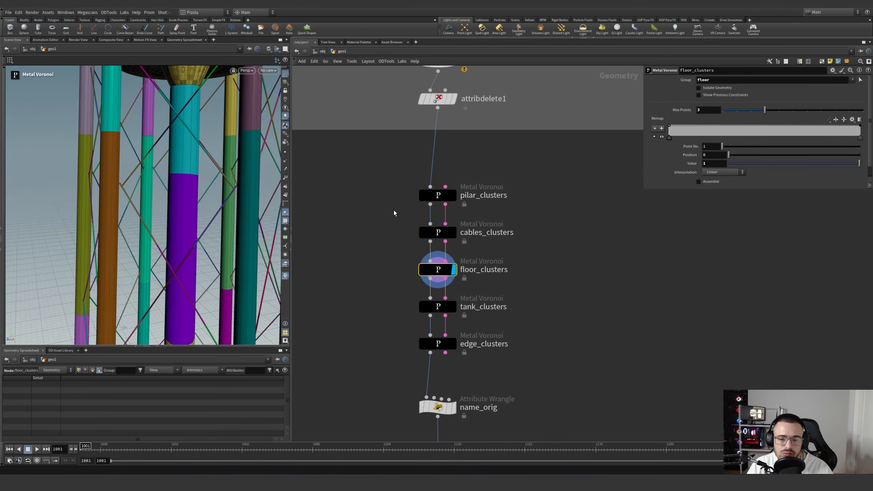
alt+drag(199, 193, 212, 195)
alt+middle_drag(212, 195, 138, 236)
scroll(165, 213, down, 5)
alt+drag(138, 236, 201, 275)
click(437, 305)
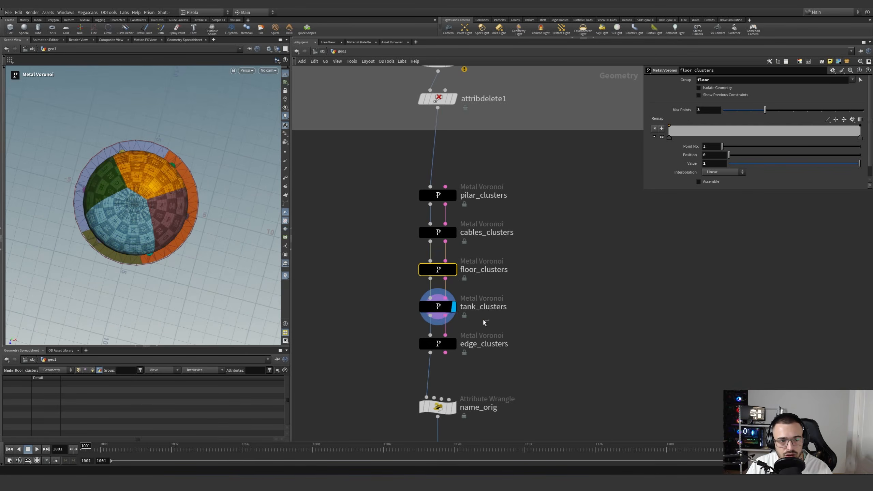
alt+drag(151, 223, 225, 194)
Display edge_clusters with its geometry isolated, and use its template flag to clear the tank's wireframe overlay
click(450, 343)
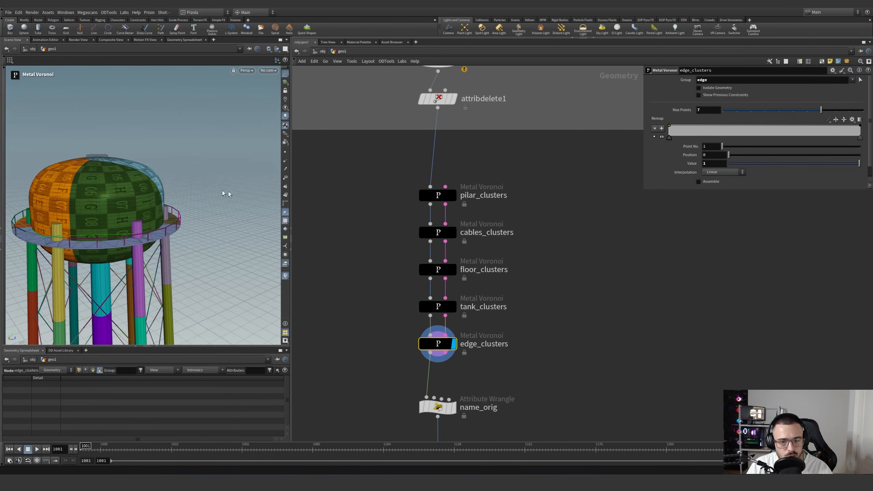
click(698, 88)
alt+drag(114, 192, 107, 254)
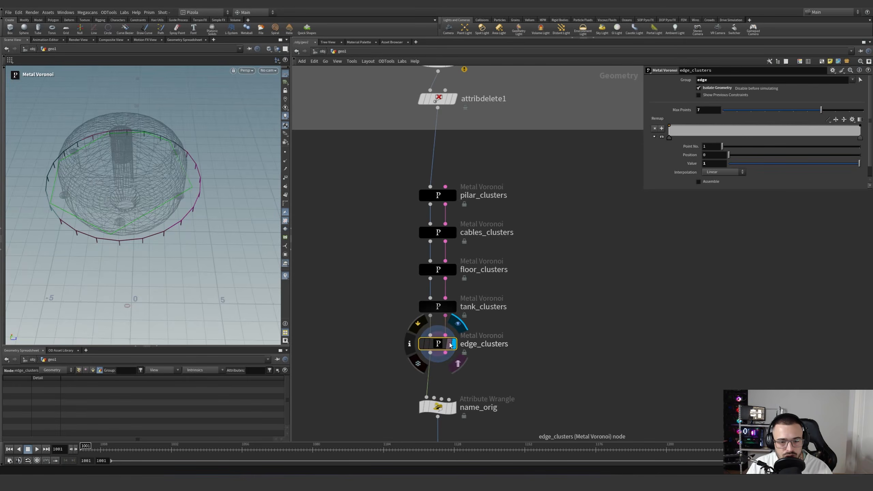
click(458, 364)
Select all five cluster nodes, turn Isolate Geometry off, and inspect the coloured clusters on the whole tower
drag(459, 349, 385, 149)
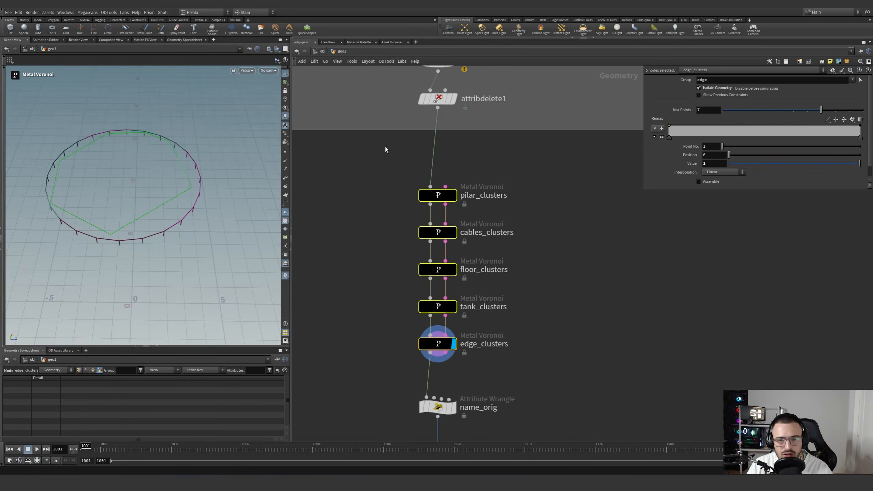
click(698, 88)
drag(269, 179, 159, 212)
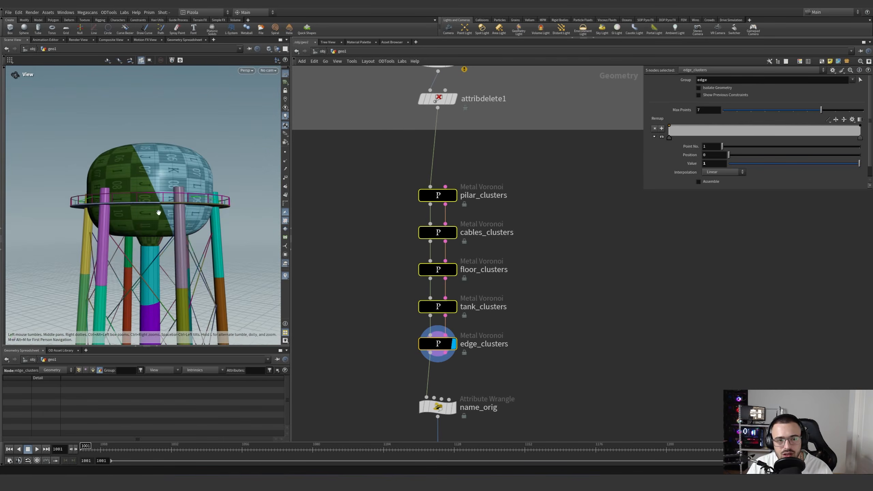
middle_drag(159, 212, 166, 185)
drag(165, 184, 163, 193)
middle_drag(164, 193, 172, 177)
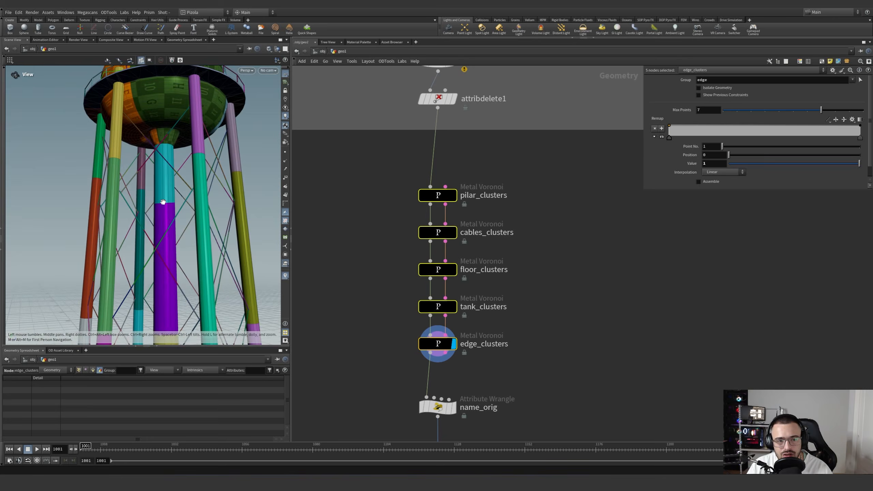
drag(199, 158, 204, 174)
drag(143, 171, 200, 189)
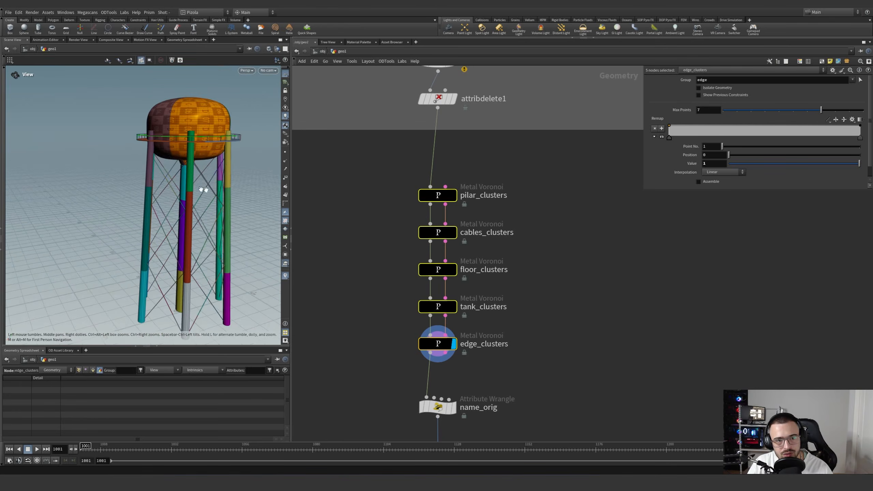
Display name_orig, highlight its s@name_orig = s@name; expression, and show the primitive attributes in the geometry spreadsheet to compare name and name_orig
drag(517, 174, 374, 360)
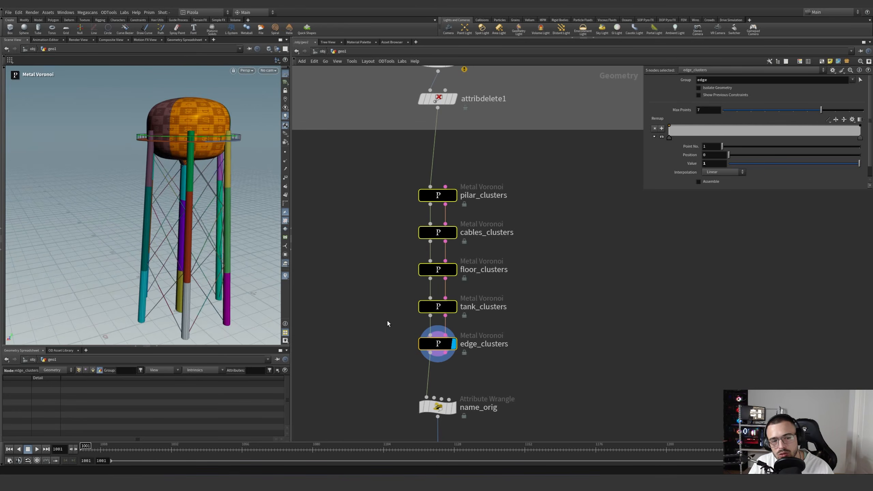
scroll(481, 310, down, 5)
scroll(457, 279, up, 8)
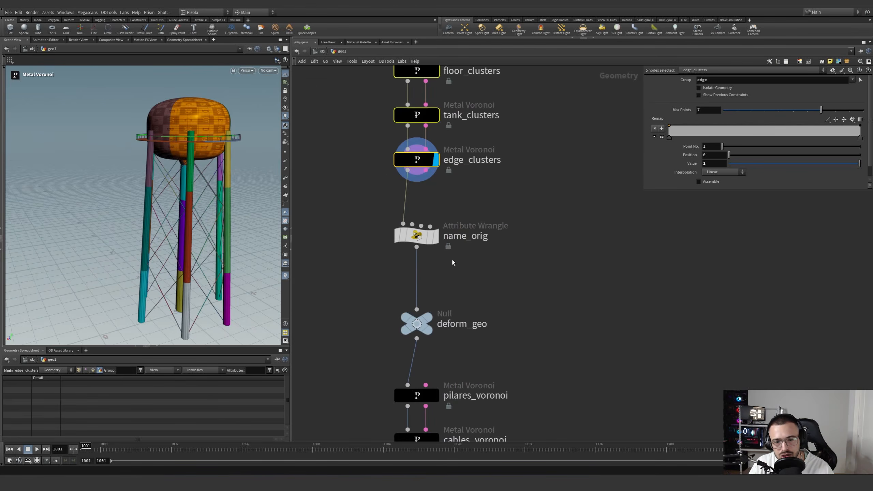
click(436, 240)
drag(737, 125, 608, 130)
scroll(441, 194, down, 4)
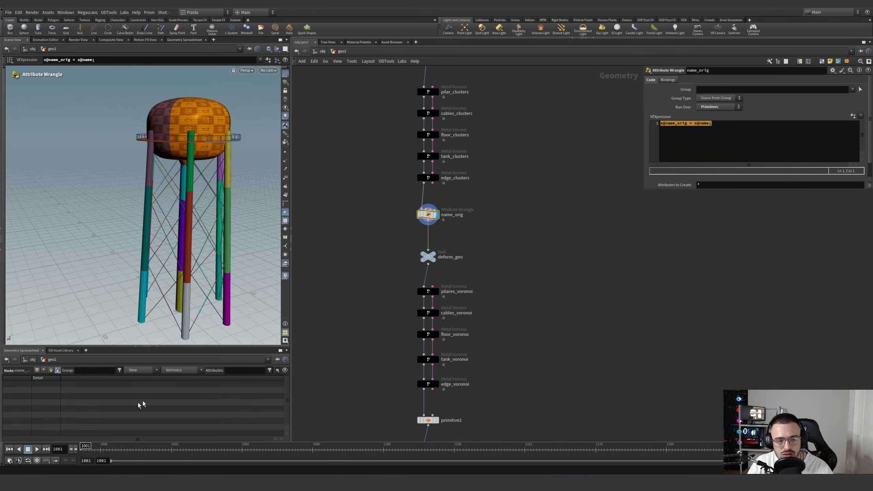
click(51, 371)
mouse_move(415, 205)
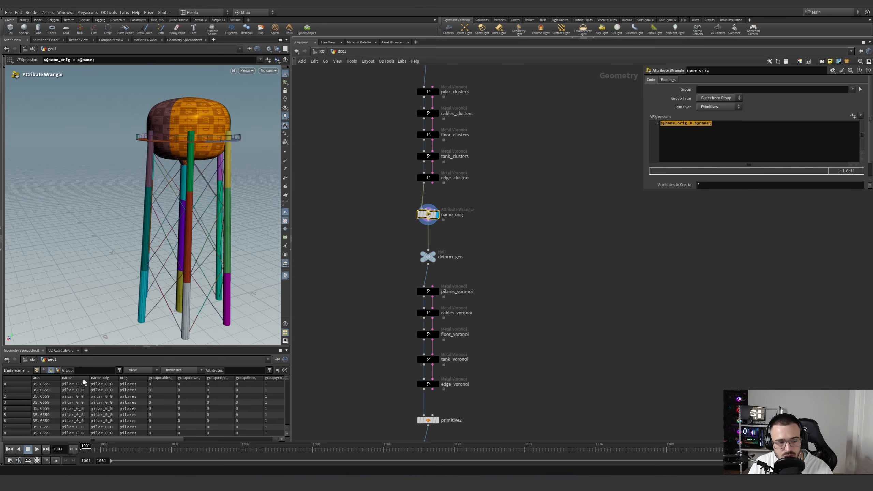
Display the deform_geo null and set the network's dependency links to show for selected nodes
middle_drag(474, 286, 476, 228)
scroll(432, 243, up, 3)
click(437, 162)
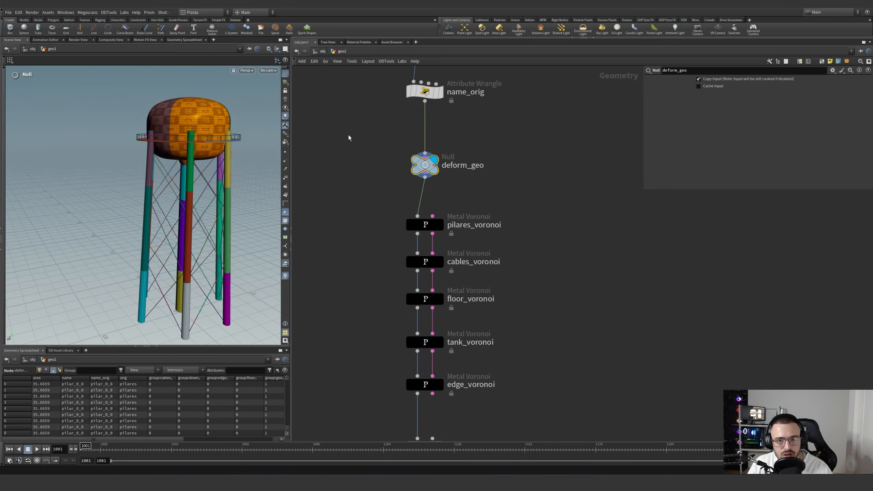
key(h)
click(338, 62)
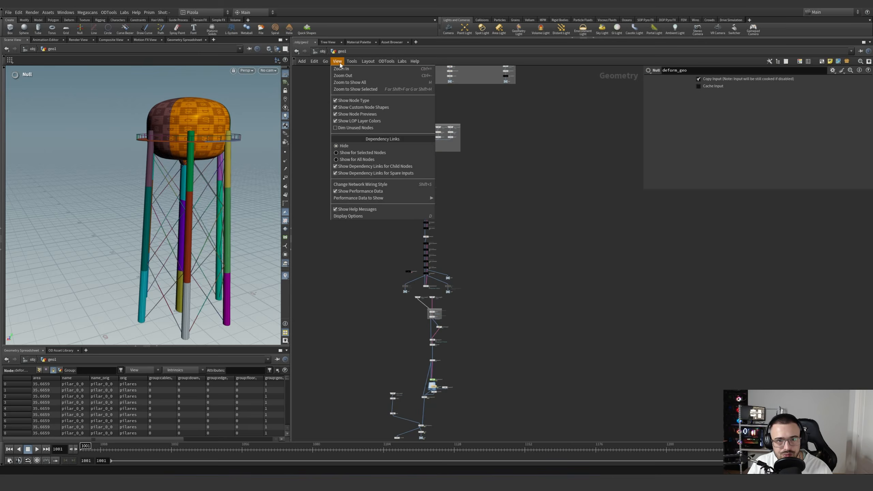
click(357, 153)
scroll(433, 255, up, 5)
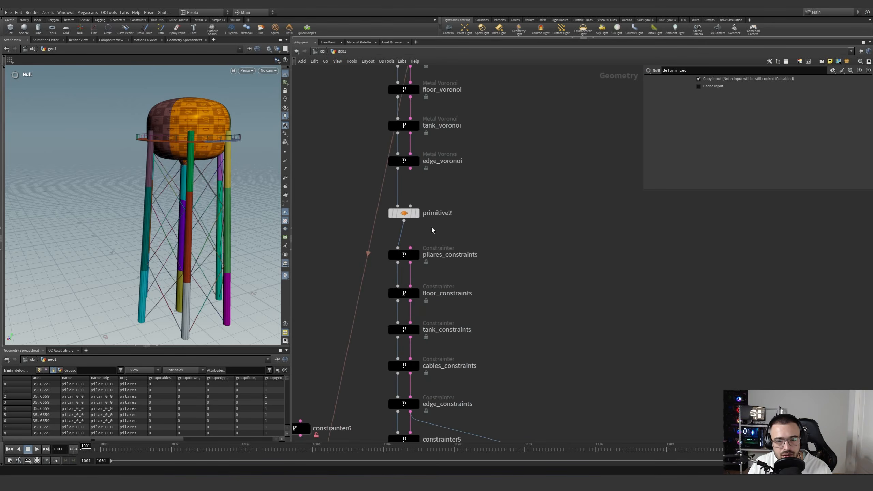
Display primitive2 and pilares_voronoi in turn to examine the fractured tower and the pillar pieces
mouse_move(465, 230)
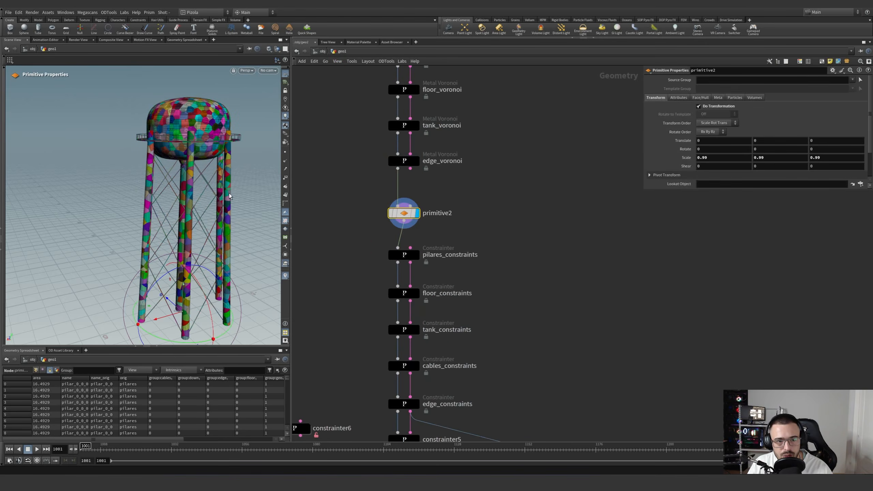
scroll(430, 199, down, 5)
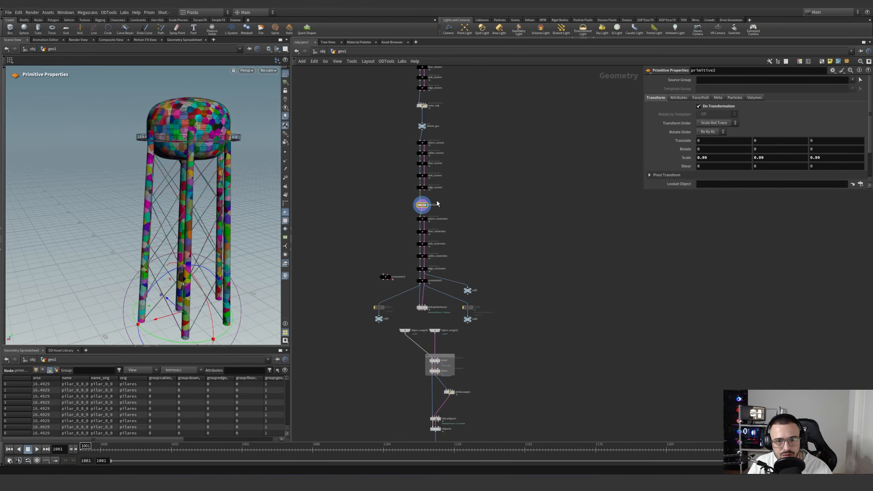
scroll(418, 167, up, 5)
click(423, 219)
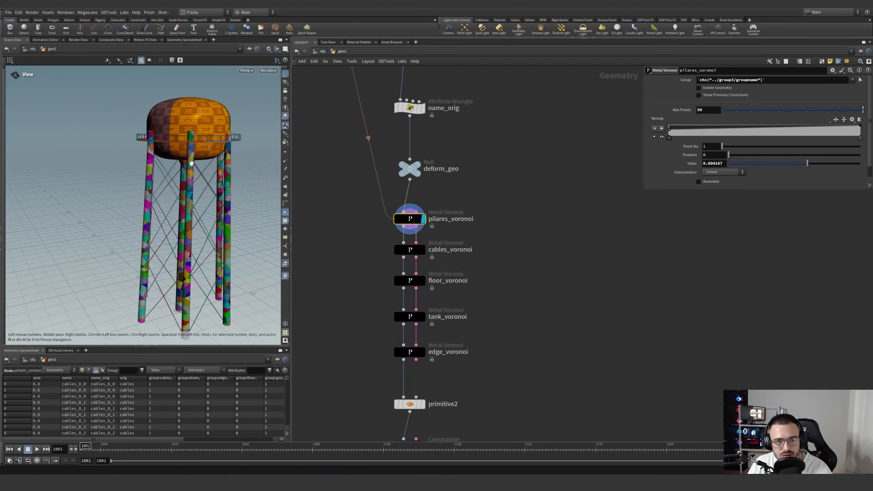
scroll(239, 202, up, 5)
scroll(481, 182, down, 5)
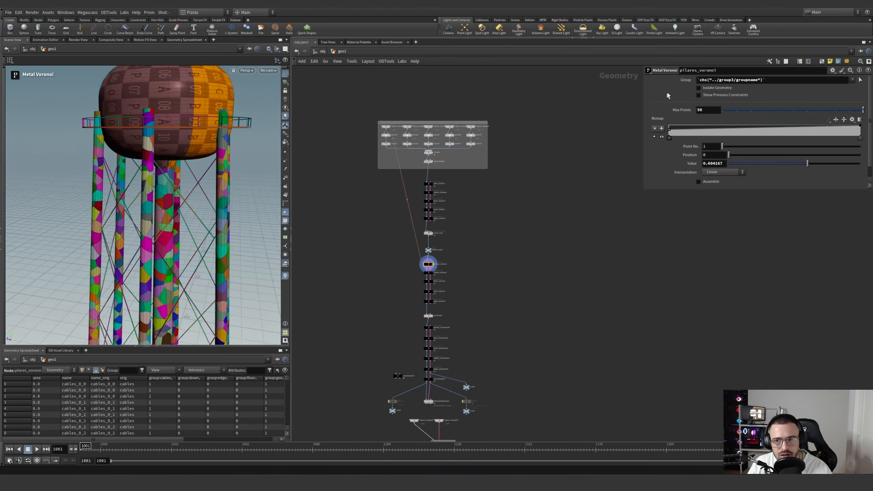
Show the evaluated Group expression of pilares_voronoi, and compare the dependency links of the cluster nodes with those of the Voronoi nodes
click(685, 80)
scroll(388, 144, up, 3)
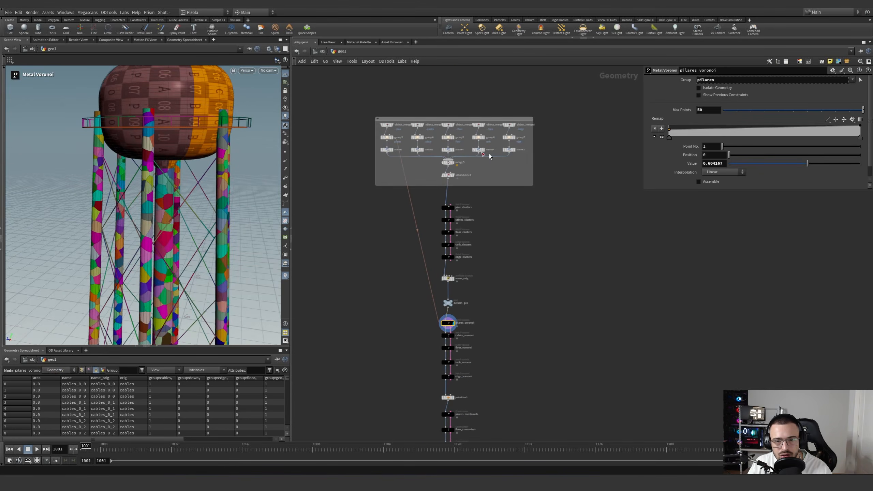
middle_drag(532, 269, 526, 227)
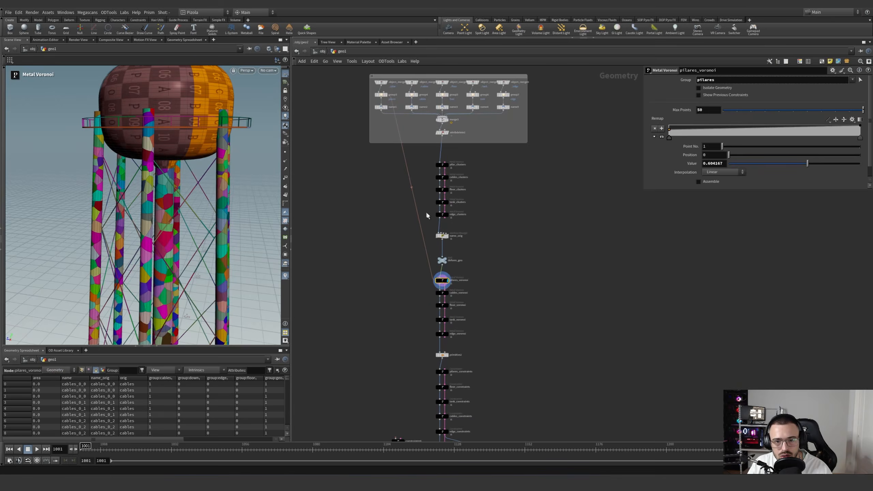
drag(426, 215, 463, 140)
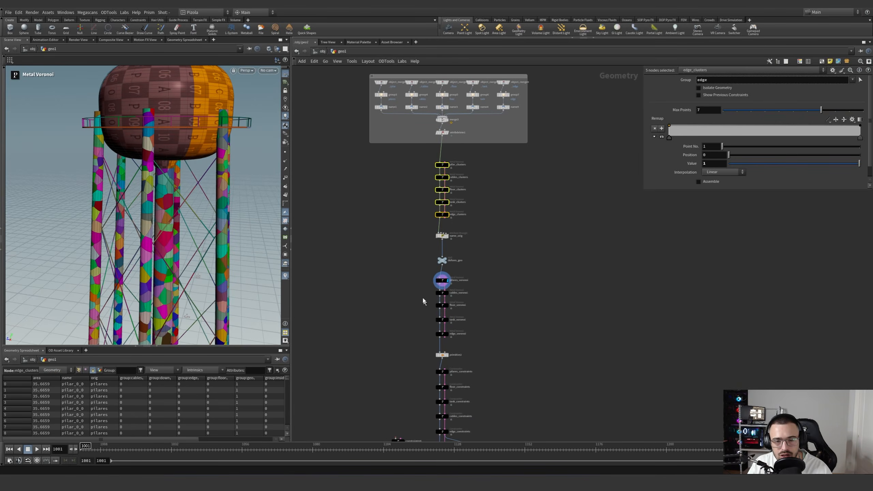
drag(454, 339, 427, 287)
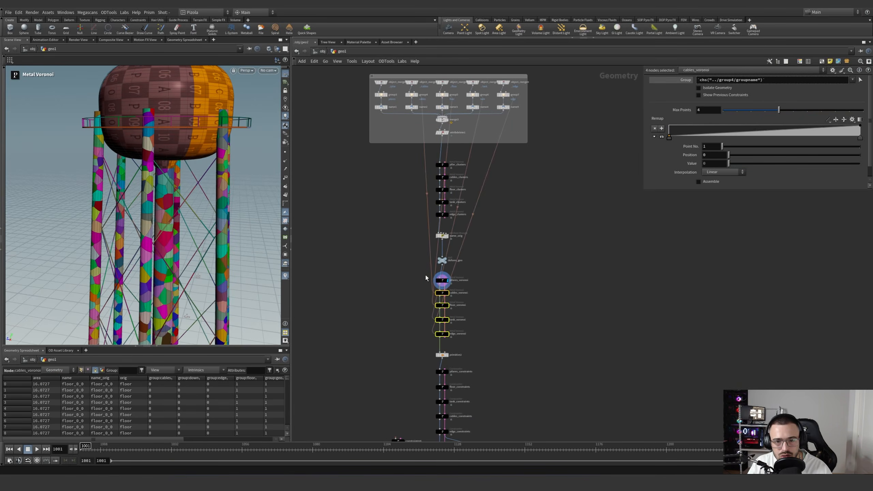
drag(414, 218, 450, 163)
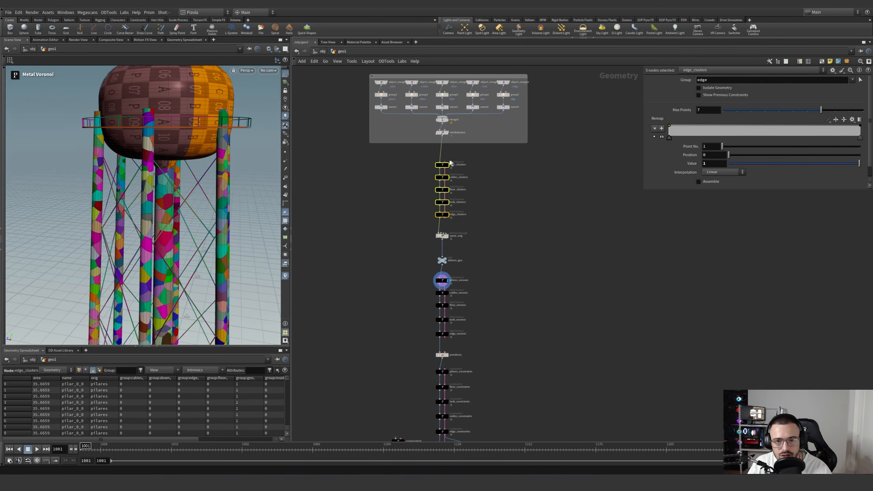
middle_drag(415, 275, 406, 233)
scroll(413, 240, up, 4)
click(454, 234)
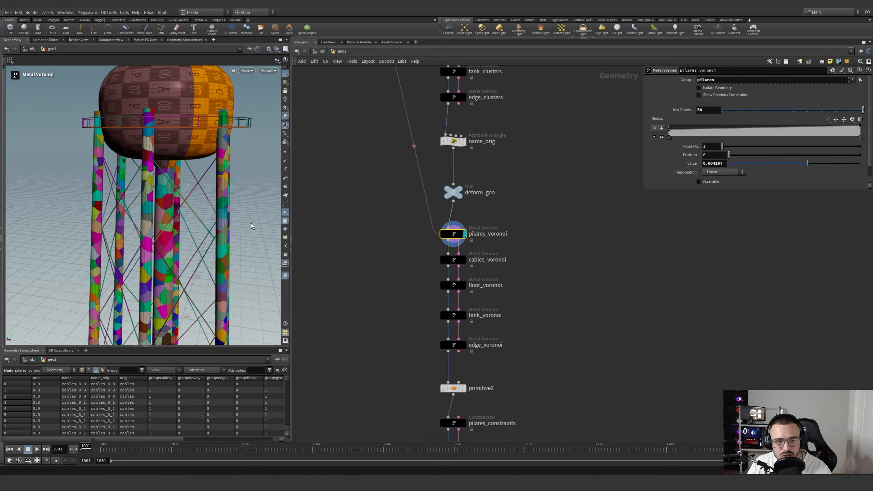
Examine the coloured Voronoi pieces on the pillars from several sides and up close
scroll(474, 238, up, 3)
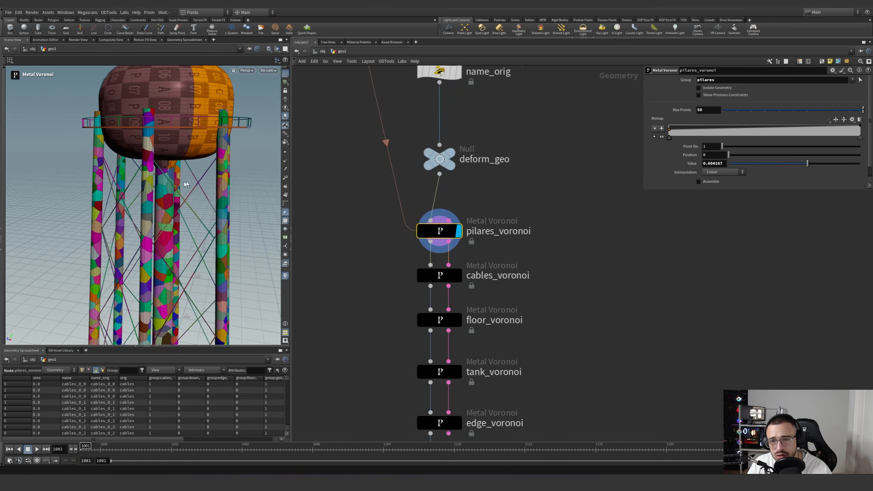
alt+right_drag(185, 185, 150, 208)
alt+middle_drag(150, 208, 193, 183)
alt+drag(193, 183, 304, 177)
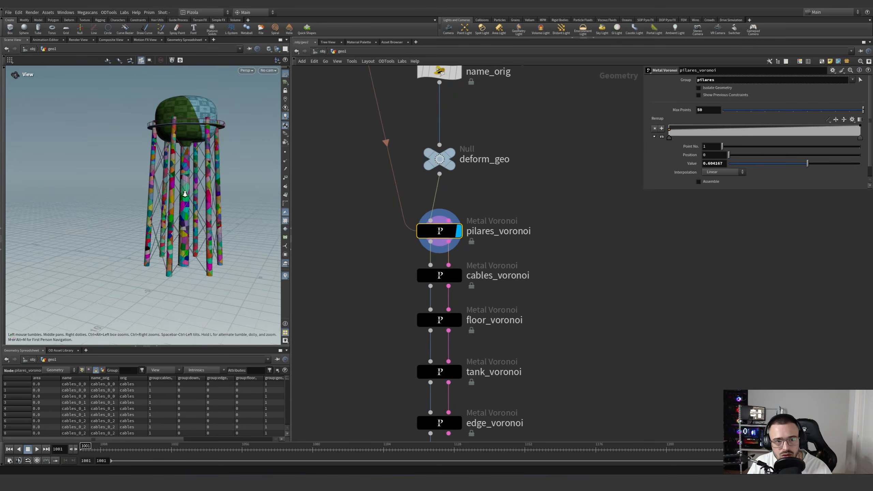
alt+right_drag(185, 194, 195, 188)
alt+drag(195, 188, 179, 189)
scroll(467, 203, up, 2)
scroll(495, 226, down, 1)
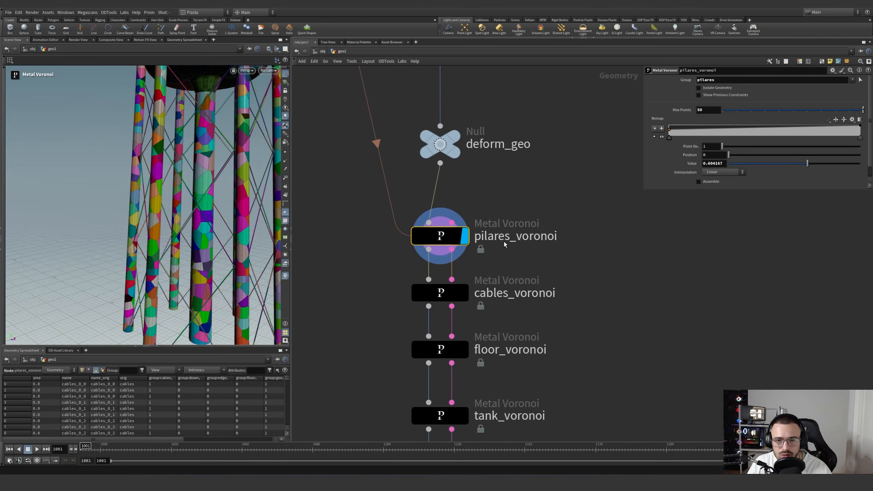
Turn on Isolate Geometry for pilares_voronoi and inspect the pillars' interior constraint lines in wireframe shading
middle_drag(504, 242, 500, 241)
click(698, 89)
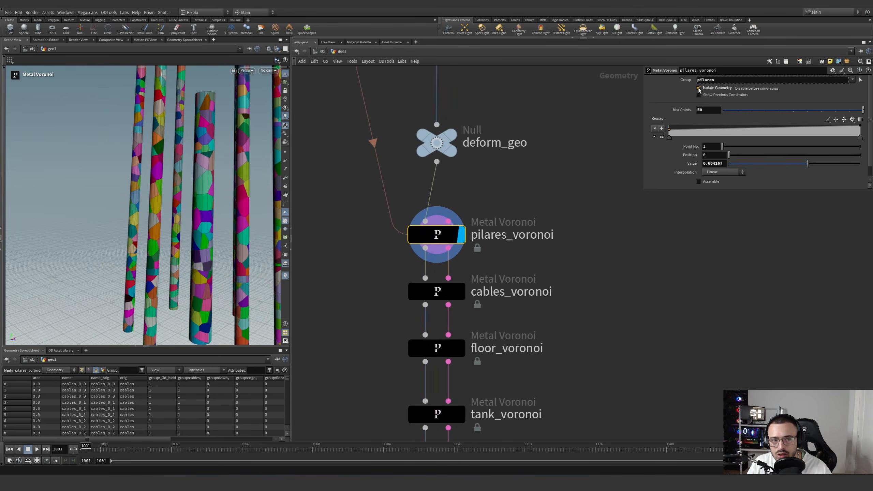
key(shift+w)
alt+drag(183, 176, 157, 165)
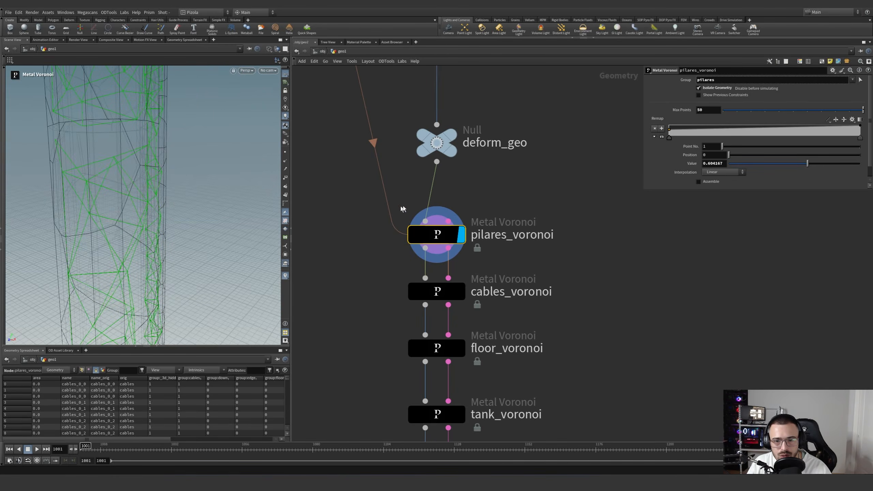
alt+drag(156, 190, 99, 187)
alt+right_drag(56, 219, 237, 215)
scroll(481, 223, down, 7)
middle_drag(495, 400, 484, 320)
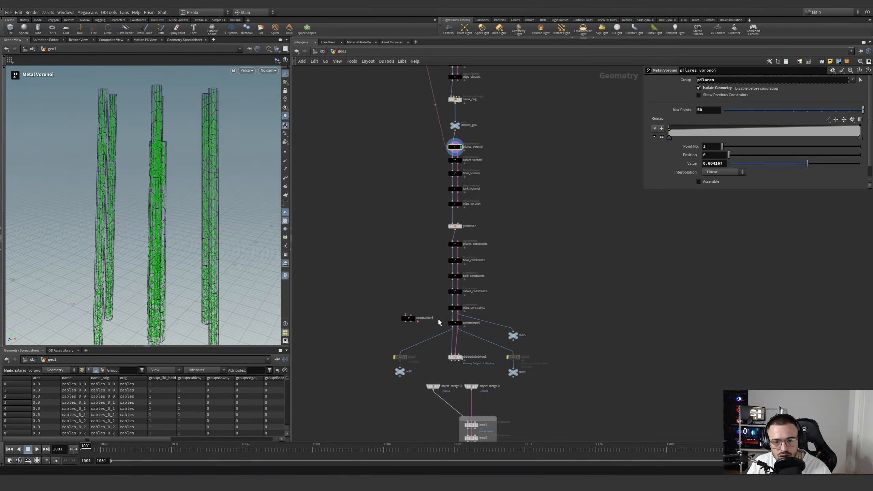
scroll(460, 193, up, 6)
drag(406, 154, 405, 153)
mouse_move(222, 175)
alt+mouse_down()
mouse_move(172, 188)
mouse_move(214, 189)
alt+mouse_up()
scroll(583, 247, down, 2)
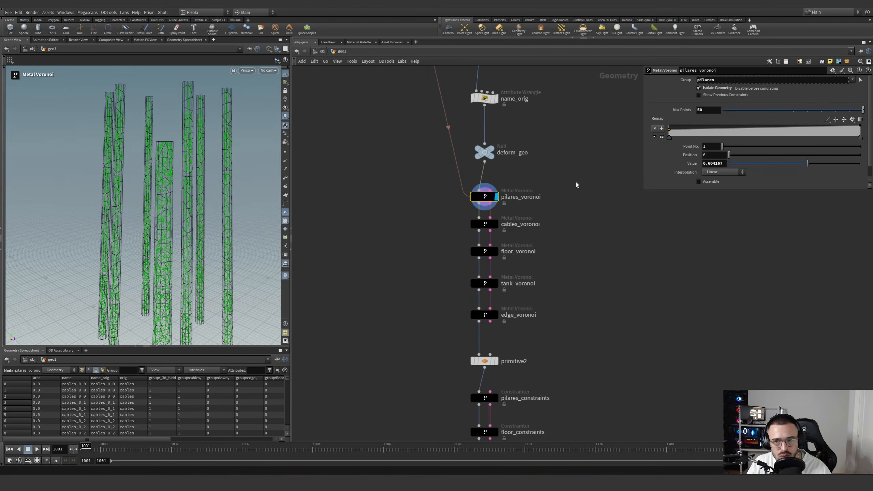
Return the viewport to shaded display, turn off Isolate Geometry on pilares_voronoi, and display cables_voronoi
key(w)
click(489, 227)
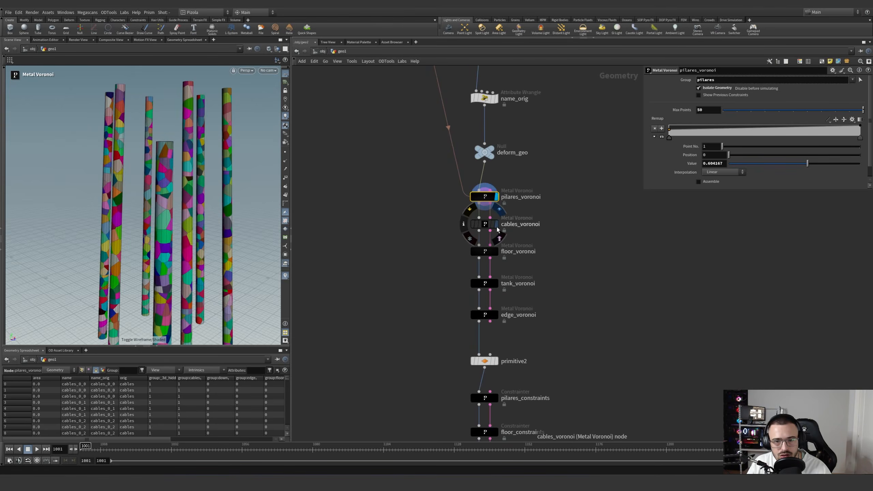
click(496, 224)
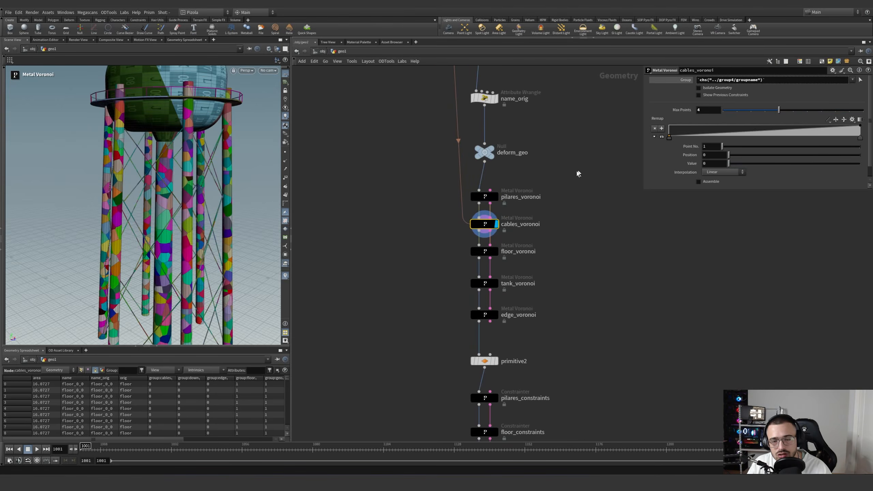
key(Up)
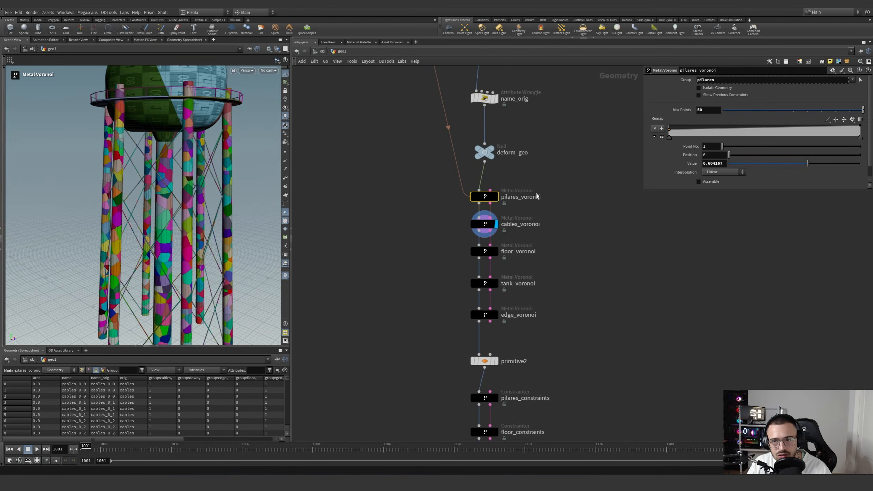
key(Down)
Examine the fractured cables between the pillars on the whole tower and up close
mouse_move(220, 168)
alt+mouse_down()
mouse_move(179, 165)
mouse_move(211, 174)
alt+mouse_up()
scroll(211, 173, down, 3)
alt+middle_drag(210, 174, 139, 176)
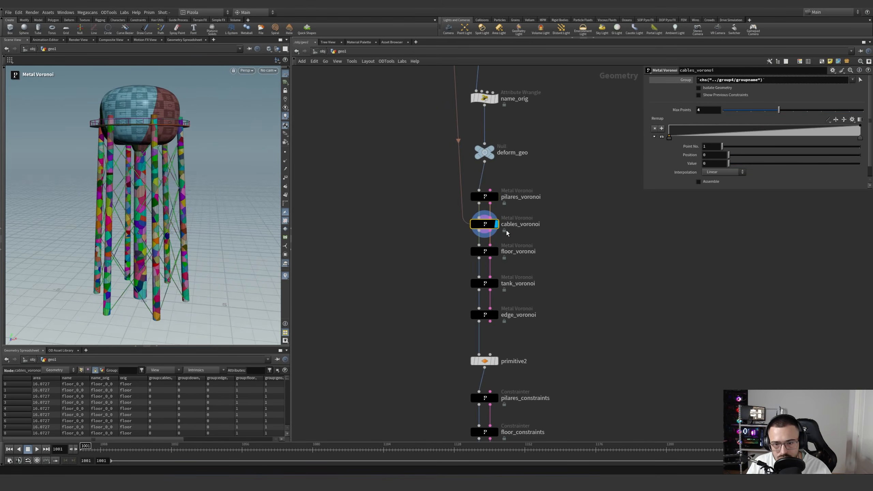
scroll(202, 222, up, 5)
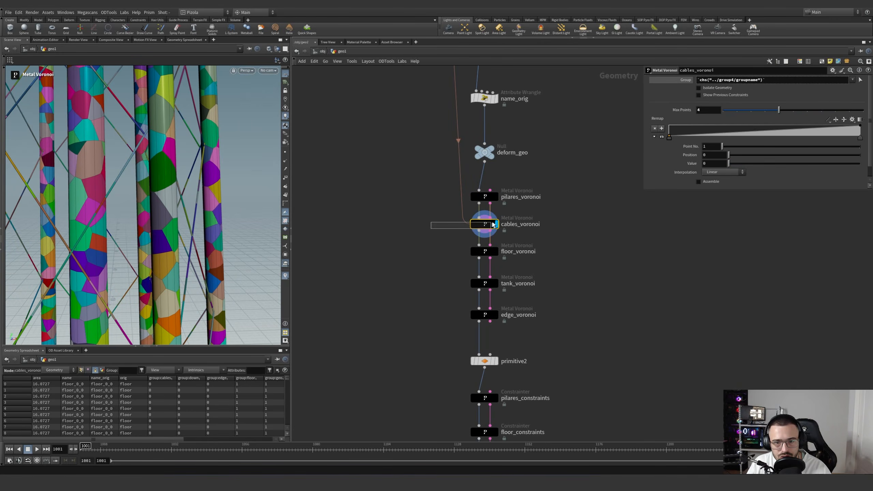
alt+drag(179, 198, 223, 203)
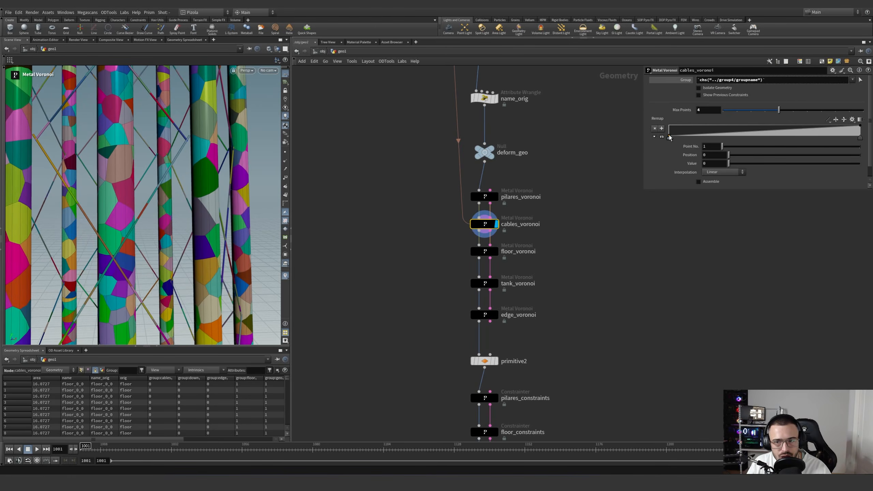
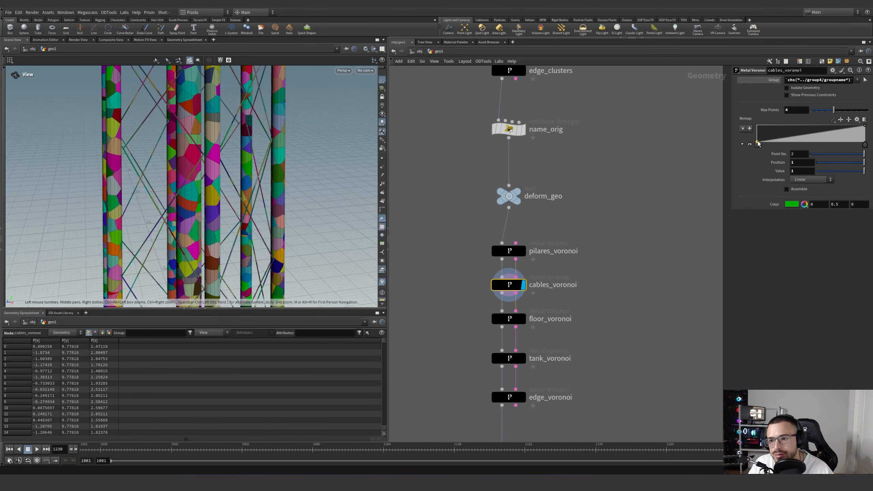
drag(139, 194, 171, 206)
drag(189, 135, 298, 117)
Display floor_voronoi, frame the whole tower, and examine the fractured floor ring up close
middle_drag(551, 334, 554, 295)
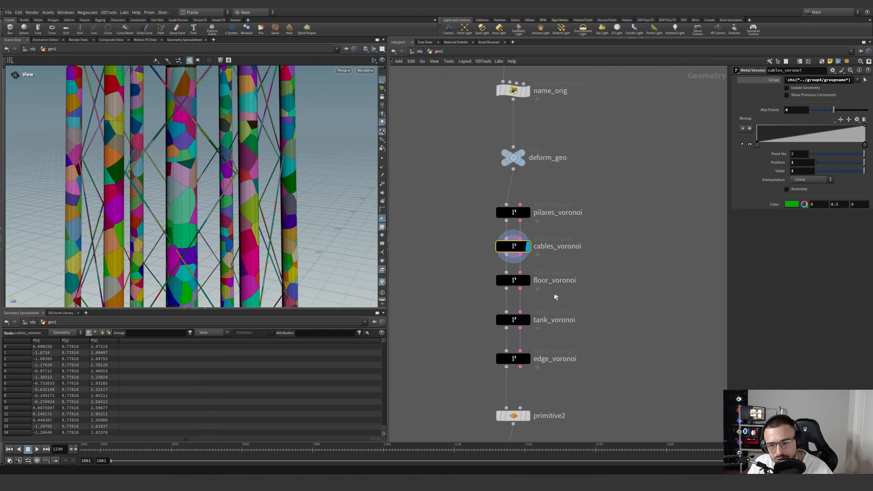
scroll(555, 295, up, 3)
click(517, 271)
key(space+g)
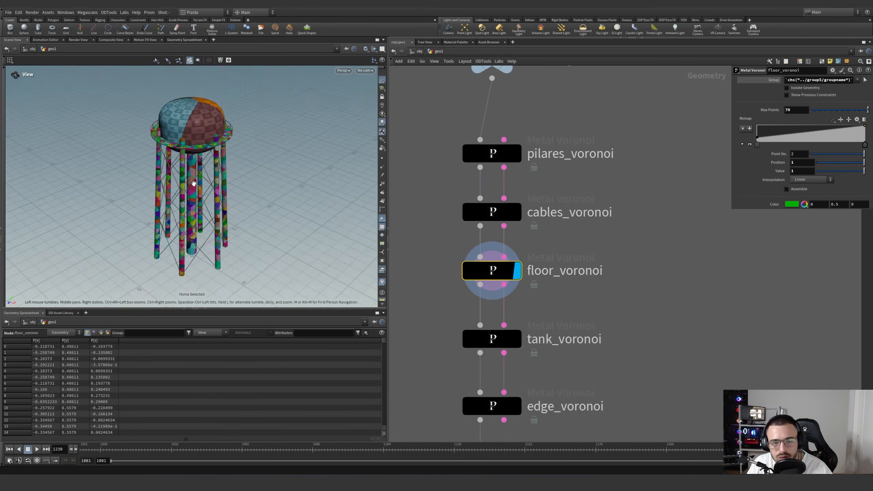
drag(179, 185, 197, 186)
right_drag(198, 185, 356, 160)
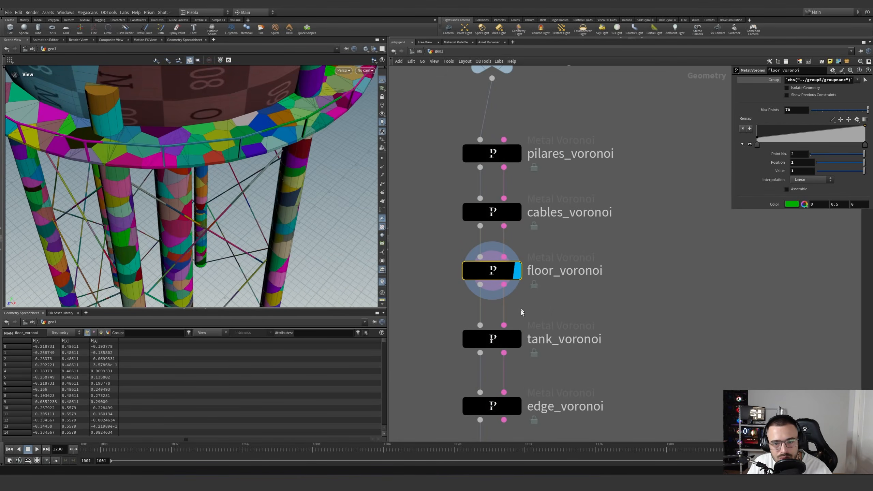
Display tank_voronoi and examine the fractured pieces of the tank from above
click(517, 339)
drag(220, 172, 262, 191)
right_drag(262, 191, 219, 140)
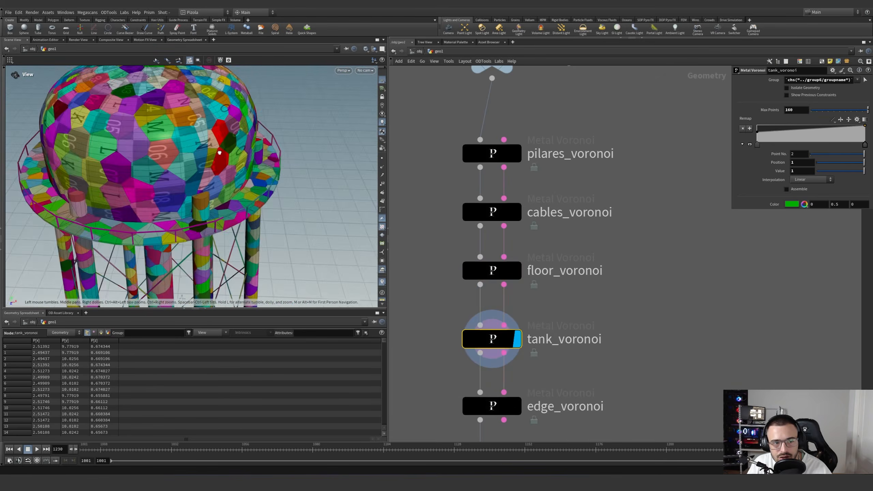
Display edge_voronoi, the last Metal Voronoi node, and view the fractured tower with its edge pieces
drag(220, 140, 239, 157)
middle_drag(588, 322, 570, 217)
scroll(570, 217, down, 1)
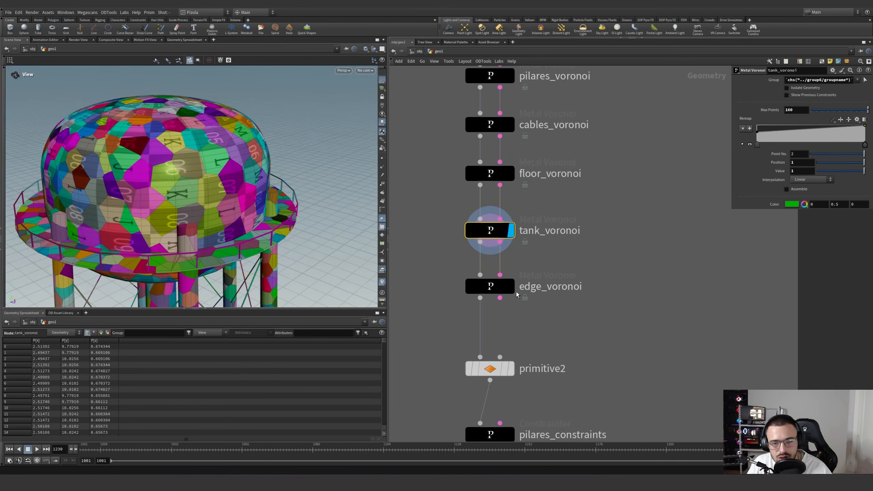
click(511, 288)
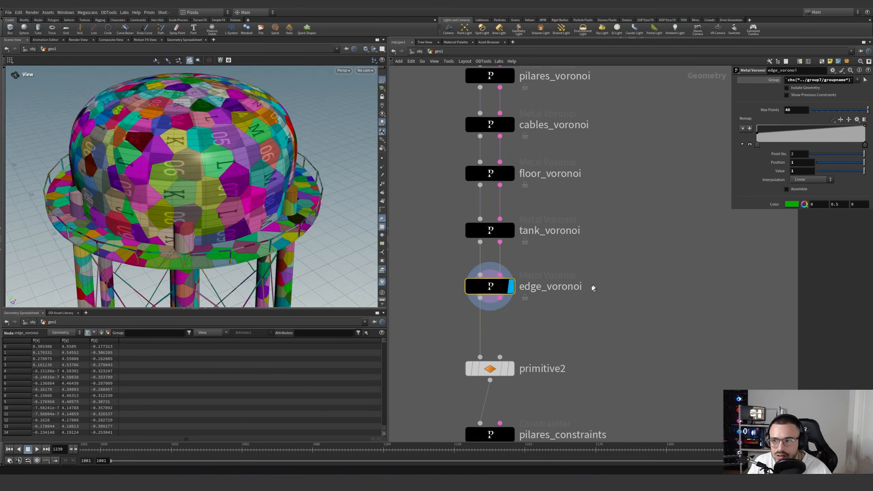
Check tank_voronoi's parameters and select the whole chain of Metal Voronoi nodes from pilares_voronoi to edge_voronoi
click(491, 230)
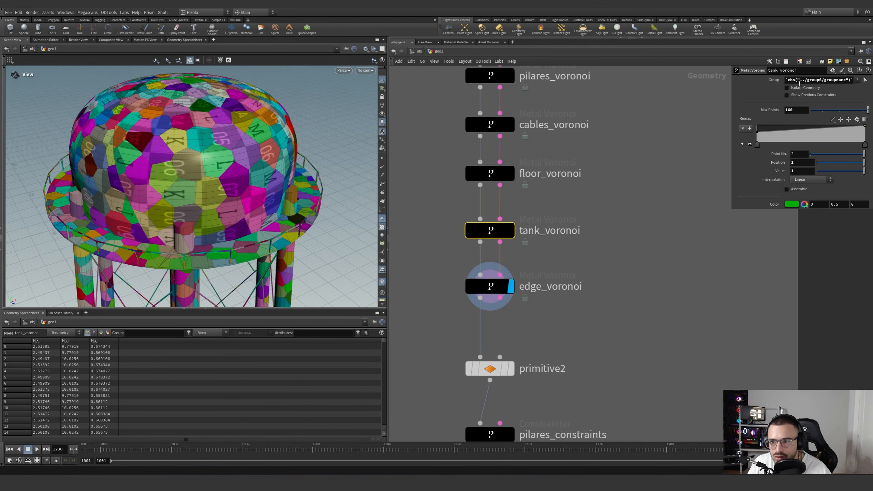
drag(559, 261, 426, 319)
scroll(562, 267, down, 6)
drag(574, 291, 507, 206)
middle_drag(568, 285, 574, 248)
scroll(553, 263, up, 5)
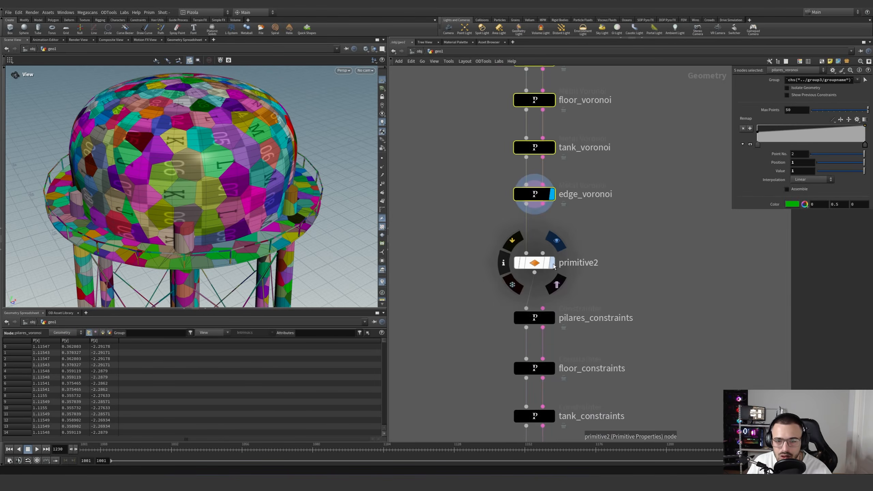
Display primitive2 and examine the small gaps between the scaled tank pieces up close
click(552, 263)
alt+right_drag(234, 184, 400, 150)
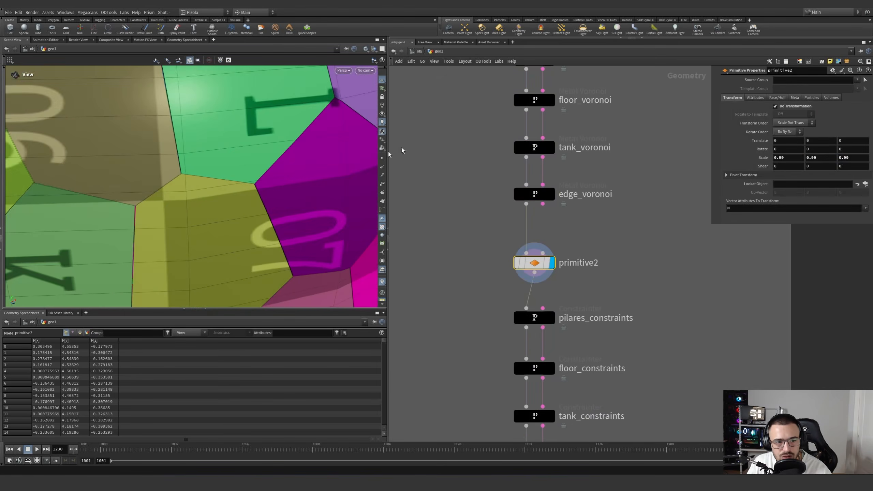
alt+right_drag(137, 183, 290, 171)
alt+drag(290, 171, 228, 158)
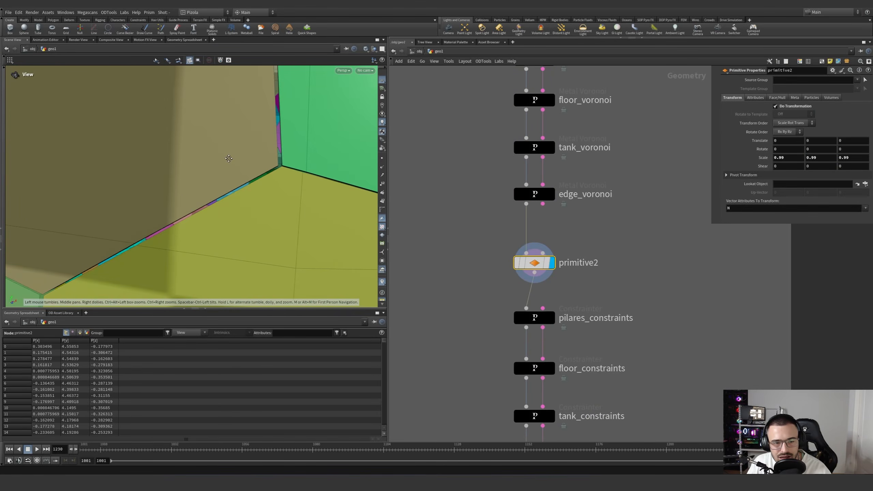
middle_drag(602, 303, 587, 276)
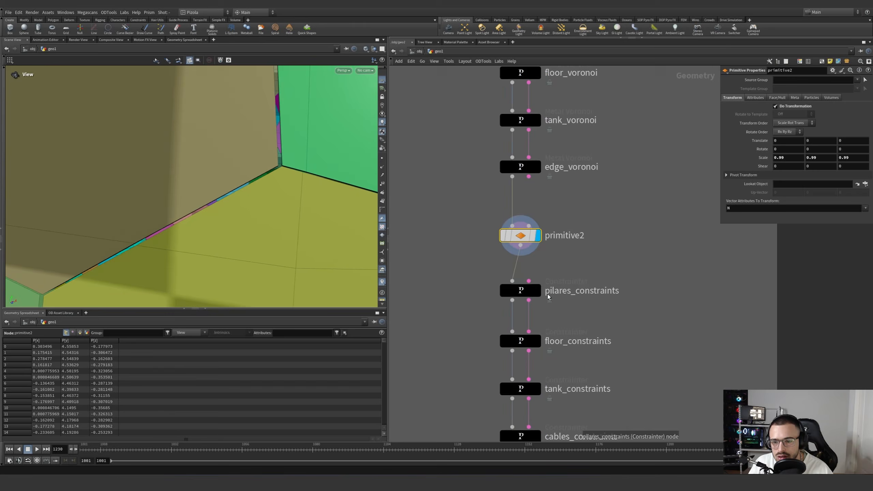
alt+drag(291, 176, 285, 180)
middle_drag(284, 179, 262, 198)
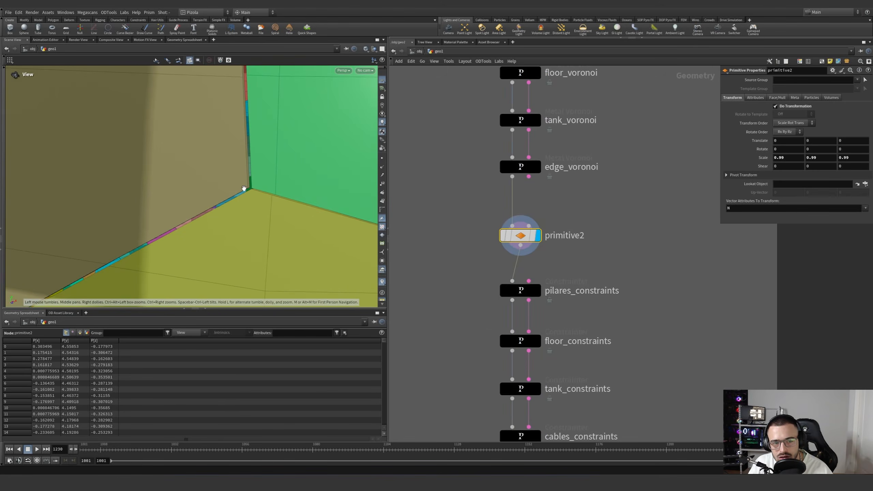
right_drag(296, 220, 198, 191)
right_drag(276, 158, 179, 196)
Display pilares_constraints and switch the viewport to wireframe so the pillars' constraint lines can be viewed
click(541, 270)
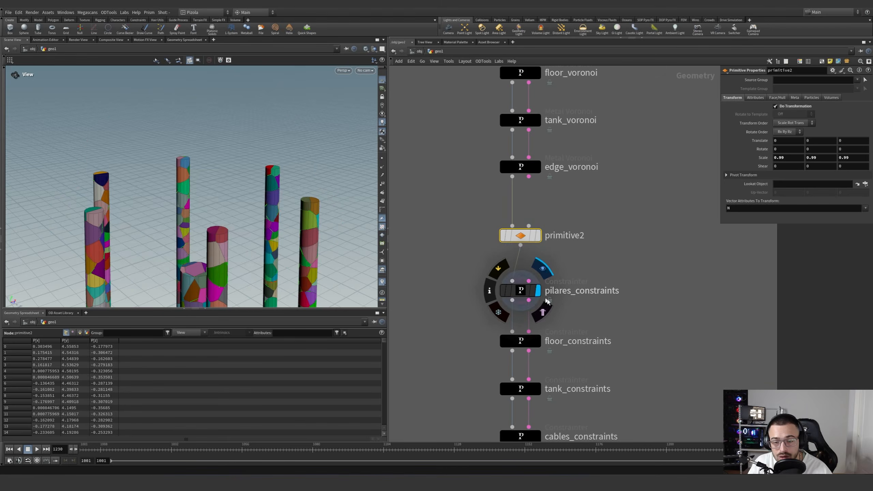
middle_drag(294, 241, 245, 145)
key(shift+w)
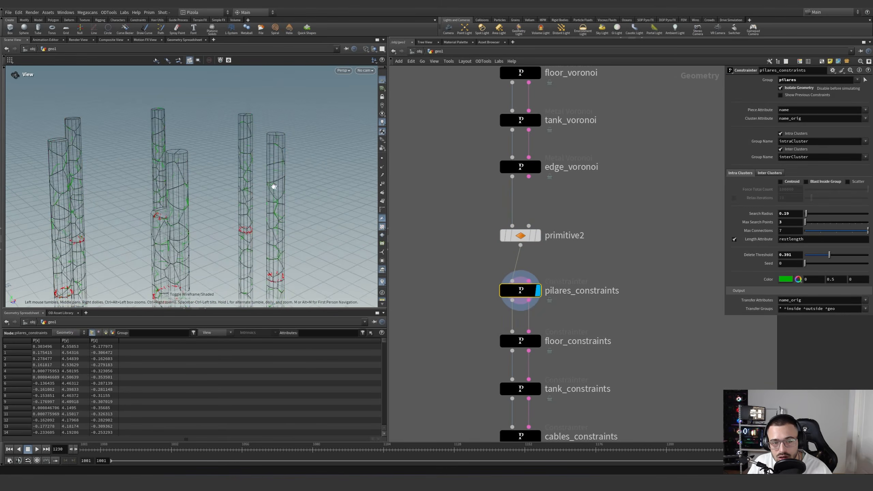
drag(272, 185, 188, 175)
middle_drag(188, 176, 167, 108)
scroll(167, 109, down, 5)
Change the viewport's background to a dark color scheme and hide the reference grid
key(d)
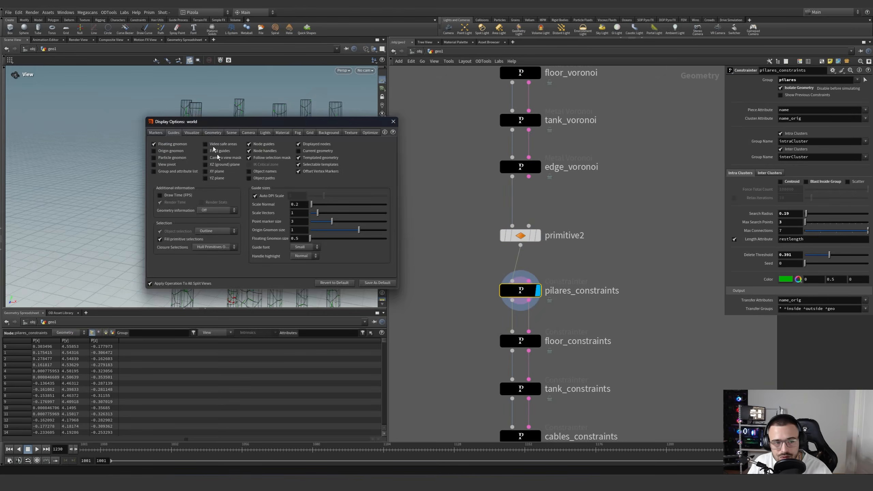
click(330, 133)
click(206, 142)
click(200, 158)
click(393, 121)
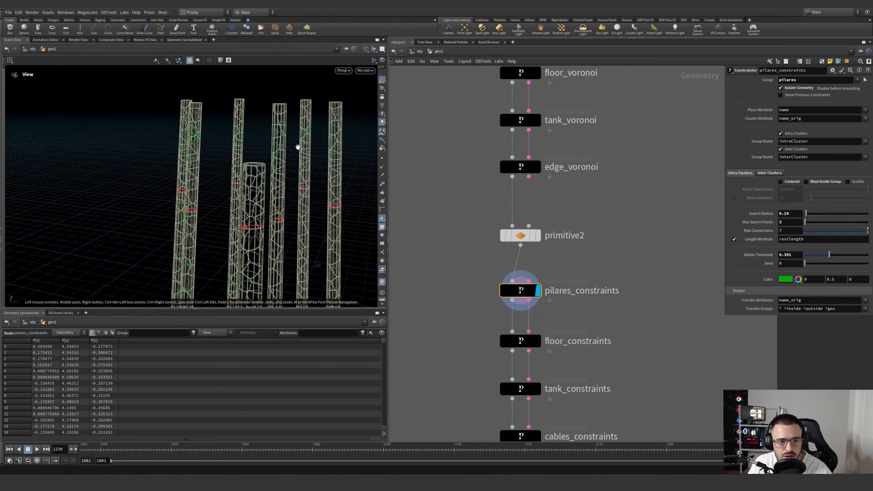
middle_drag(298, 148, 203, 148)
drag(202, 148, 228, 184)
click(383, 80)
Examine the green and red constraint lines on the pillars up close and across the whole set
drag(309, 110, 168, 167)
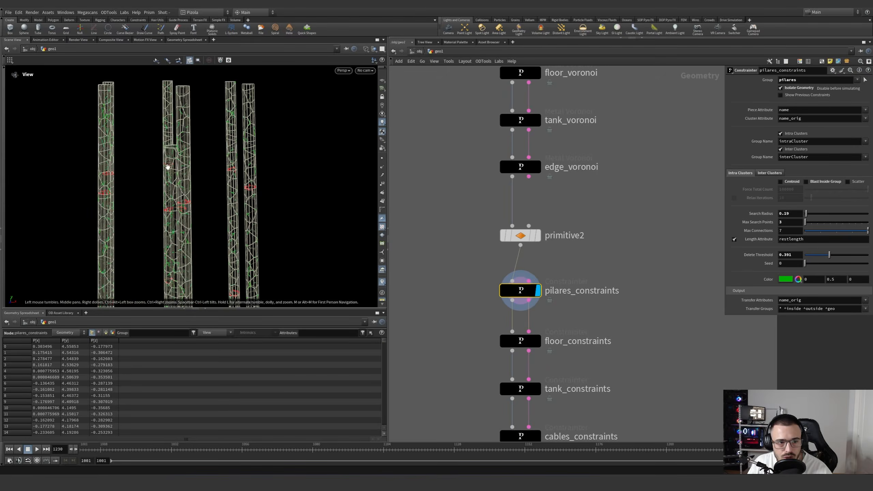
right_drag(168, 167, 267, 166)
drag(267, 165, 219, 178)
right_drag(153, 196, 284, 163)
drag(162, 232, 150, 236)
right_drag(150, 236, 81, 243)
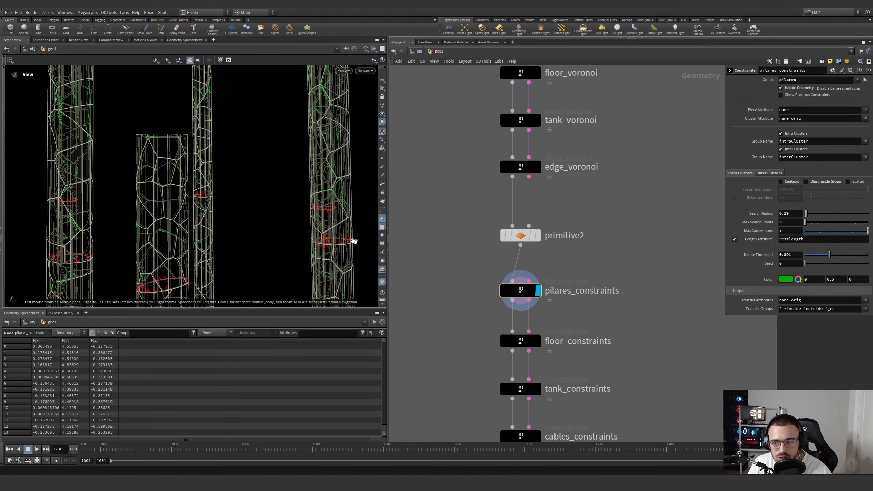
right_drag(265, 225, 138, 256)
middle_drag(238, 248, 224, 212)
drag(224, 212, 317, 186)
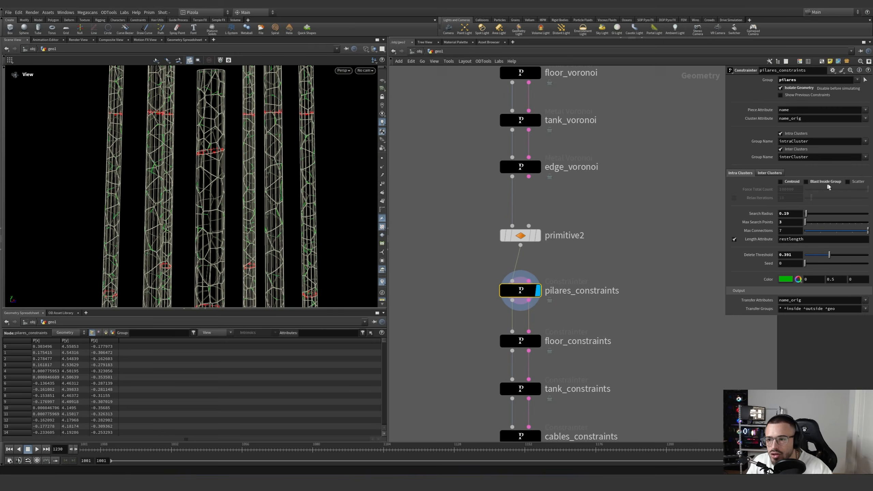
Review pilares_constraints' intra-cluster settings, including Blast Inside Group, against the green lines, and frame all the pillars
click(806, 181)
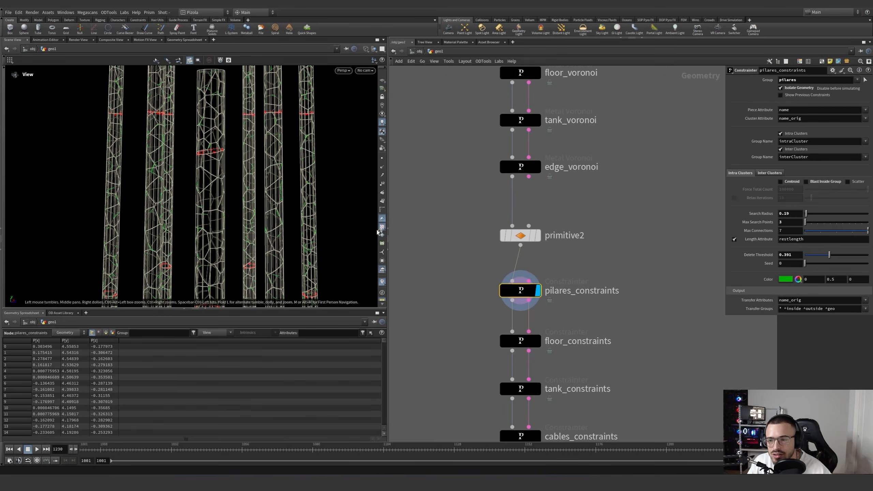
drag(214, 200, 281, 185)
scroll(282, 183, up, 4)
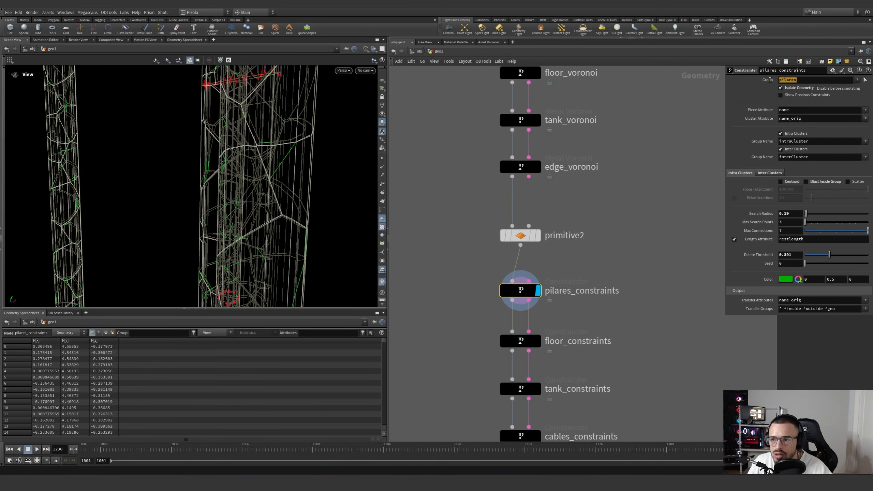
key(h)
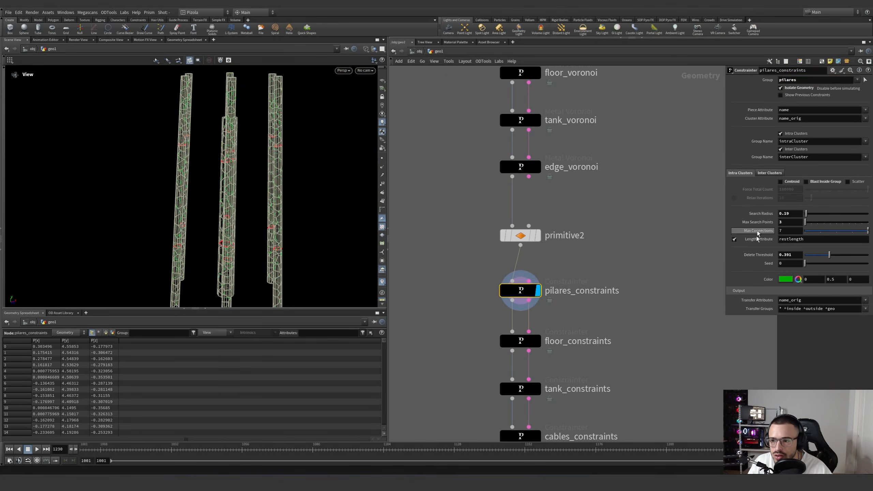
Show the inter-cluster settings of pilares_constraints and examine a red constraint ring on a pillar up close
click(769, 173)
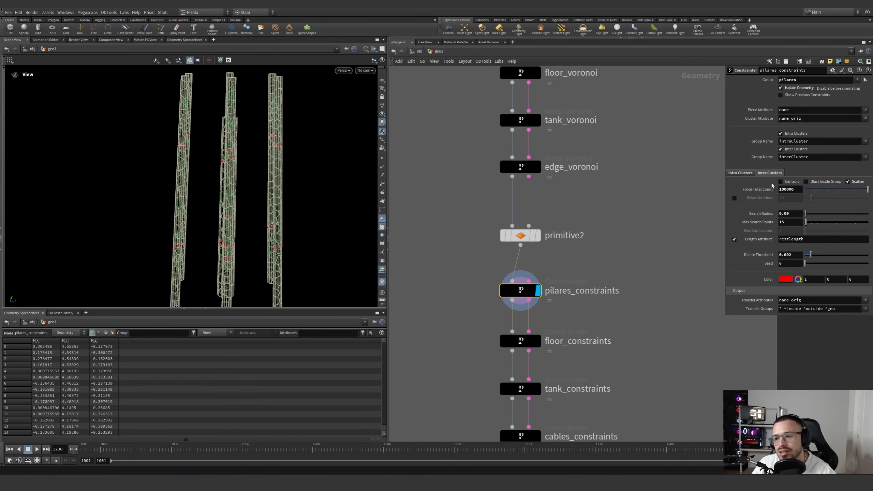
scroll(226, 150, up, 10)
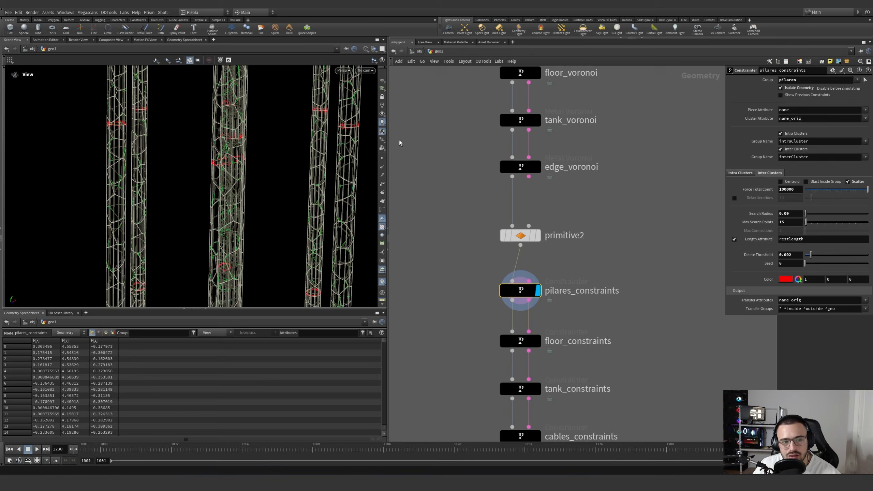
scroll(305, 144, up, 10)
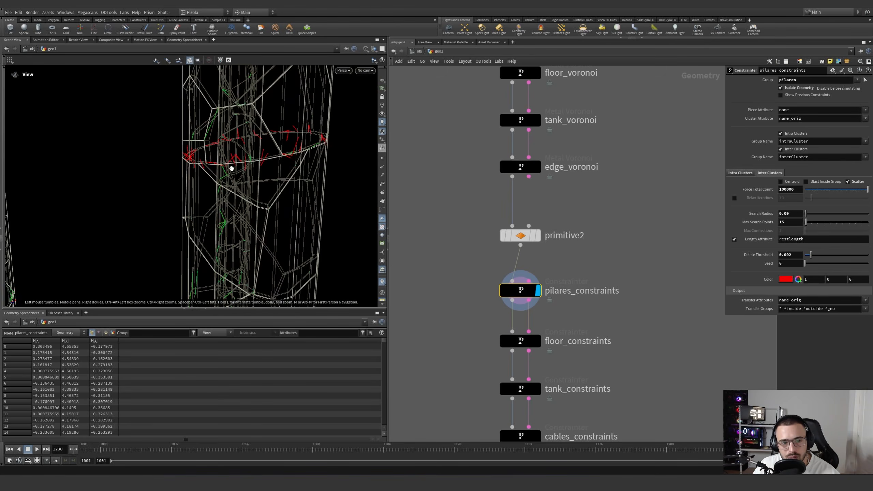
mouse_move(325, 162)
mouse_down()
mouse_move(331, 175)
mouse_move(320, 177)
mouse_up()
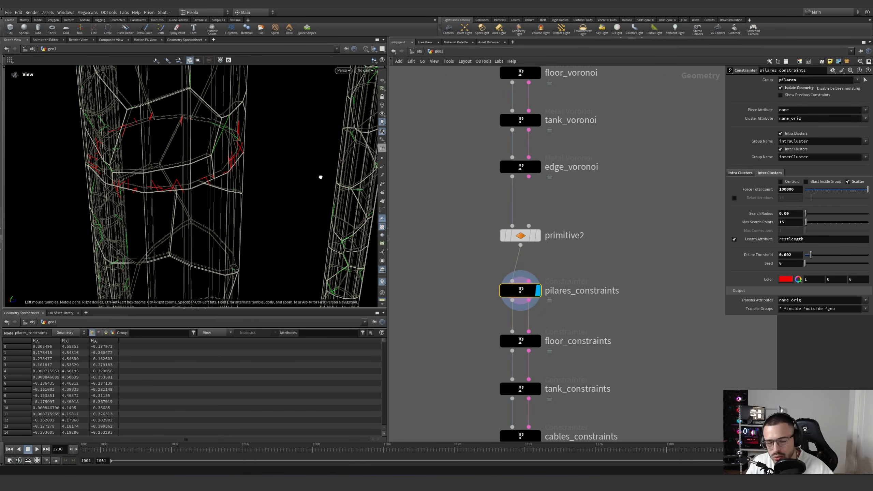
Display floor_constraints, examine the constraints around the floor ring, and show the node's inter-cluster settings
click(537, 340)
key(h)
scroll(184, 192, up, 10)
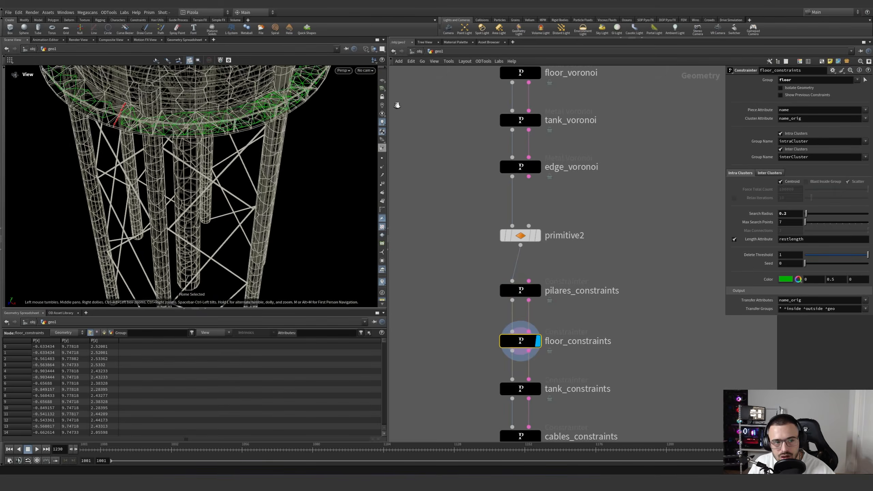
scroll(184, 192, up, 5)
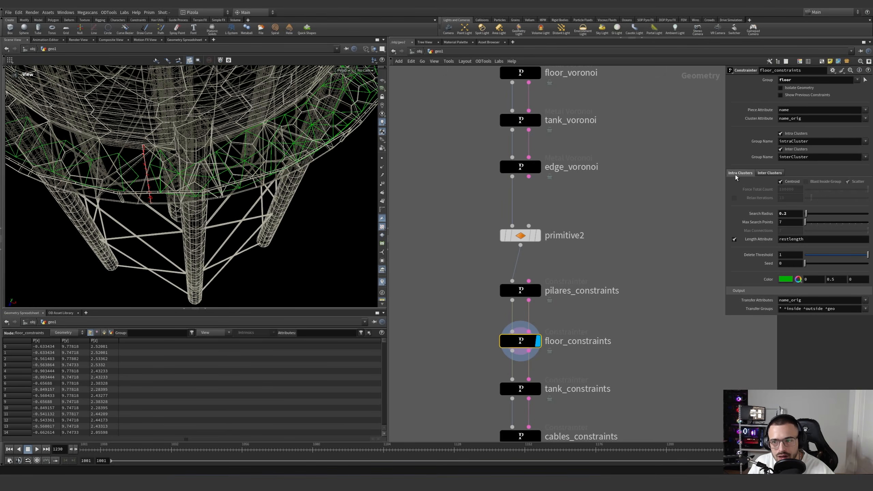
click(760, 174)
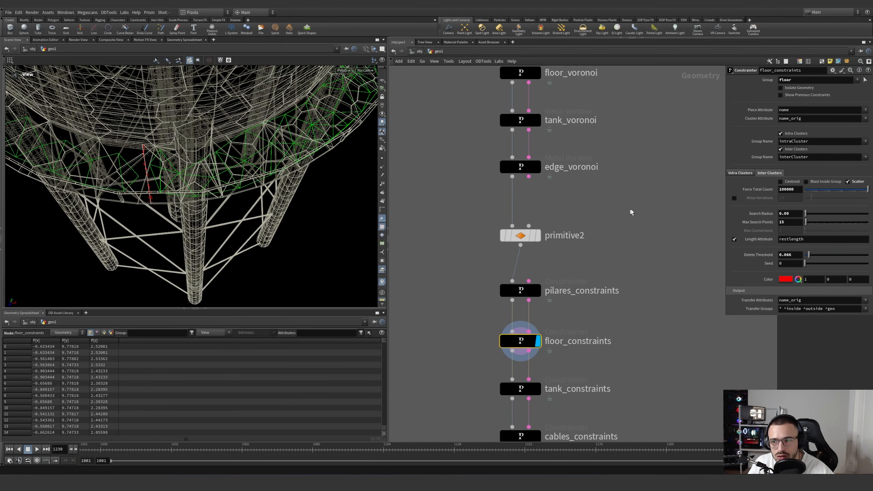
middle_drag(140, 161, 188, 165)
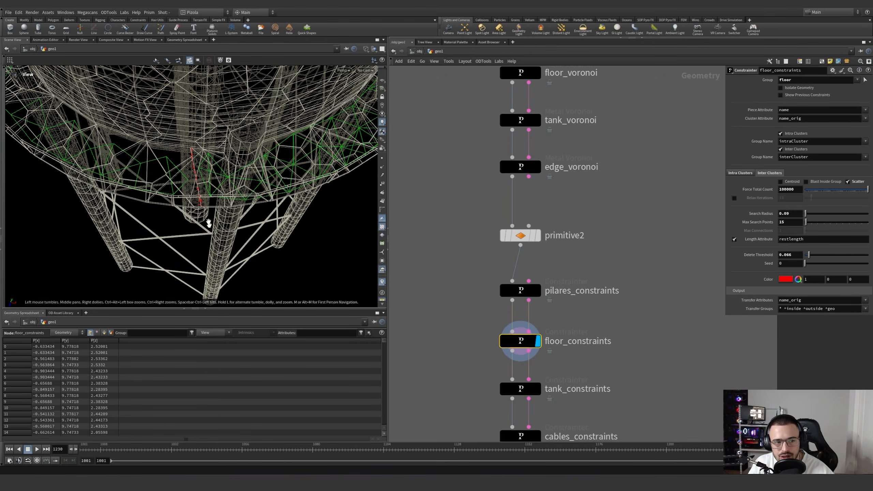
Display tank_constraints, show its inter-cluster settings, and examine the red constraints between the tank's clusters
middle_drag(427, 335, 405, 232)
click(503, 284)
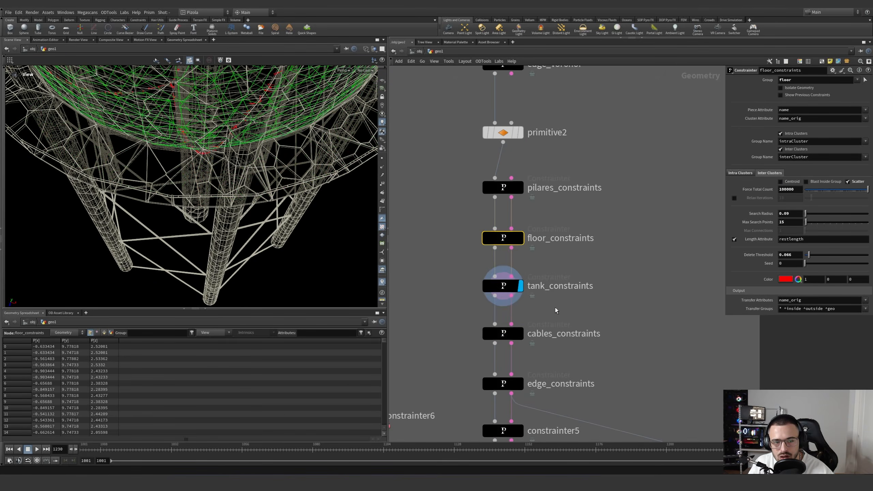
drag(256, 167, 362, 153)
click(768, 175)
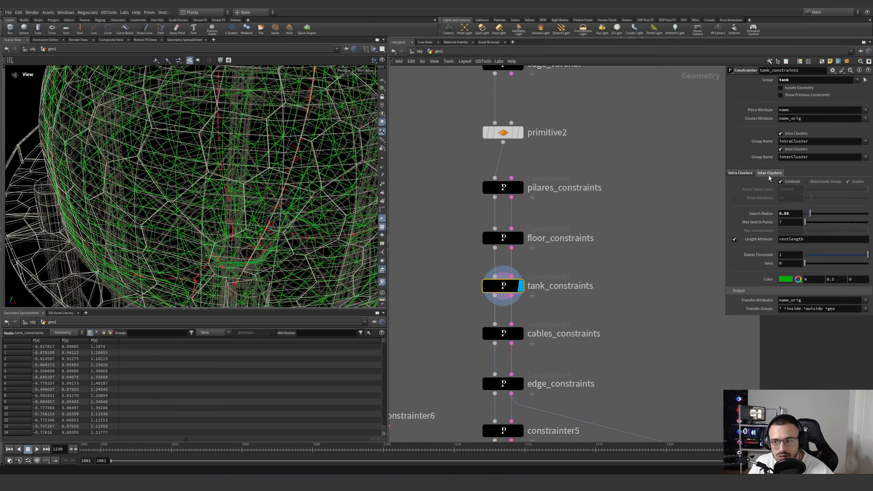
drag(344, 193, 299, 146)
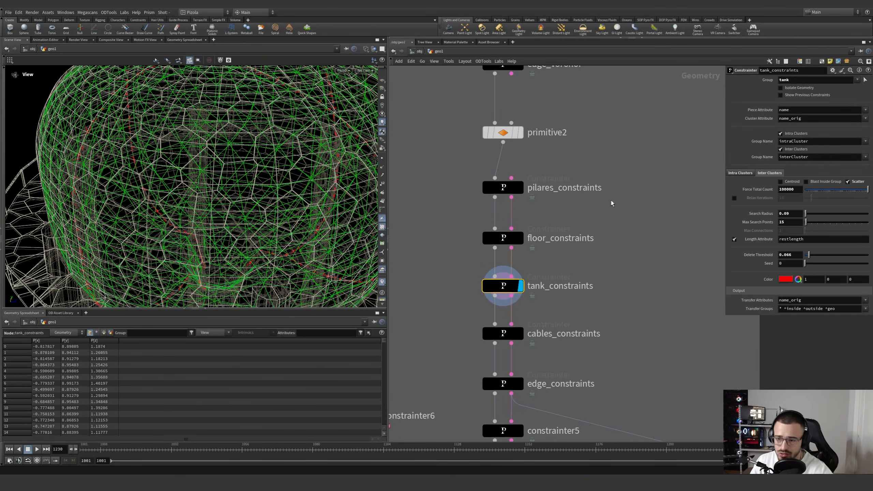
Turn off Centroid in the tank's intra-cluster settings and examine the scattered constraints in shaded display
click(741, 172)
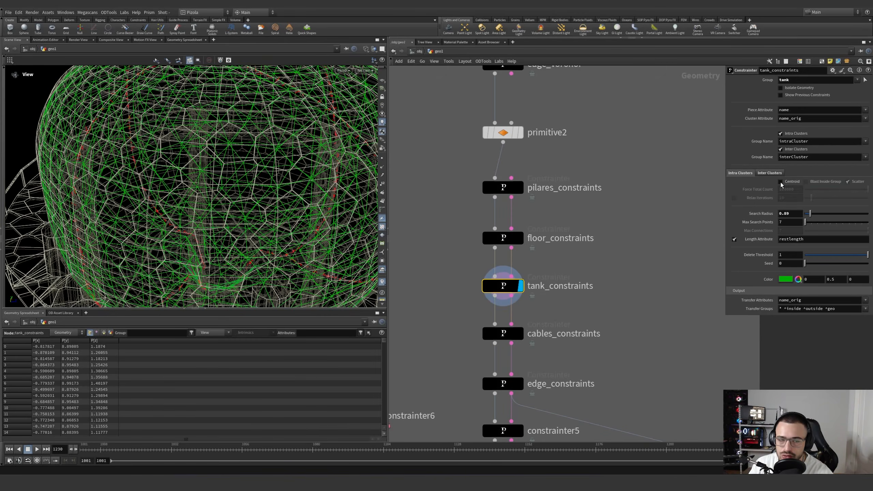
click(780, 182)
scroll(209, 185, down, 10)
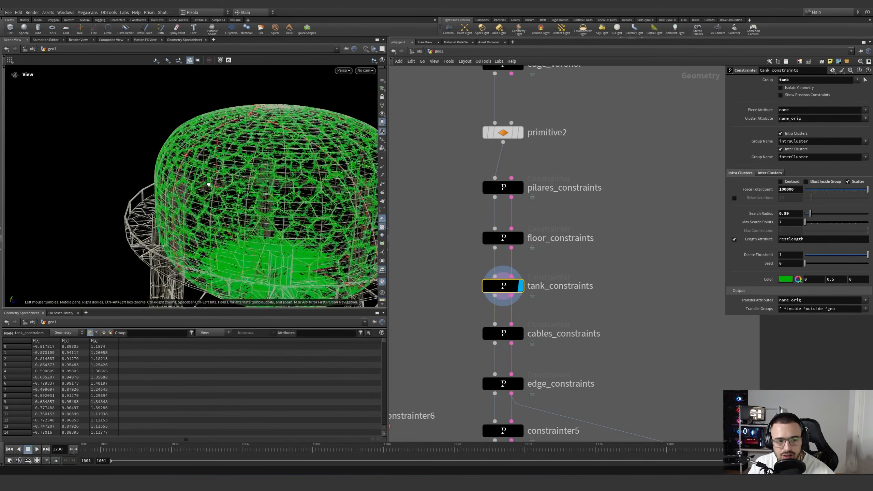
mouse_move(217, 178)
mouse_down()
mouse_move(246, 183)
mouse_move(213, 173)
mouse_move(168, 186)
mouse_move(233, 203)
mouse_move(245, 217)
mouse_up()
key(w)
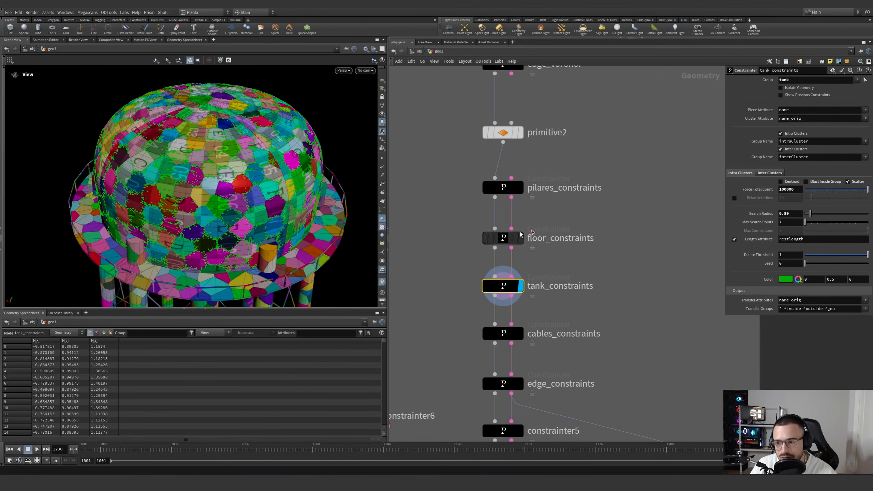
Turn Centroid back on for the tank's intra-cluster constraints and return the viewport to wireframe
click(786, 184)
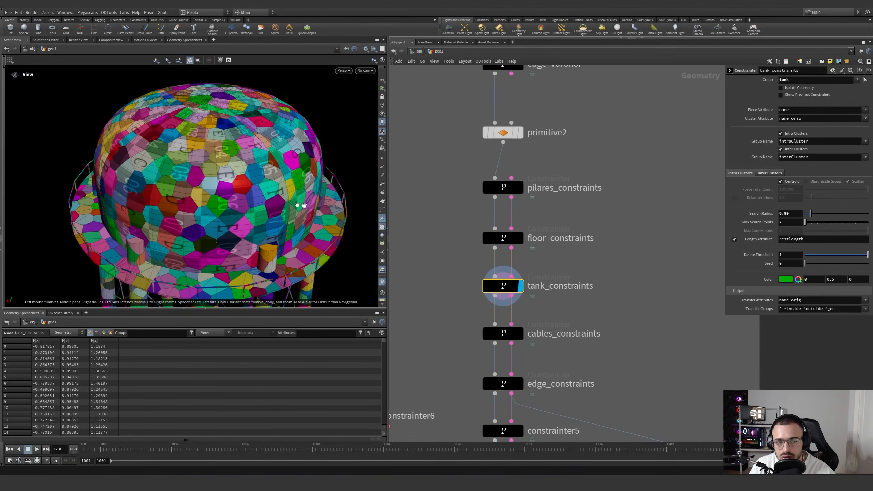
key(w)
mouse_move(230, 187)
mouse_down()
mouse_move(204, 175)
mouse_move(210, 166)
mouse_up()
Display cables_constraints and view the constraints of the isolated cables
middle_drag(566, 297, 547, 222)
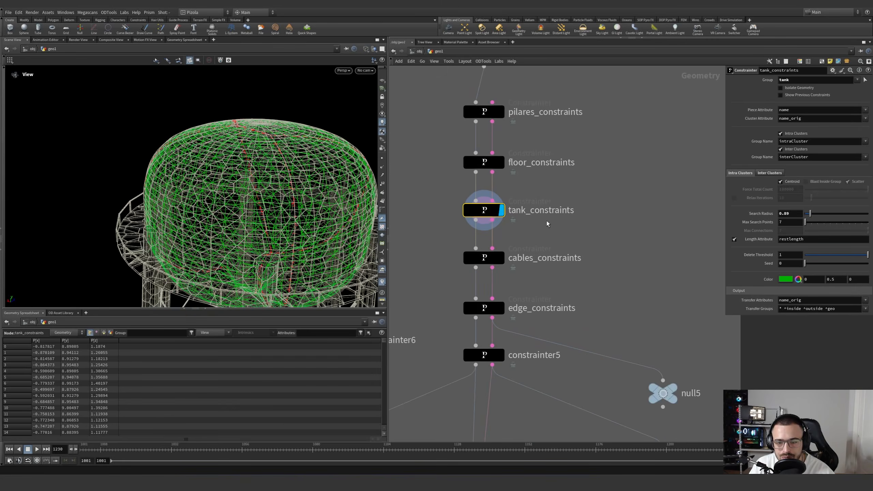
click(502, 258)
middle_drag(248, 203, 257, 146)
right_drag(257, 146, 192, 250)
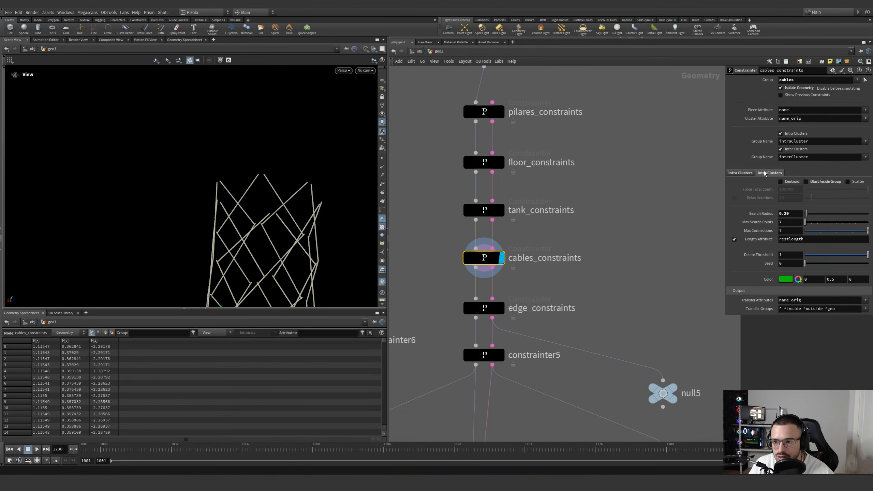
Examine the intra-cluster and inter-cluster constraints along the isolated cables, from close up and across the whole lattice
right_drag(304, 255, 372, 238)
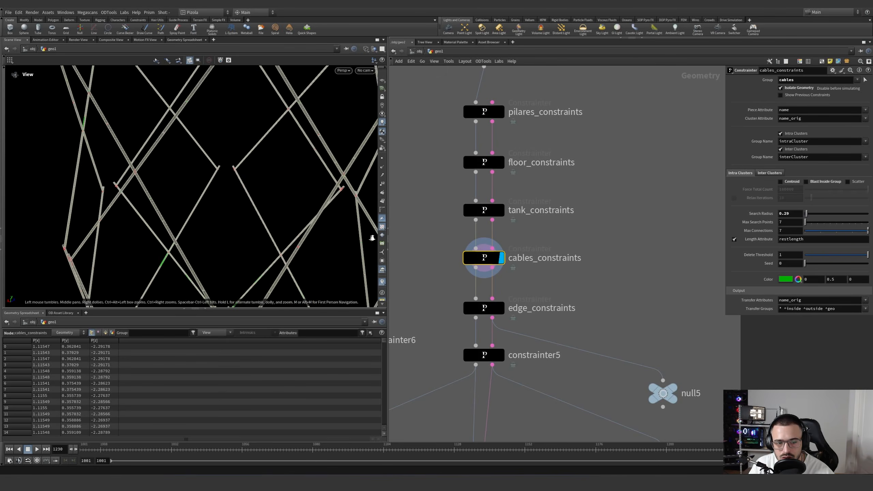
drag(372, 238, 351, 211)
middle_drag(351, 211, 304, 226)
drag(304, 226, 259, 249)
middle_drag(259, 249, 246, 224)
right_drag(218, 237, 68, 222)
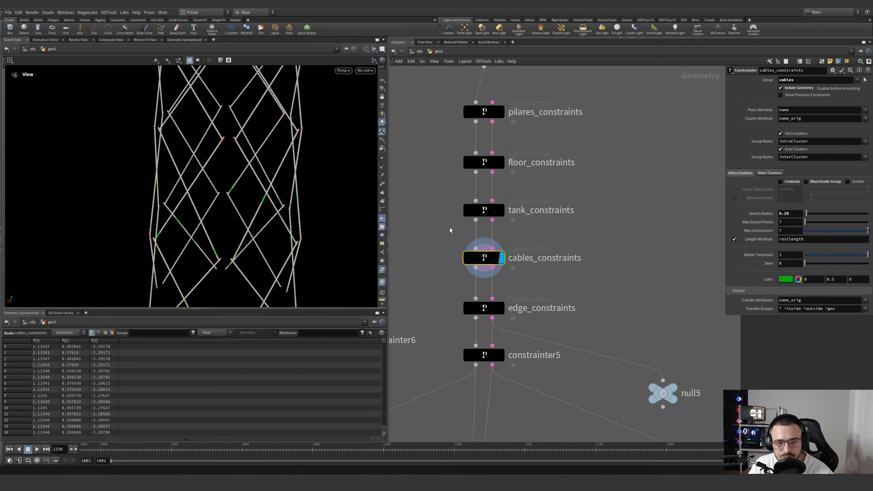
Display edge_constraints and compare its intra-cluster and inter-cluster settings while viewing the constraints around the tower's edge
click(503, 308)
key(h)
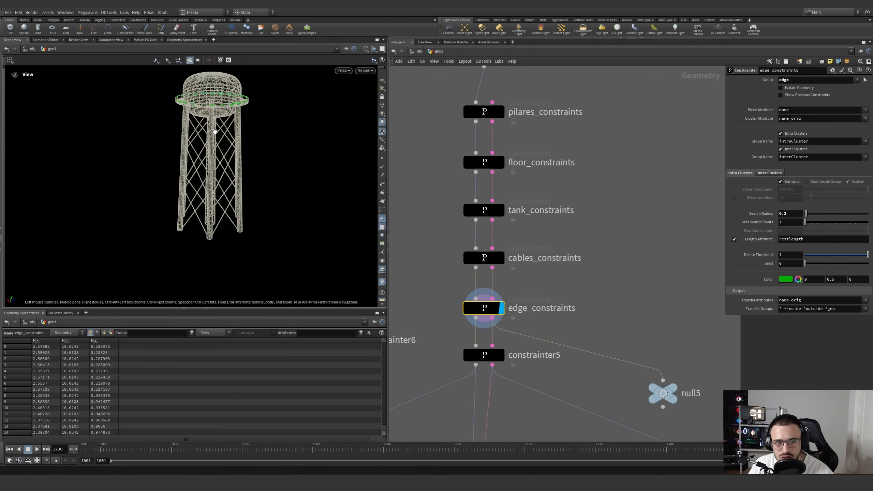
right_drag(230, 208, 403, 167)
click(766, 173)
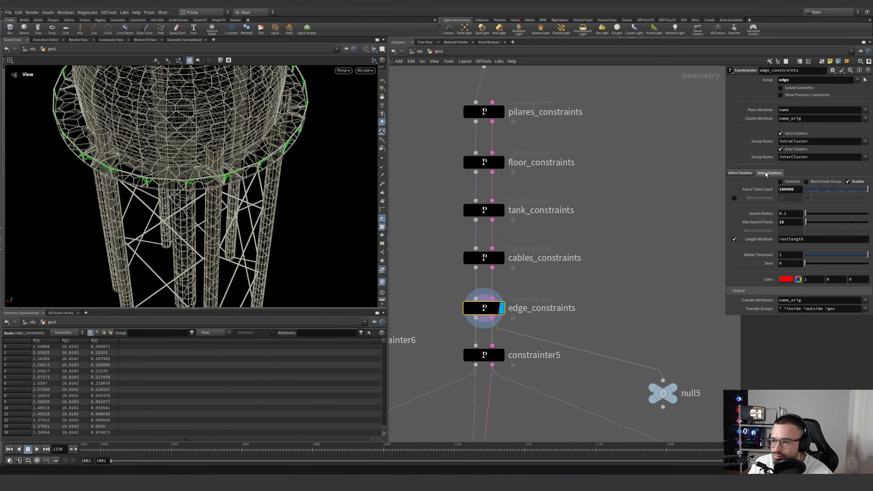
click(749, 174)
click(759, 175)
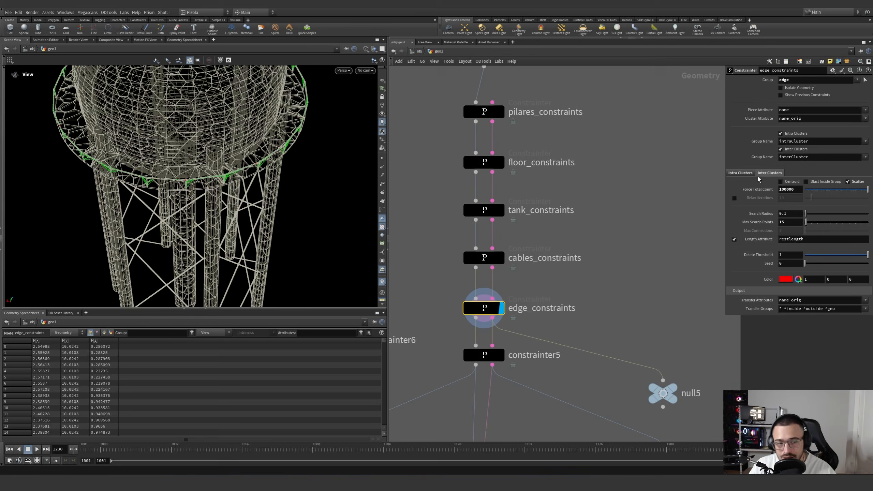
Display constrainter5 and move the node a little further below edge_constraints in the network
scroll(552, 290, down, 3)
drag(477, 299, 500, 204)
drag(500, 311, 506, 181)
key(l)
click(480, 267)
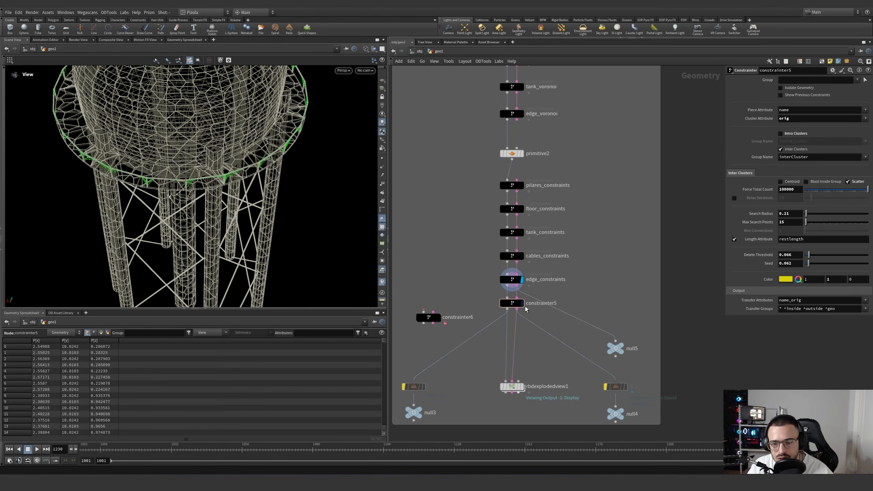
click(522, 303)
drag(513, 303, 513, 315)
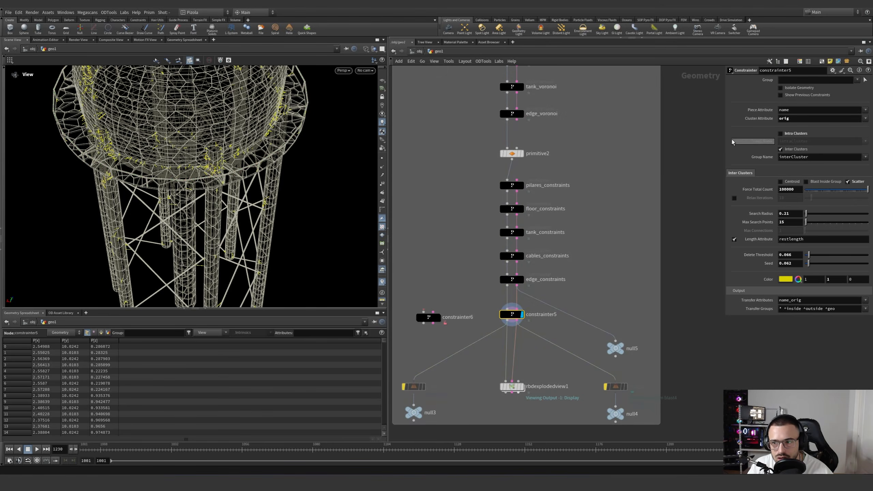
Compare the Group and Cluster Attribute settings of edge_constraints, tank_constraints and constrainter5 while viewing the constraints on the whole tower
click(511, 279)
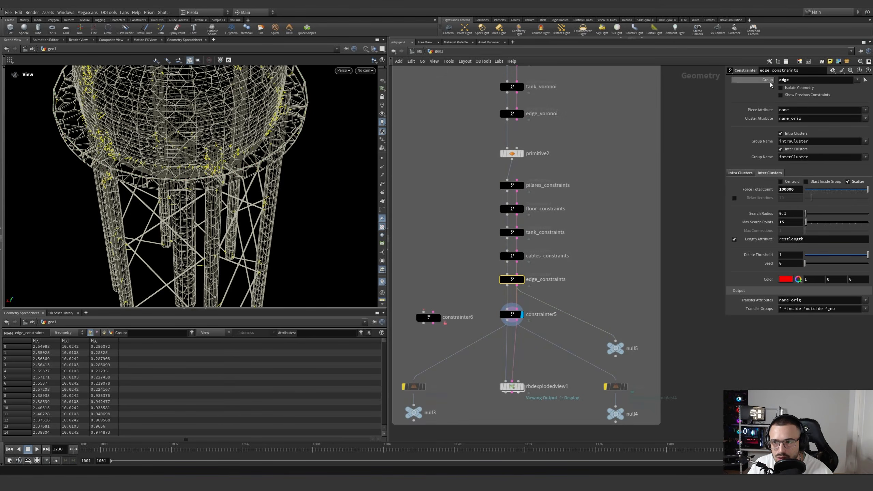
click(526, 233)
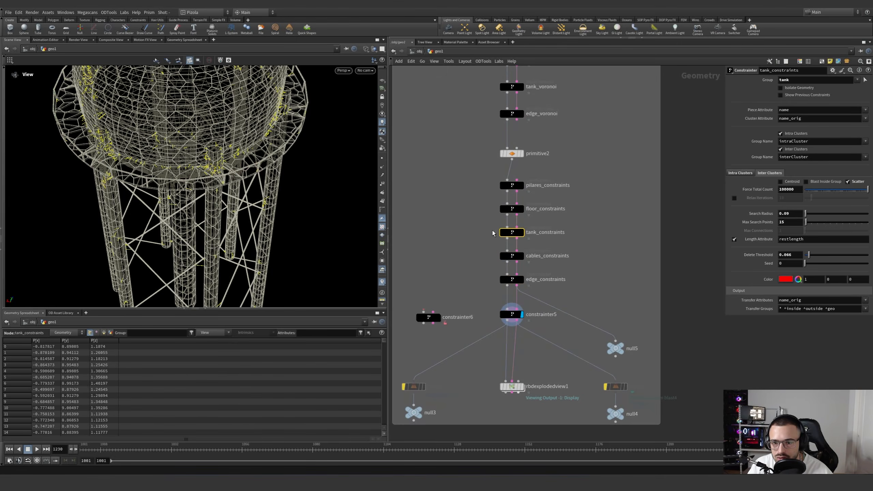
click(512, 314)
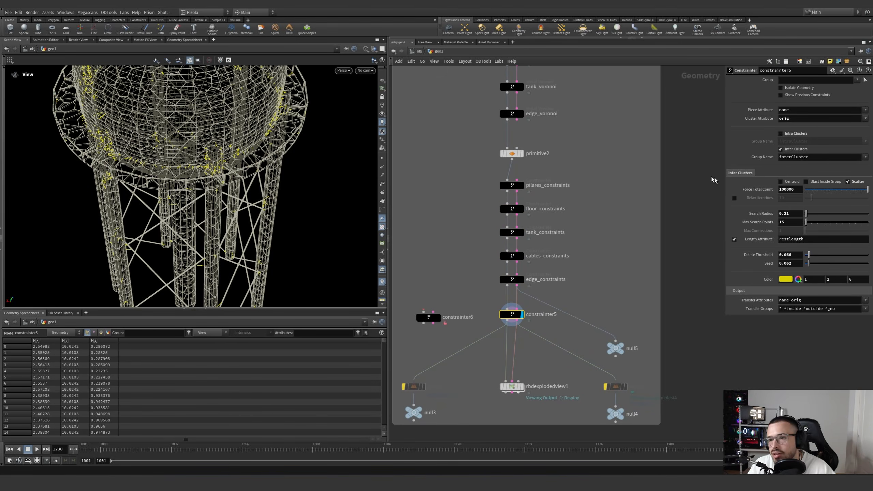
alt+right_drag(141, 179, 68, 216)
alt+drag(165, 196, 245, 164)
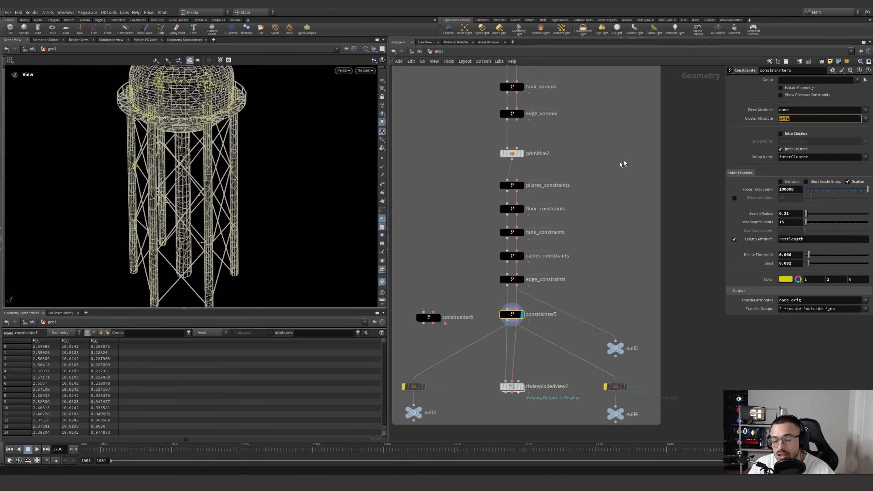
Display attribdelete1, check how name3 sets the orig attribute, and visualize attribdelete1's orig primitive attribute
scroll(610, 164, down, 5)
middle_drag(609, 165, 578, 362)
scroll(556, 253, up, 5)
click(542, 199)
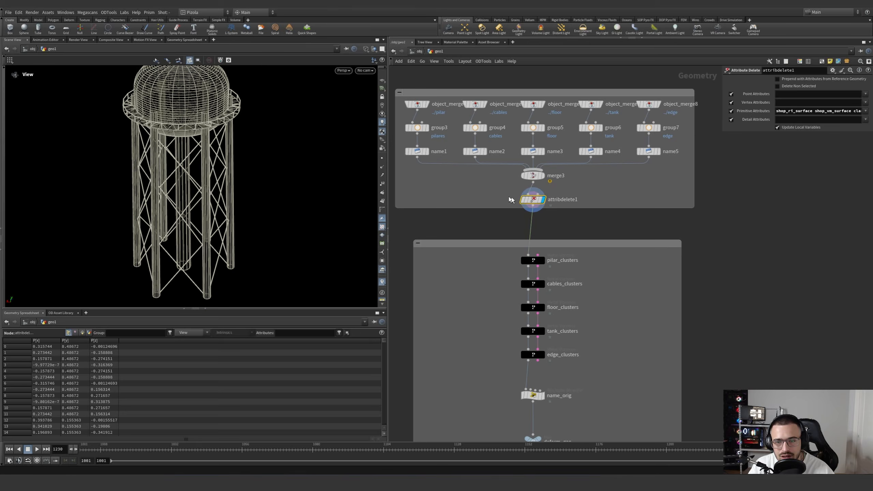
click(533, 151)
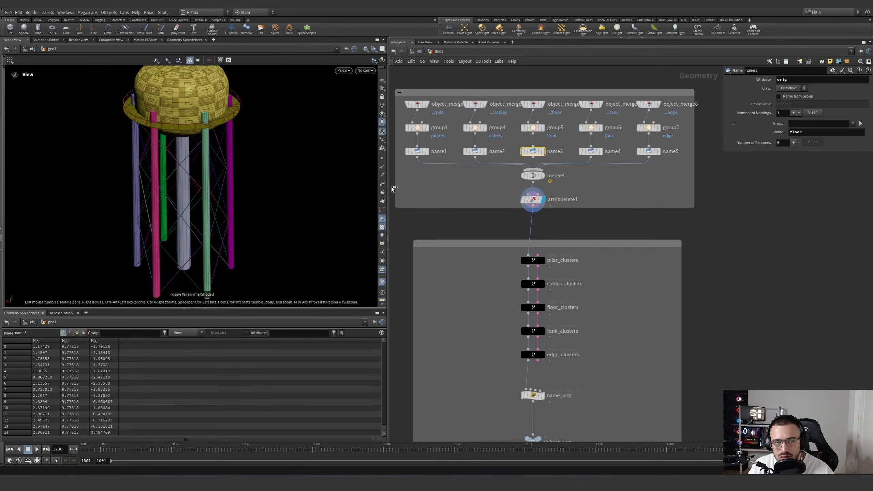
middle_click(533, 199)
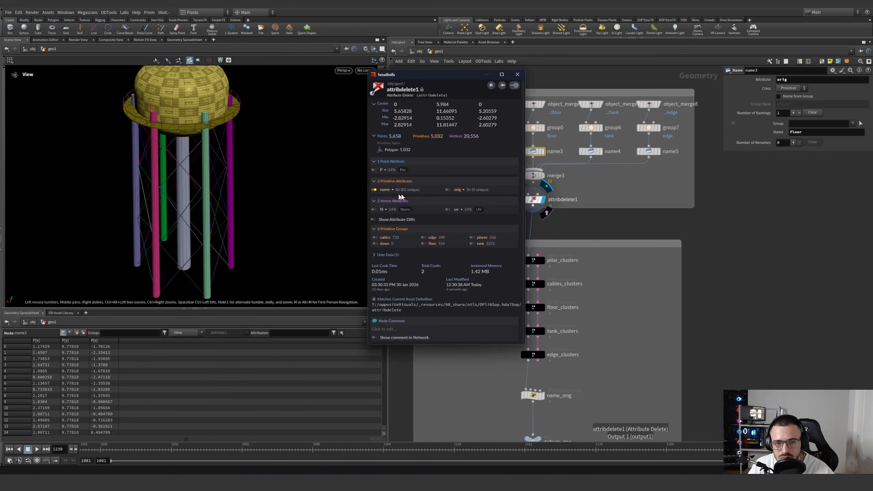
click(447, 189)
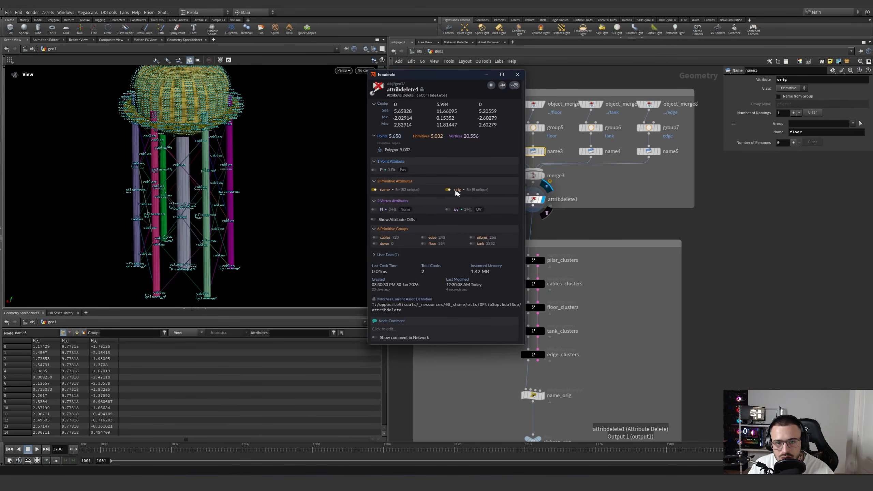
Turn off the name visualizer and set the orig visualizer to type Color with Random From Attribute
click(381, 218)
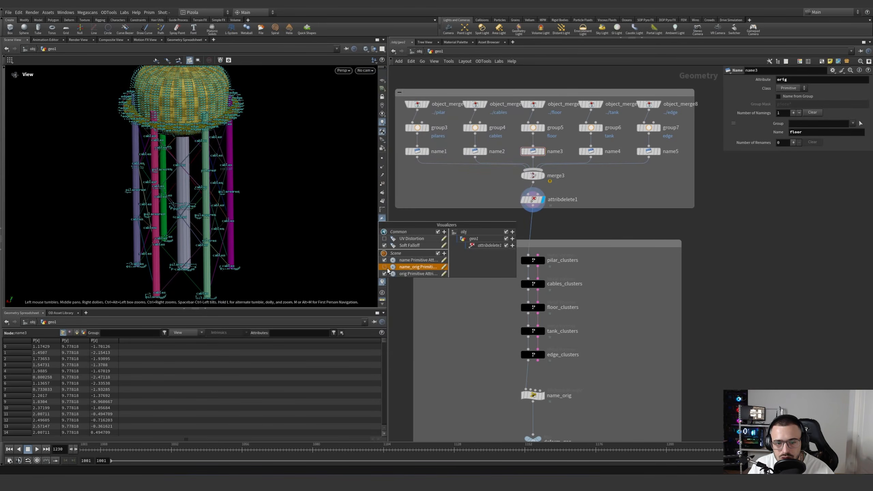
click(384, 259)
click(443, 274)
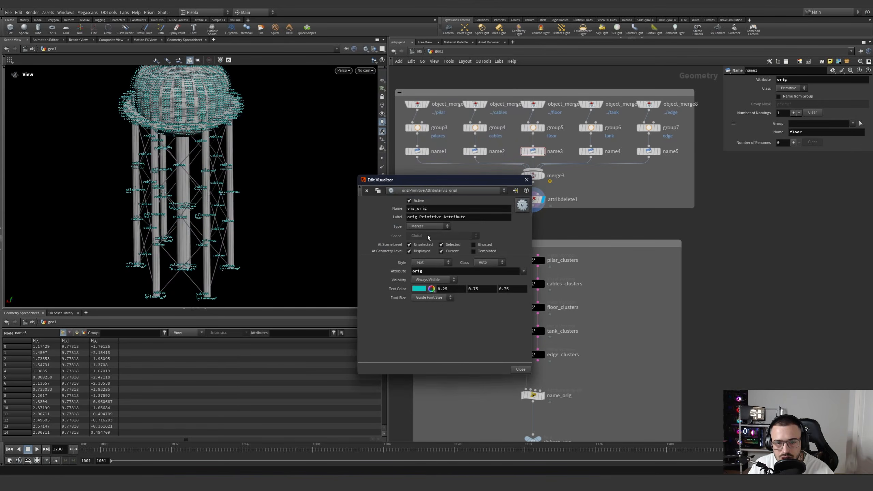
click(428, 226)
click(424, 240)
click(435, 262)
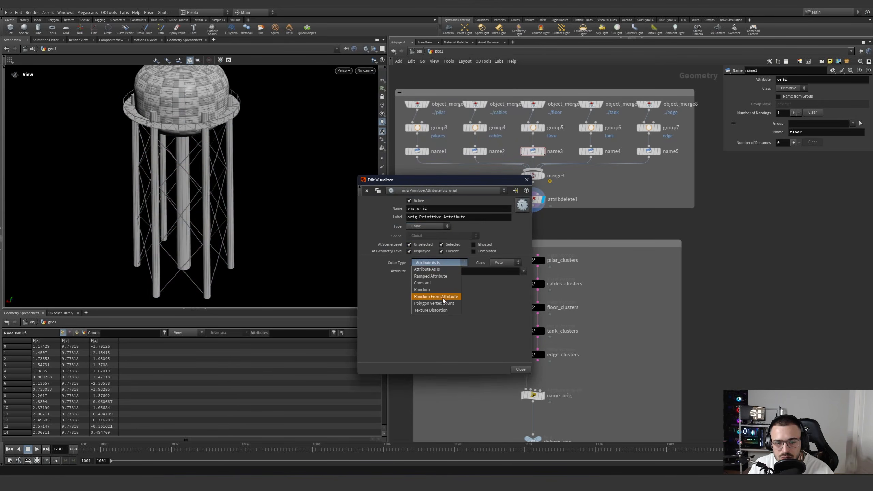
click(443, 299)
click(526, 180)
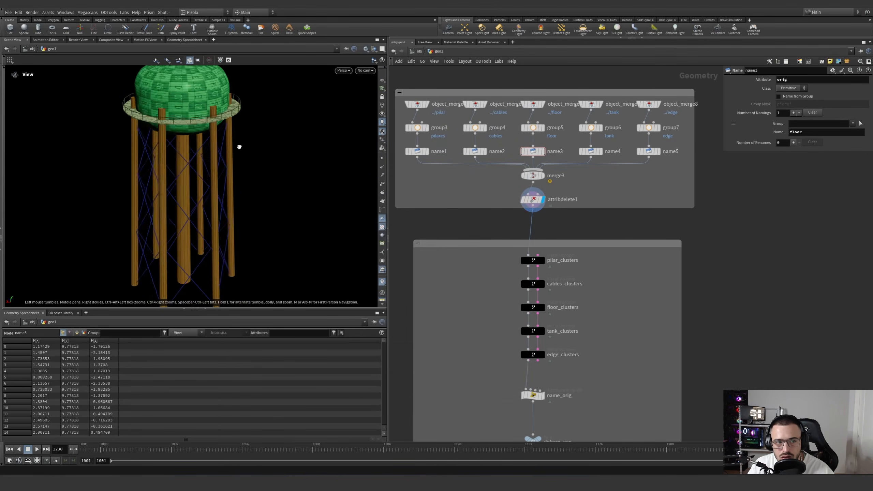
drag(239, 147, 248, 122)
drag(149, 120, 212, 122)
Display constrainter5 and examine the yellow constraints linking the pillars, cables, edge and tank
scroll(462, 188, down, 5)
middle_drag(491, 396, 475, 292)
scroll(475, 292, up, 5)
click(460, 260)
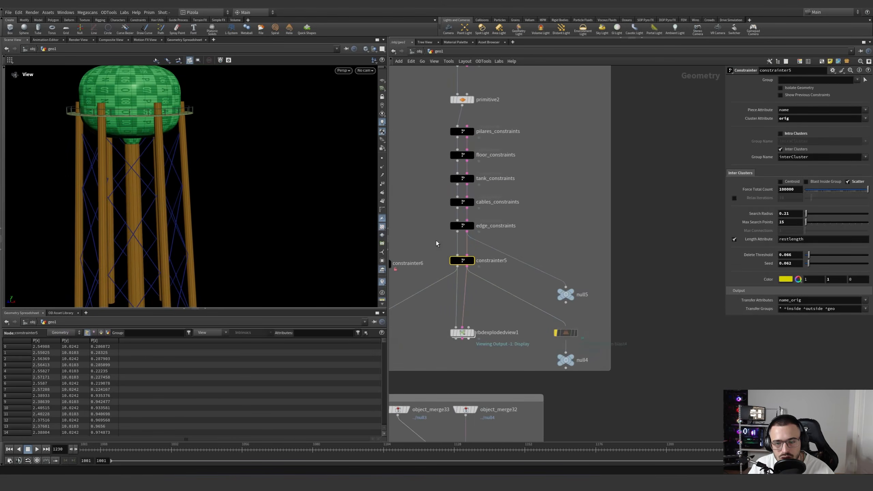
click(472, 261)
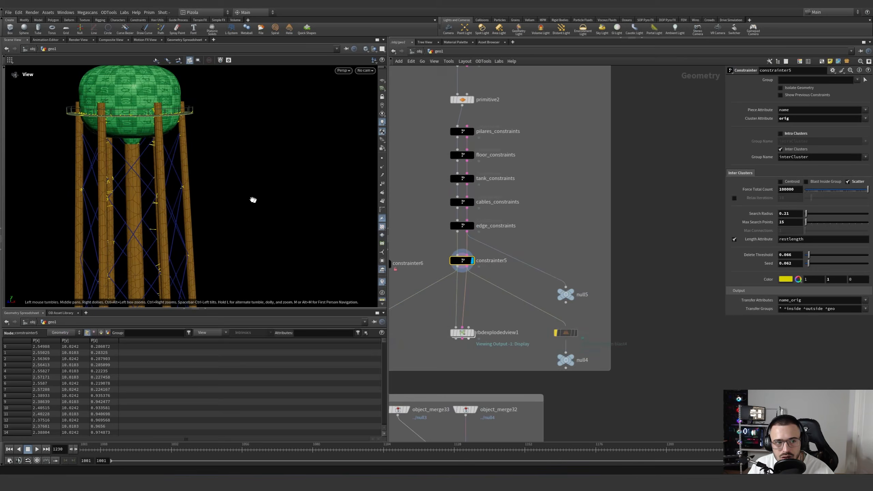
drag(253, 199, 113, 161)
scroll(113, 160, up, 4)
drag(155, 130, 84, 135)
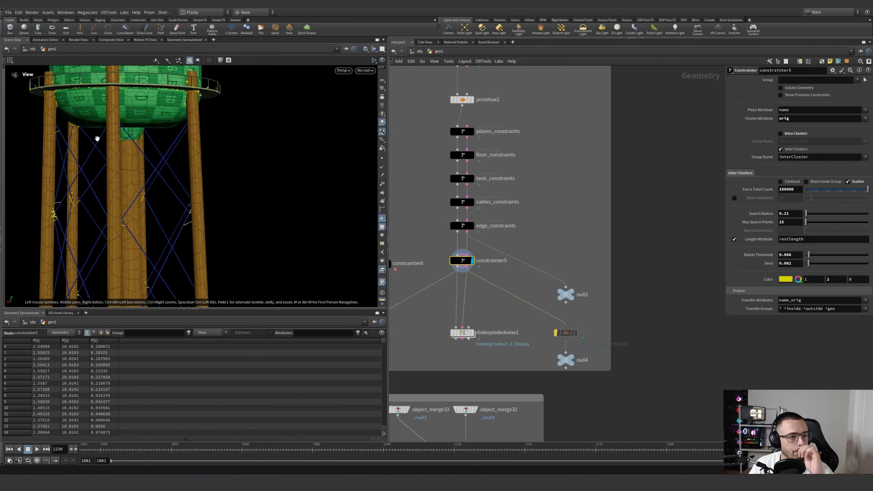
Try name_orig as constrainter5's Cluster Attribute and examine the constraints on the tower
click(865, 118)
click(856, 140)
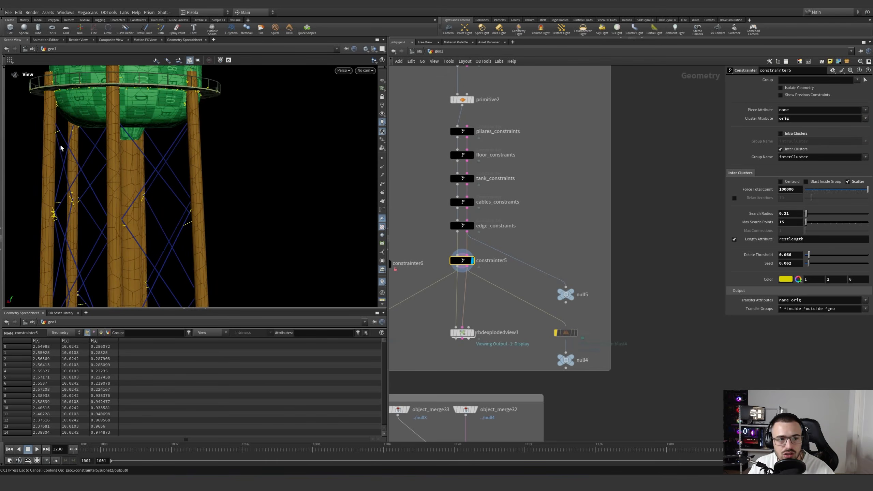
drag(151, 164, 181, 165)
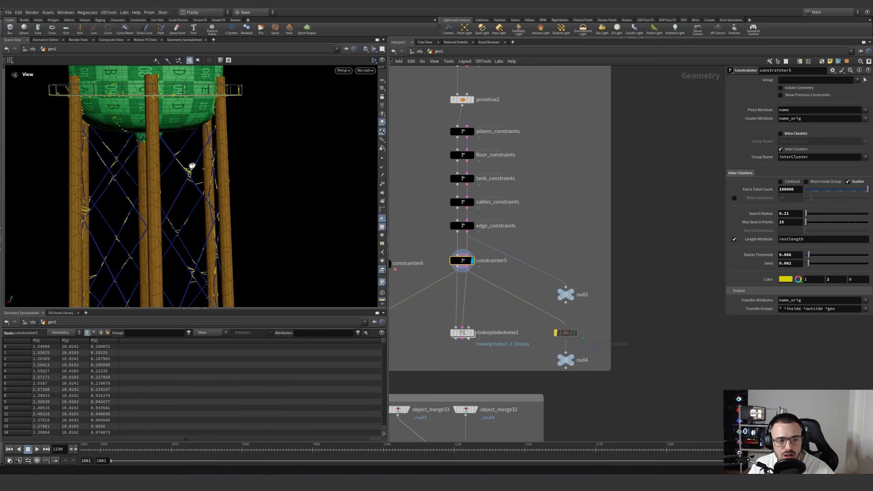
Undo the Cluster Attribute change on constrainter5 and look at the tower's constraints again
key(ctrl+z)
key(ctrl+z)
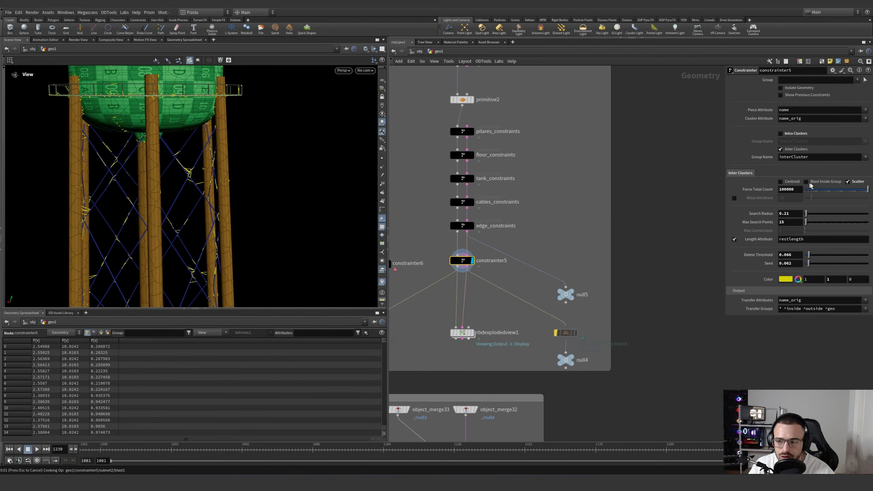
drag(231, 205, 271, 161)
Display rbdexplodedview1 and turn off the attribute visualizers to view the exploded pieces with their constraint colors
middle_drag(507, 278, 544, 238)
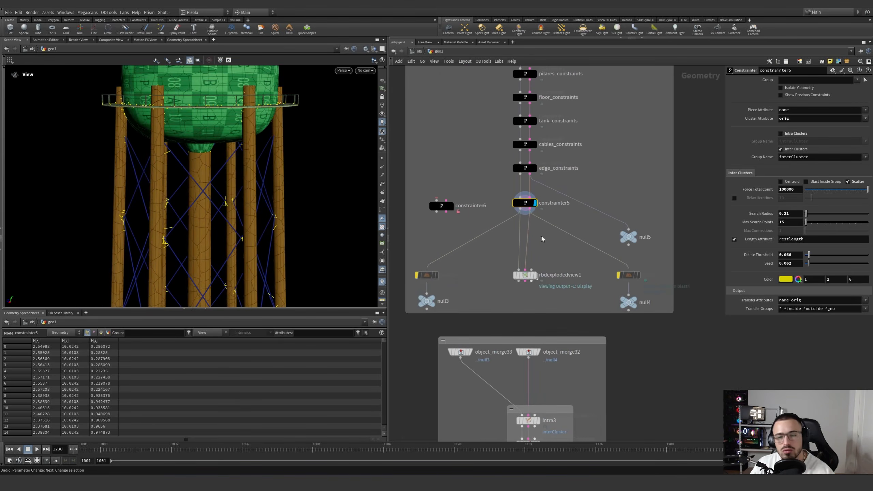
click(536, 276)
key(h)
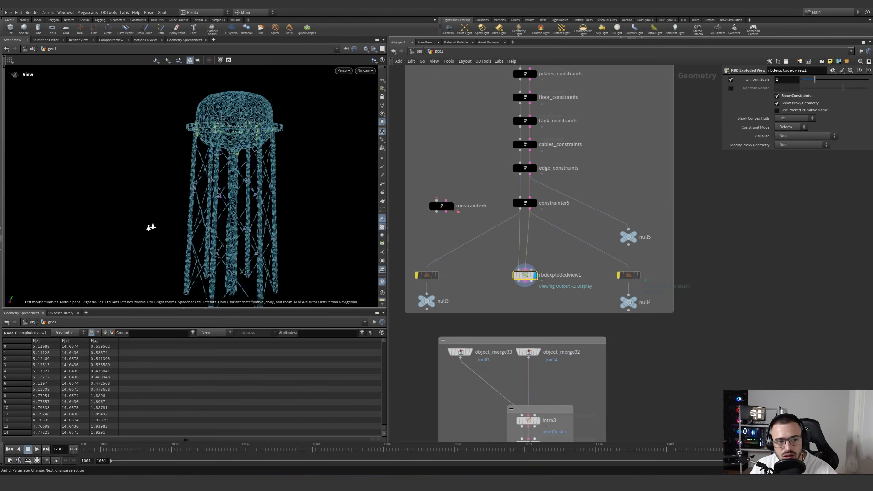
click(383, 282)
drag(255, 206, 331, 199)
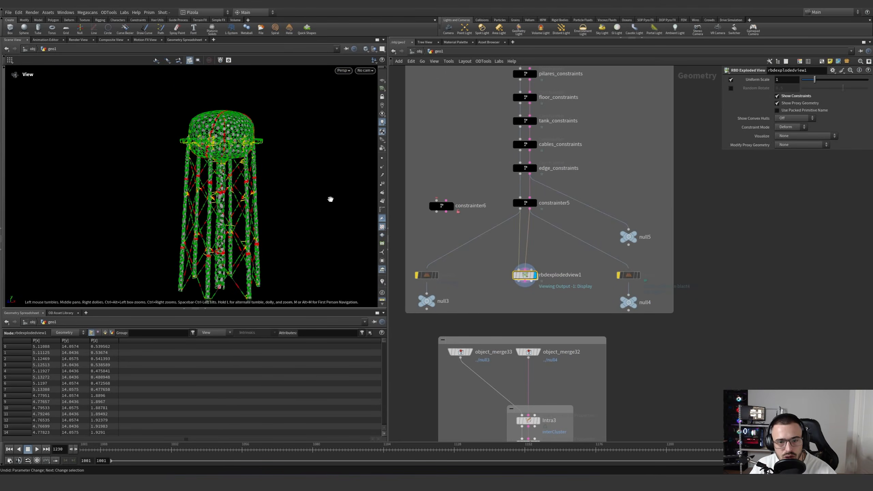
Display null3 and null4 with blast4 and blast5 temporarily active to examine the isolated edge pieces and their constraints
click(433, 298)
click(426, 300)
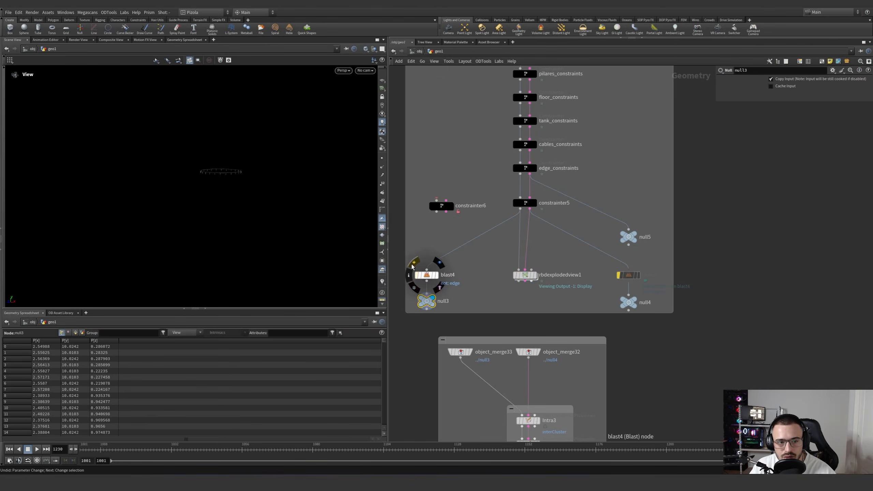
click(636, 302)
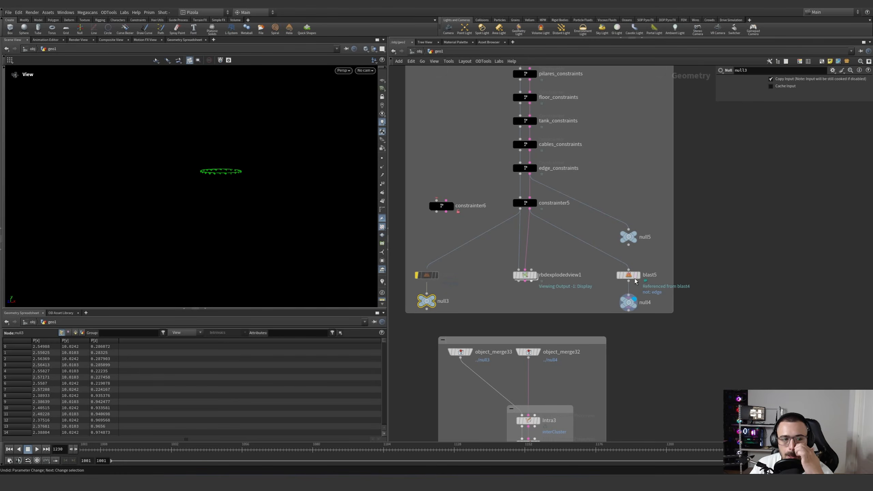
scroll(300, 156, up, 2)
right_drag(300, 157, 503, 133)
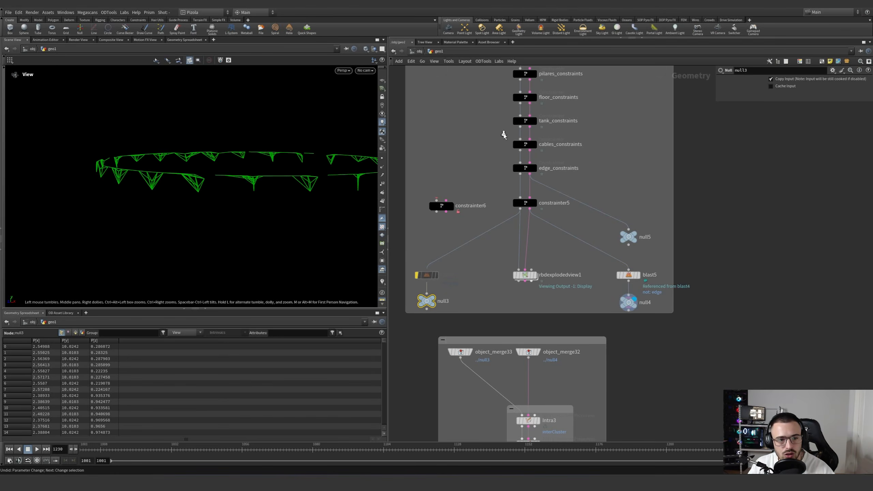
drag(264, 188, 263, 201)
click(638, 276)
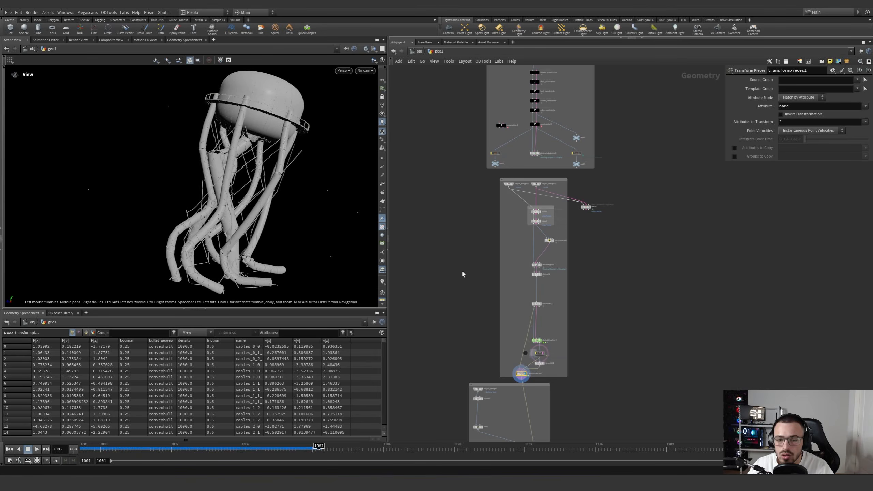
Display the Intra3 constraint properties node and examine its glue and soft settings for the intraCluster constraint group
scroll(515, 264, up, 4)
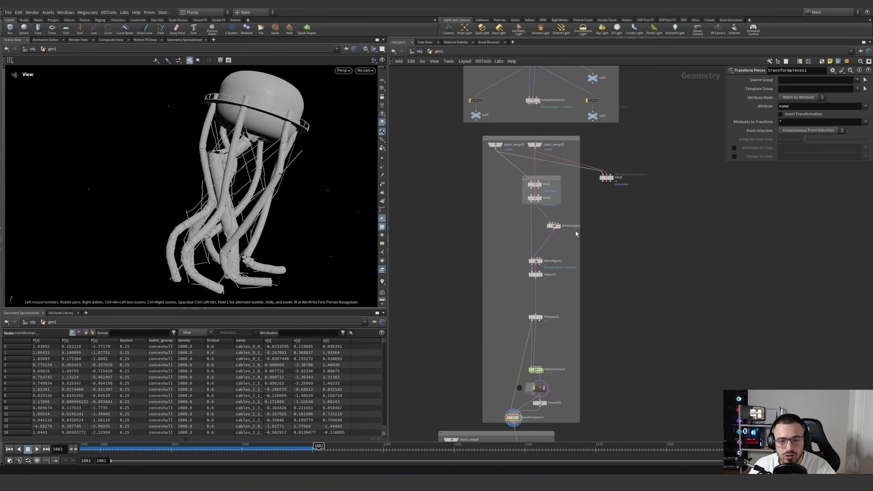
scroll(484, 218, up, 6)
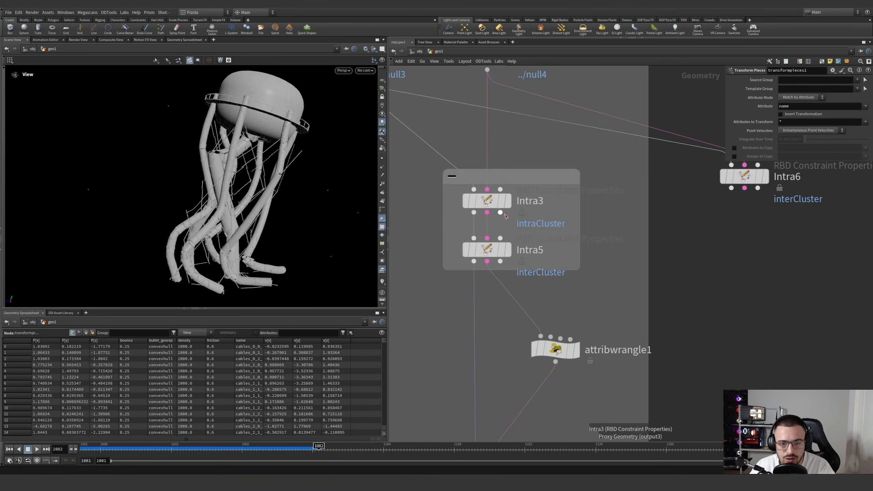
click(508, 201)
click(487, 201)
middle_drag(270, 154, 273, 197)
drag(273, 197, 234, 196)
drag(795, 82, 731, 82)
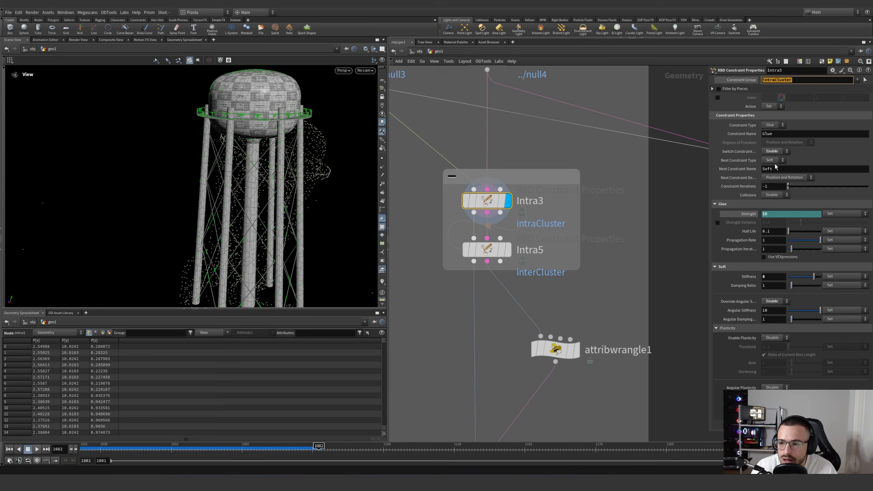
Examine Intra3's Glue and Soft constraint names together with its glue strength and soft stiffness
drag(779, 134, 746, 134)
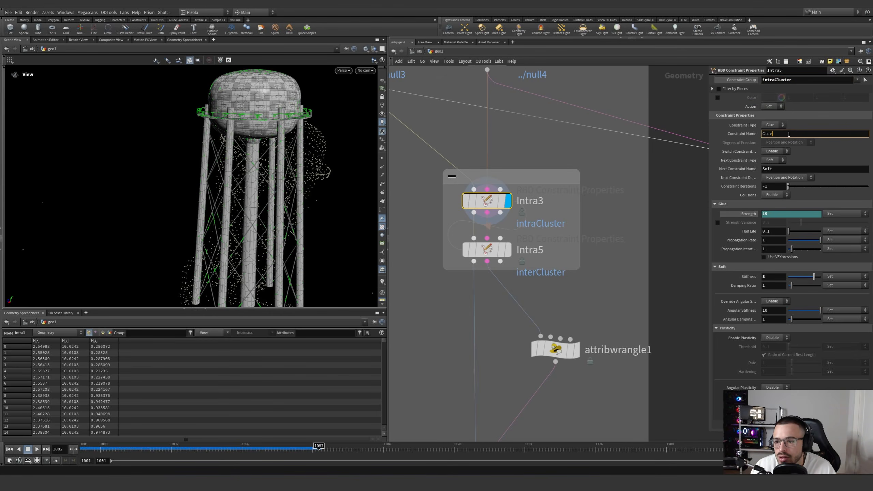
drag(769, 134, 754, 133)
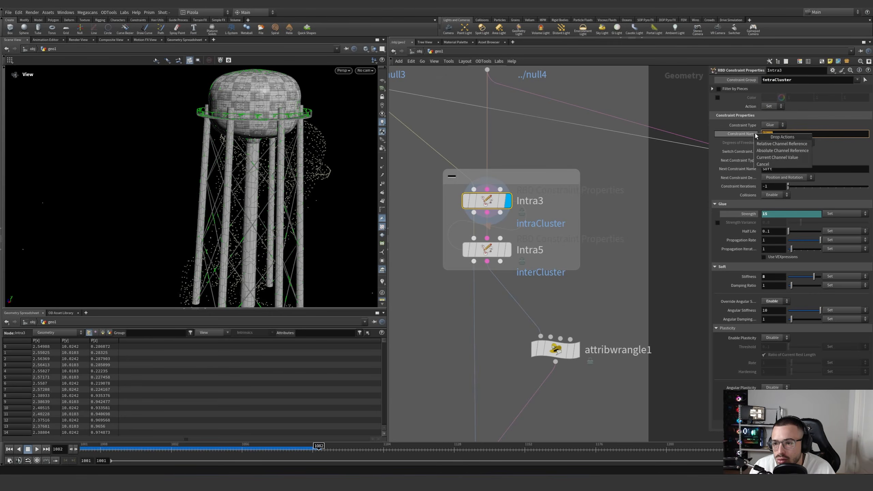
click(737, 151)
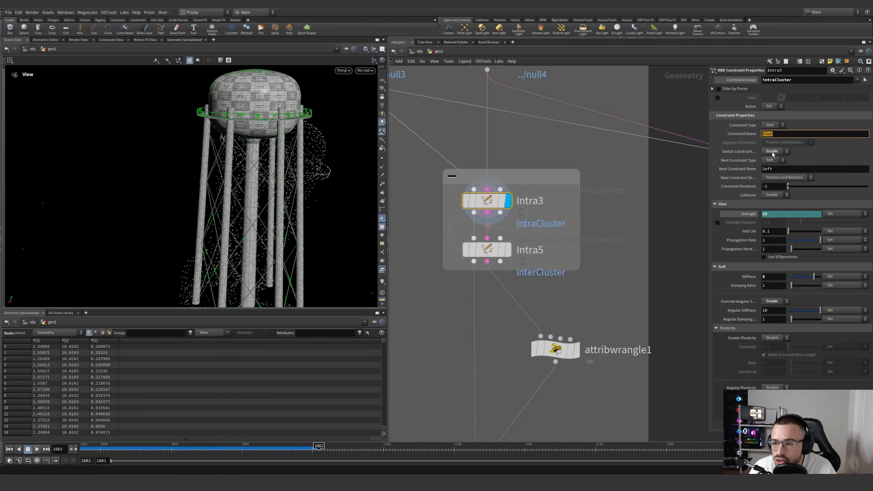
drag(772, 169, 755, 173)
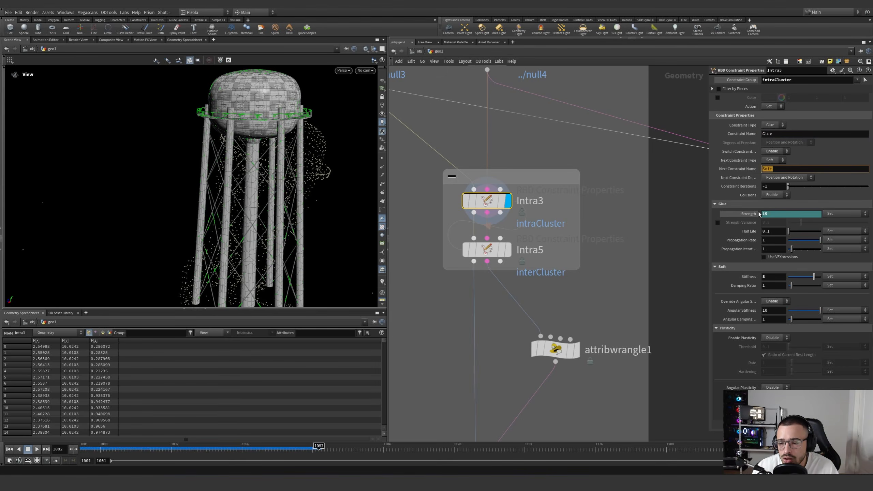
click(766, 276)
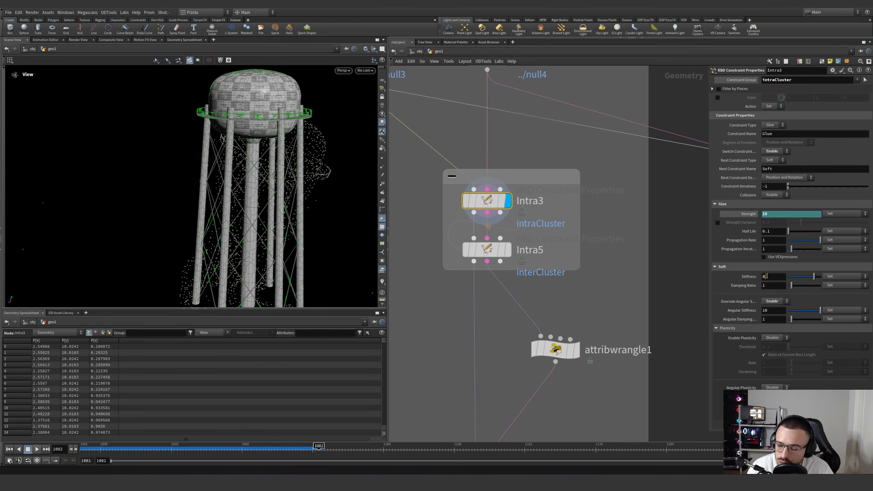
Display Intra5 and examine the glue strength and soft stiffness for the interCluster constraint group
click(512, 250)
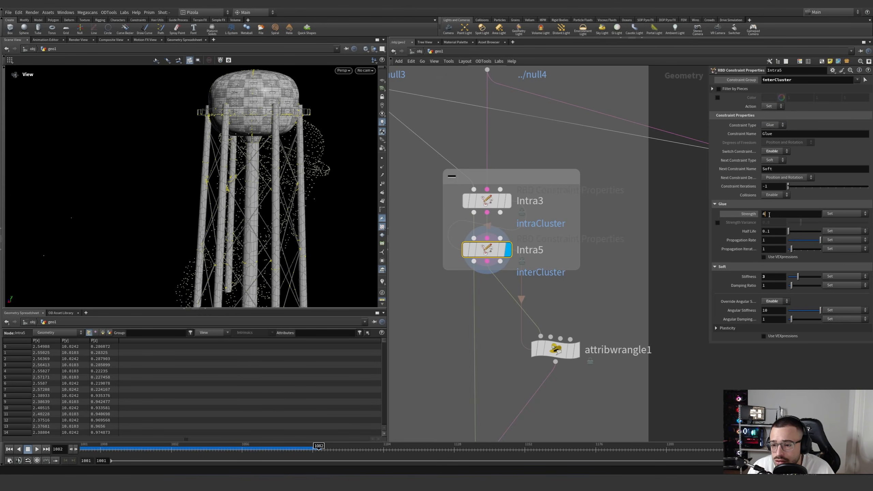
key(Return)
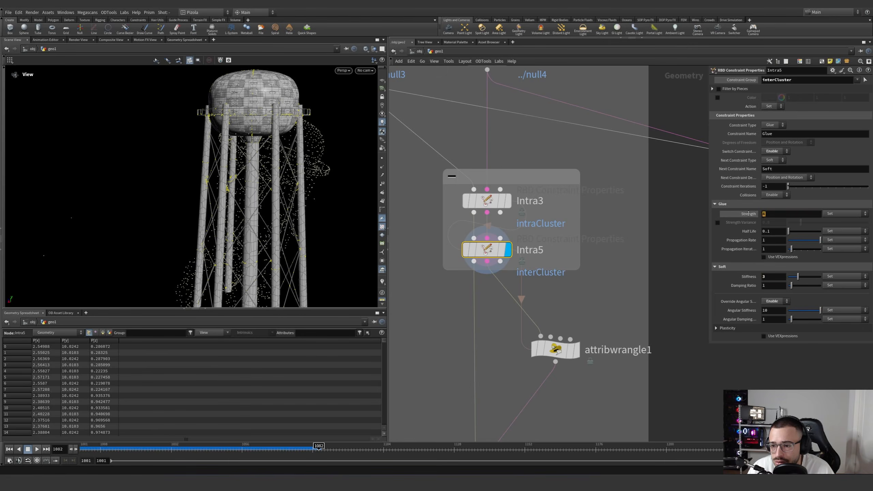
double_click(768, 275)
double_click(768, 214)
key(Return)
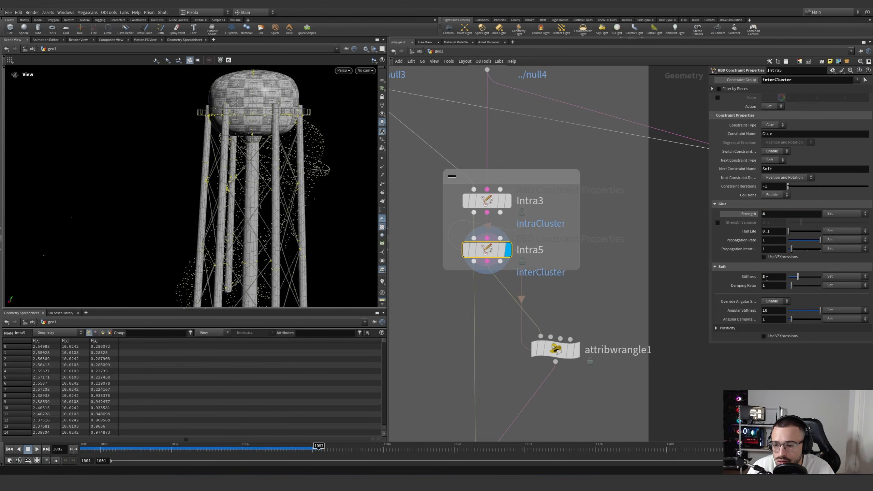
double_click(768, 214)
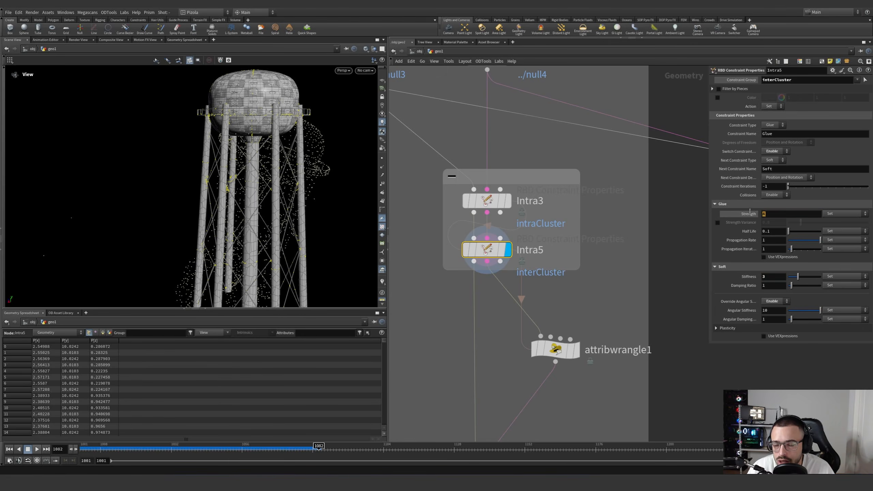
double_click(766, 277)
Display attribwrangle1 and examine the expression that scales constraint strength for the pilares group
middle_drag(632, 267, 597, 155)
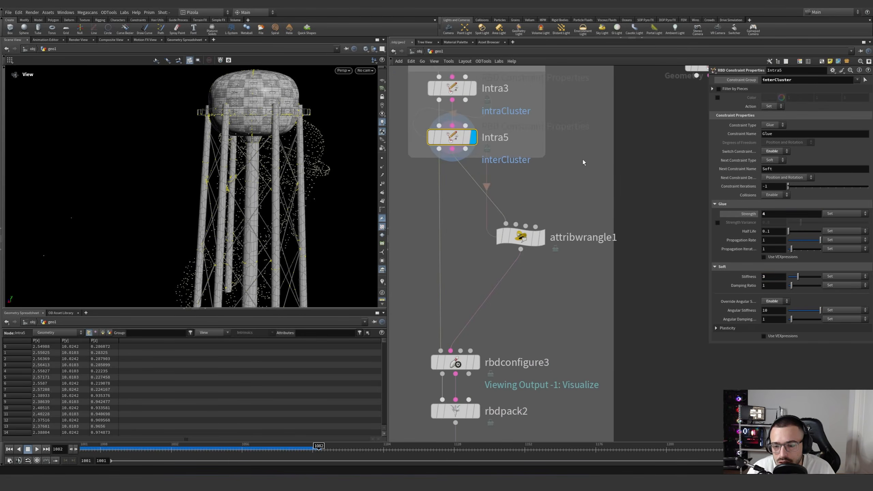
click(541, 237)
drag(754, 134, 725, 120)
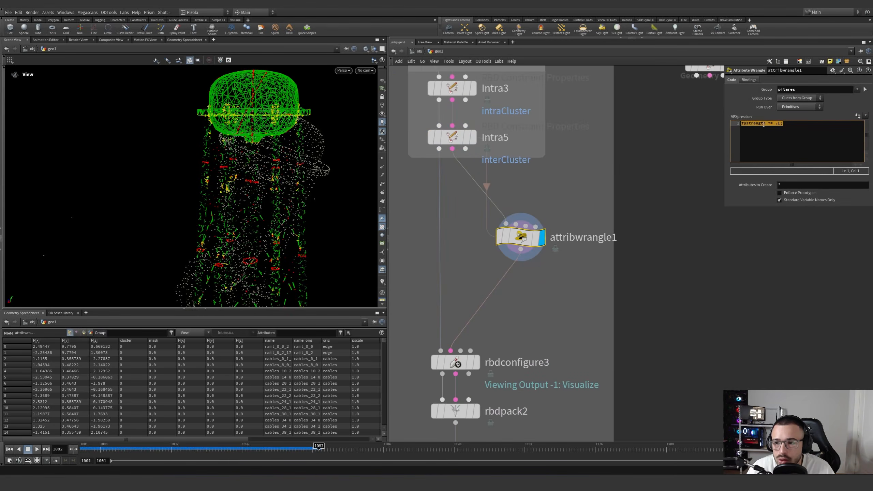
click(790, 123)
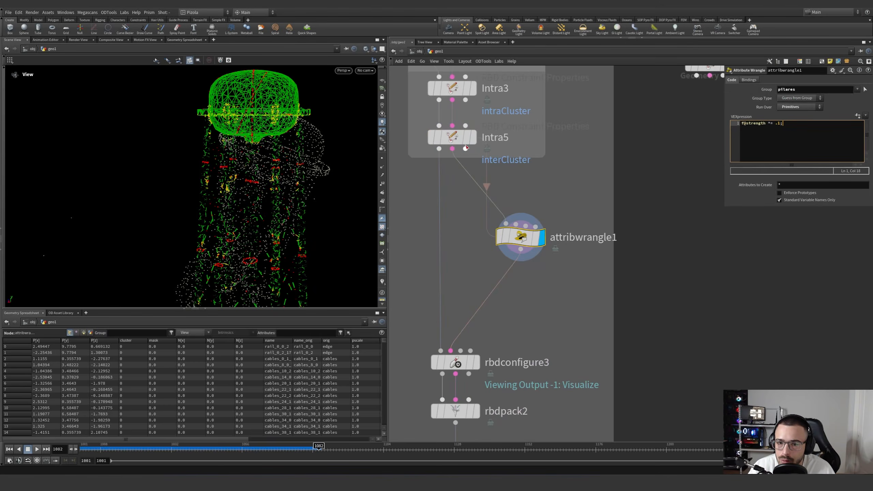
click(526, 236)
Display rbdconfigure3 and examine its collision shape and physical attributes, including friction
middle_drag(488, 387, 529, 260)
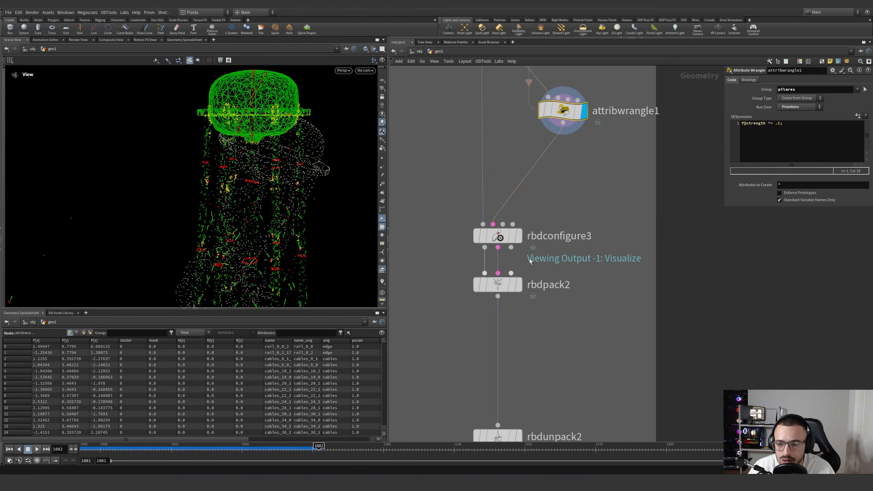
click(518, 236)
scroll(699, 204, down, 3)
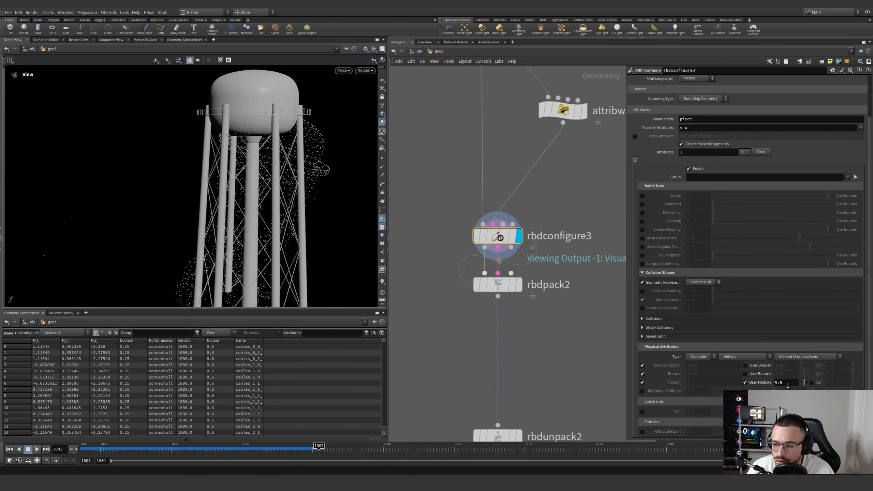
scroll(679, 308, up, 2)
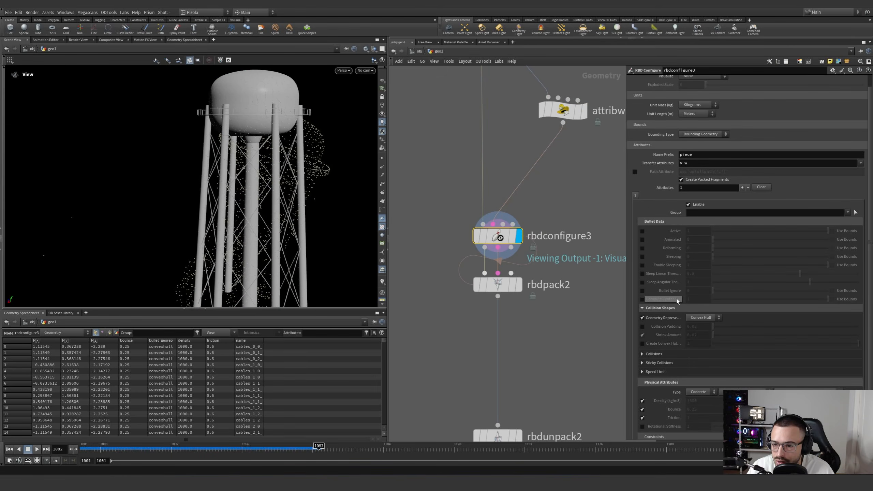
scroll(676, 299, up, 1)
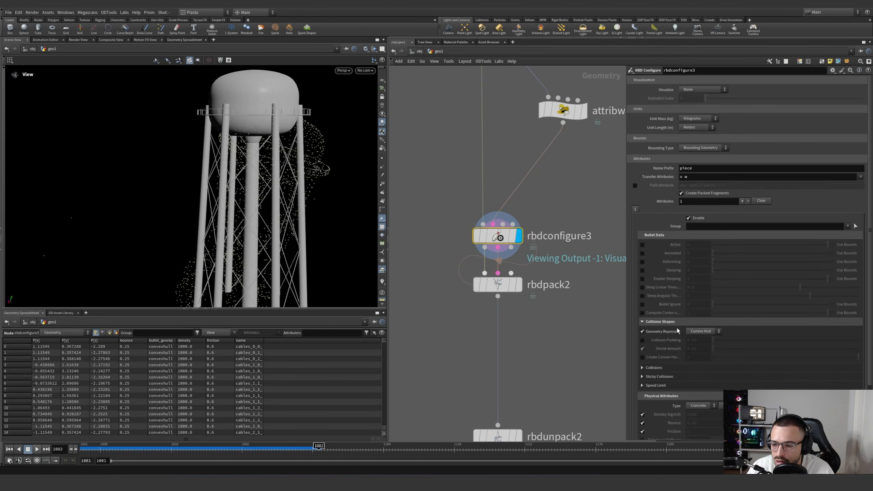
Display rbdpack2 to view the packed tower and the part of the network that follows it
middle_drag(533, 320, 525, 250)
click(511, 214)
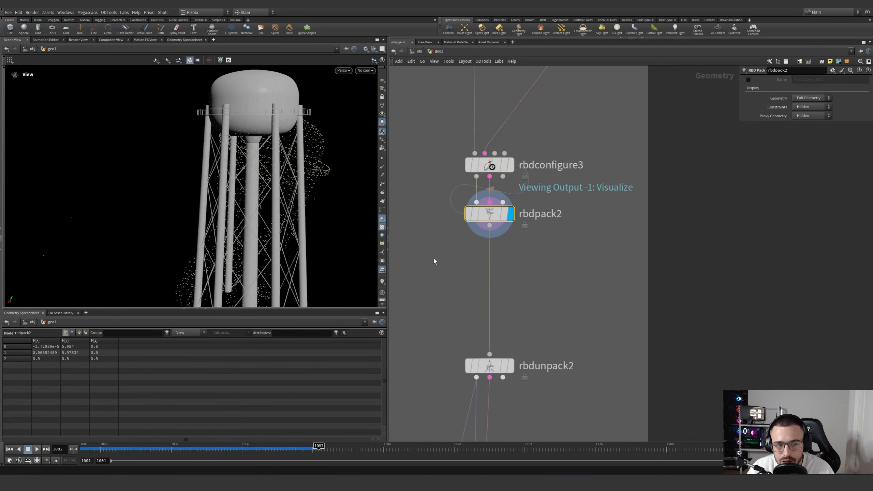
scroll(434, 257, down, 5)
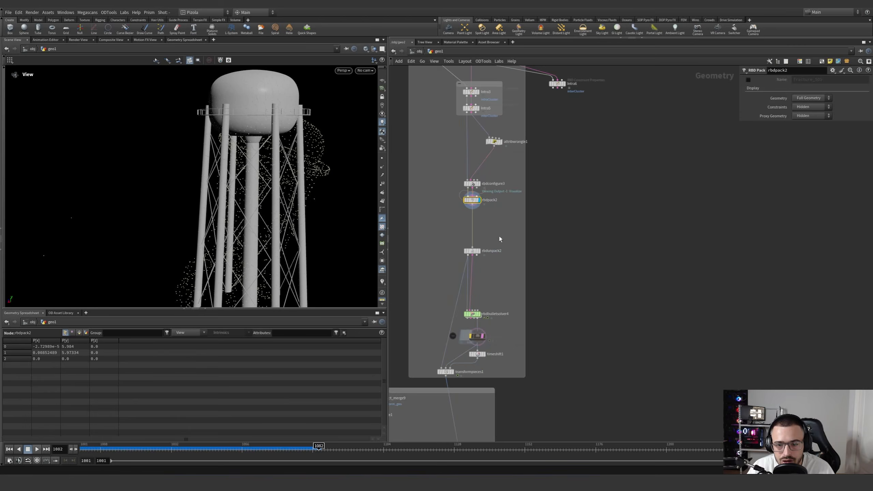
Inspect rbdunpack2, and display rbdbulletsolver4 to view the simulated tower and the solver's setup
click(481, 252)
drag(507, 268, 429, 220)
middle_drag(499, 279, 486, 201)
scroll(487, 201, down, 2)
scroll(479, 257, up, 4)
click(467, 248)
drag(496, 266, 406, 219)
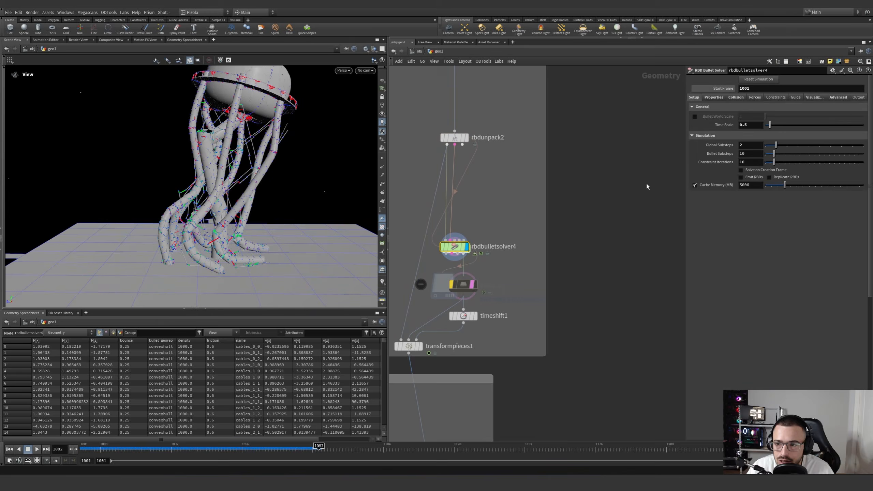
Examine the bullet solver's collision padding for pieces and collision geometry, plus its gravity and drag forces
click(709, 98)
double_click(749, 119)
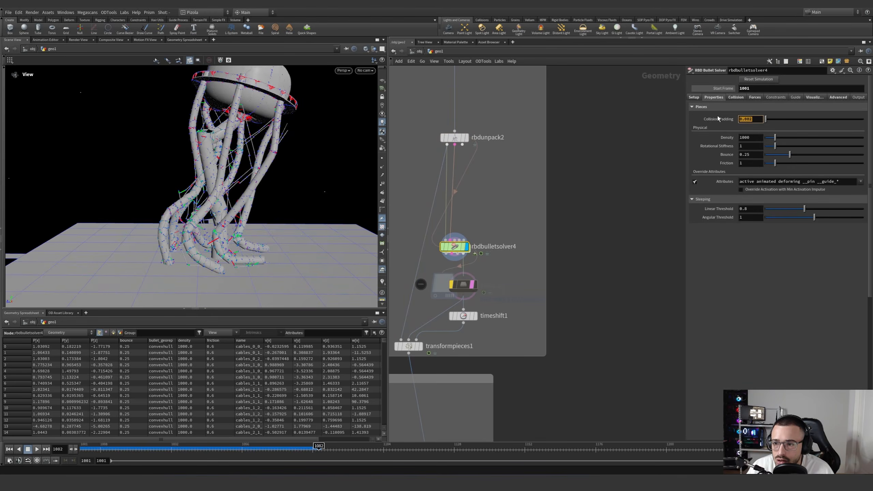
click(734, 97)
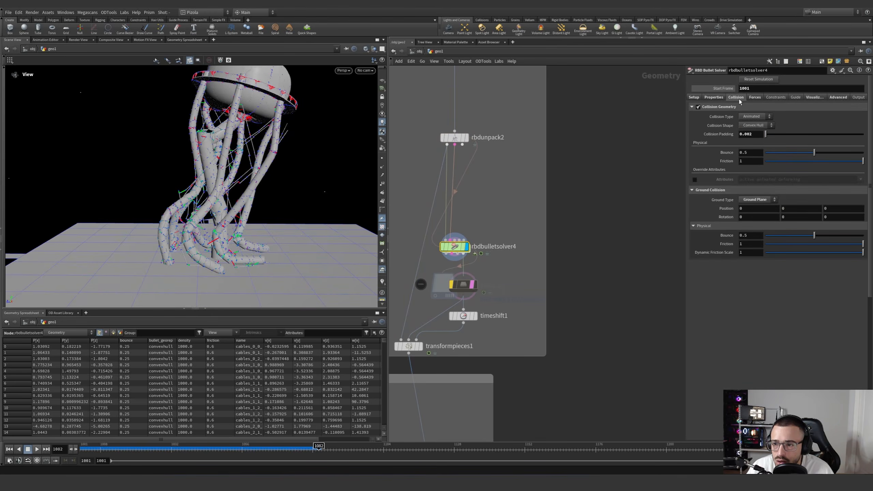
double_click(747, 134)
click(754, 97)
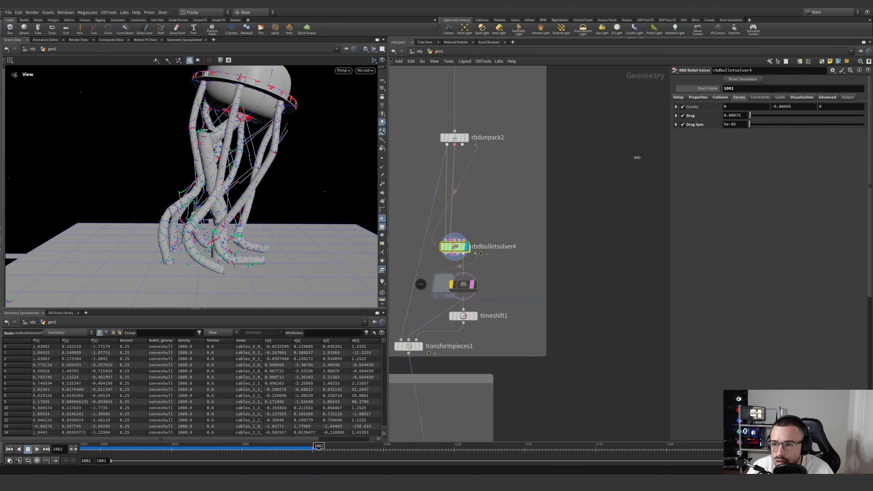
Try the Wireframe ground display in the solver's visualization settings, and return it to Shaded
click(717, 100)
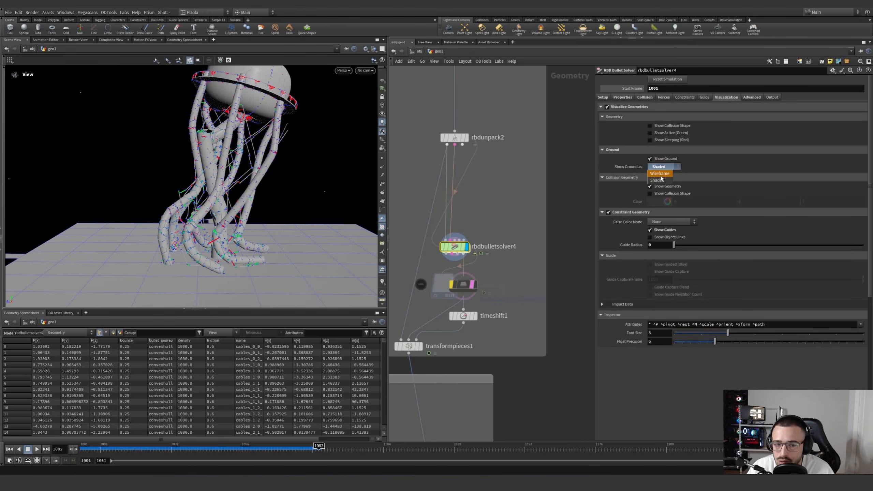
click(659, 174)
click(663, 166)
click(657, 180)
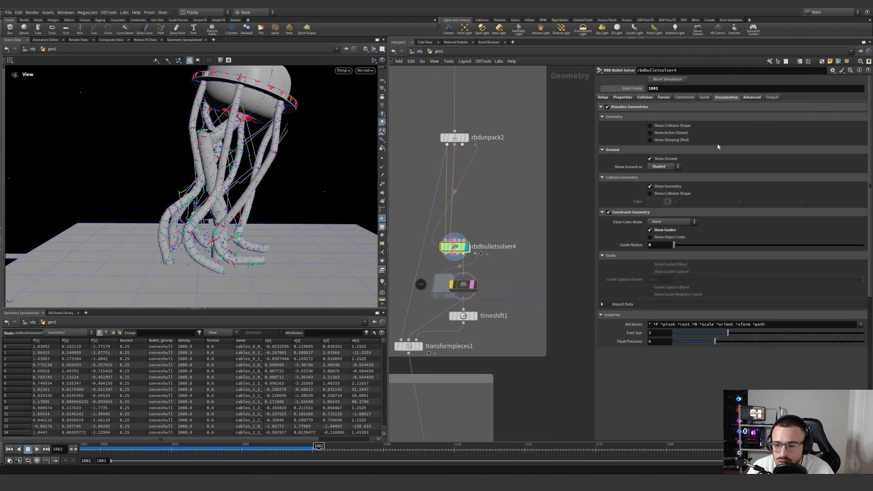
Compare the collapsing tower with constraint guides hidden and shown, orbiting around it and scrubbing to an earlier frame
click(661, 229)
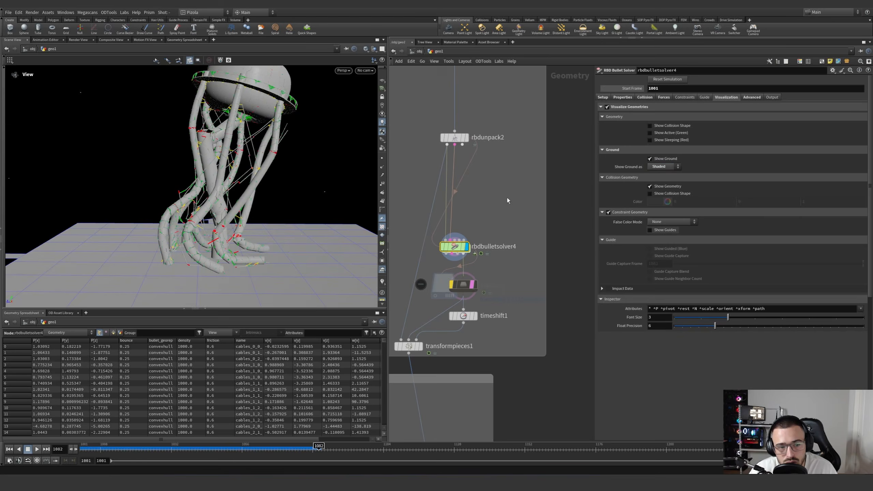
drag(227, 210, 657, 240)
click(649, 230)
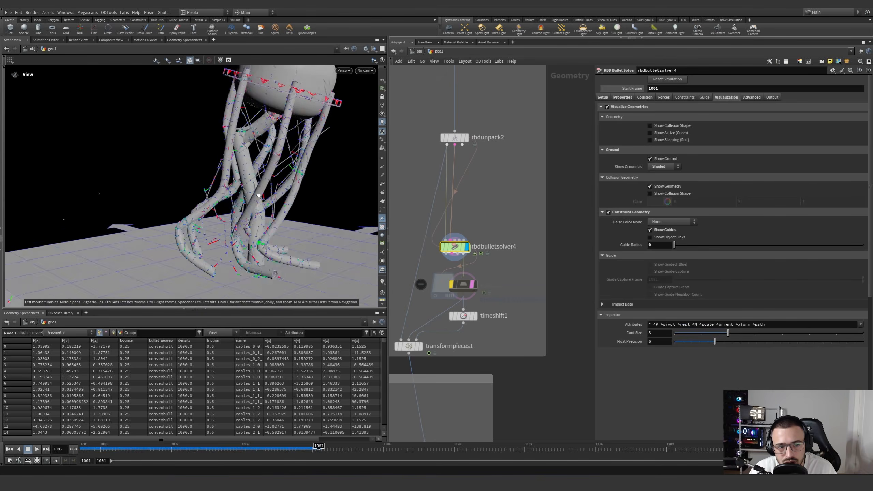
click(649, 230)
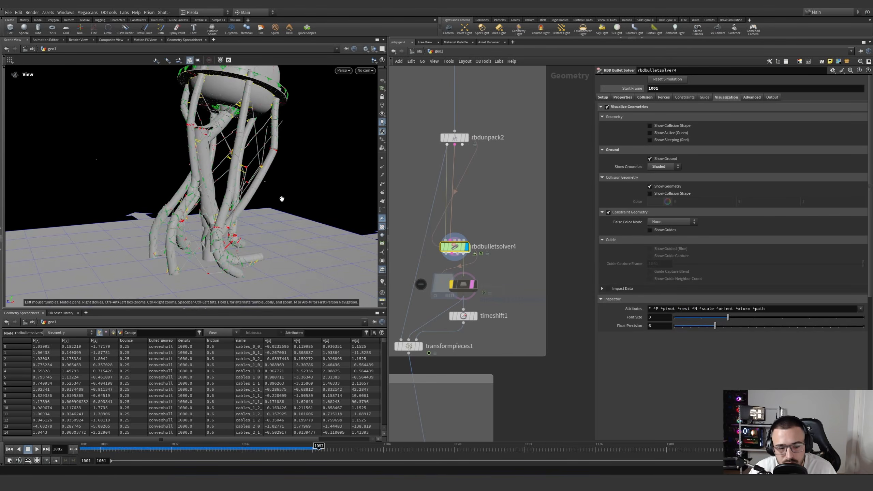
drag(136, 452, 312, 439)
click(663, 230)
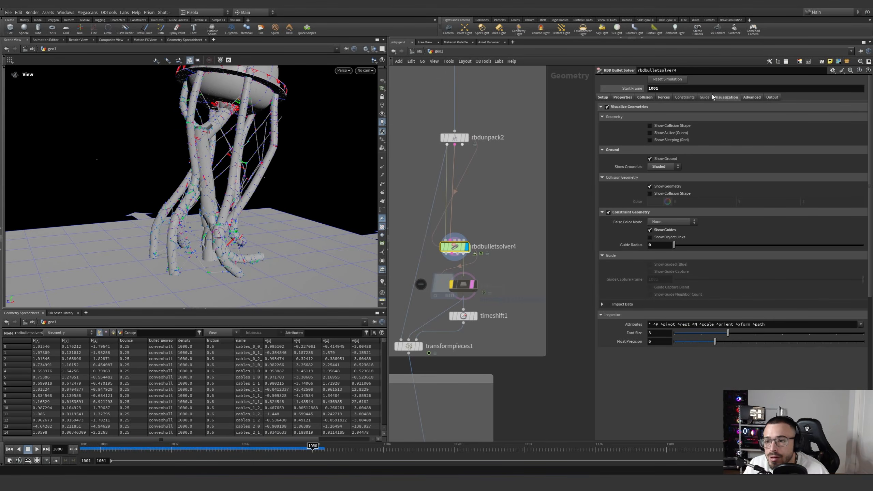
Examine the solver's advanced settings, including the contact breaking threshold and Split Impulse ERP, and view the whole tower
click(751, 97)
double_click(663, 126)
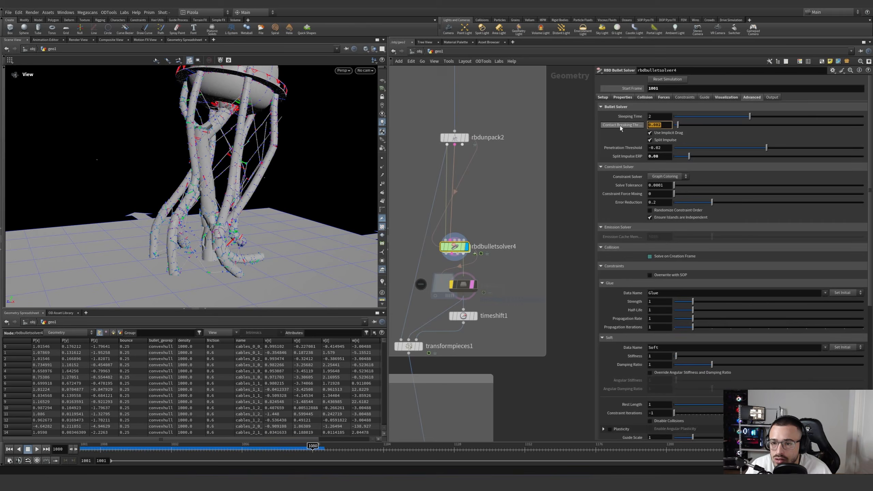
double_click(658, 157)
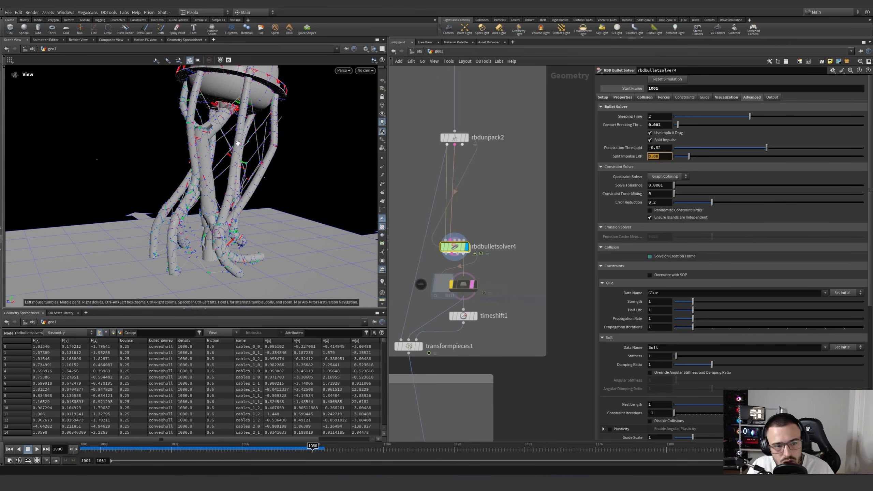
drag(238, 142, 45, 228)
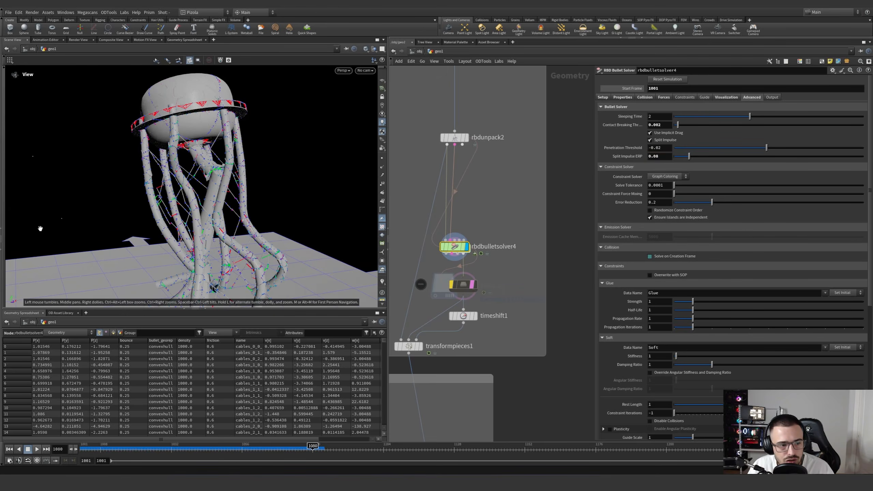
right_drag(41, 229, 218, 195)
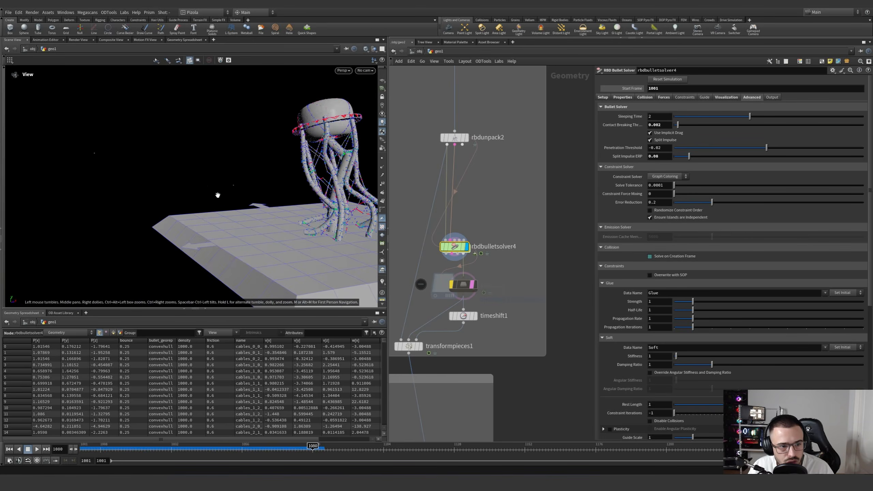
middle_drag(218, 195, 144, 203)
scroll(618, 264, down, 3)
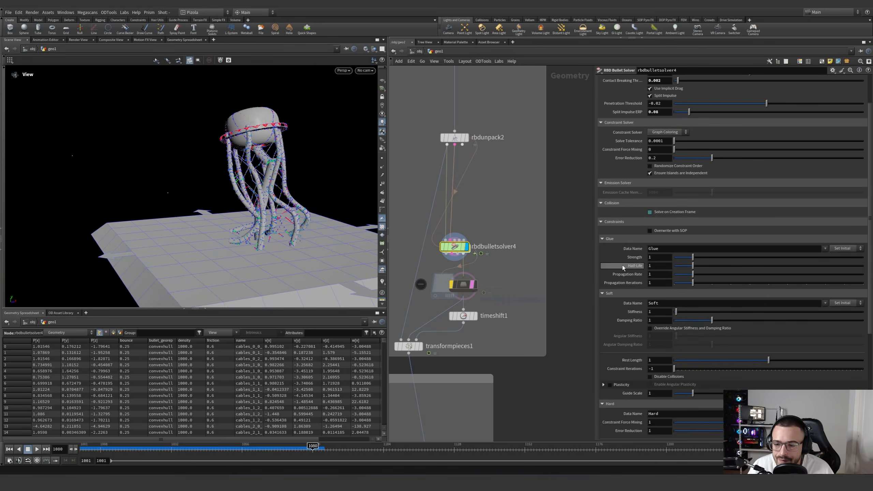
scroll(625, 295, up, 3)
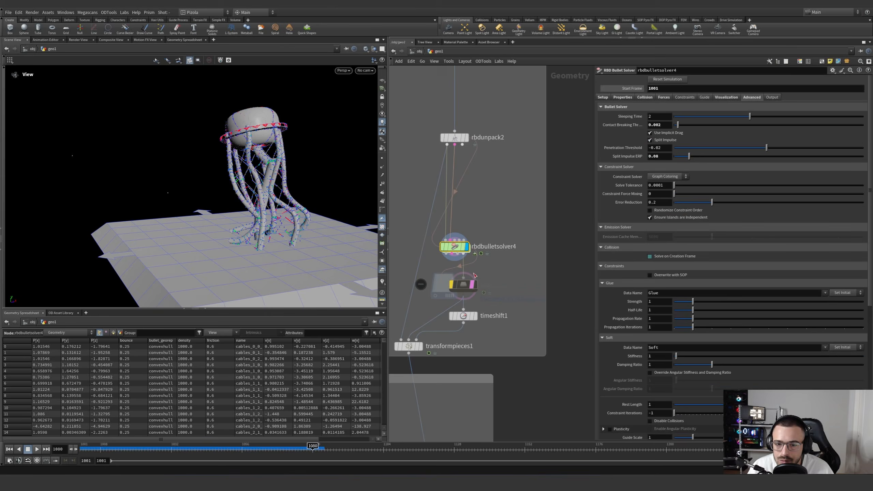
Toggle the template display of the node between rbdbulletsolver4 and timeshift1
middle_drag(502, 273, 510, 273)
click(484, 296)
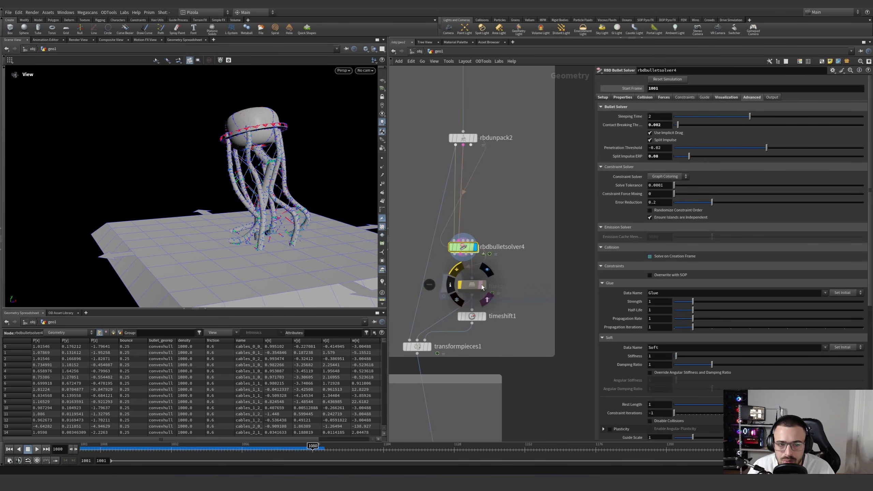
Open the bullet solver's forces network and examine metal_behavior1's hardening settings and its internal behavior wrangle code
double_click(469, 254)
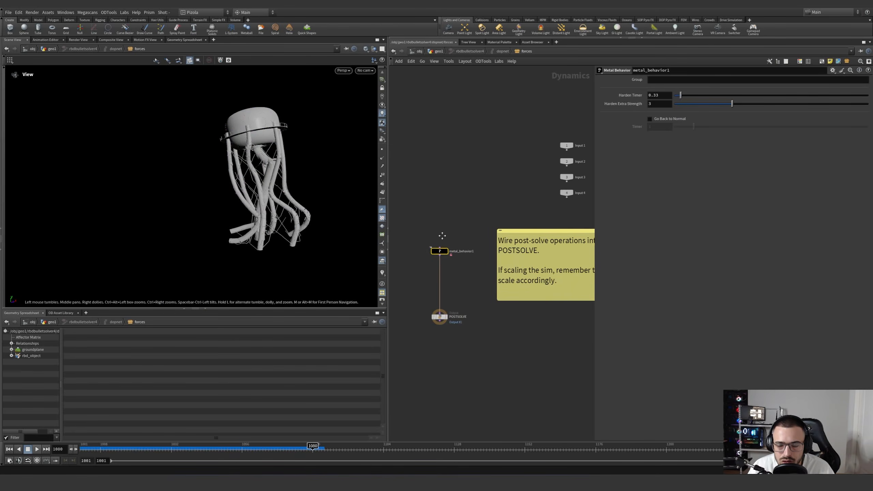
middle_drag(480, 222, 509, 210)
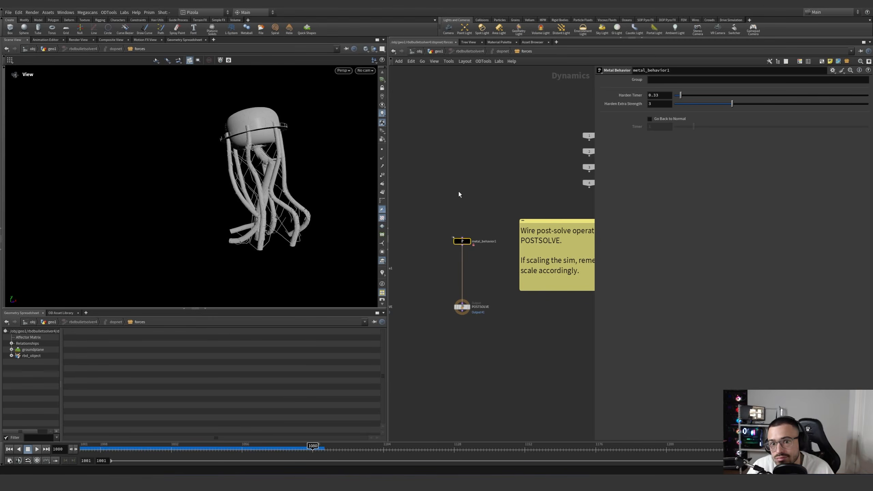
scroll(472, 214, up, 3)
drag(540, 206, 445, 282)
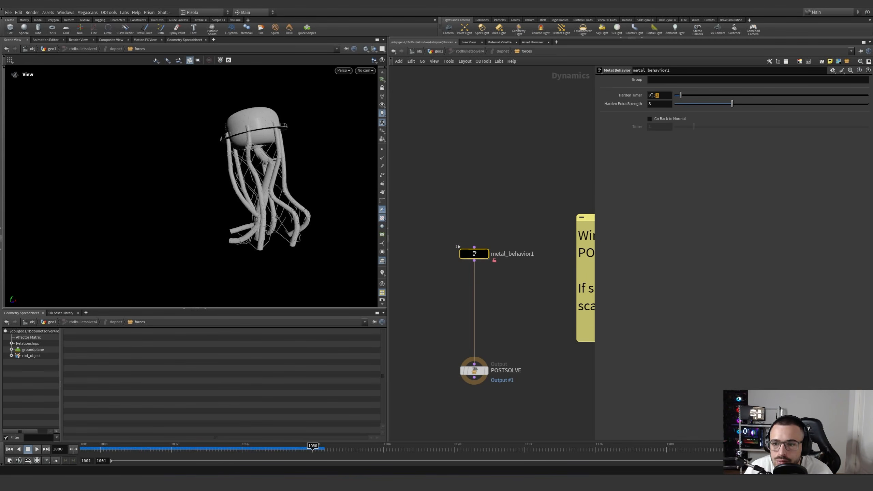
double_click(473, 253)
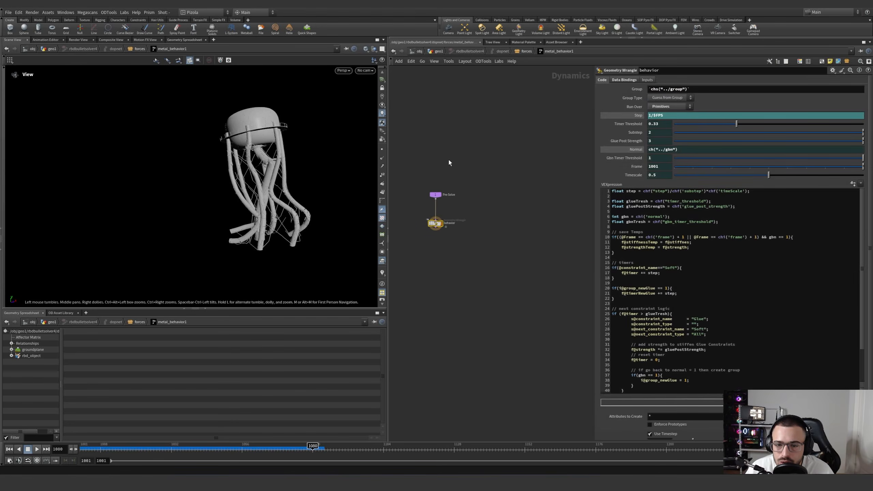
key(u)
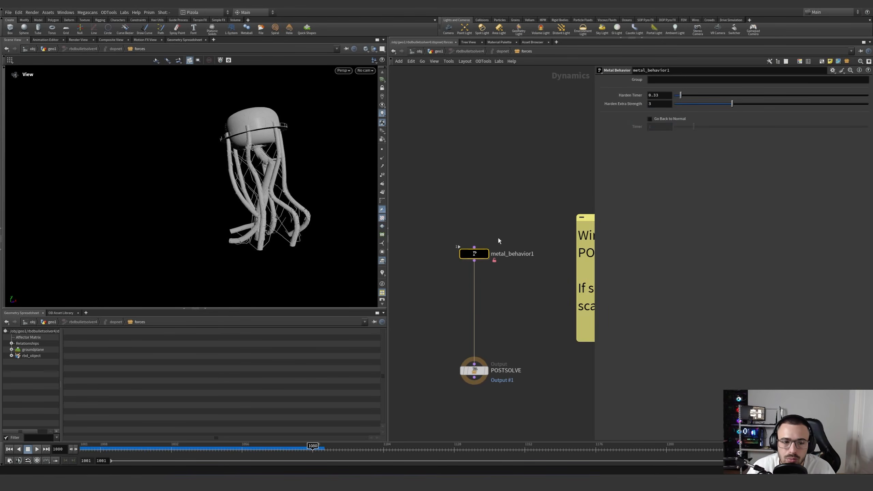
Scrub to frame 1078, display filecache1 beneath the solver and examine its base name and caching settings
drag(237, 452, 304, 451)
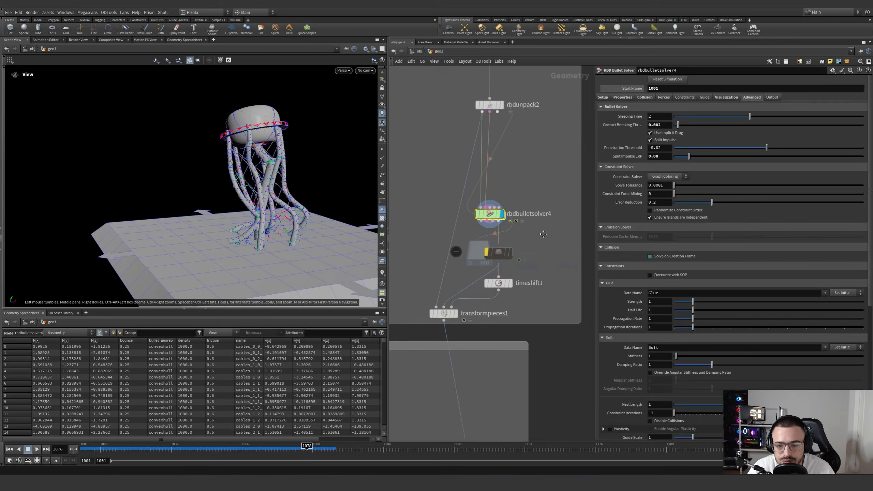
middle_drag(517, 243, 524, 233)
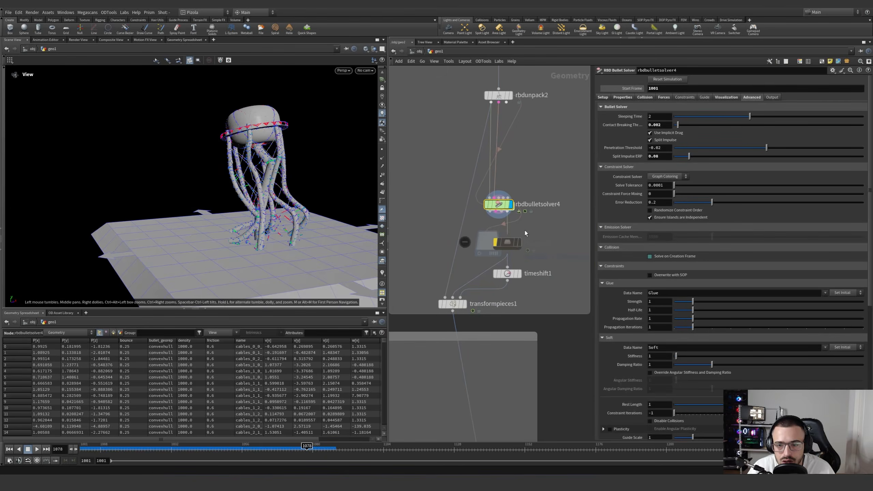
click(507, 242)
click(510, 242)
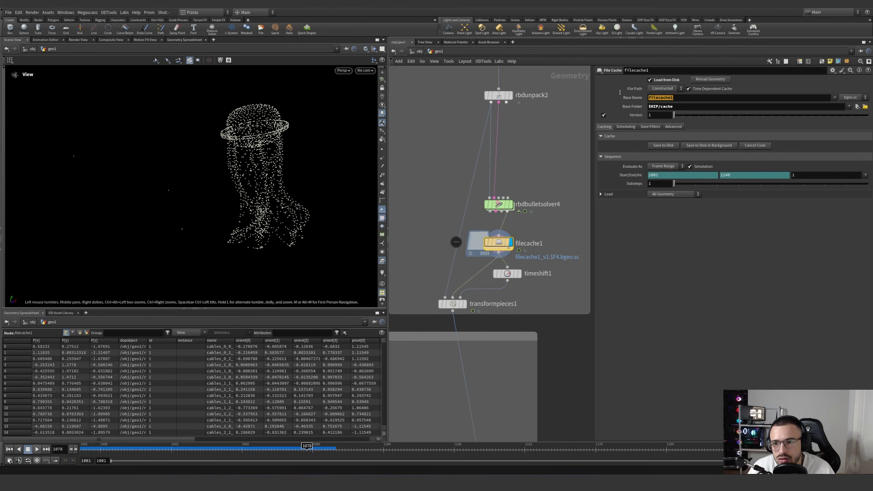
drag(645, 94, 655, 93)
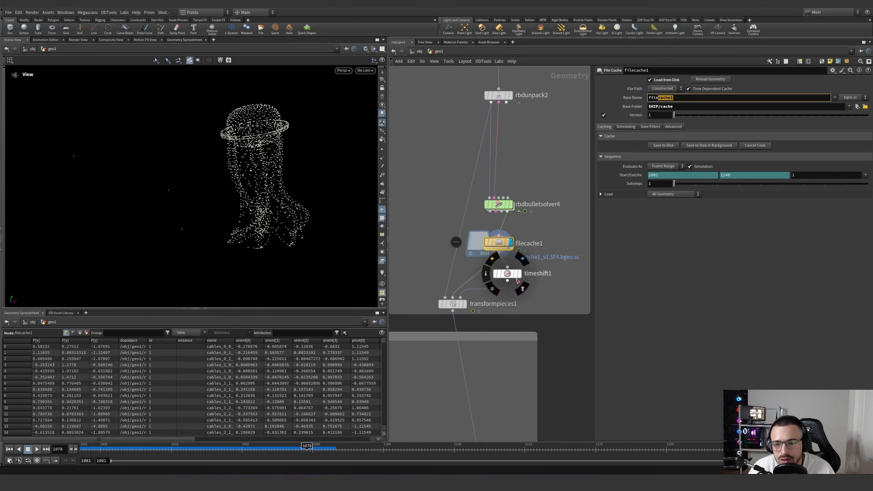
Display timeshift1 and check the frame it holds
click(520, 274)
click(507, 274)
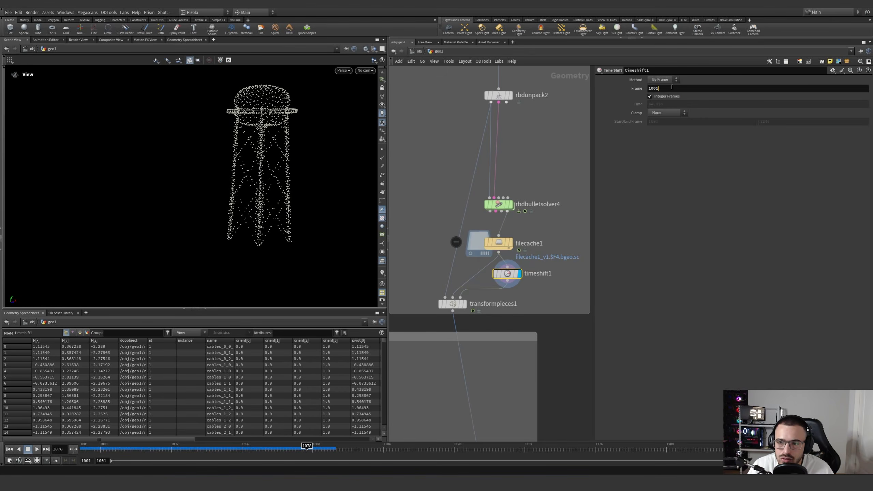
key(Return)
Display transformpieces1 at frame 1076 and line up timeshift1 directly beneath filecache1
click(464, 304)
drag(480, 318, 452, 304)
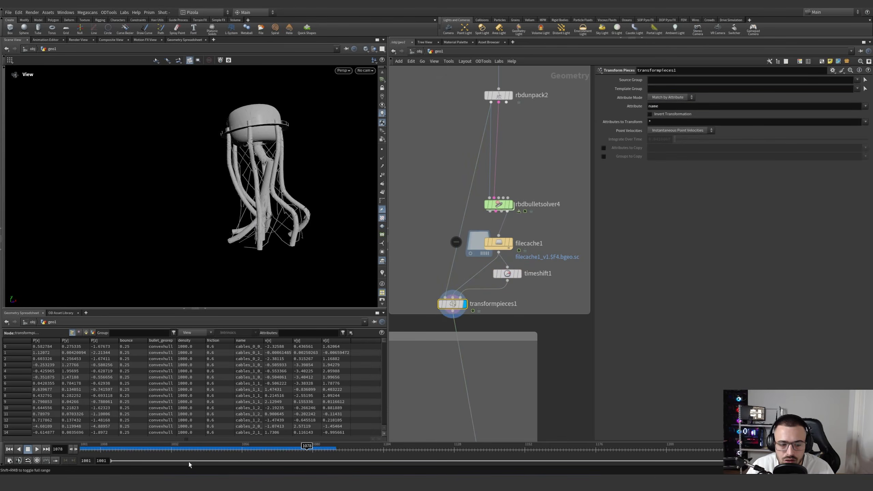
drag(188, 447, 301, 447)
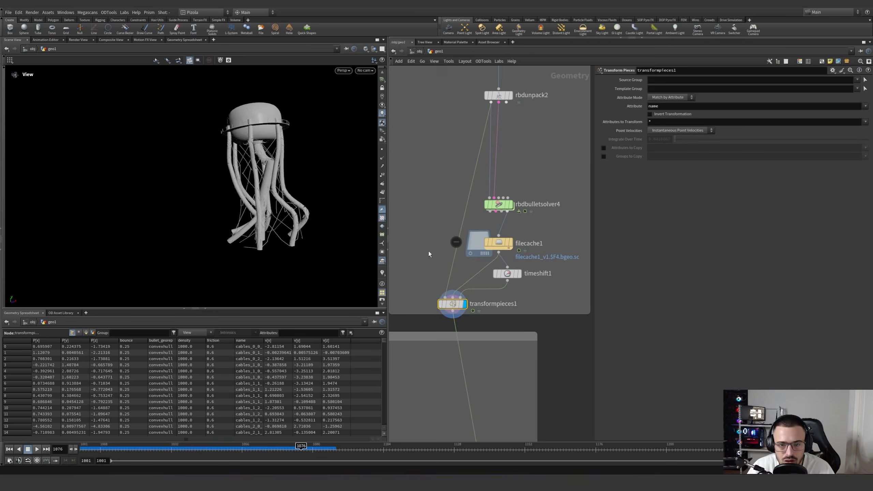
drag(508, 274, 500, 276)
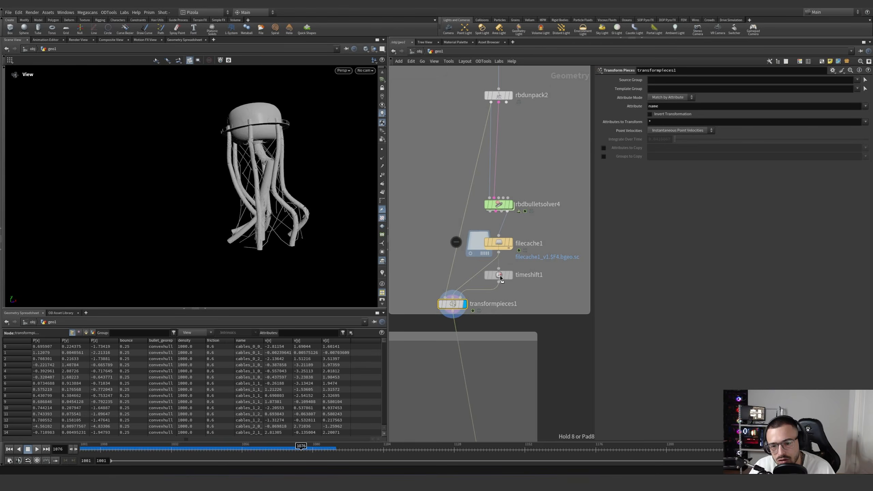
Display rbdbulletsolver4 and examine its break thresholds: constraint names, the *interCluster group and the distance threshold
click(499, 208)
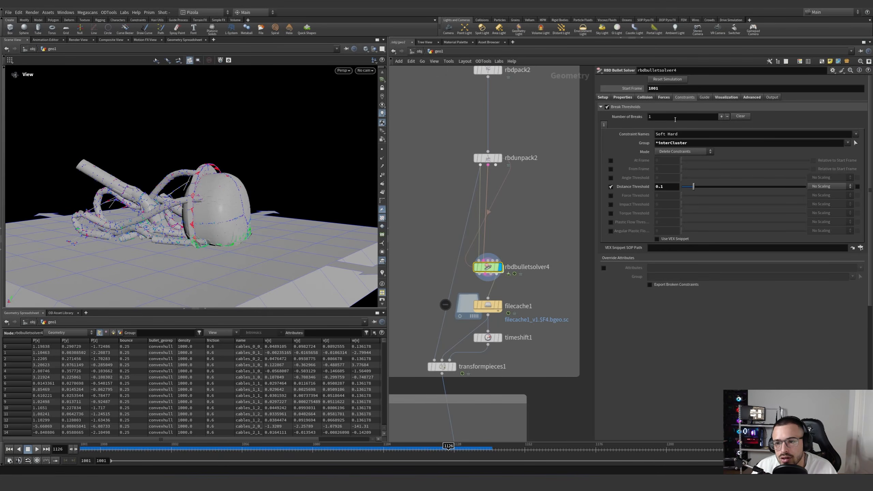
click(678, 134)
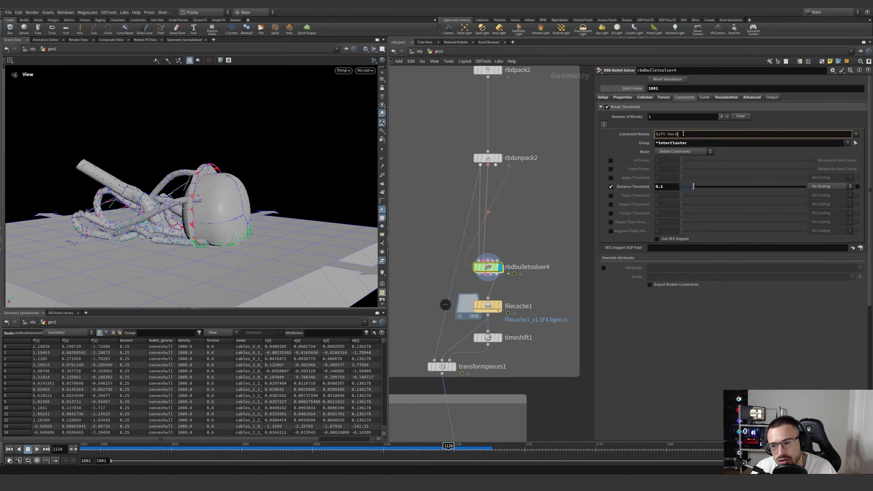
click(695, 142)
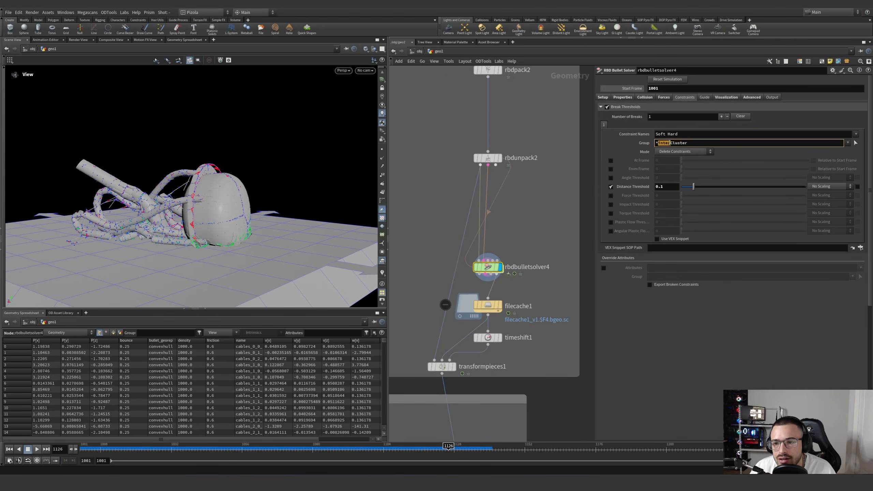
drag(213, 172, 132, 170)
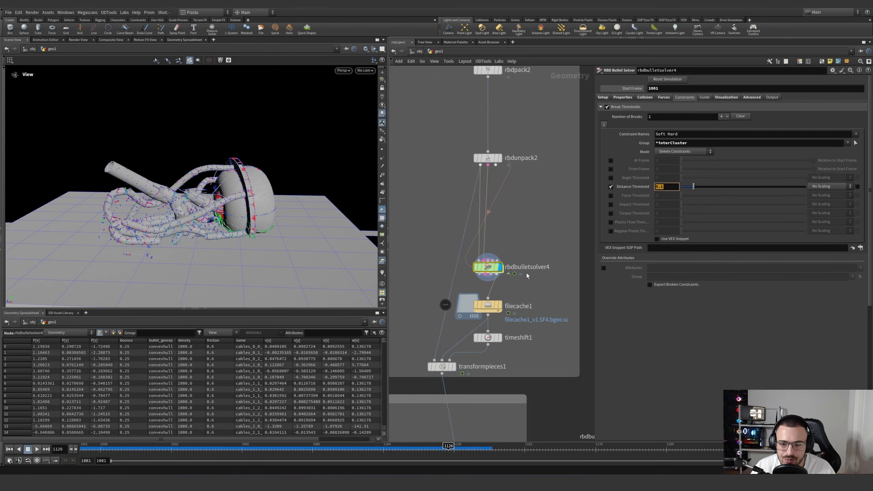
Scrub to frame 1063 and inspect the constraints on the tower's legs and cables up close
middle_drag(526, 273, 556, 251)
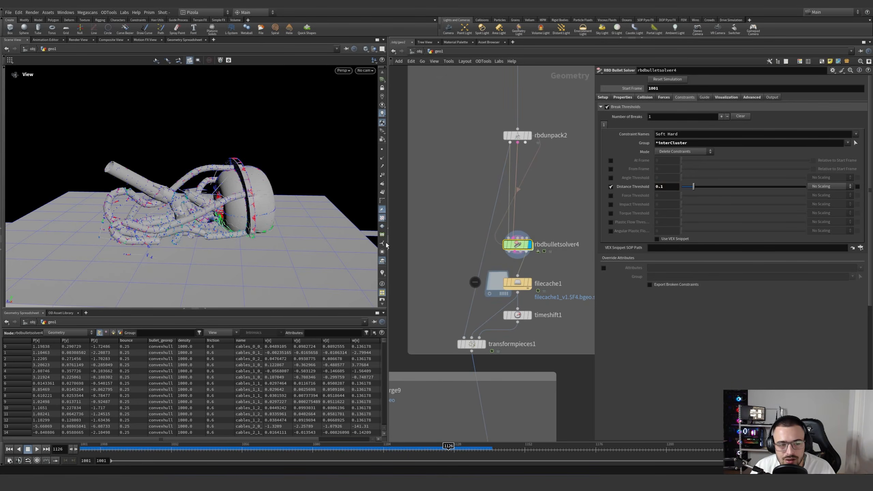
drag(157, 446, 262, 443)
scroll(160, 131, up, 5)
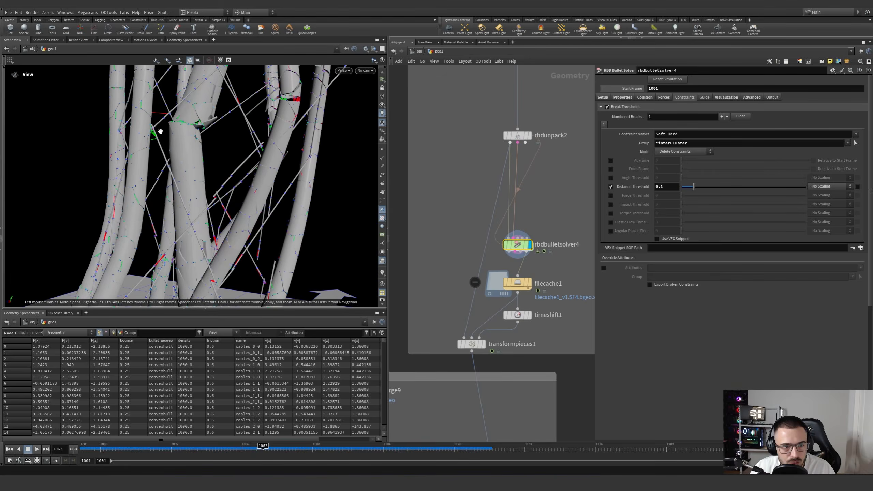
drag(160, 131, 234, 112)
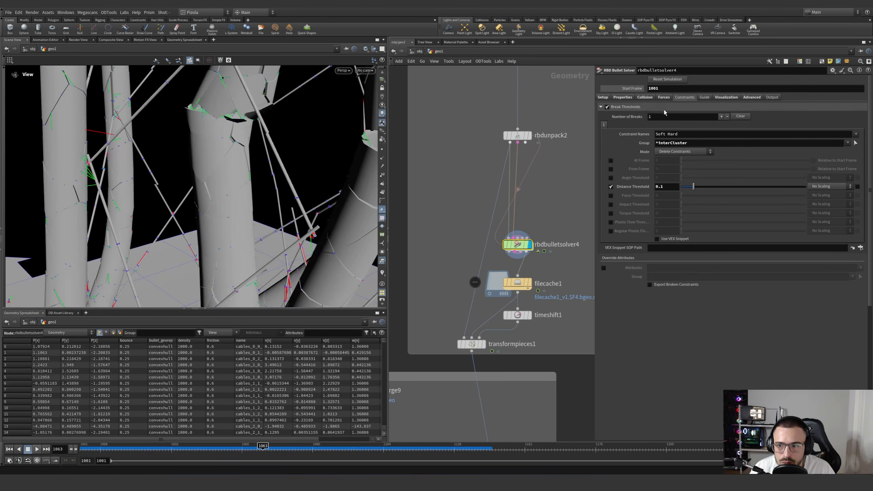
Hide the constraint guides in the solver's visualization settings and inspect the bending legs at frame 1083
click(707, 97)
click(725, 97)
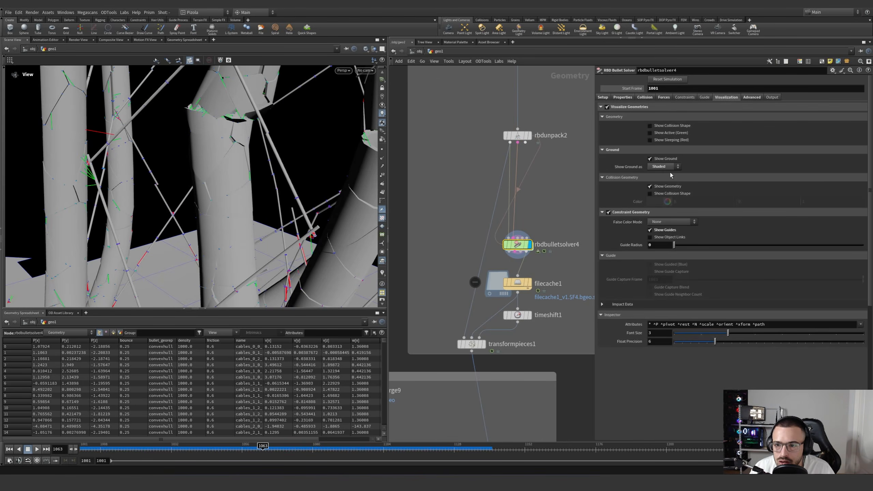
click(654, 231)
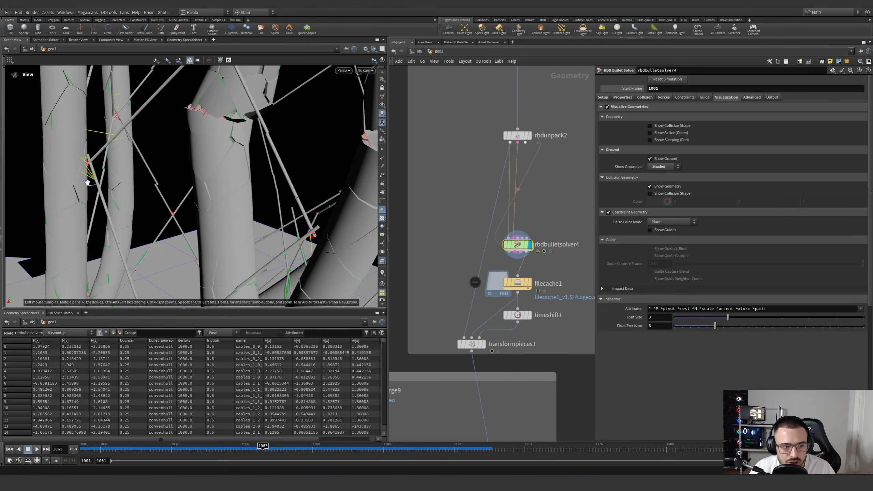
drag(263, 446, 321, 442)
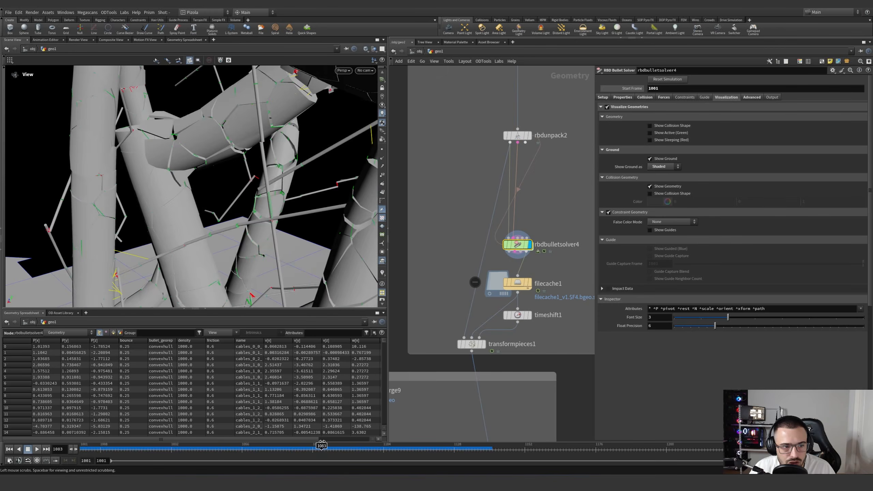
drag(146, 134, 233, 165)
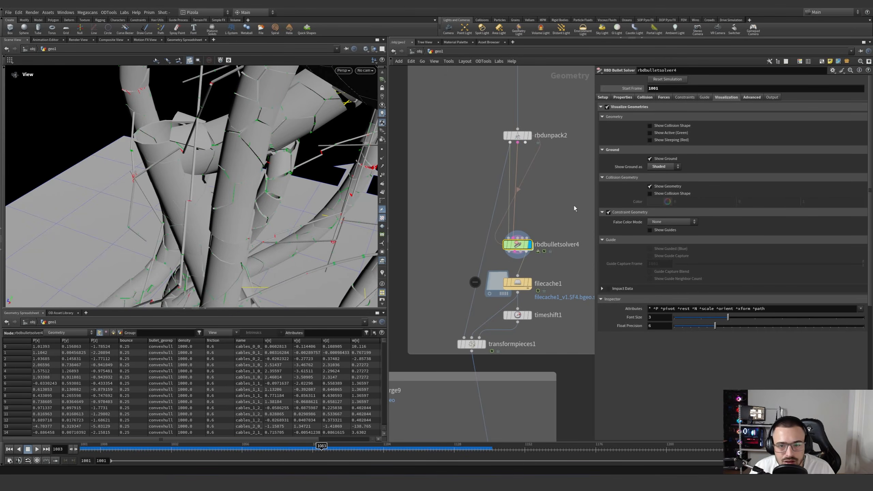
Review the *interCluster group in the solver's break thresholds again and view the whole collapsing tower
click(684, 97)
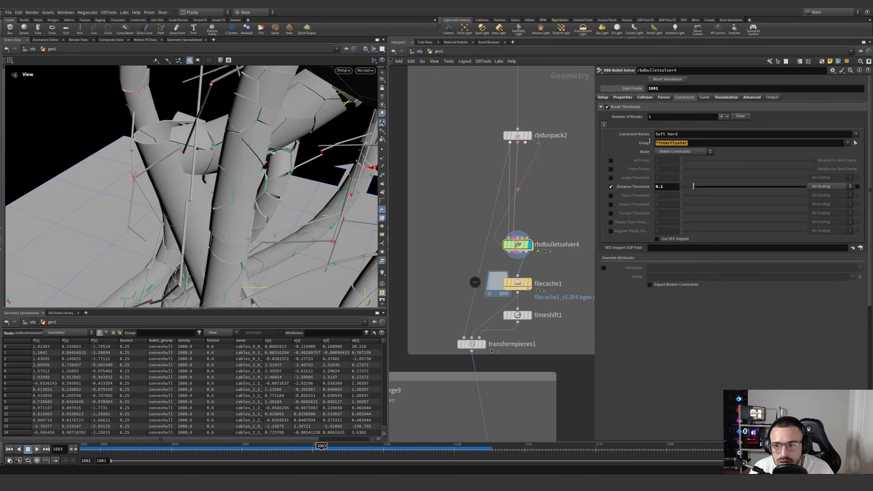
drag(266, 164, 188, 173)
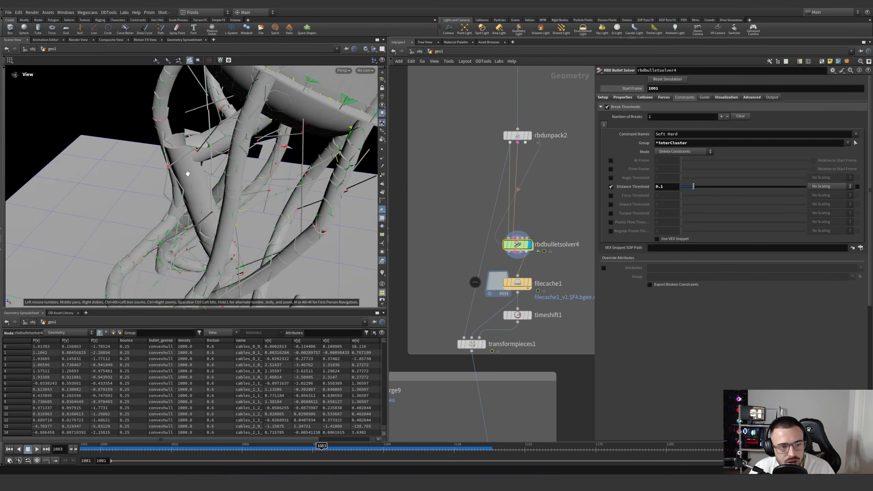
right_drag(188, 174, 137, 203)
drag(137, 202, 134, 167)
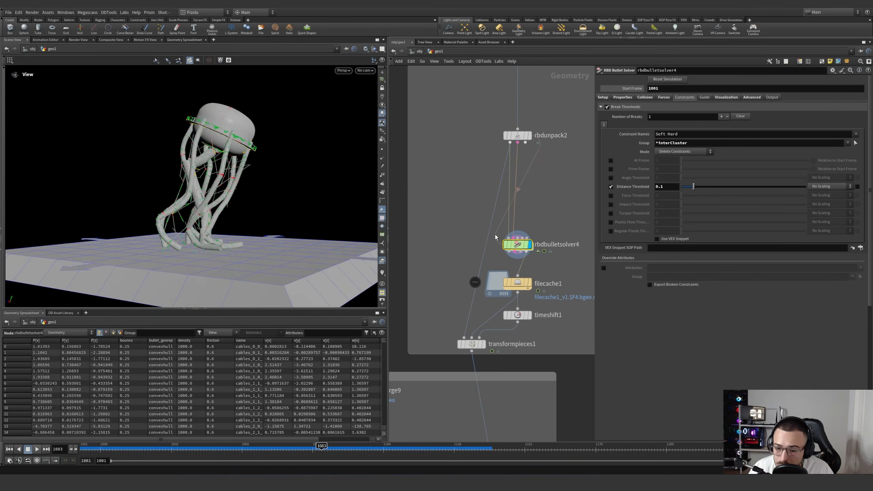
Display the filecache1 points, and display the tower geometry brought in by object_merge9
click(530, 283)
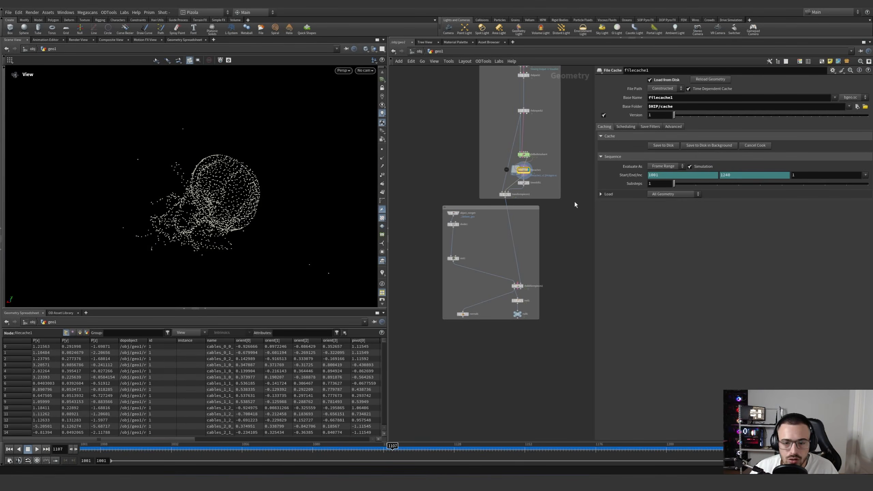
scroll(485, 223, up, 5)
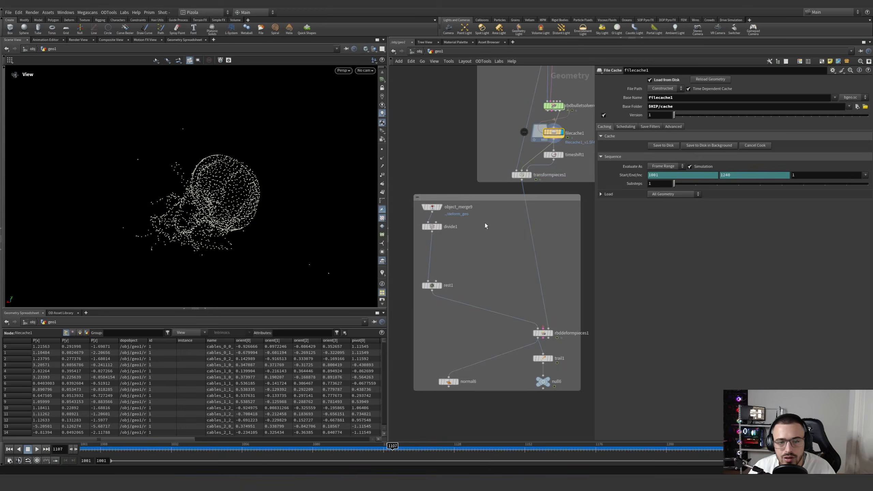
click(442, 207)
drag(465, 214, 383, 200)
middle_drag(248, 145, 255, 192)
scroll(468, 146, down, 5)
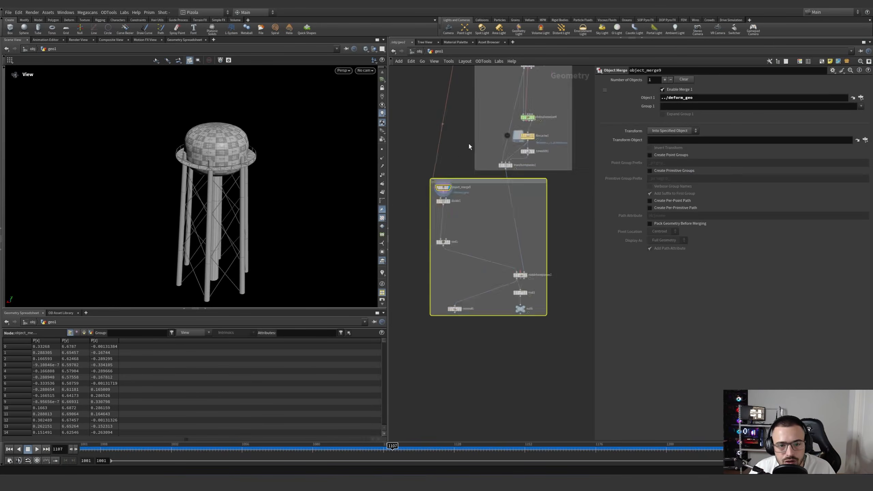
Look through the node network above object_merge9 for its incoming geometry and return to the deformation section
middle_drag(461, 144, 468, 337)
middle_drag(546, 119, 535, 241)
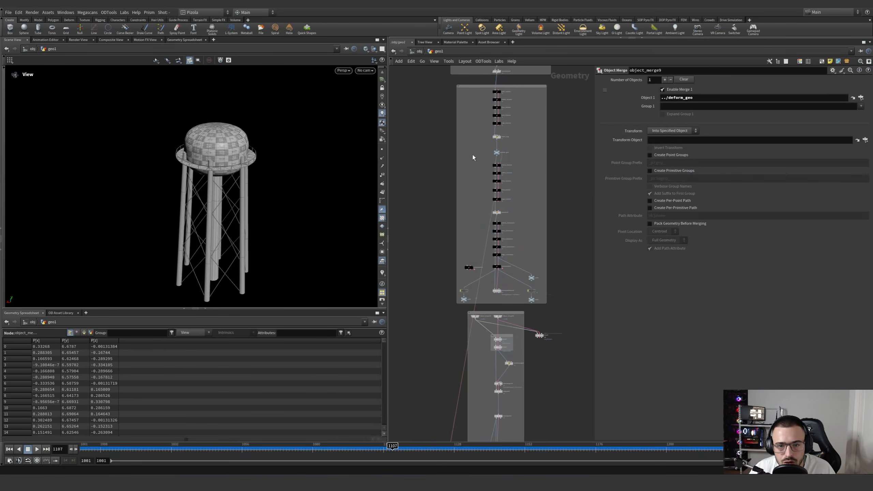
drag(522, 206, 469, 186)
scroll(463, 191, down, 3)
middle_drag(461, 191, 479, 73)
scroll(467, 255, up, 5)
scroll(409, 204, up, 2)
Display divide1 and examine its Bricker Polygons settings and the resulting subdivisions on the tower's legs
click(408, 188)
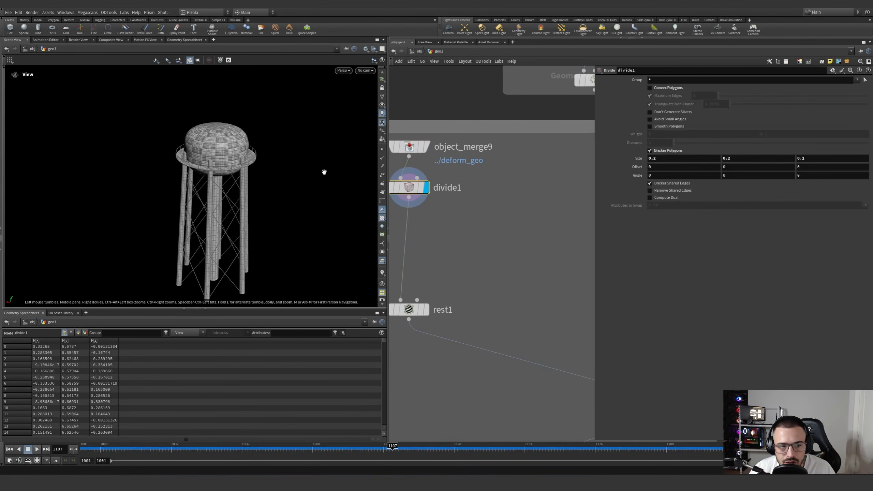
scroll(293, 158, up, 2)
scroll(228, 163, up, 5)
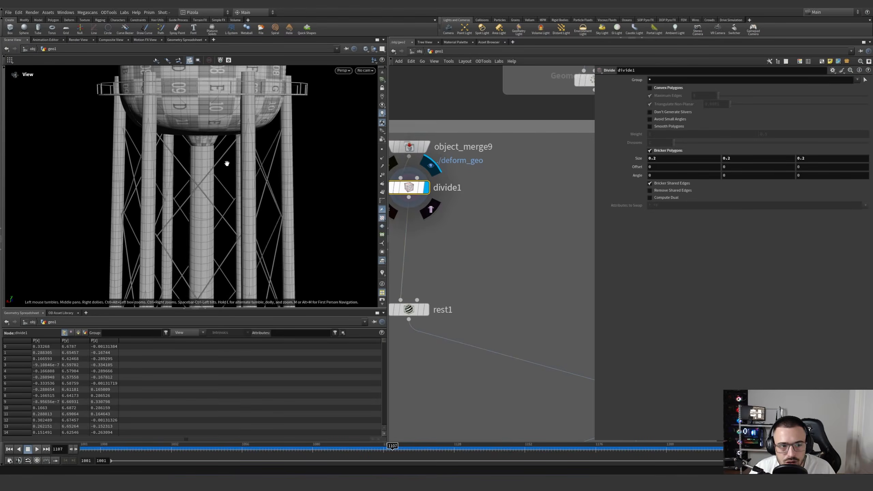
drag(157, 155, 408, 155)
scroll(315, 210, down, 8)
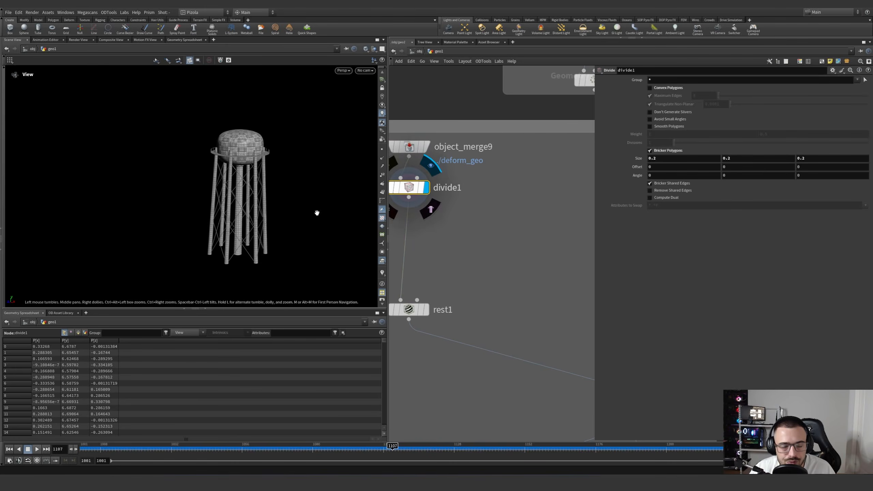
Display rest1 and examine its rest attribute and rest normals settings
middle_drag(453, 292, 428, 231)
click(401, 250)
drag(437, 227, 361, 279)
scroll(465, 264, down, 1)
middle_drag(466, 263, 549, 264)
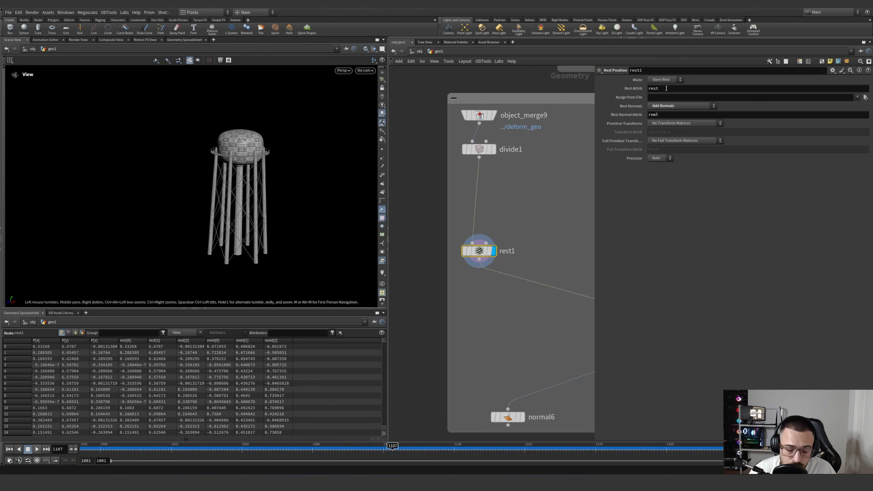
Display the rbddeformpieces1 deformation back to frame 1080, and display trail1 to examine its Compute Velocity settings
scroll(443, 197, down, 4)
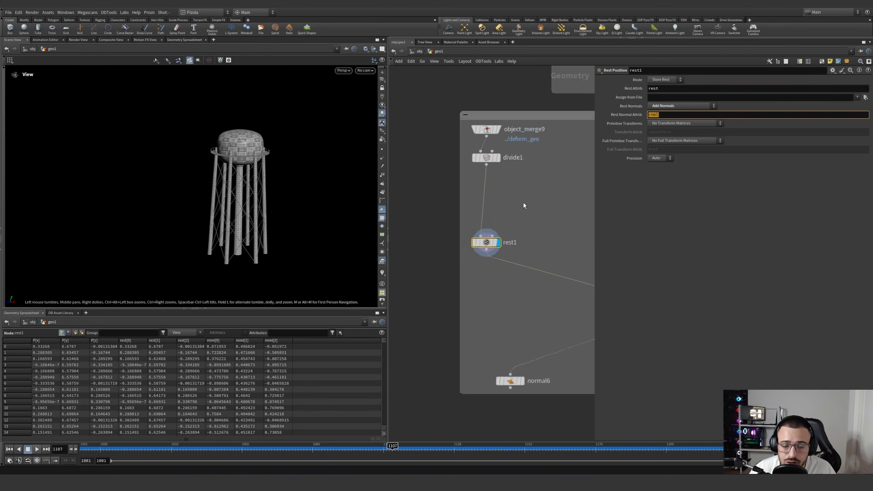
scroll(479, 261, up, 3)
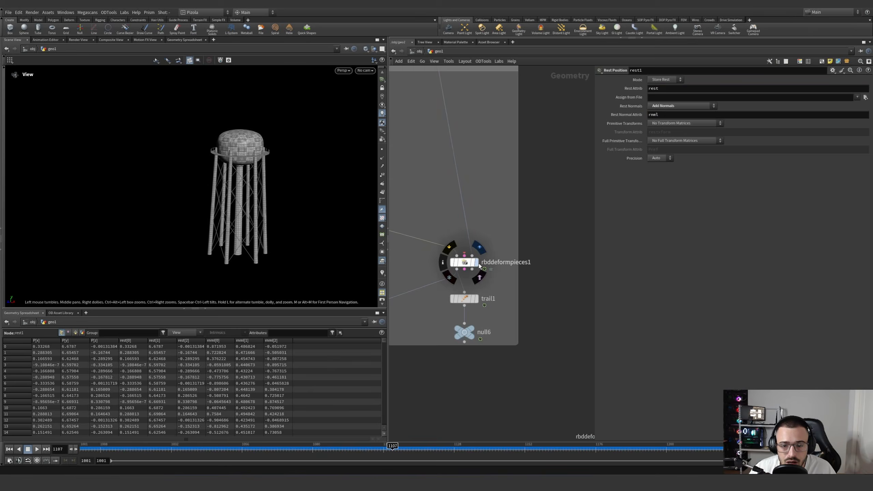
click(479, 263)
click(450, 257)
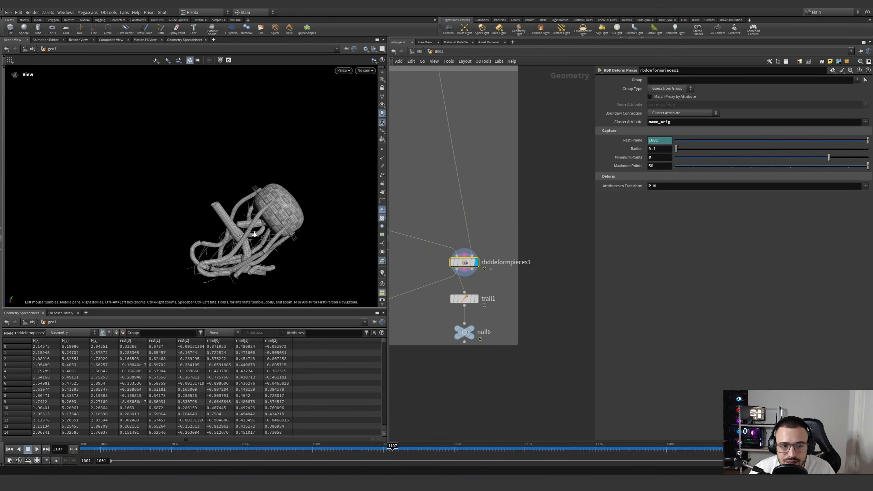
right_drag(254, 234, 255, 256)
drag(255, 256, 245, 258)
drag(162, 449, 312, 448)
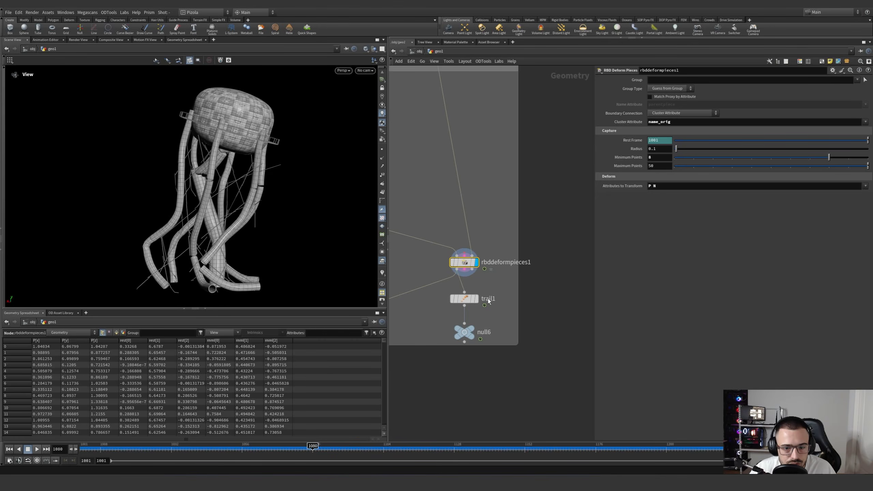
click(464, 299)
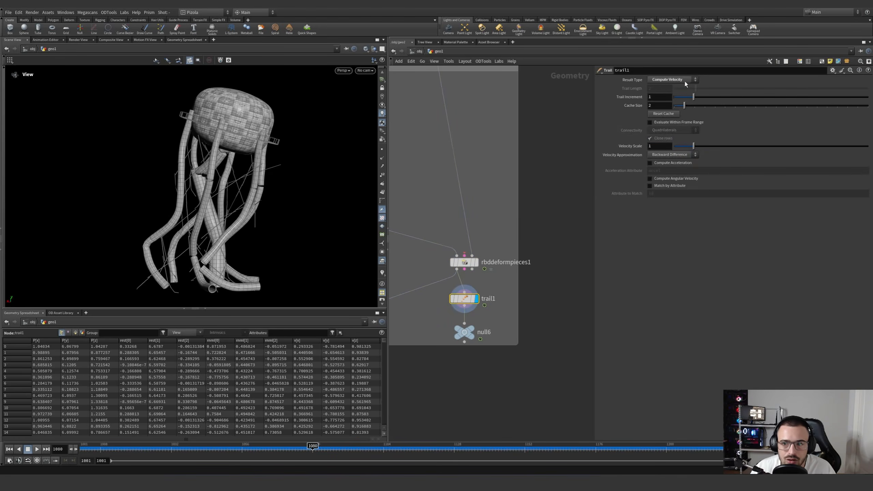
click(464, 262)
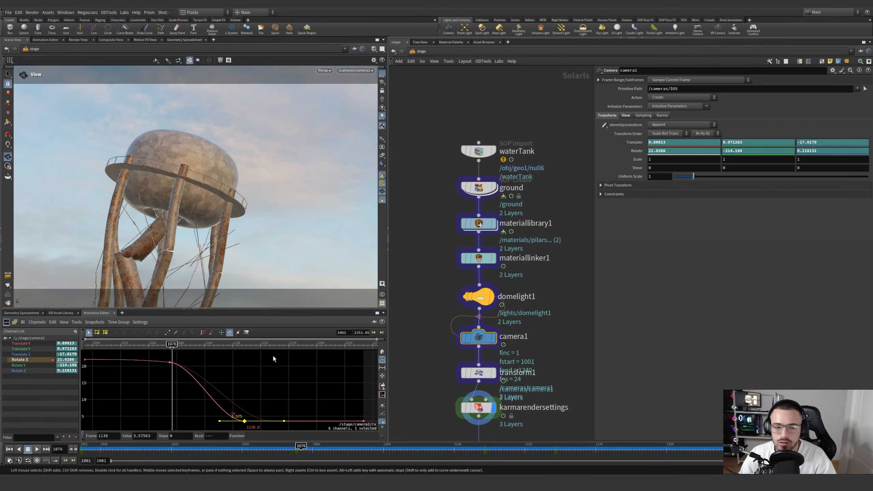
Review the tower's collapse through the animated camera1 view on the stage at frames 1090, 1112 and 1133
click(193, 345)
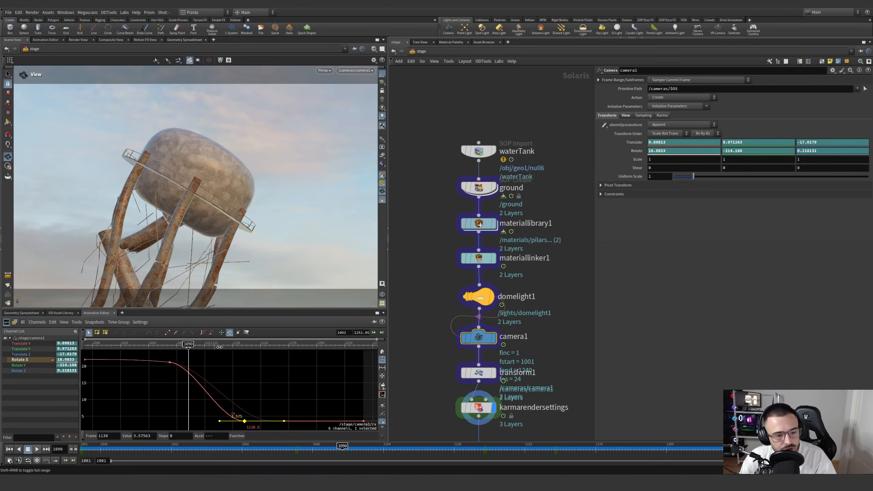
click(219, 347)
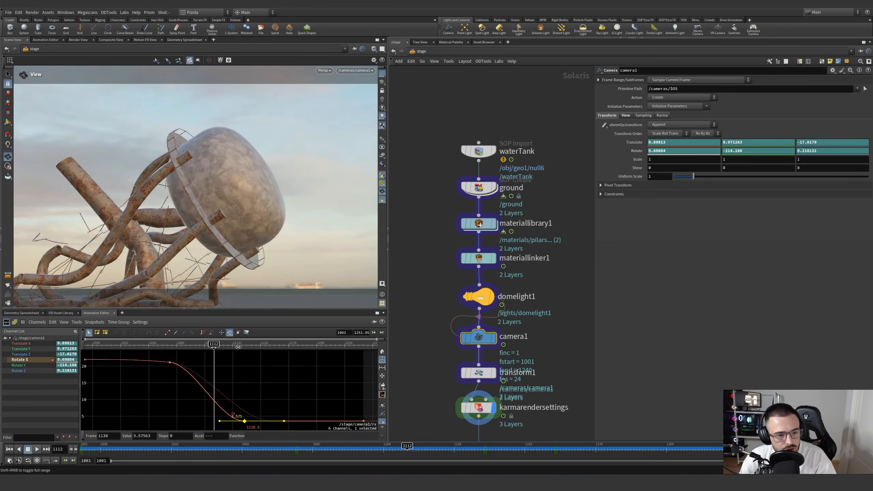
click(239, 346)
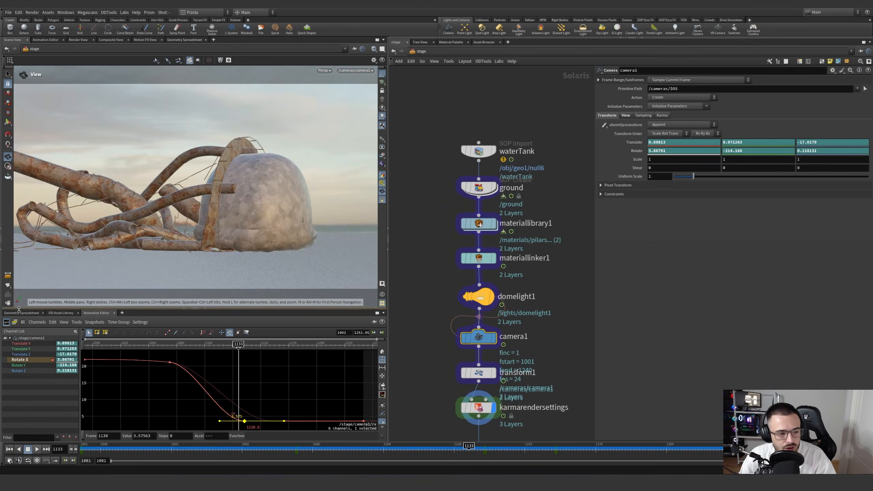
Show the stage's scene graph, display the waterTank SOP Import, and expand its hierarchy to look through the mesh primitives
click(20, 313)
click(493, 151)
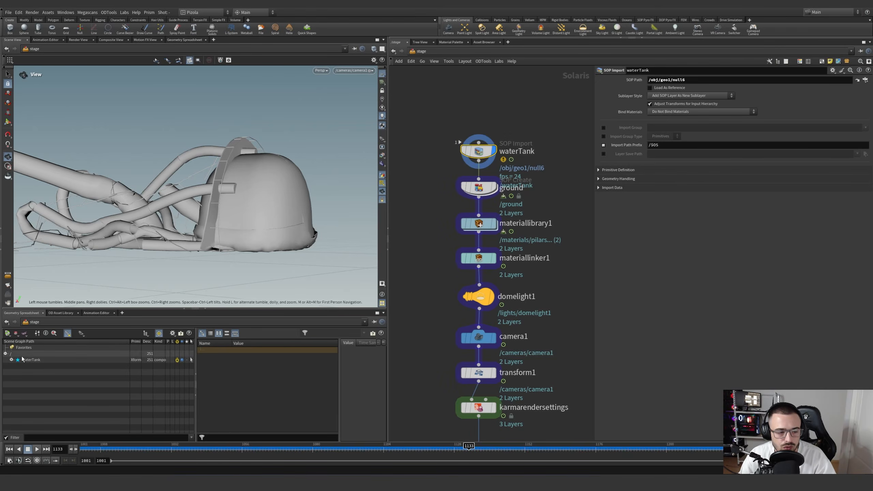
click(11, 360)
scroll(48, 372, down, 10)
scroll(48, 372, up, 9)
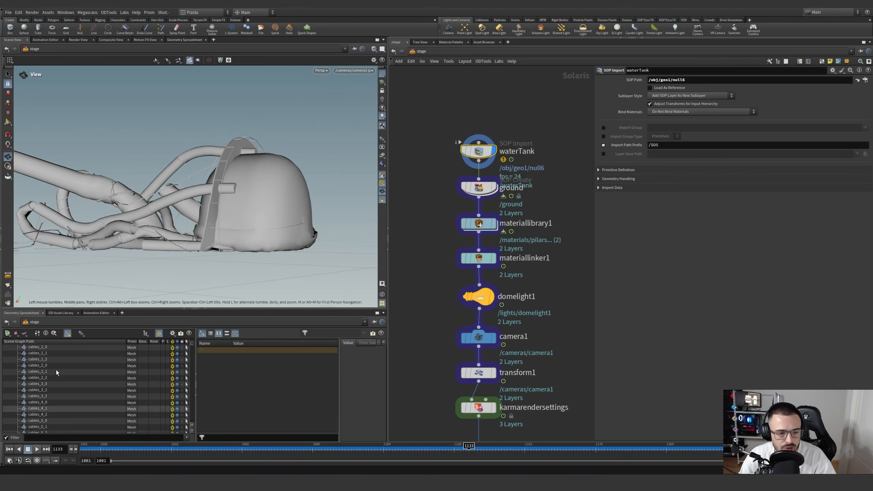
Select the whole waterTank component in the viewport, and select the cables_0_2 mesh in the scene graph
key(s)
click(222, 216)
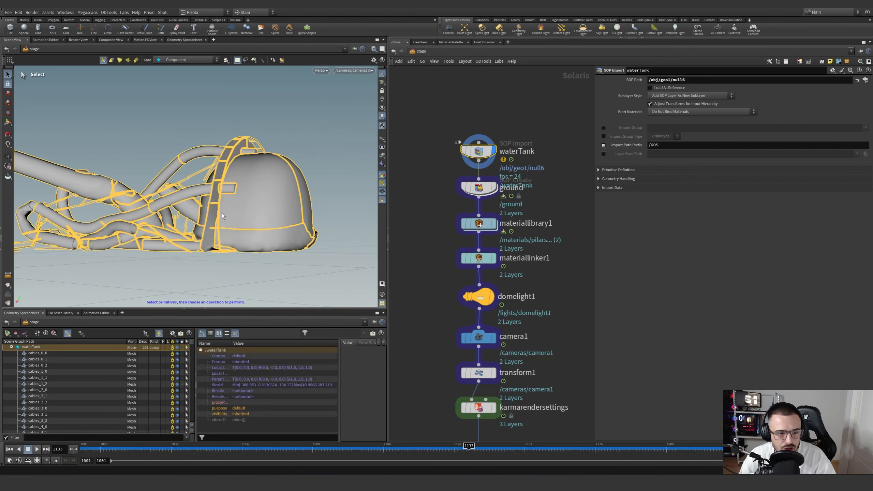
alt+drag(143, 181, 134, 207)
click(58, 365)
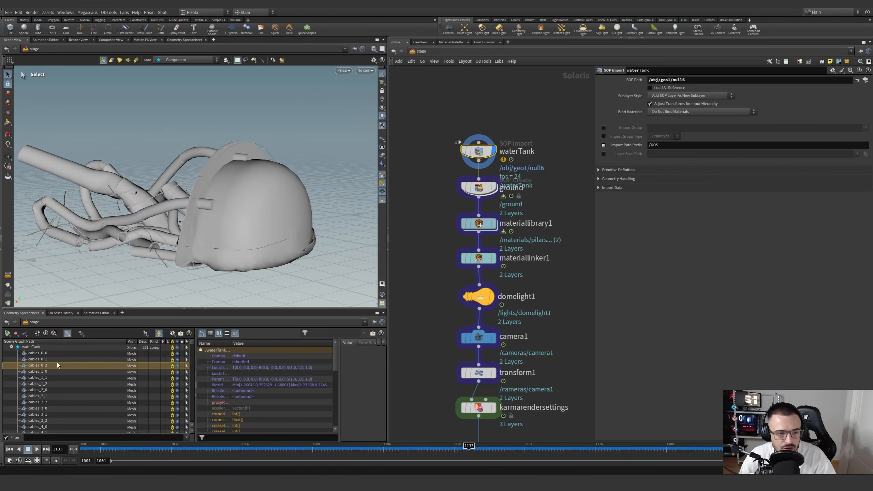
alt+drag(179, 251, 220, 216)
Set the viewport selection kind to Leaf Primitives and pick individual tower pieces, ending on pilar_0_0
click(184, 60)
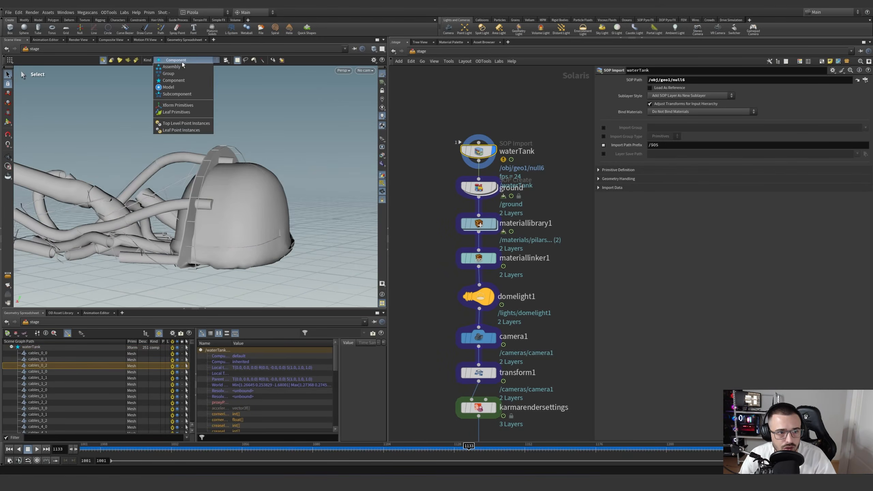
click(176, 112)
click(219, 207)
click(132, 216)
click(114, 209)
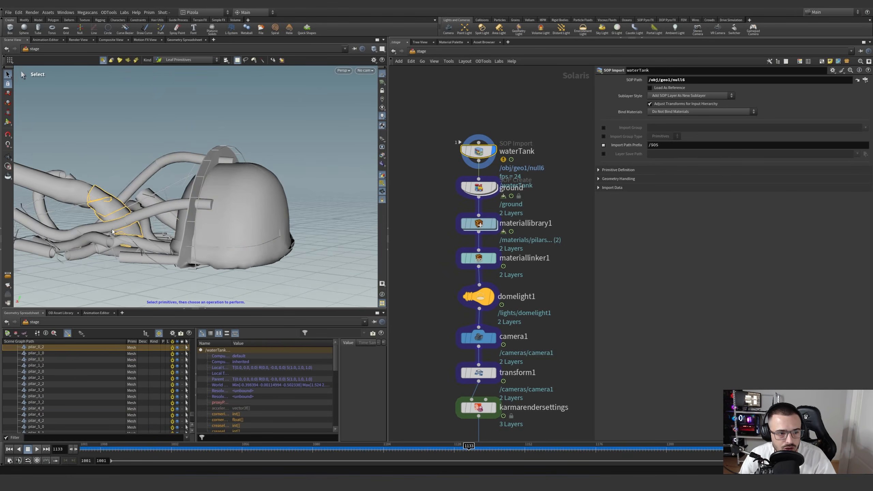
click(109, 227)
click(78, 193)
Display the ground on the stage, and open the pilars material's shader network inside materiallibrary1
click(495, 189)
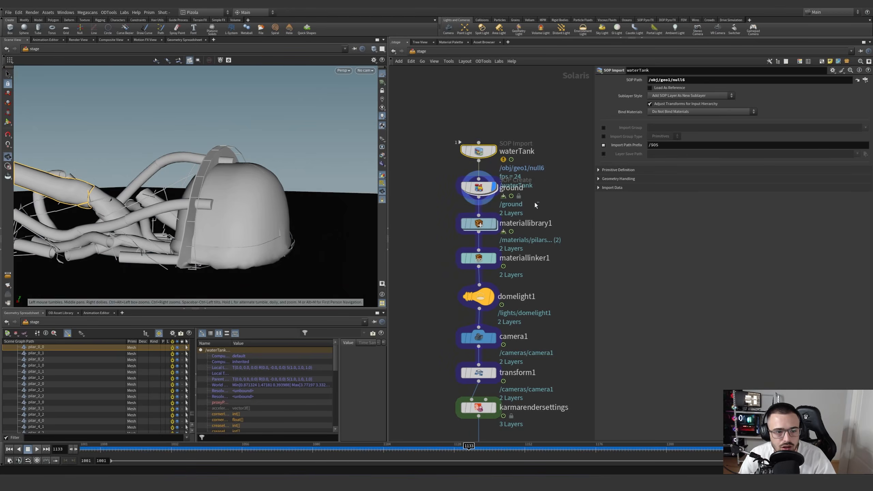
double_click(478, 224)
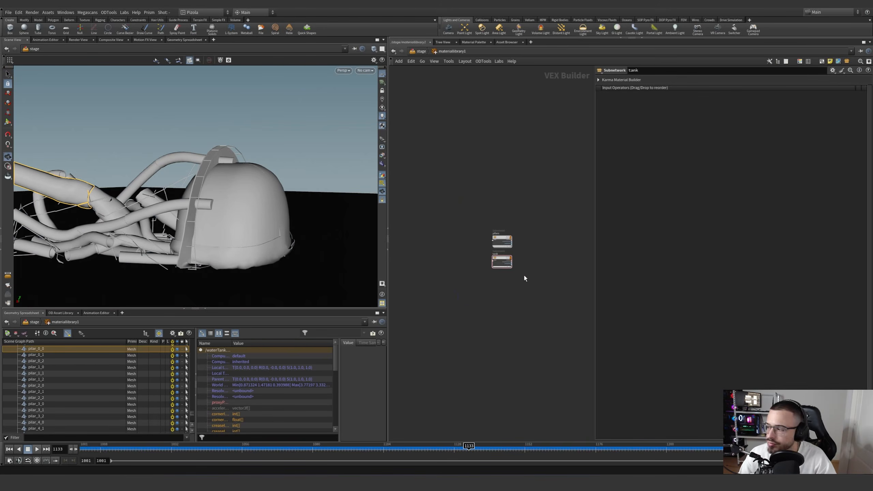
scroll(501, 240, up, 8)
double_click(502, 242)
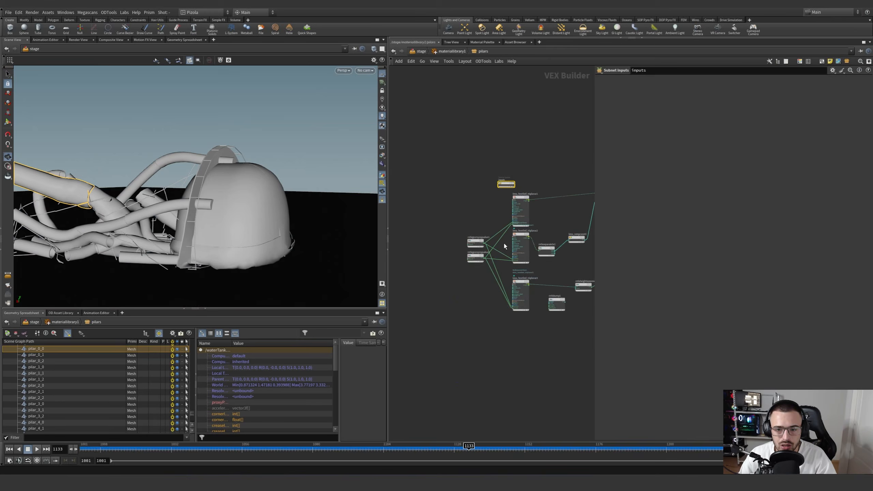
scroll(443, 240, up, 5)
Examine kma_hextiled_triplanar1's albedo texture settings and the connections to its position and normal inputs
click(474, 192)
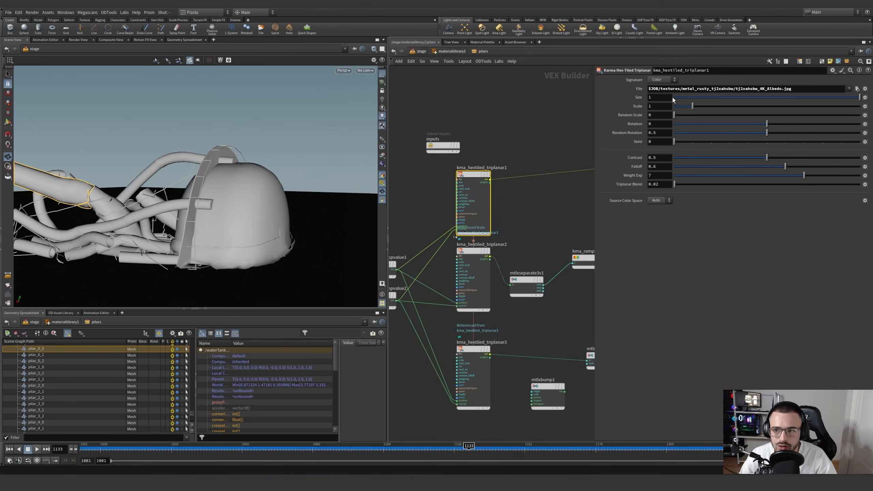
scroll(556, 172, down, 4)
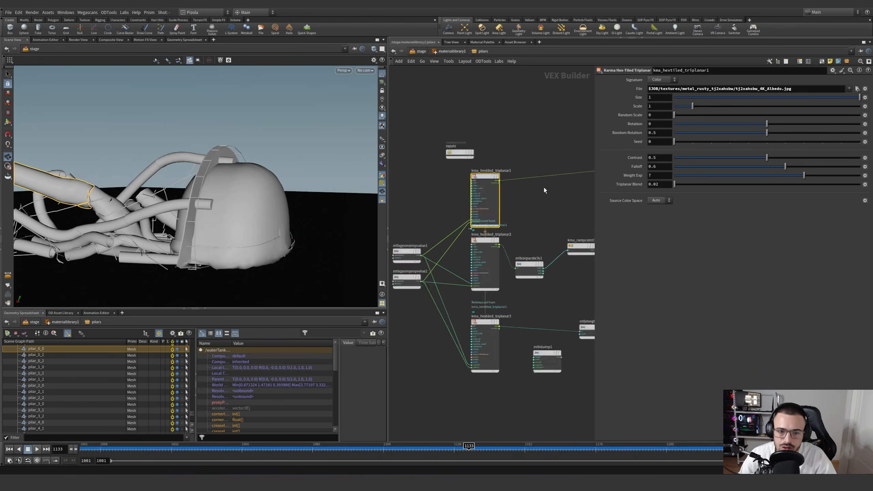
scroll(503, 196, up, 2)
middle_drag(503, 196, 569, 183)
scroll(504, 180, up, 5)
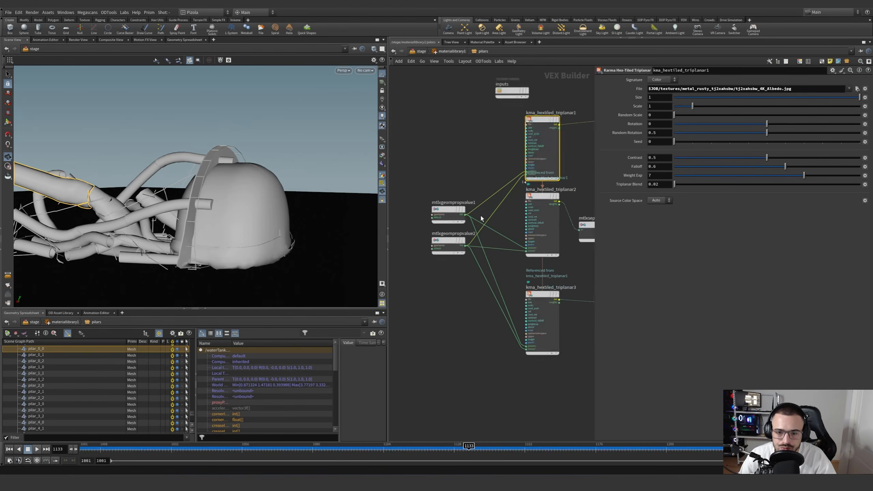
scroll(488, 222, up, 4)
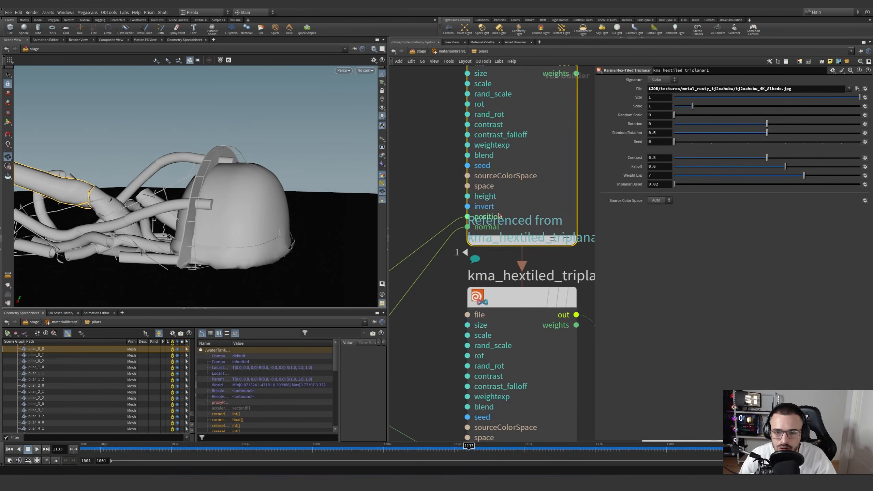
scroll(482, 224, up, 1)
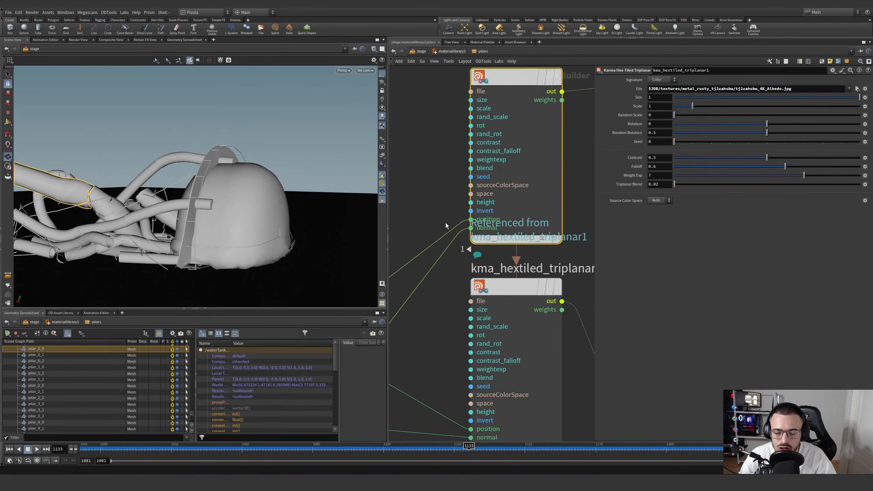
Examine the Geomprop attribute names set on mtlxgeompropvalue1 and mtlxgeompropvalue2
scroll(445, 226, down, 4)
click(419, 259)
drag(681, 88, 612, 88)
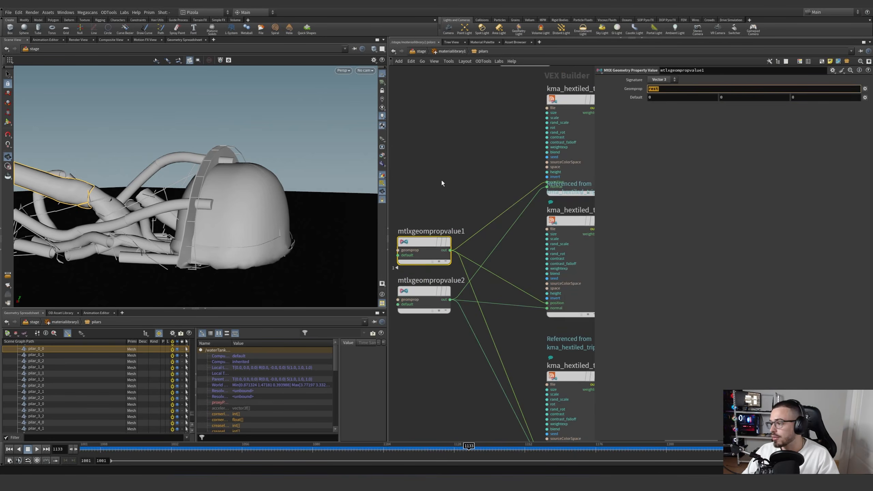
click(433, 302)
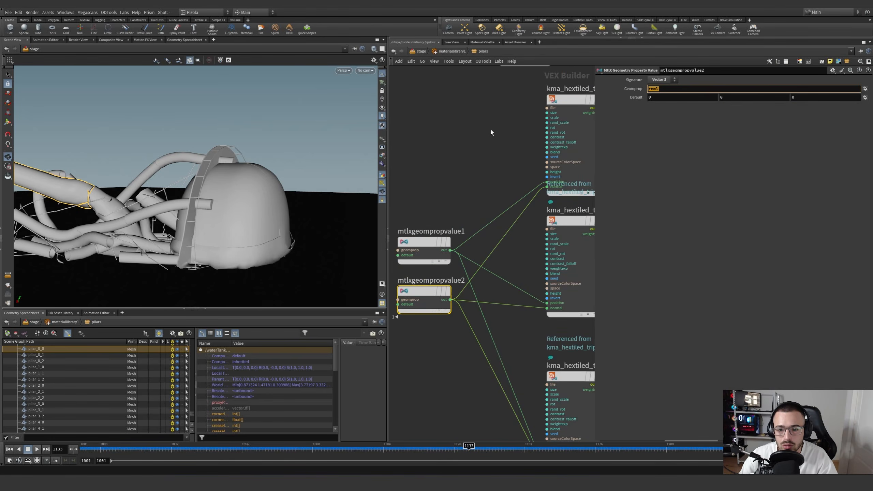
Create a reference copy of kma_hextiled_triplanar1 below the other texture nodes, and delete that copy
key(h)
click(475, 141)
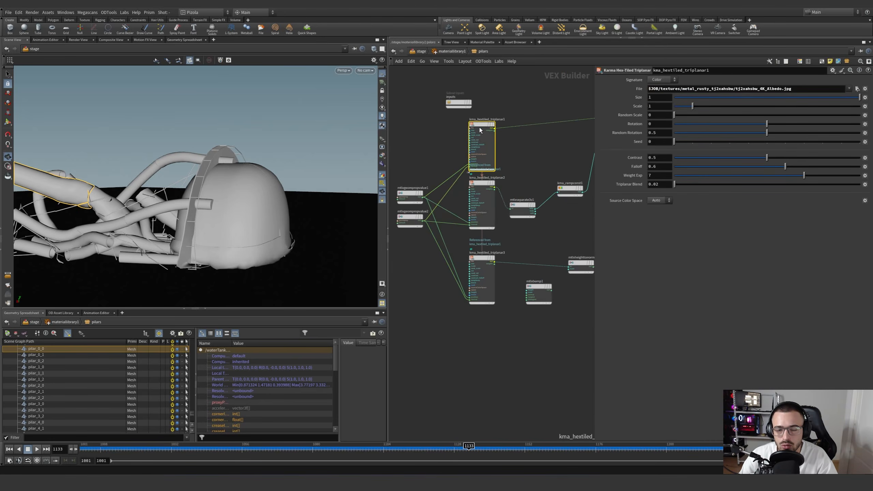
ctrl+alt+drag(481, 124, 431, 307)
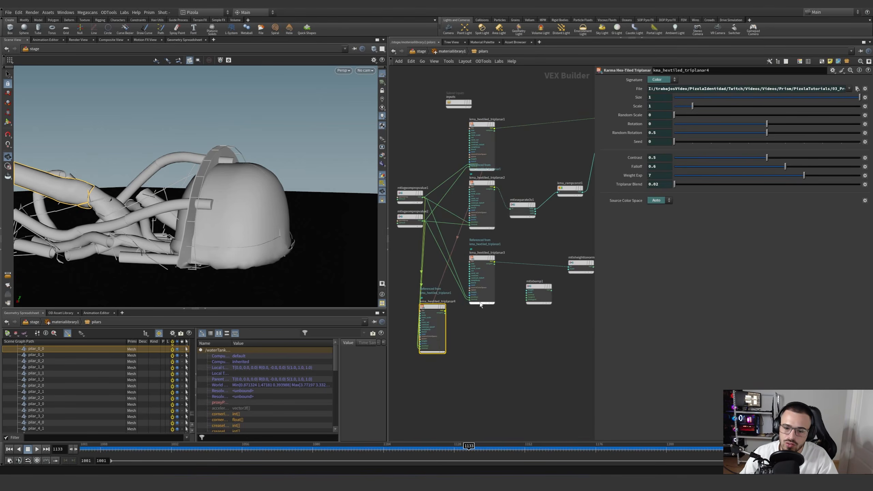
key(Delete)
Examine kma_hextiled_triplanar2's roughness texture and referenced settings against those of kma_hextiled_triplanar1
click(481, 204)
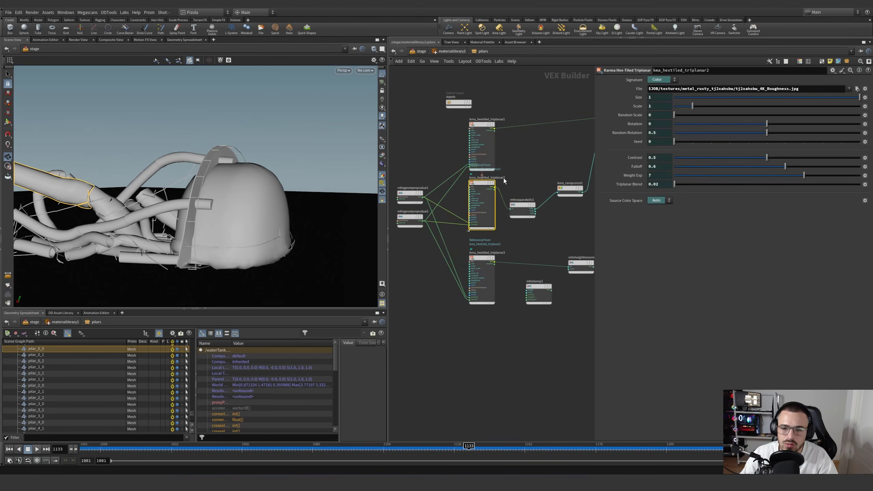
scroll(515, 190, up, 1)
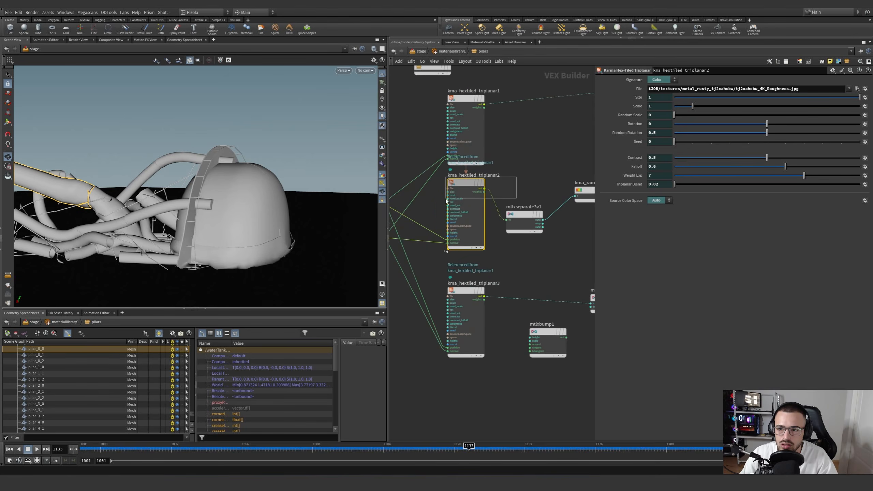
middle_drag(505, 176, 477, 185)
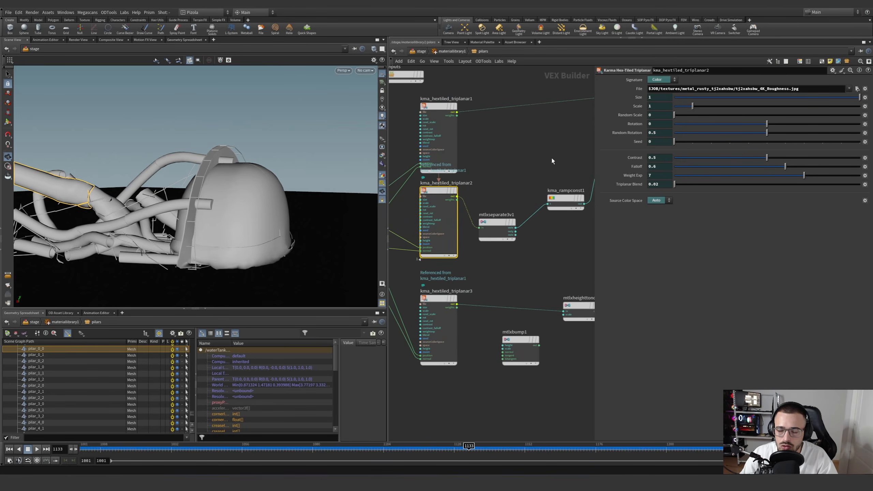
click(447, 141)
click(442, 220)
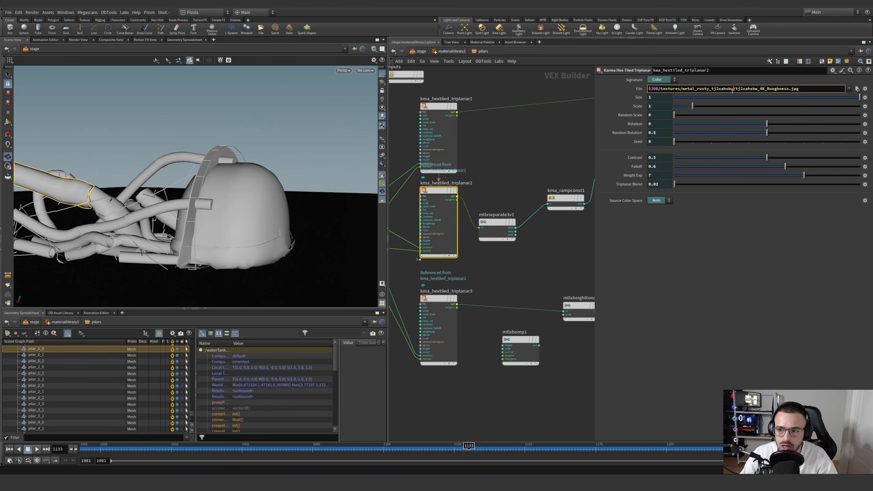
Examine kma_hextiled_triplanar3's displacement texture and the height-to-normal and normal map nodes that carry it toward the standard surface
click(432, 315)
scroll(432, 315, down, 3)
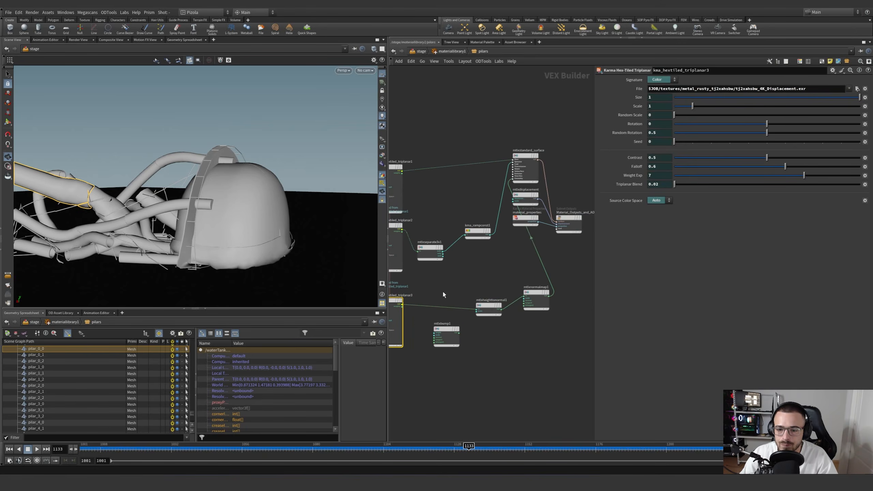
scroll(494, 312, up, 4)
scroll(522, 267, down, 4)
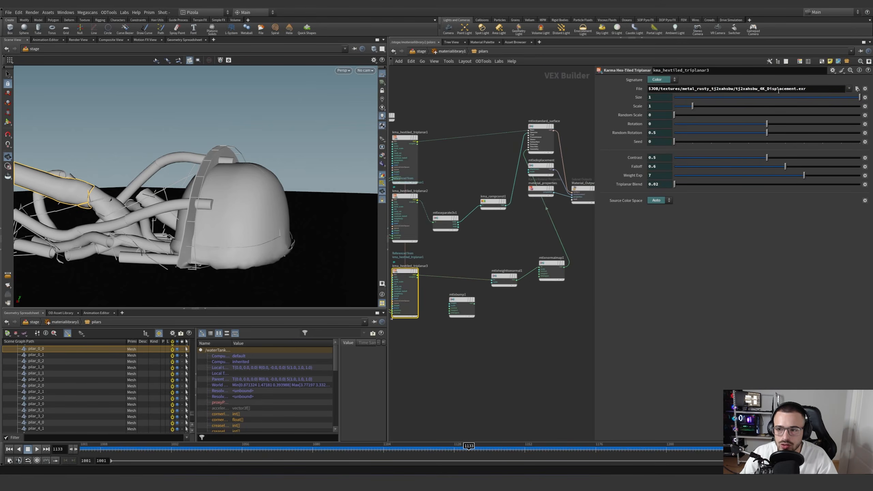
click(504, 274)
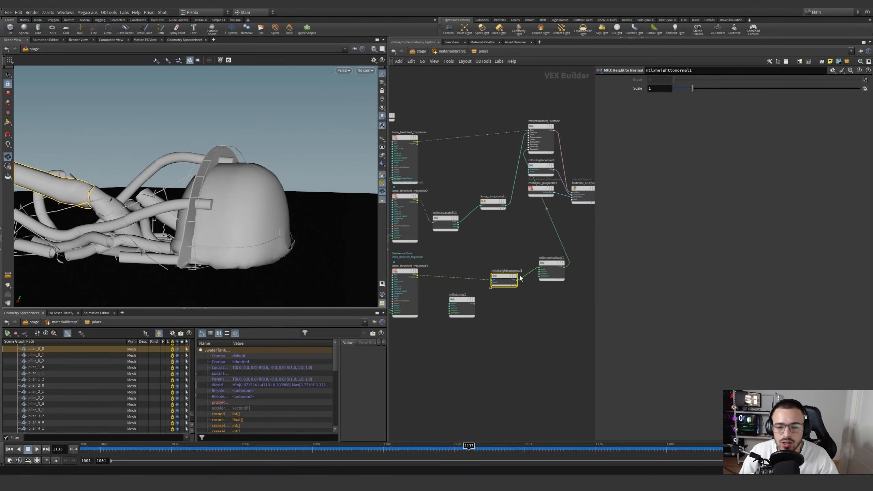
click(548, 268)
middle_drag(575, 238, 515, 256)
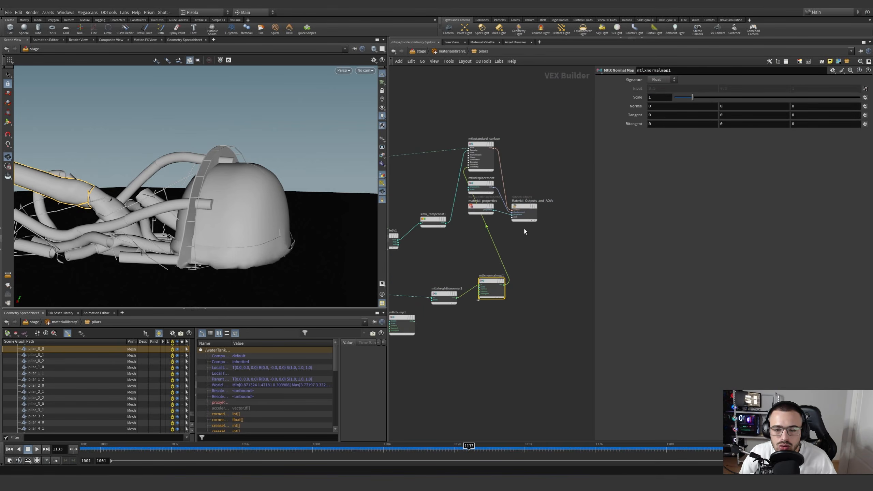
Examine which specular and geometry inputs of the pilars material's mtlxstandard_surface receive the roughness ramp and normal map
click(491, 153)
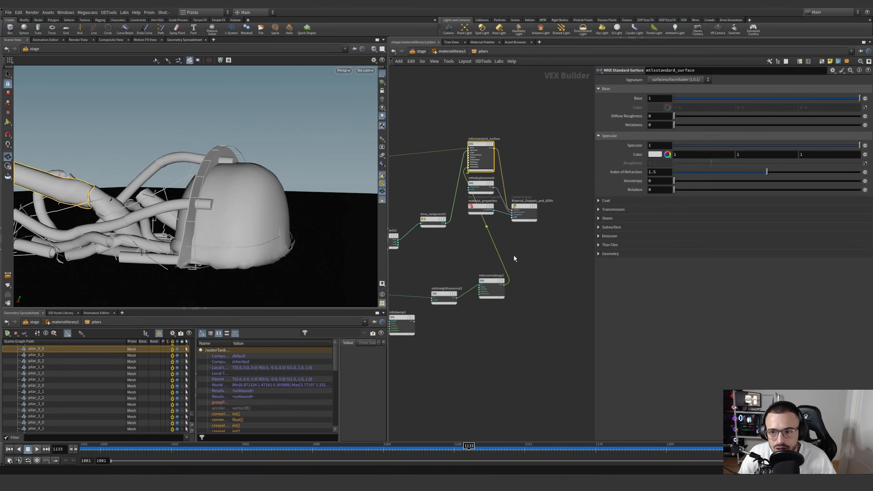
scroll(473, 161, up, 5)
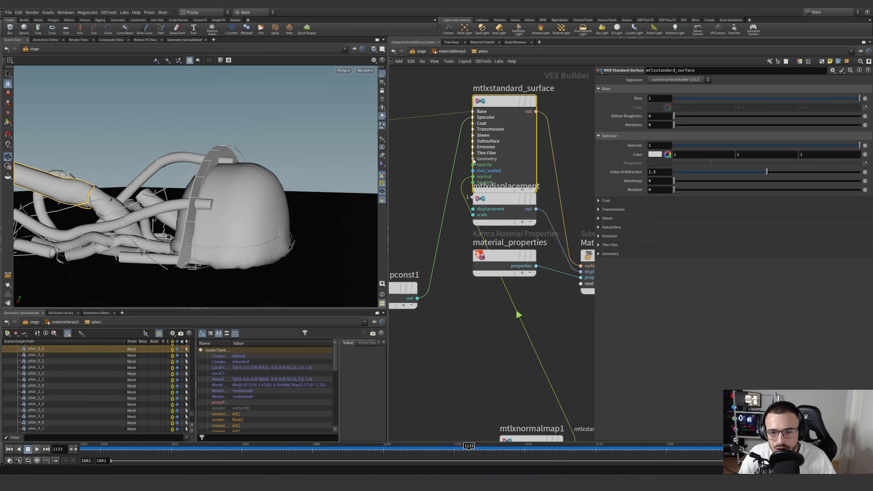
click(473, 159)
click(473, 117)
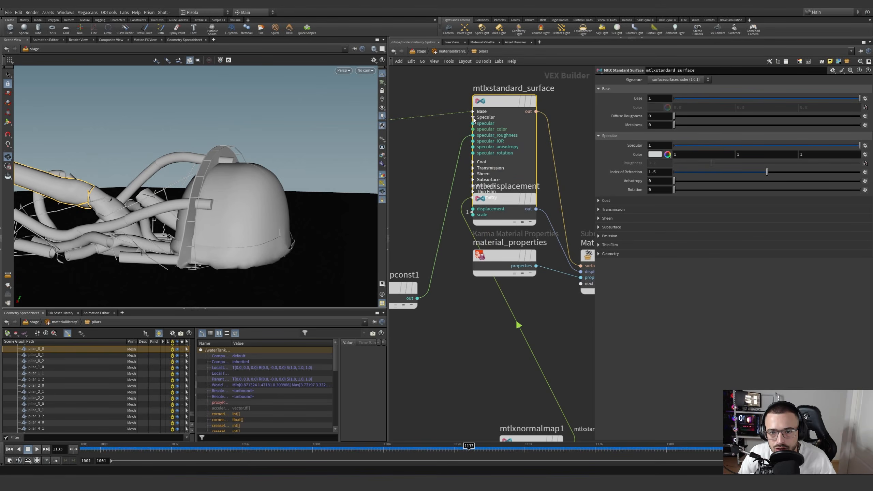
click(473, 117)
scroll(452, 124, down, 5)
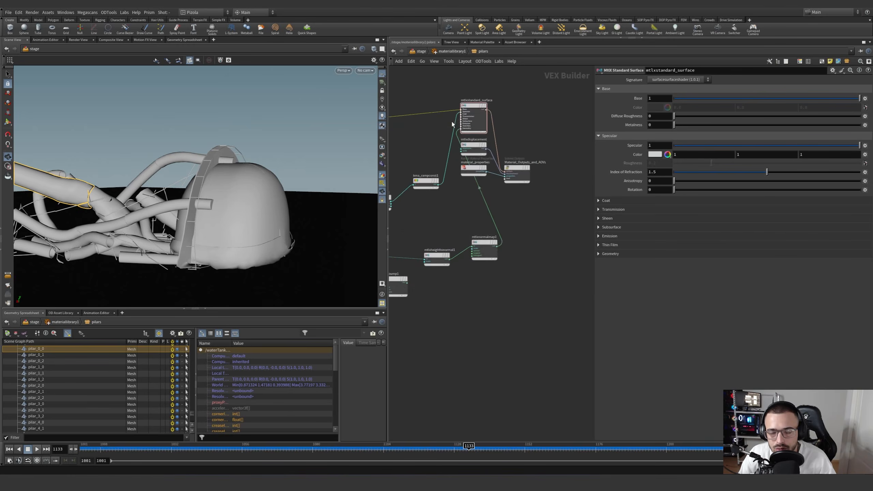
scroll(451, 120, down, 3)
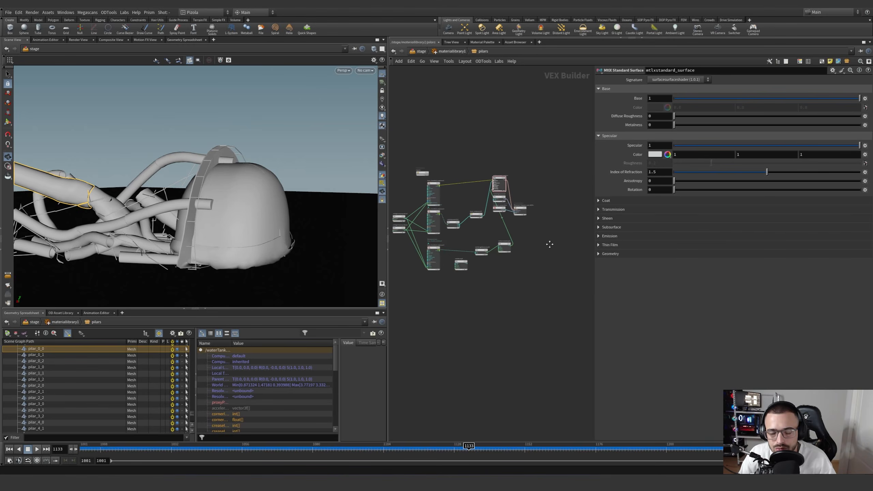
Open the tank material's network and move kma_rampconst1 down, level with the separate node feeding it
click(448, 55)
double_click(490, 325)
scroll(501, 284, down, 4)
middle_drag(480, 240, 393, 239)
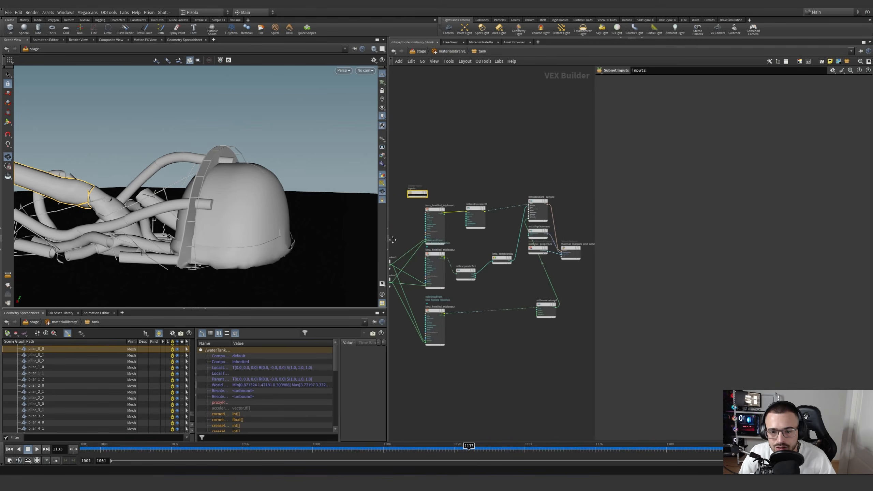
scroll(498, 280, up, 2)
click(503, 249)
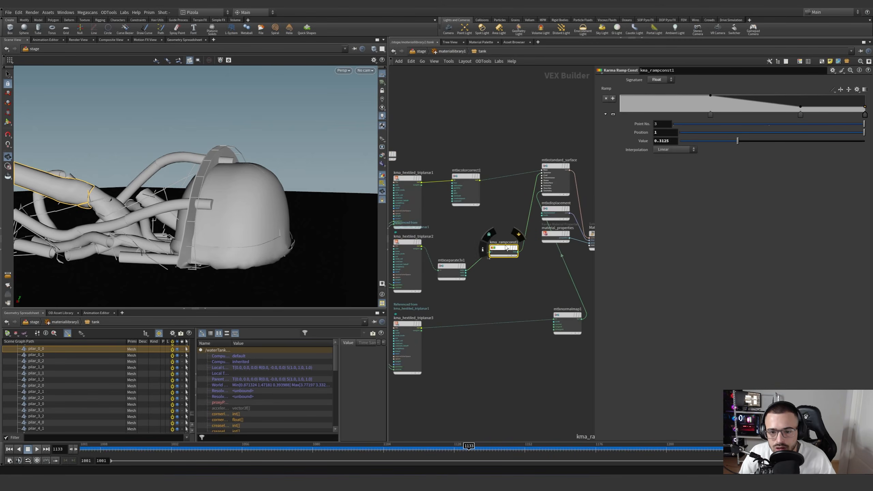
drag(502, 253, 496, 274)
middle_drag(497, 241, 468, 259)
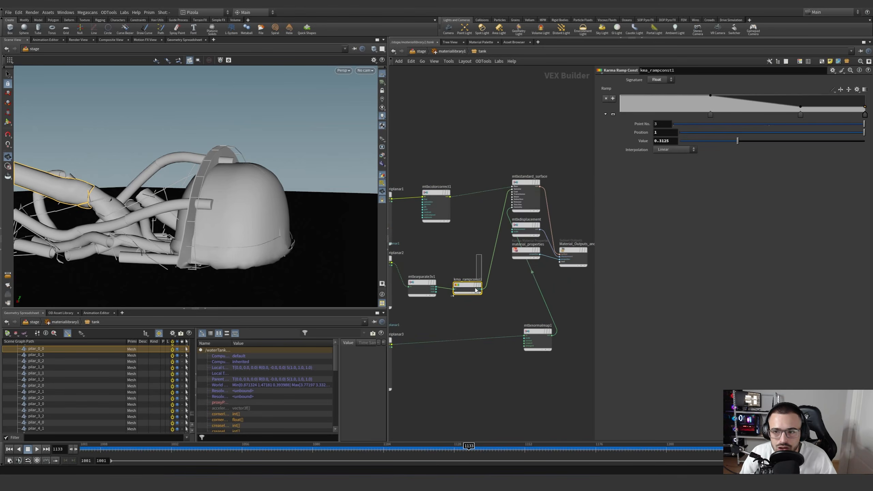
mouse_move(475, 279)
mouse_down()
mouse_move(461, 317)
mouse_move(469, 284)
mouse_up()
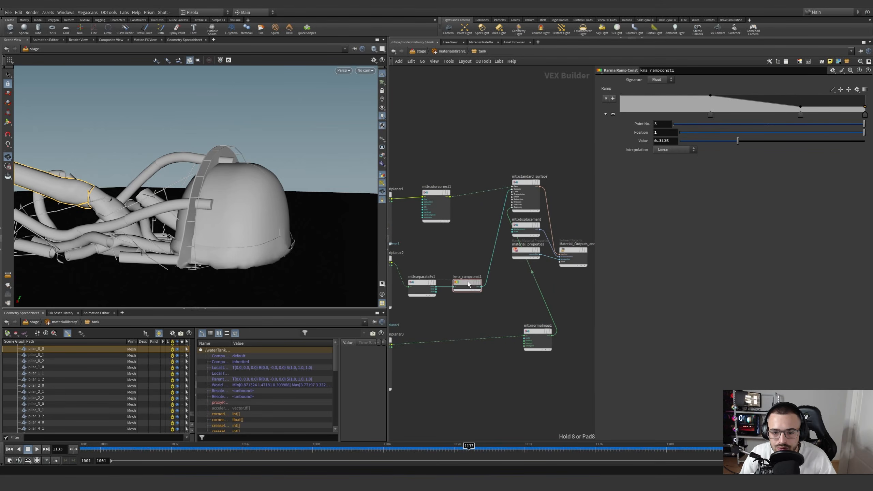
Examine the saturation and gamma settings of mtlxcolorcorrect1 in the tank material
middle_drag(473, 249, 443, 254)
click(497, 208)
middle_drag(473, 200, 501, 169)
click(497, 205)
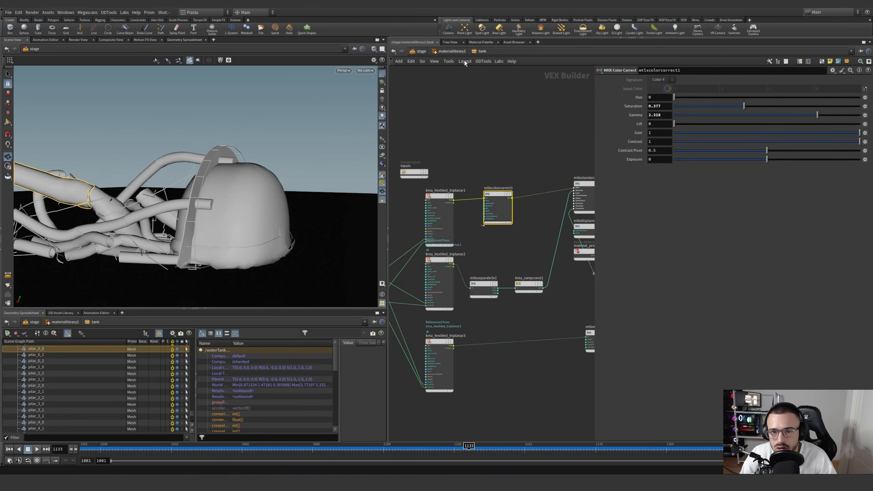
Return to the stage network, then display and select materiallinker1
key(u)
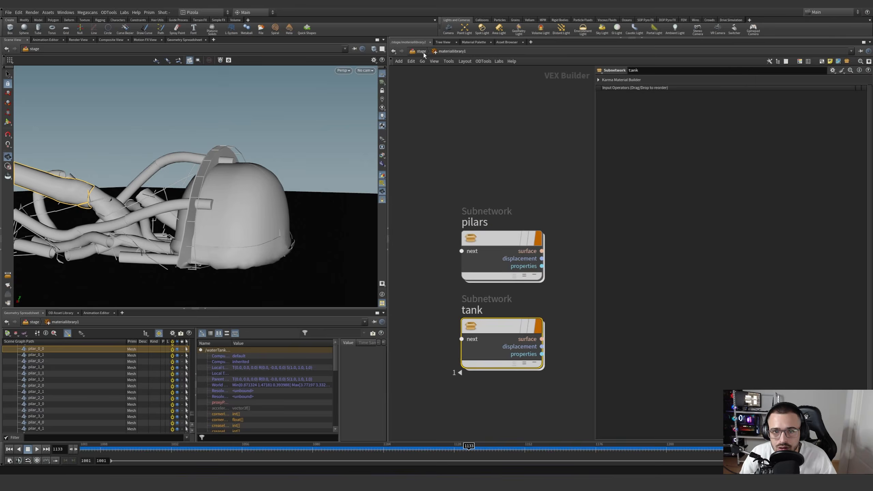
key(u)
click(495, 257)
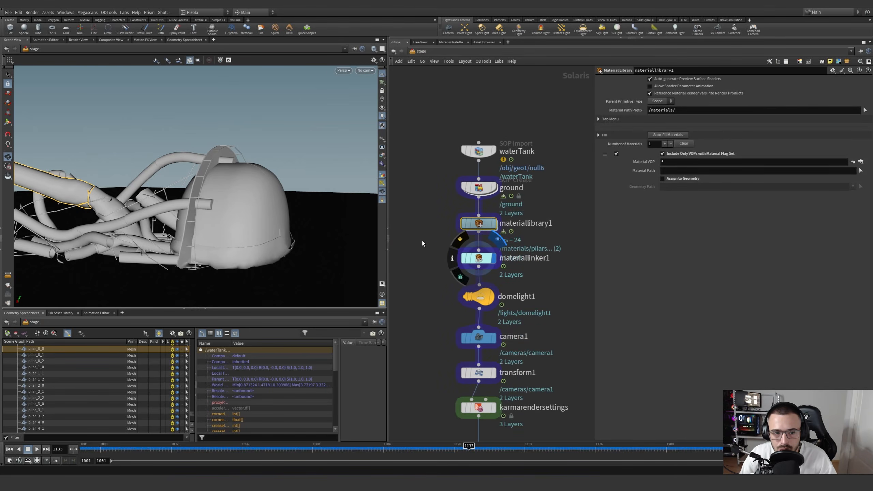
drag(473, 251, 532, 271)
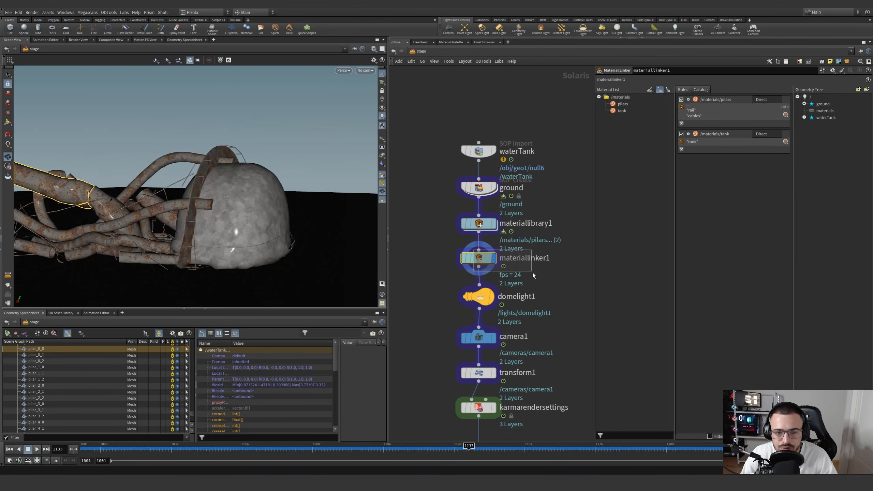
Examine the primitive patterns that assign the pilars and tank materials in materiallinker1
double_click(703, 112)
drag(684, 84, 657, 59)
click(674, 68)
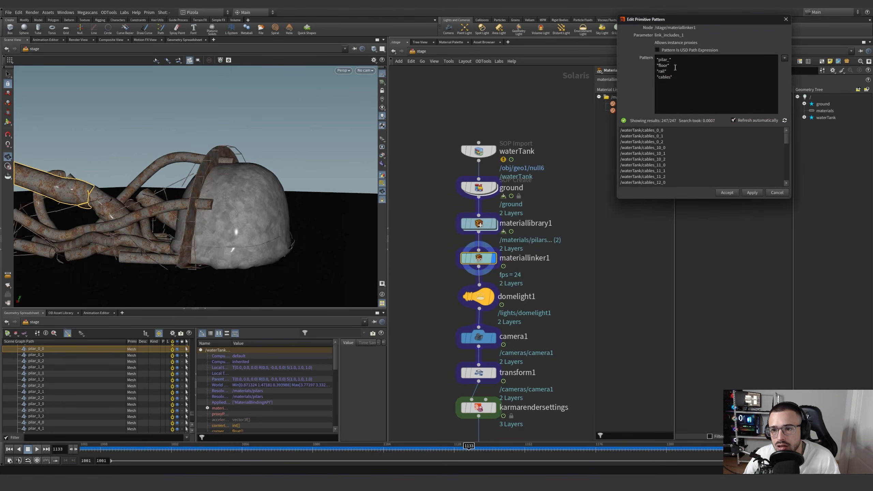
click(785, 20)
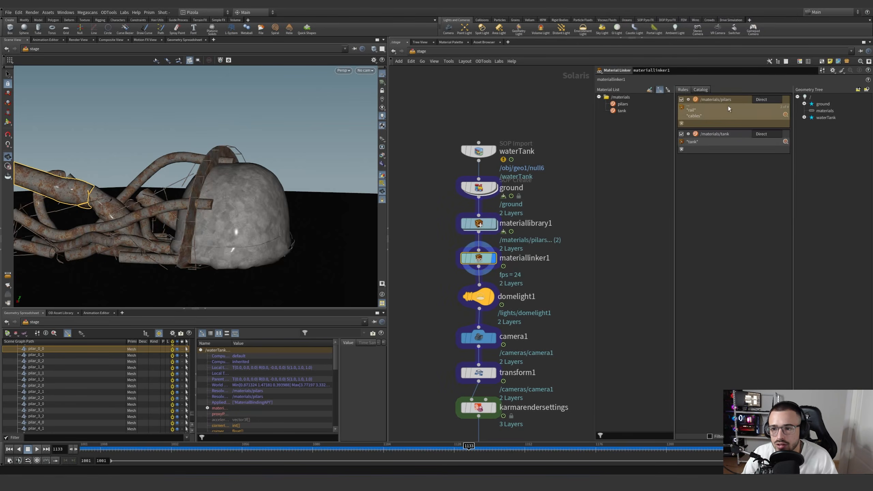
double_click(708, 145)
click(785, 19)
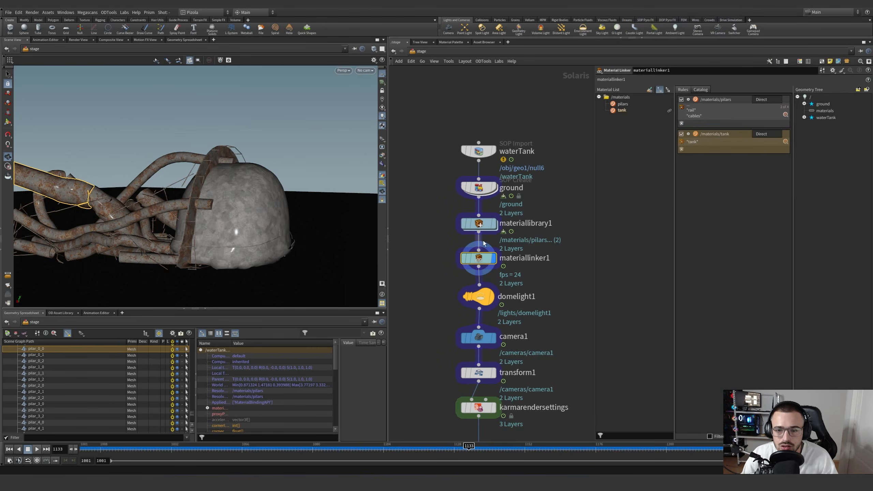
Try a texture scale of 2.28 on kma_hextiled_triplanar1 in the pilars material, and undo the change
double_click(479, 223)
double_click(481, 241)
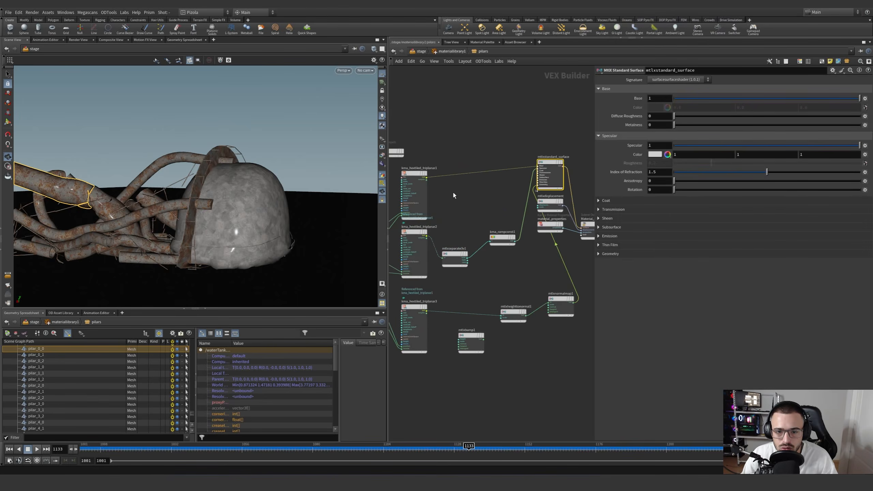
click(413, 193)
mouse_move(697, 106)
mouse_down()
mouse_move(716, 106)
mouse_move(673, 107)
mouse_move(705, 108)
mouse_up()
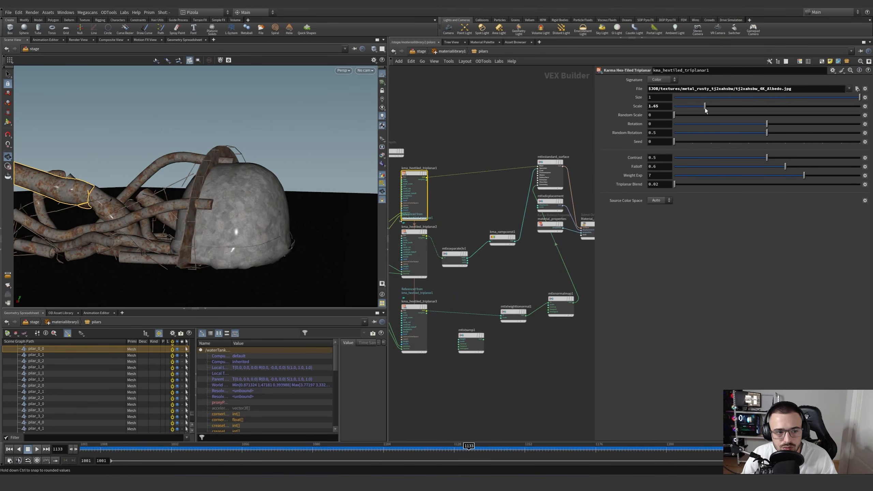
click(568, 116)
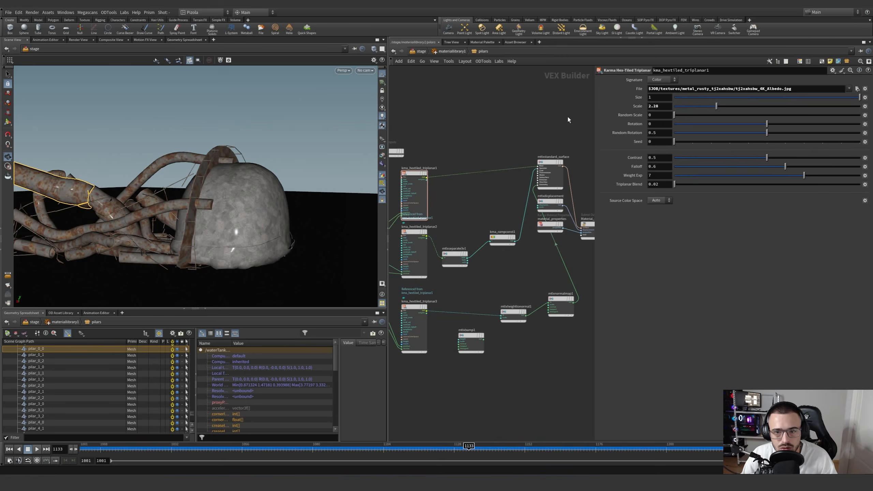
key(ctrl+z)
scroll(477, 111, down, 3)
Try a gamma of 0.733 on mtlxcolorcorrect1 in the tank material, and undo the change
click(446, 51)
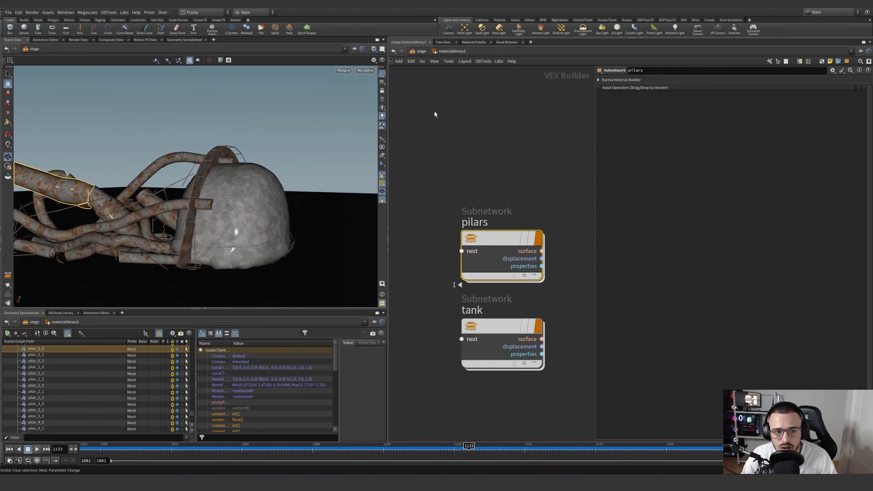
double_click(485, 325)
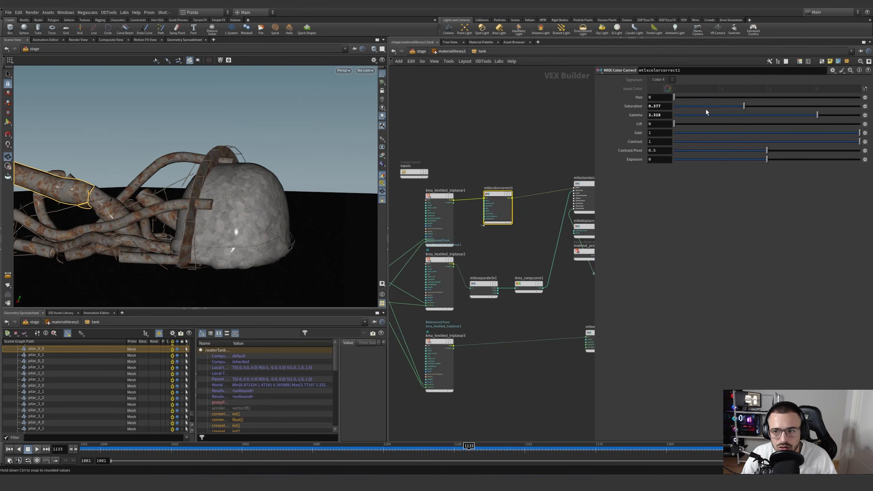
drag(814, 105, 848, 103)
key(ctrl+z)
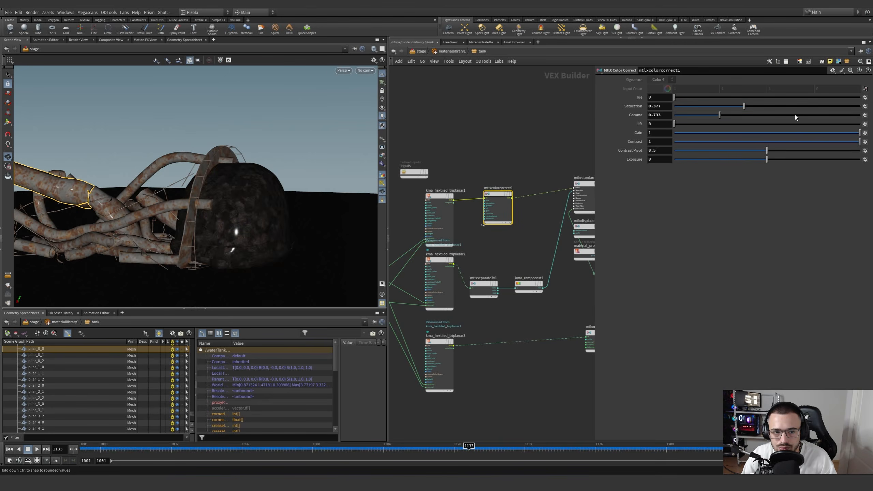
Try moving the full-value point of the tank's kma_rampconst1 ramp to position 0.887, and undo the change
scroll(528, 154, down, 3)
click(528, 229)
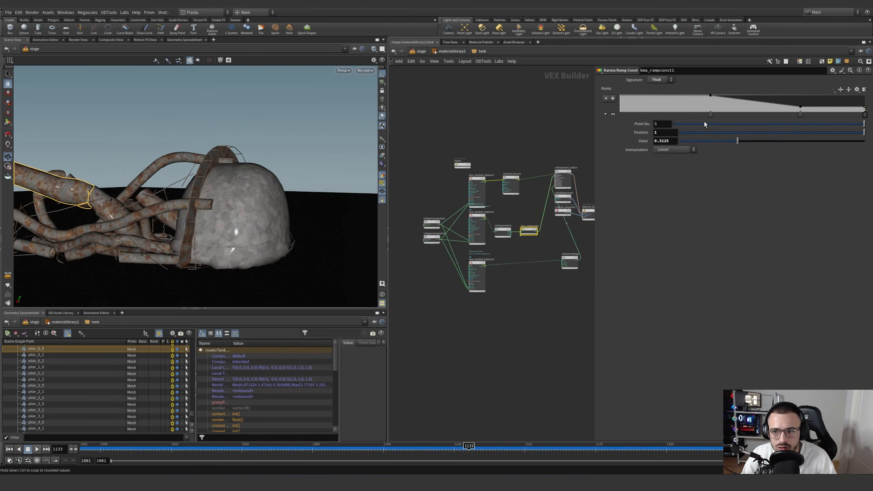
drag(710, 112, 836, 116)
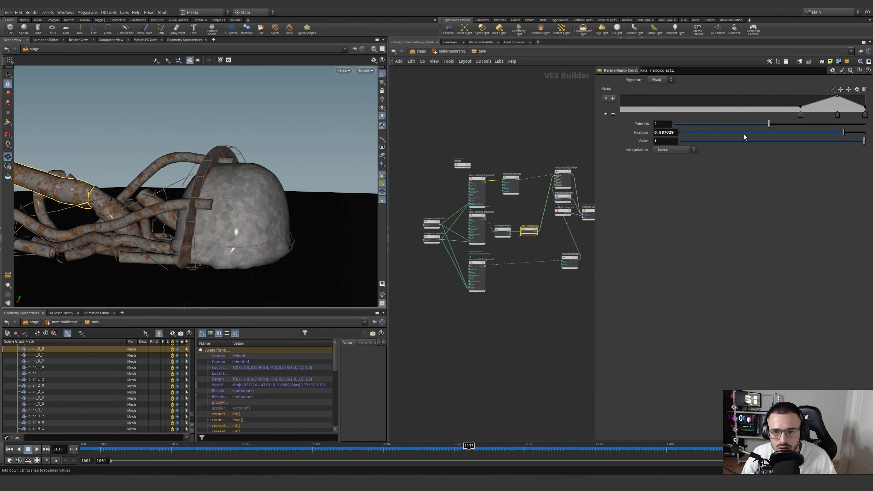
key(ctrl+z)
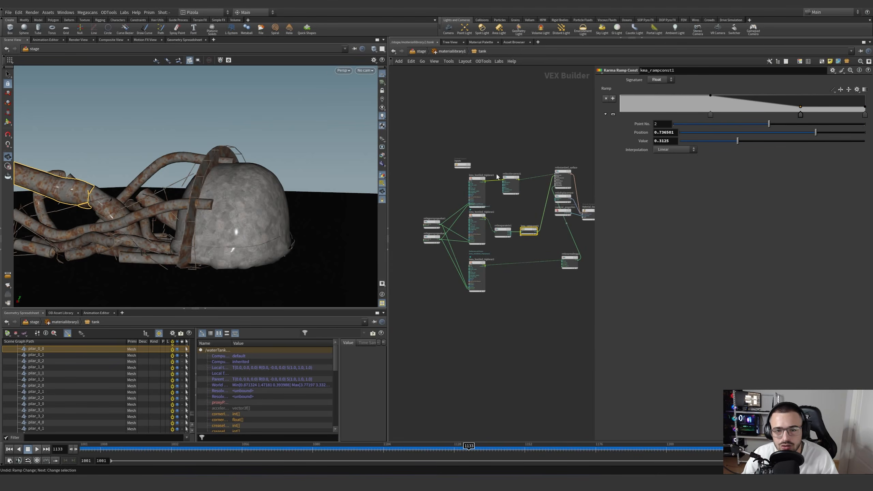
Return to the stage network, display domelight1, and switch the viewport renderer to Karma CPU
key(u)
key(u)
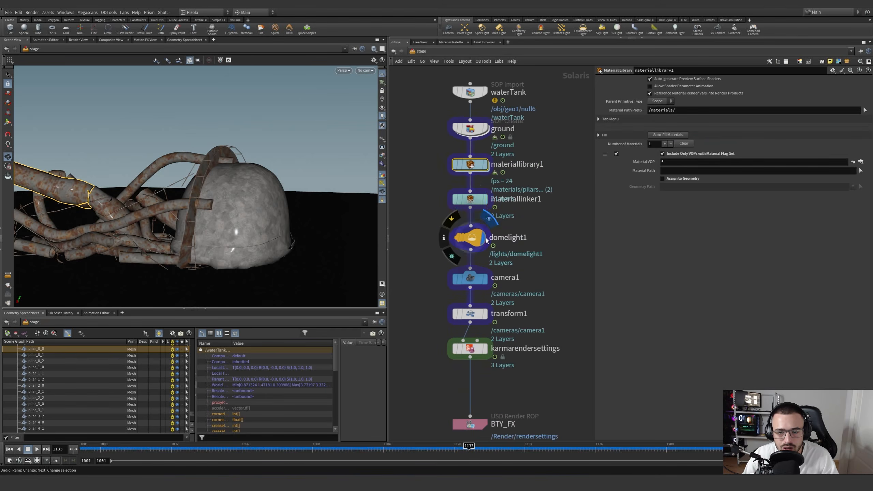
click(485, 239)
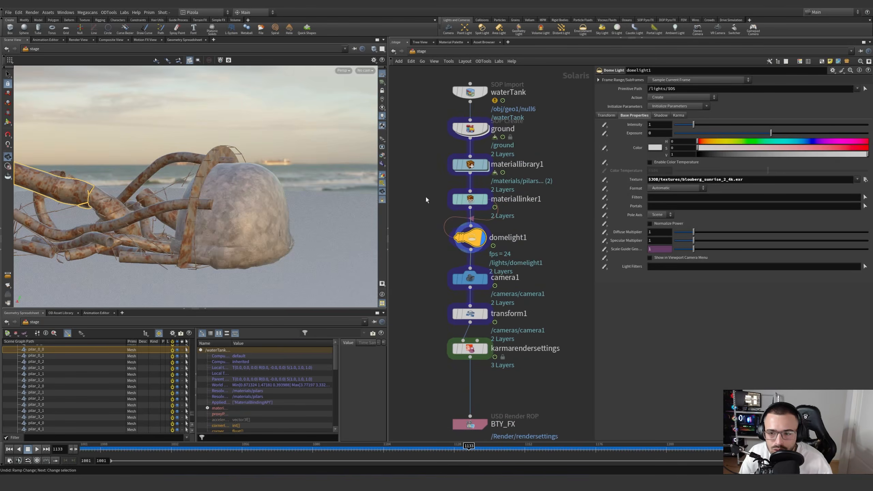
click(343, 71)
click(349, 99)
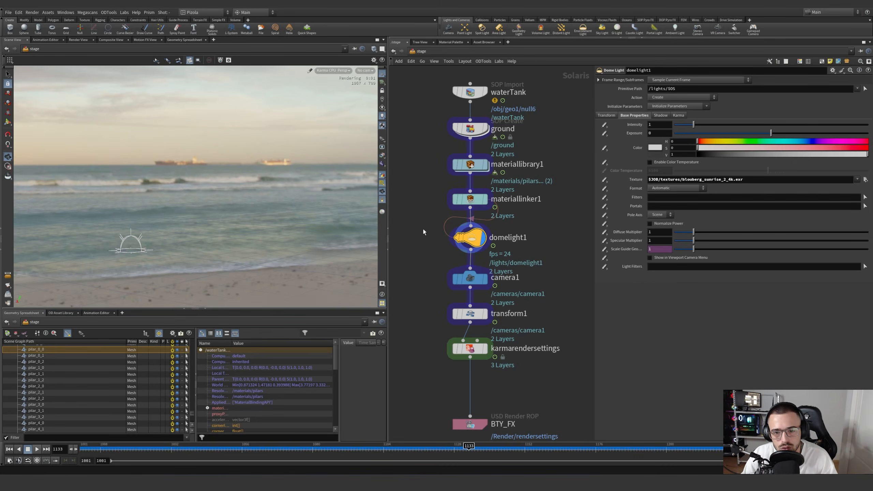
Display camera1 in the stage and look through /cameras/camera1 in the viewport
mouse_move(488, 282)
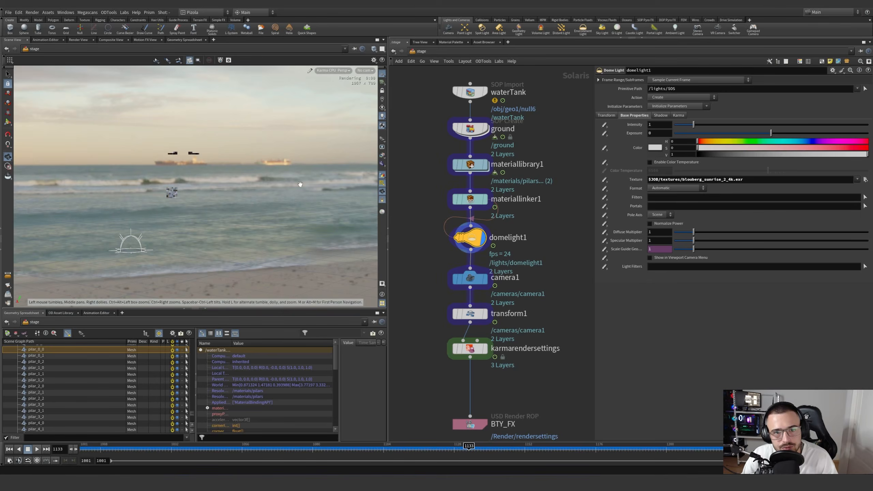
click(485, 280)
drag(529, 298, 476, 280)
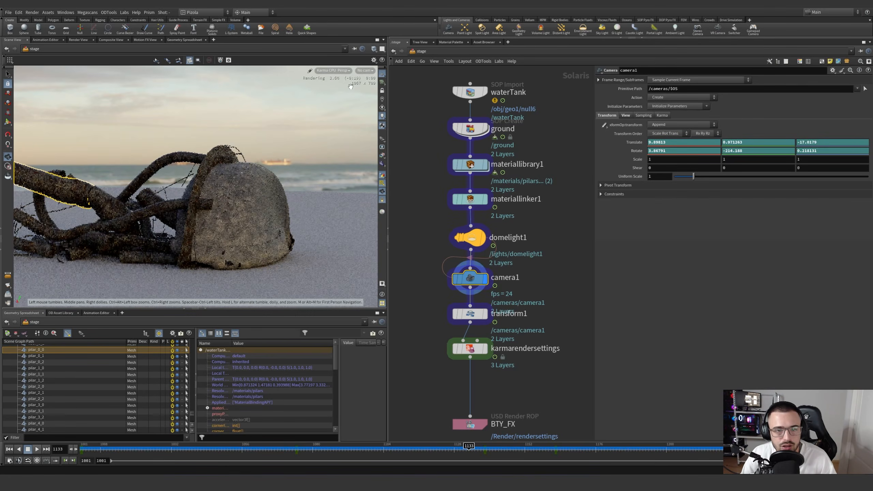
click(365, 70)
click(373, 79)
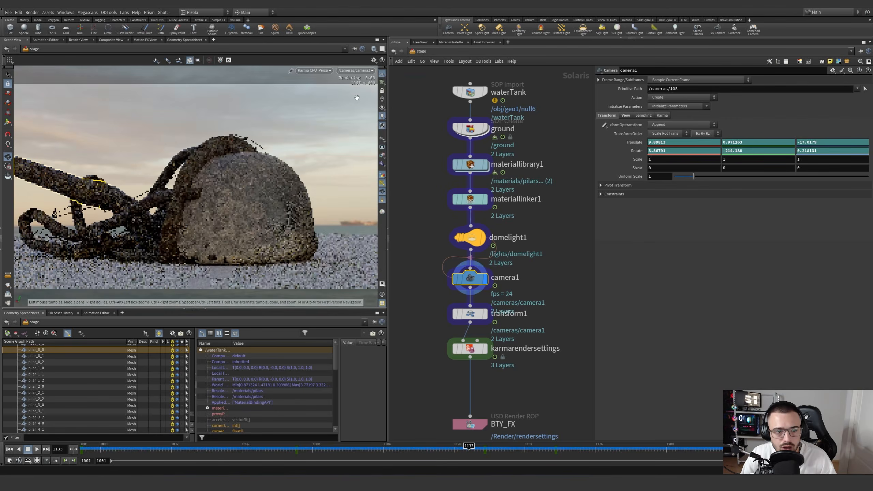
Open the OCIO Editor for the colour settings, and switch the viewport renderer to Houdini VK
click(8, 12)
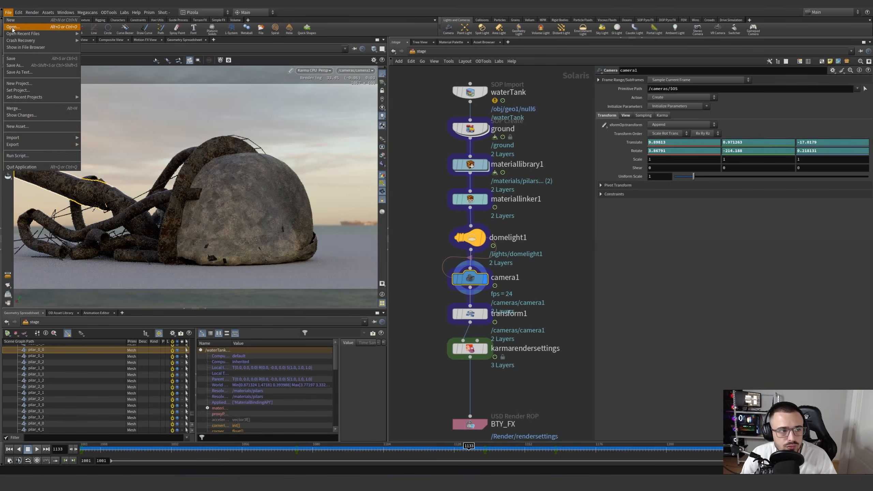
click(28, 96)
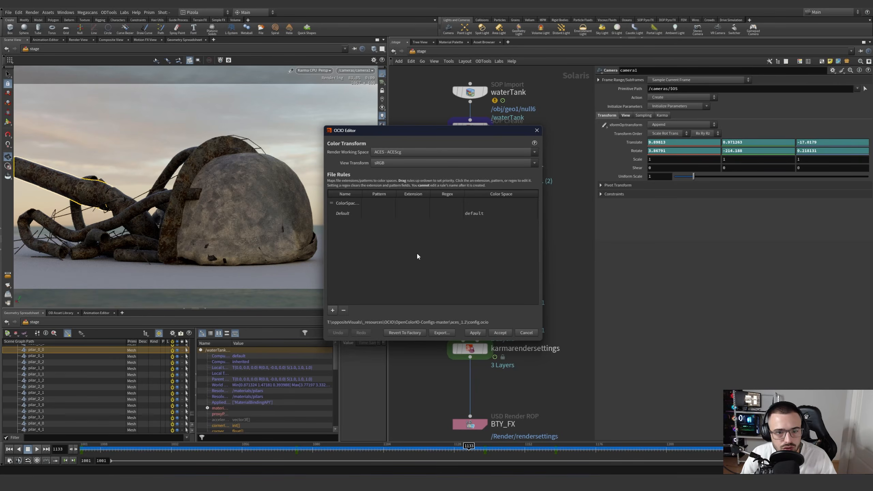
click(371, 201)
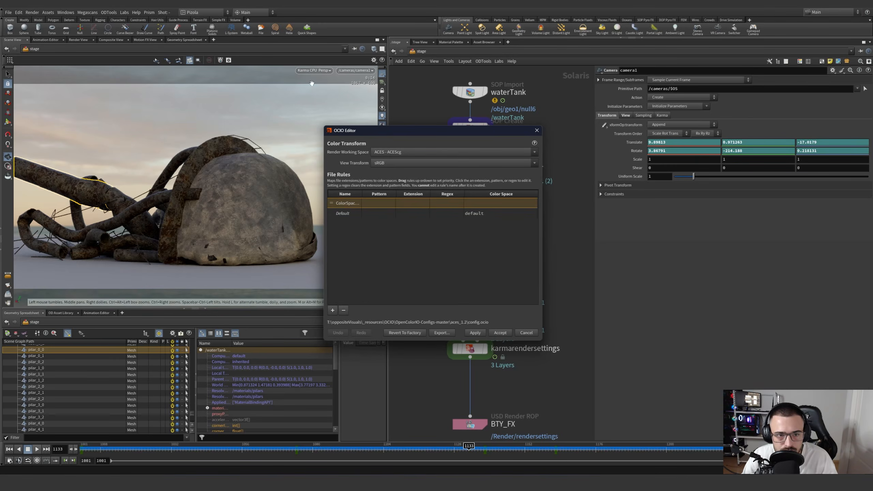
click(314, 70)
click(317, 94)
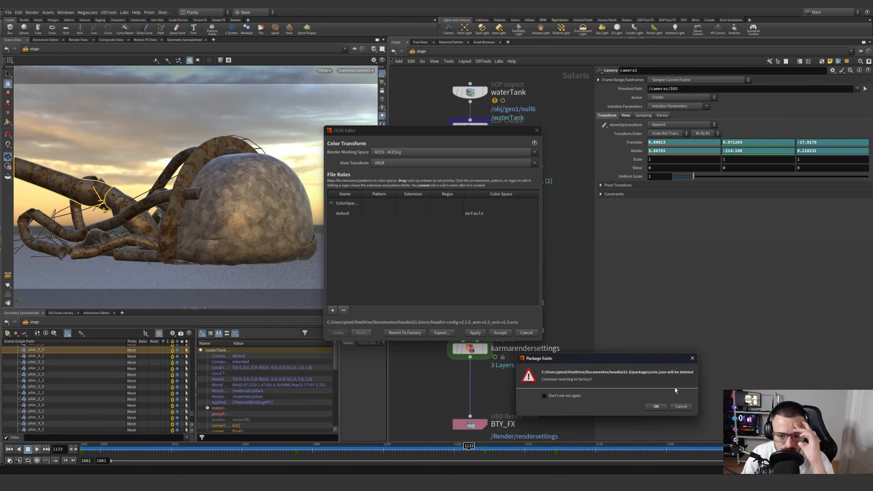
Revert the OCIO configuration to factory, look through its file rules, and accept the settings
click(656, 406)
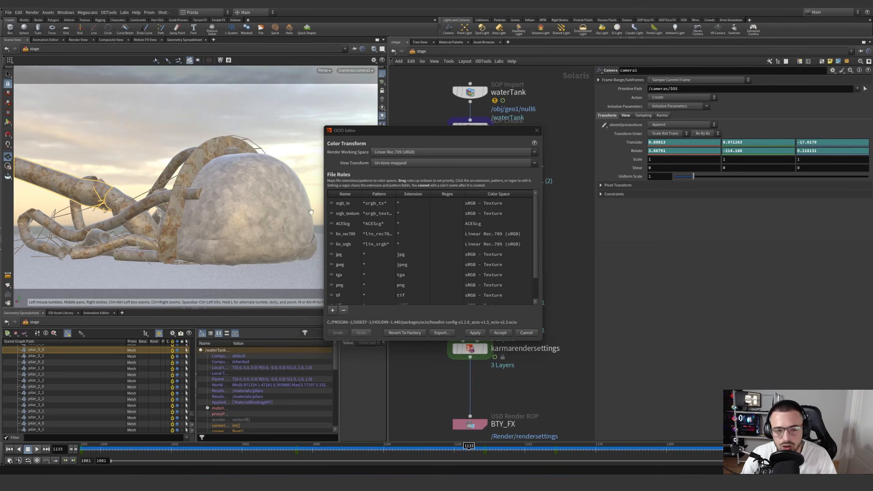
drag(342, 130, 369, 128)
scroll(400, 228, down, 3)
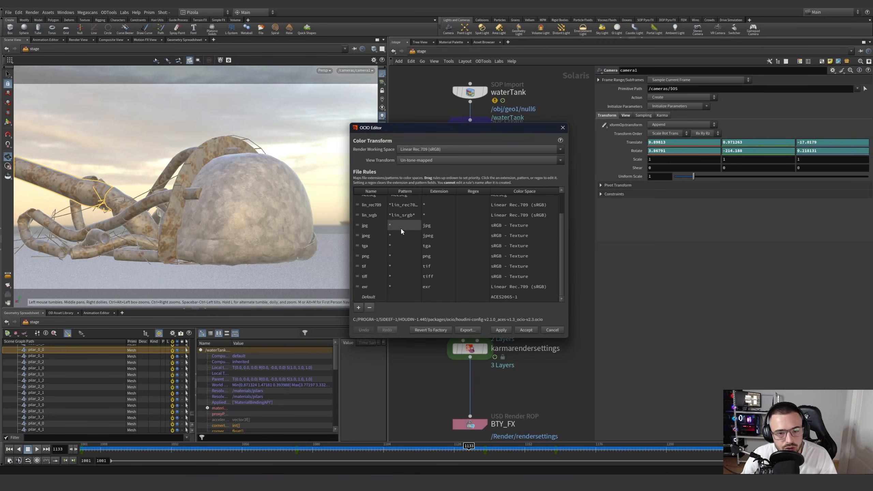
click(525, 329)
Switch the viewport renderer to Karma CPU, and return to looking through /cameras/camera1 after orbiting the scene
click(331, 73)
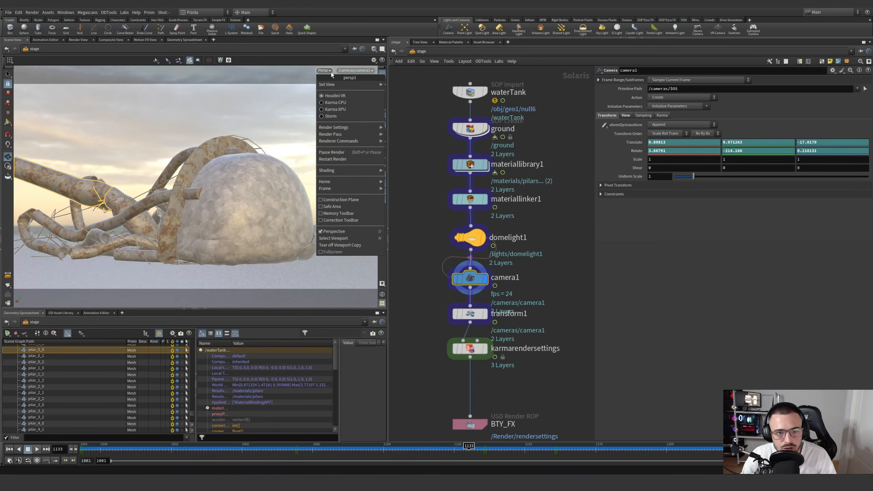
click(331, 103)
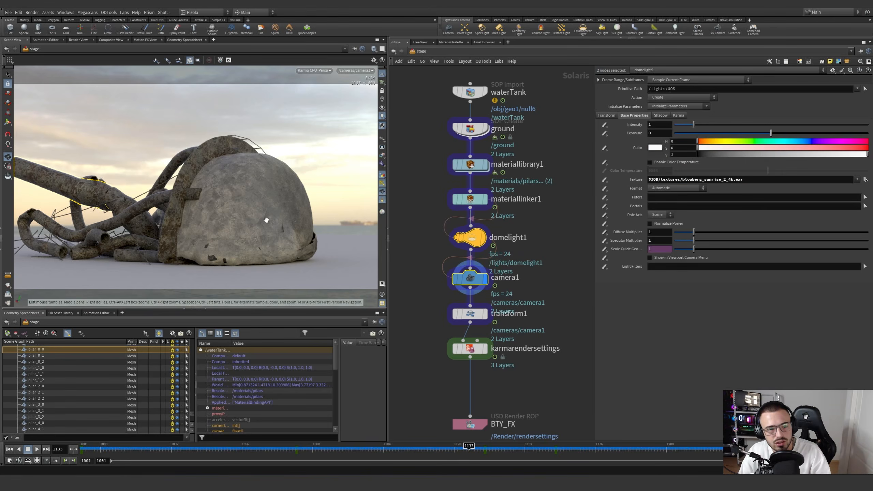
drag(266, 221, 321, 117)
click(364, 70)
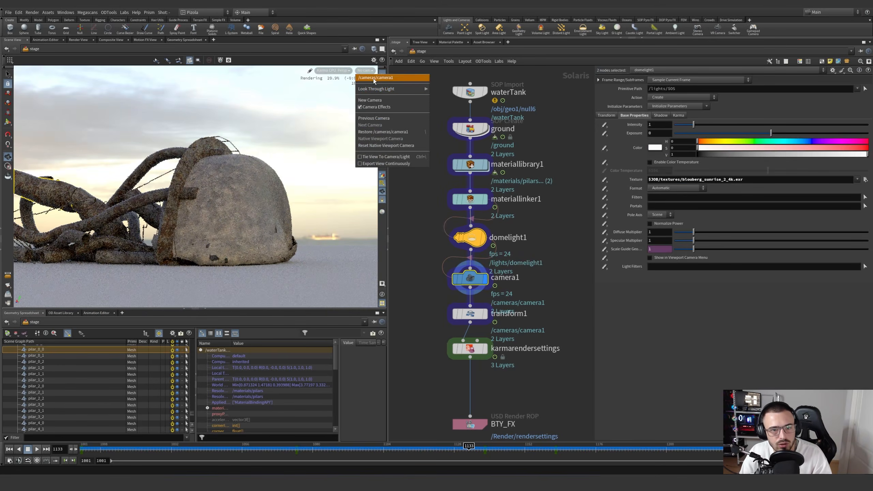
click(373, 79)
Display transform1, and examine camera1's Rotate X animation curve while scrubbing through the timeline
click(485, 314)
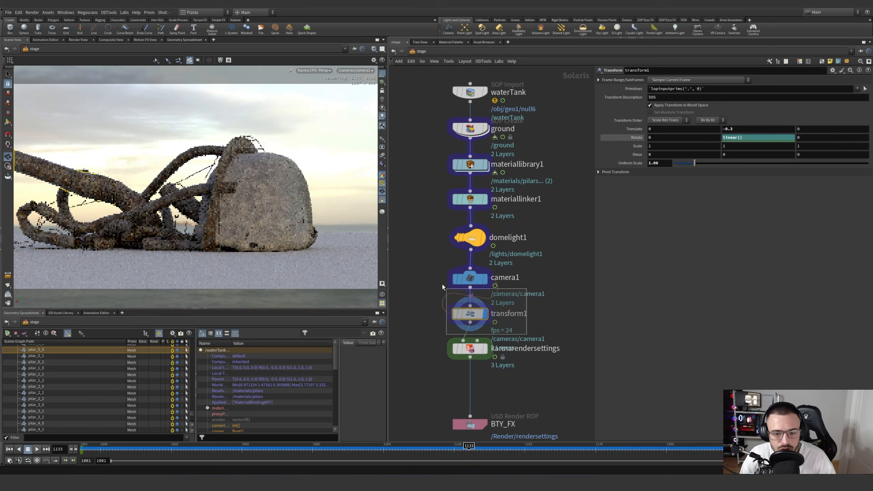
drag(432, 290, 506, 273)
click(96, 313)
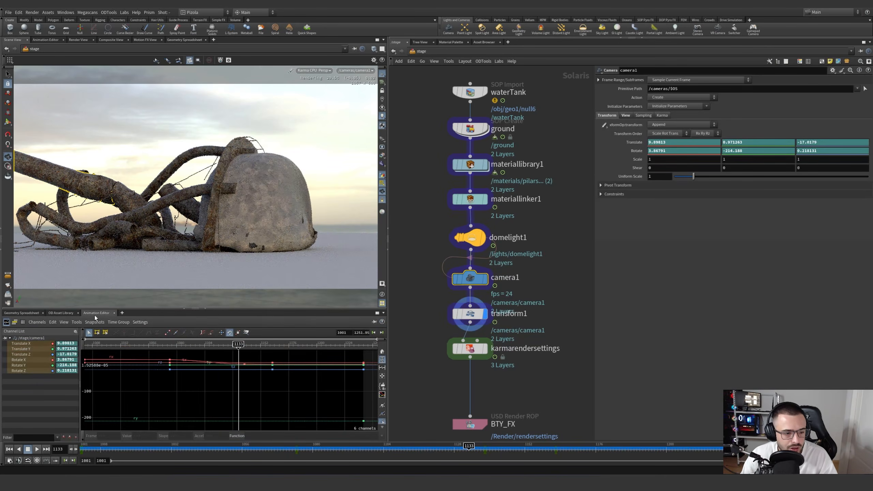
click(20, 360)
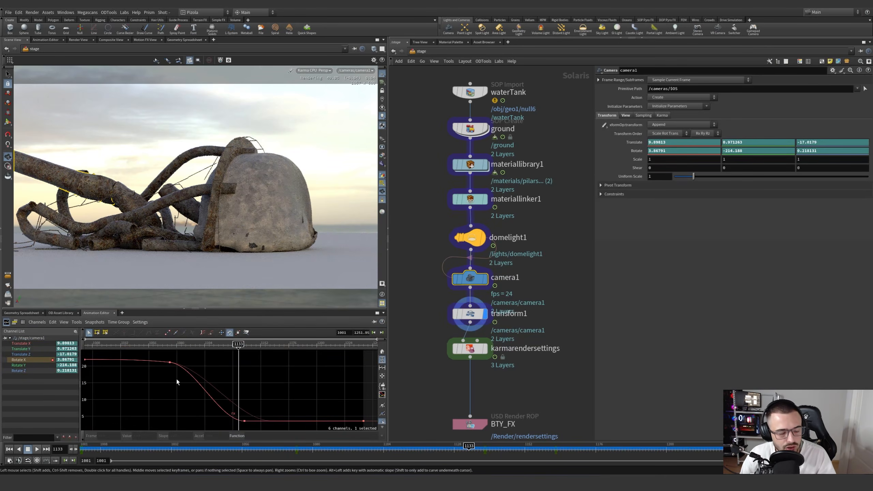
click(180, 449)
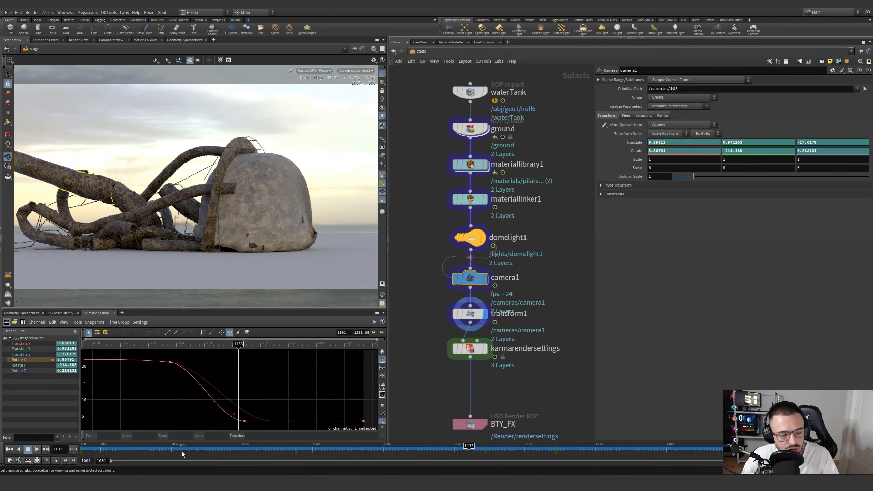
drag(147, 453, 460, 452)
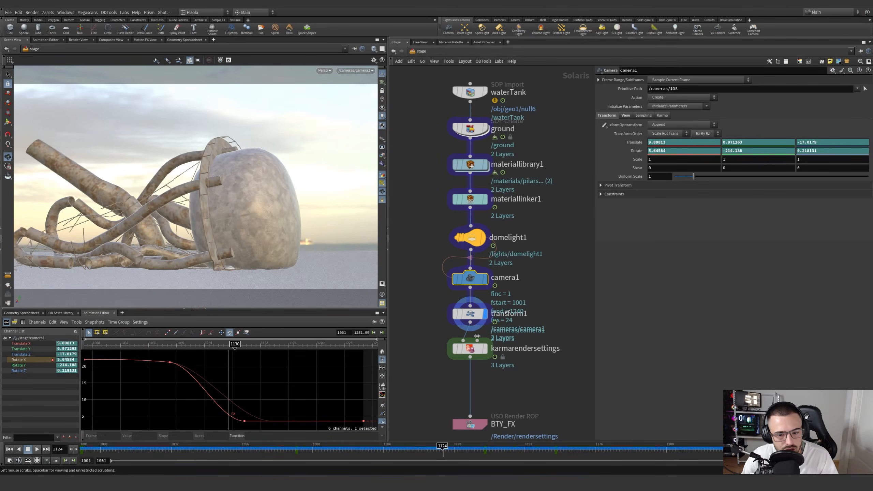
Examine transform1's Rotate Y animation curve, and orbit out of the camera to view the scene from above
drag(511, 321, 450, 308)
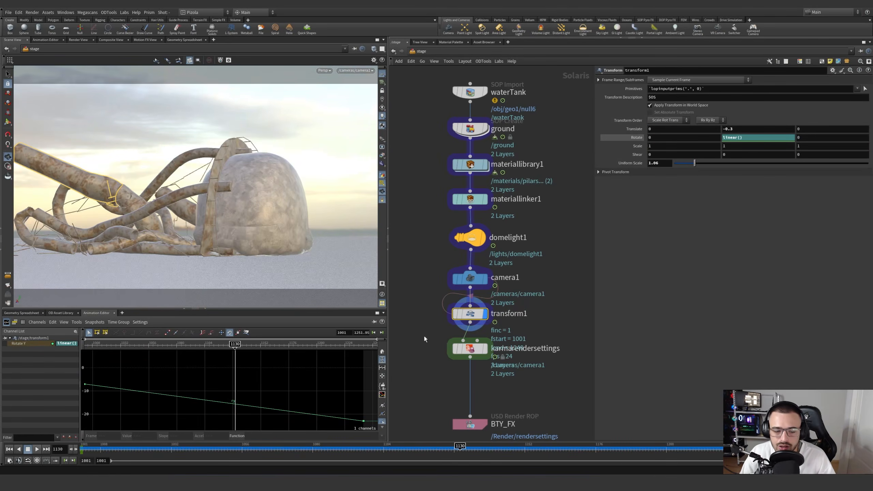
key(h)
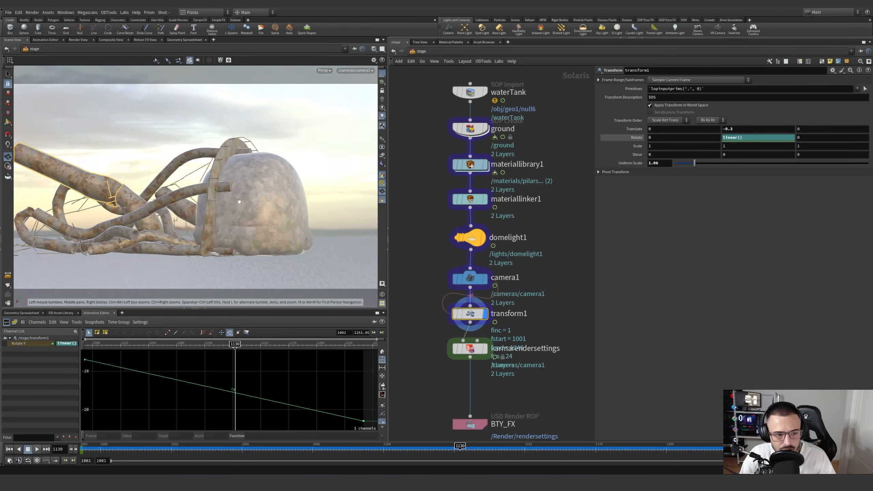
drag(239, 202, 171, 220)
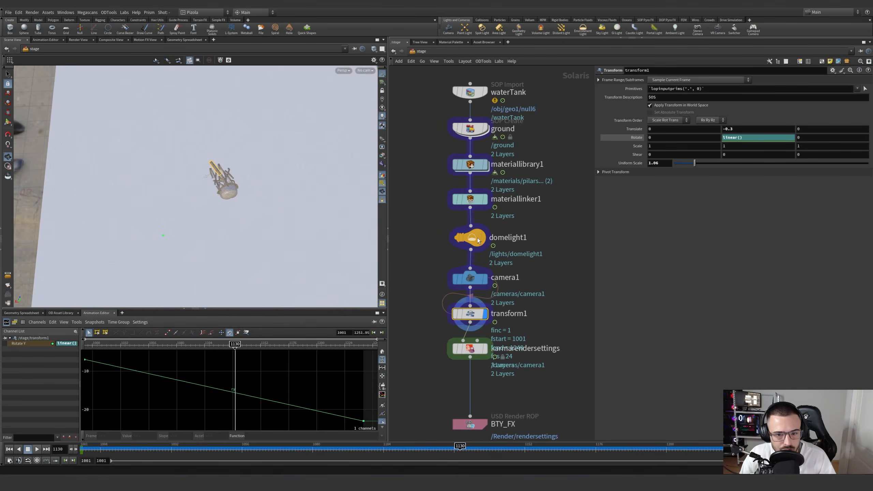
Bypass the waterTank import and scrub the timeline to watch how the camera rotates around the scene
scroll(479, 241, down, 4)
click(480, 162)
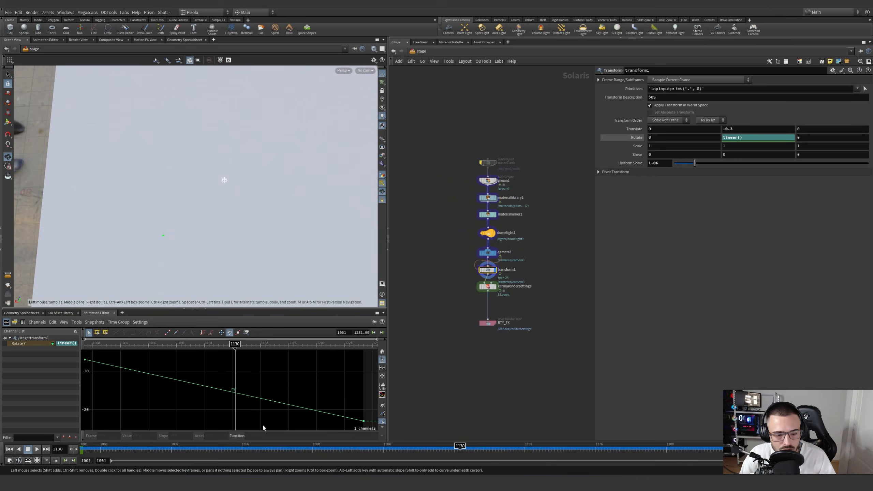
drag(207, 449, 457, 421)
scroll(210, 247, up, 5)
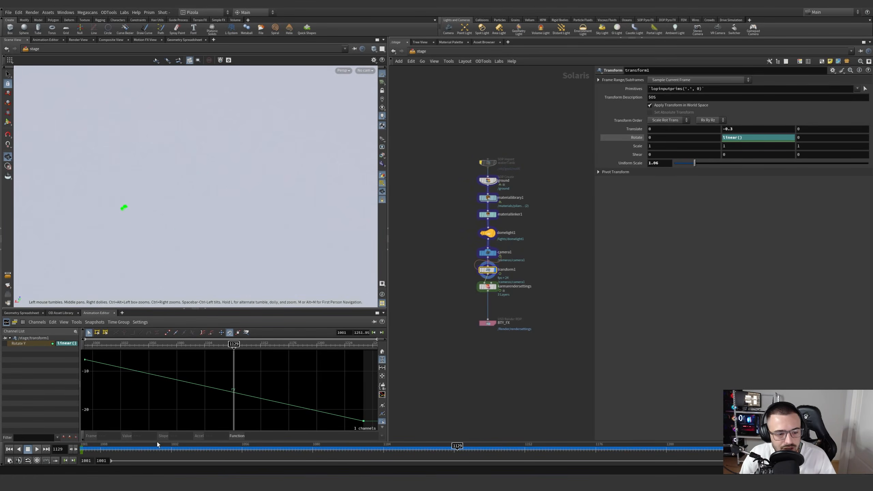
drag(158, 444, 187, 426)
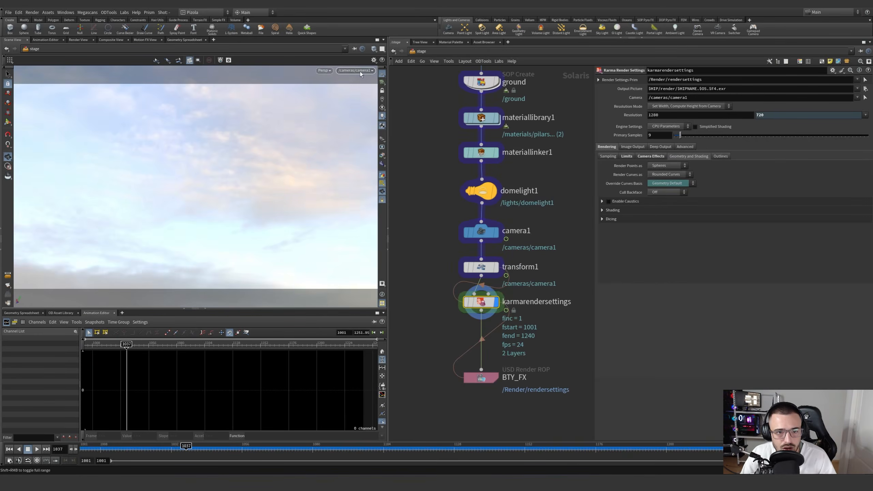
Look through /cameras/camera1 with karmarendersettings displayed, and re-enable the waterTank import
click(355, 71)
click(345, 84)
scroll(462, 210, down, 3)
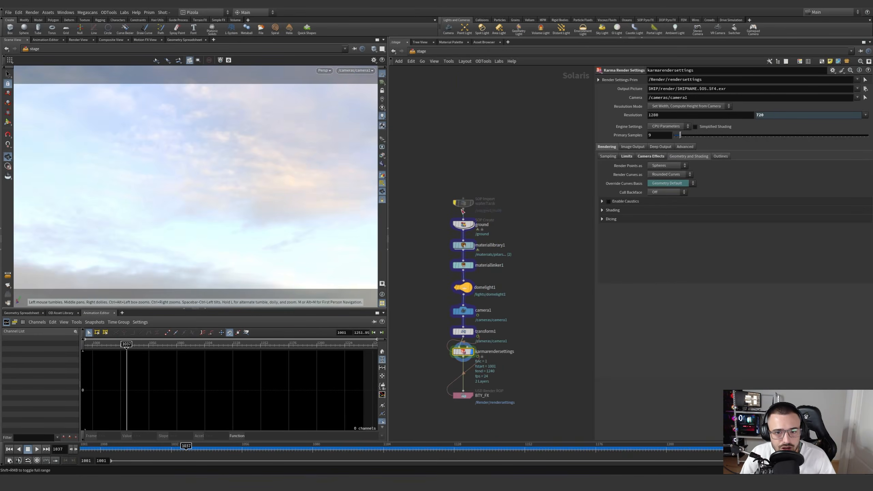
scroll(463, 211, up, 4)
Review the ray limits and motion blur options of karmarendersettings, and move the timeline to frame 1159
click(627, 156)
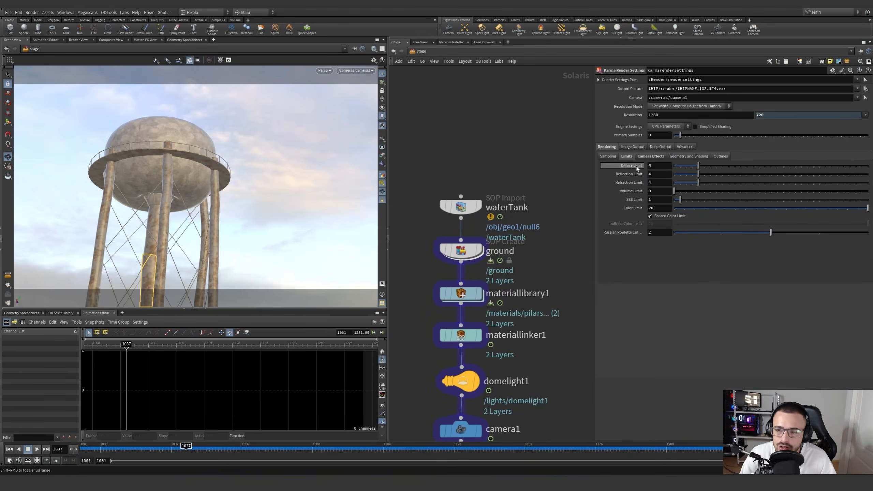
click(642, 156)
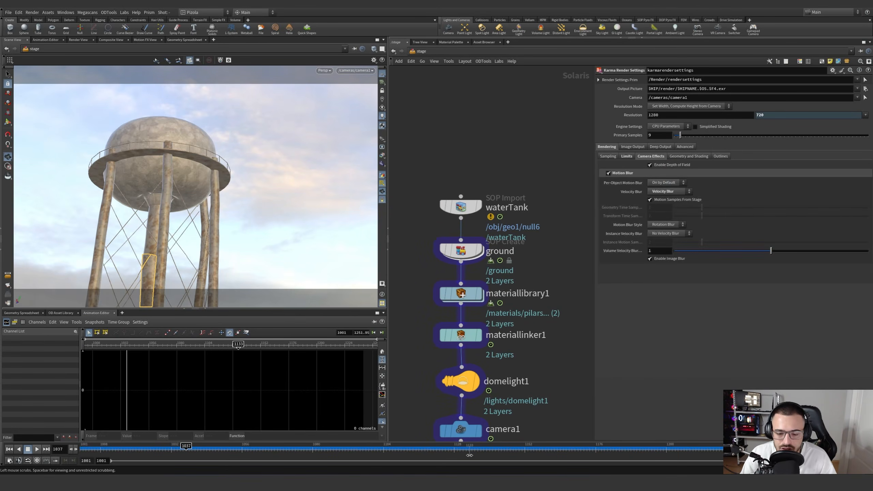
click(546, 452)
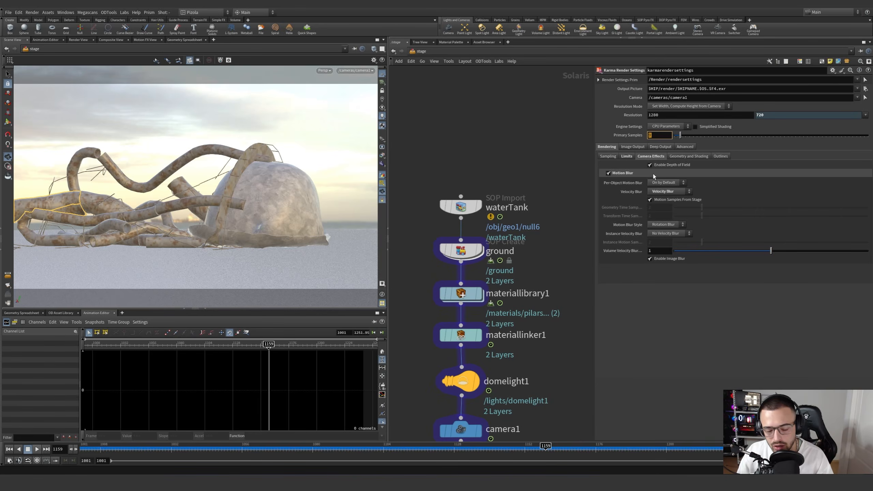
Set the primary samples of karmarendersettings to 32, and render the camera view with Karma CPU
text(32)
key(Return)
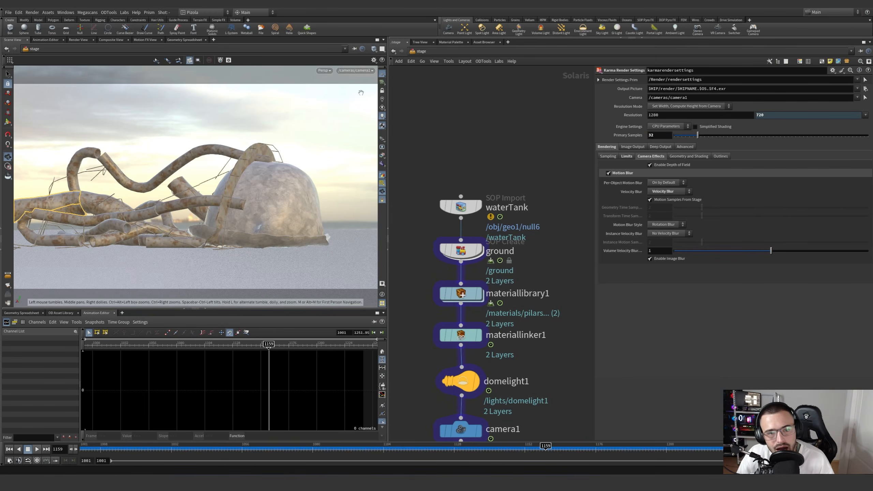
click(329, 71)
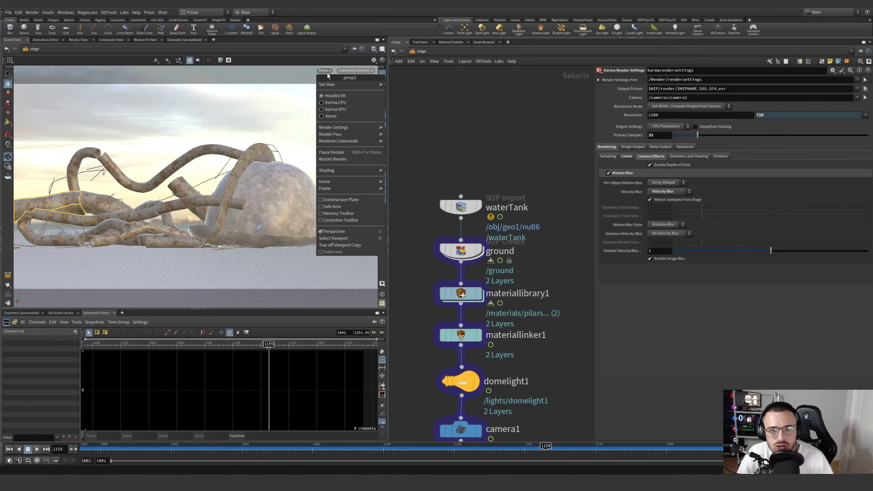
click(330, 102)
key(h)
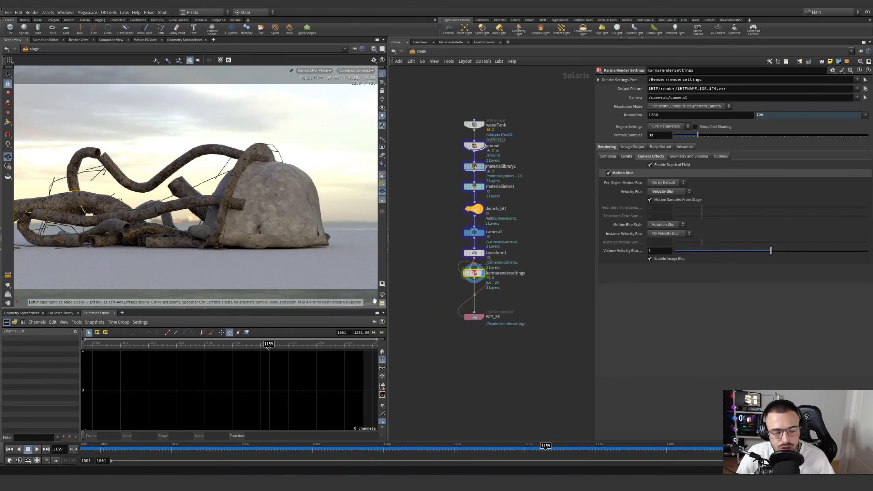